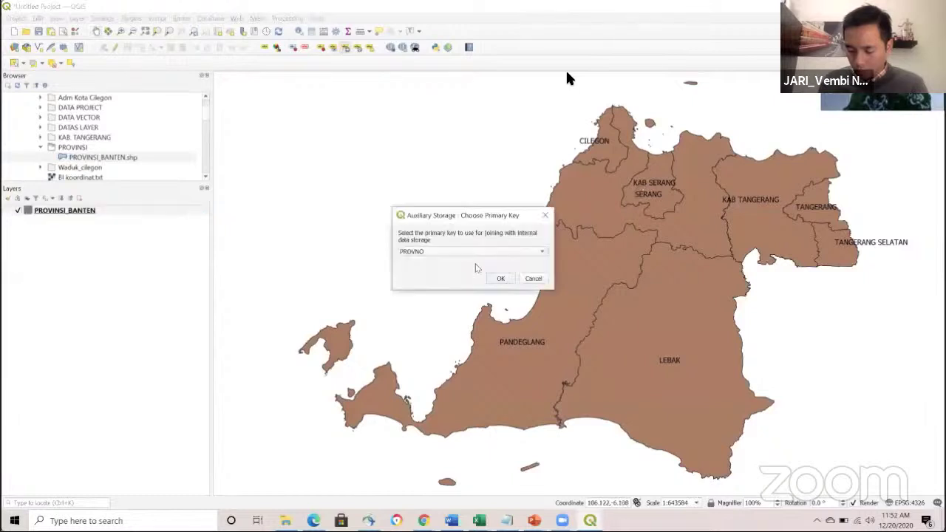
# - Use KABKOT as the auxiliary storage primary key and move the KAB SERANG label into the district's area southeast of SERANG
pyautogui.click(473, 251)
pyautogui.click(458, 264)
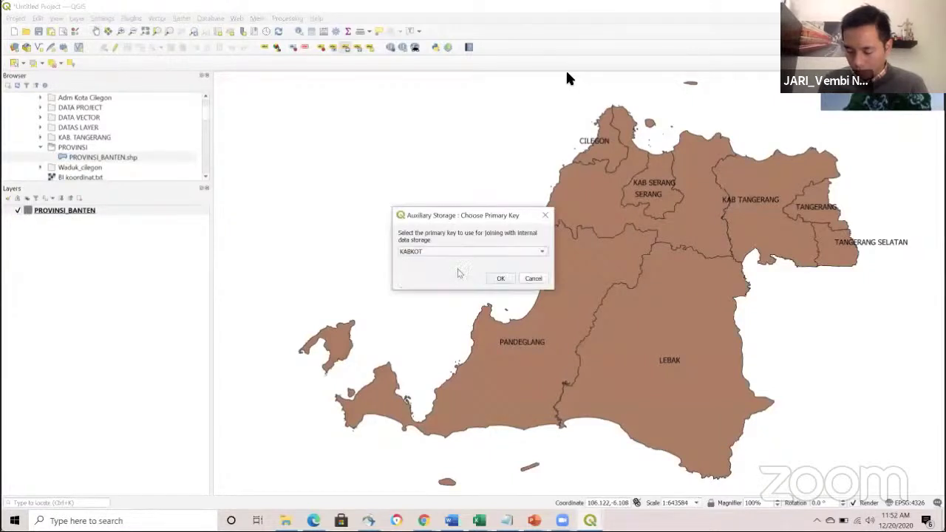
pyautogui.press('Return')
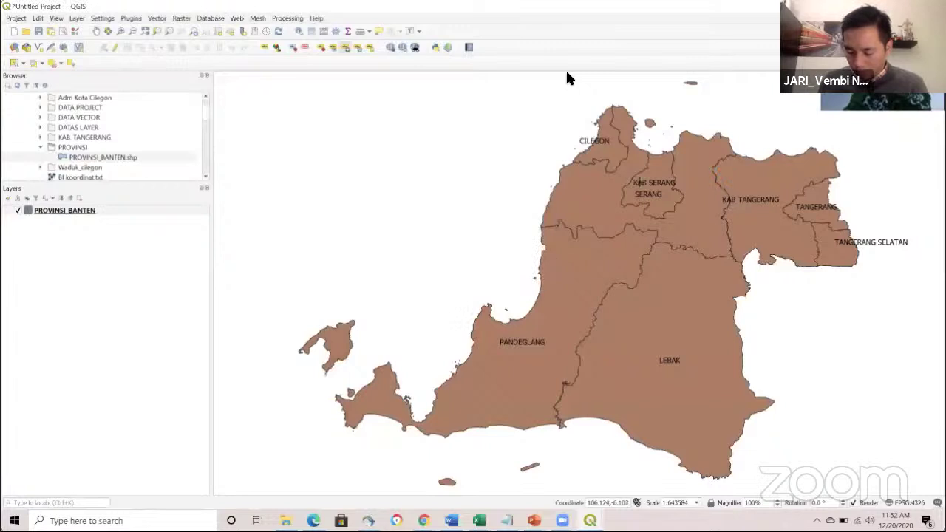
pyautogui.click(680, 225)
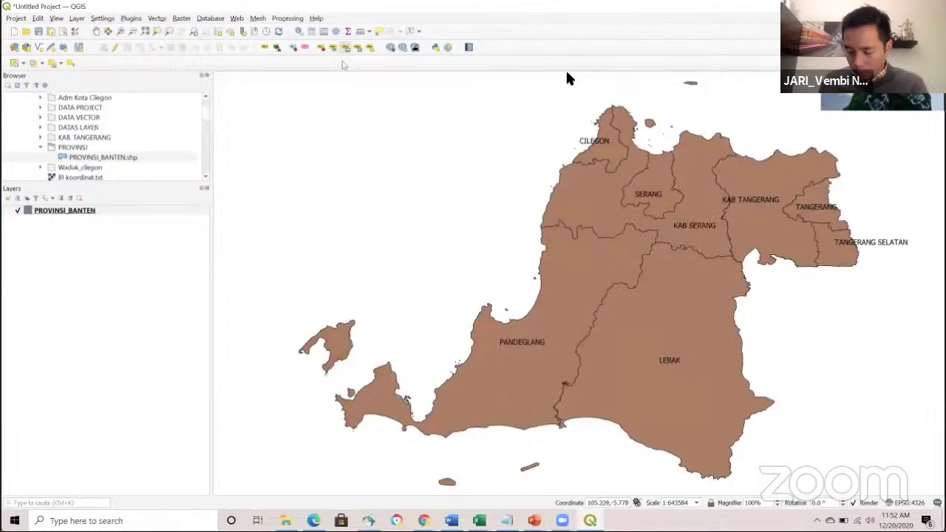
pyautogui.click(96, 31)
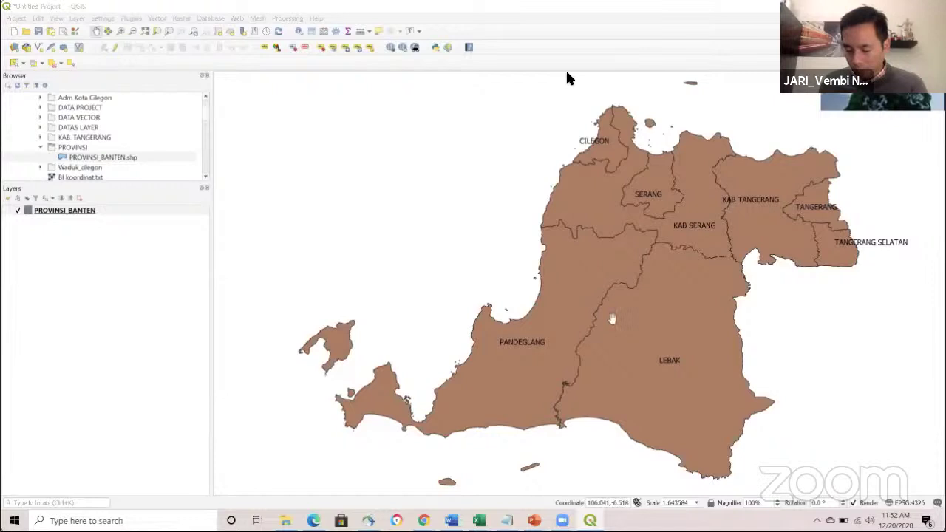
# - Open the symbology properties of the PROVINSI_BANTEN layer
pyautogui.click(61, 212)
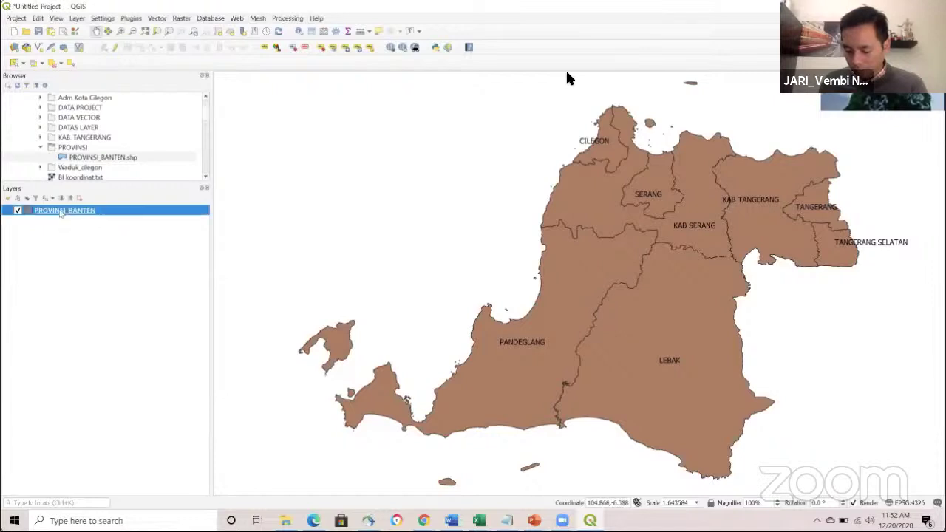
pyautogui.rightClick(61, 212)
pyautogui.click(42, 260)
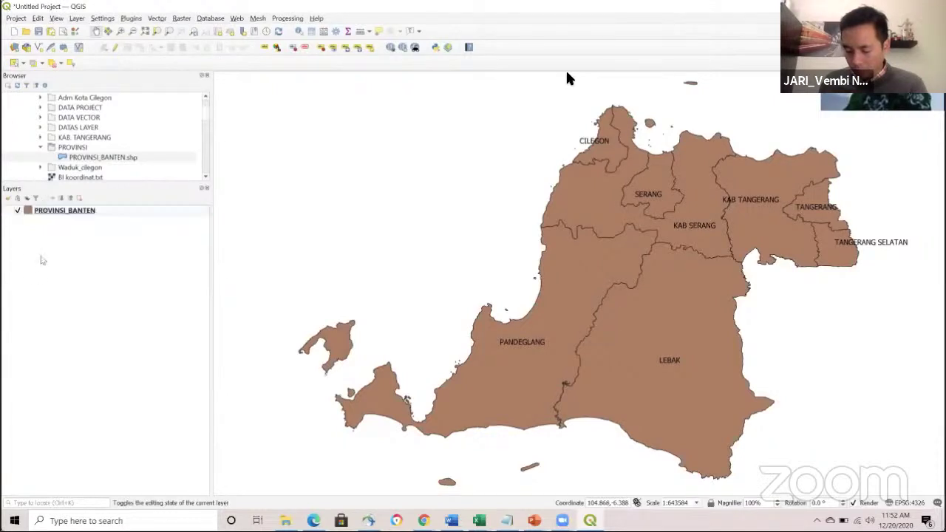
pyautogui.rightClick(69, 213)
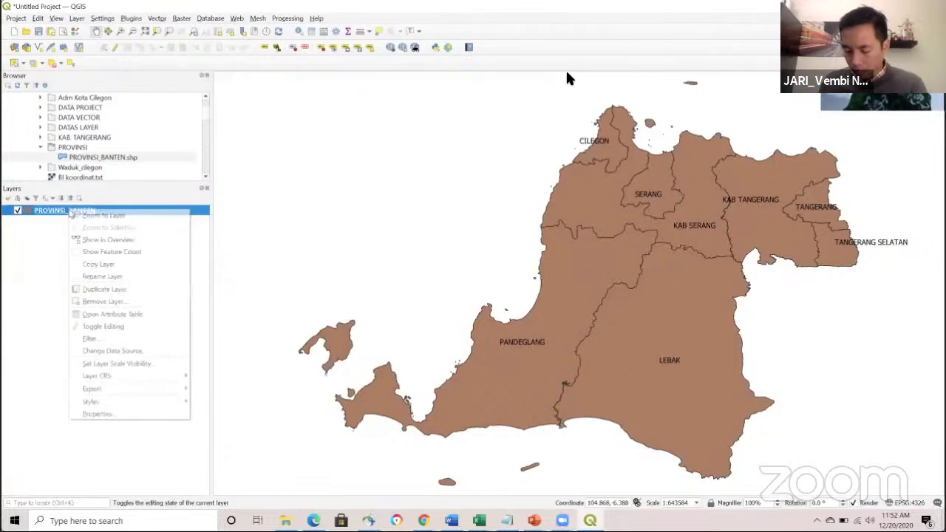
pyautogui.click(115, 415)
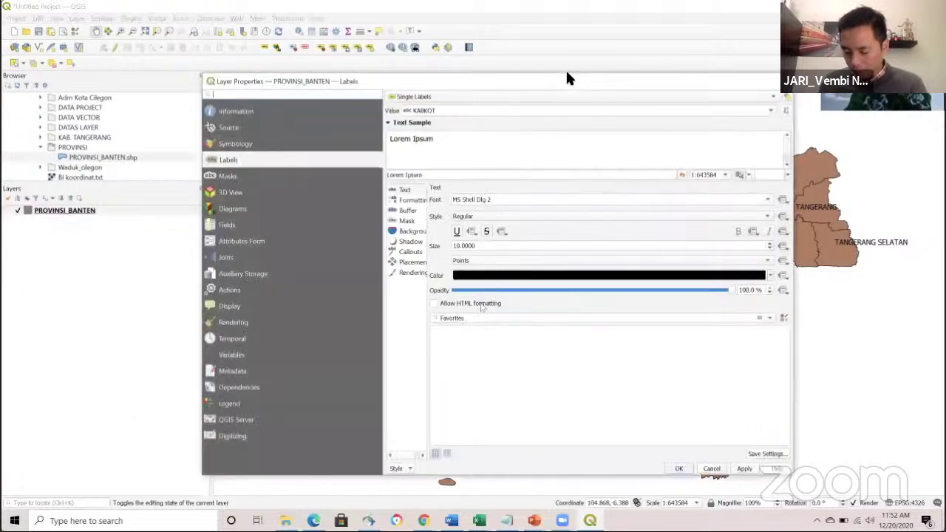
pyautogui.click(235, 143)
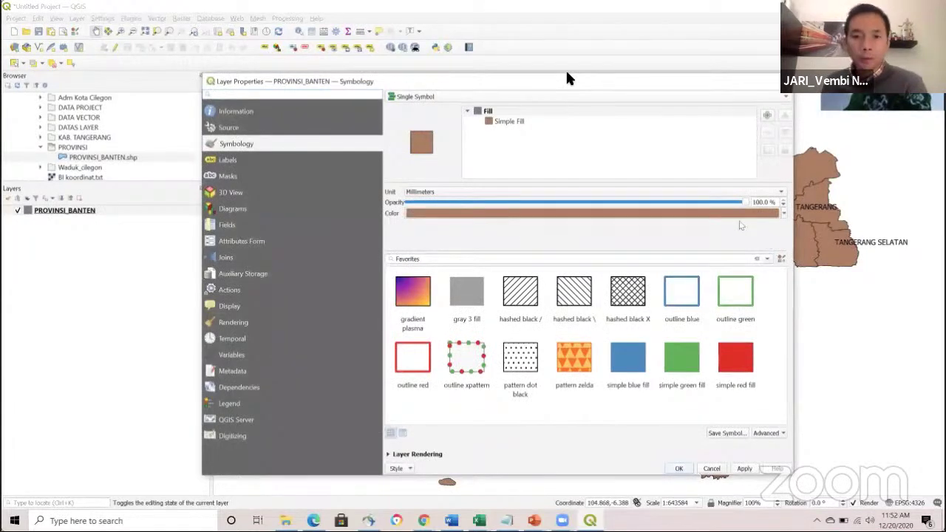
# - Change the PROVINSI_BANTEN fill color to bright cyan and accept the layer properties
pyautogui.click(785, 214)
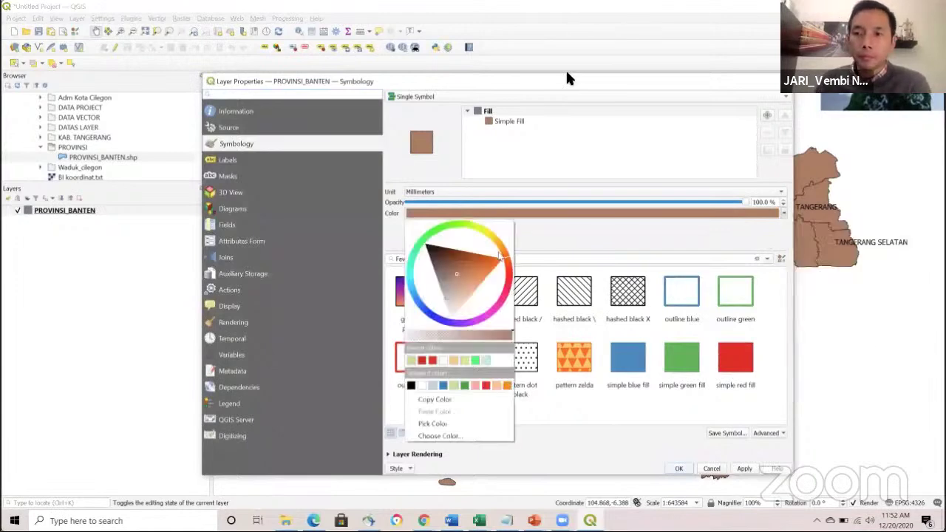
pyautogui.click(493, 240)
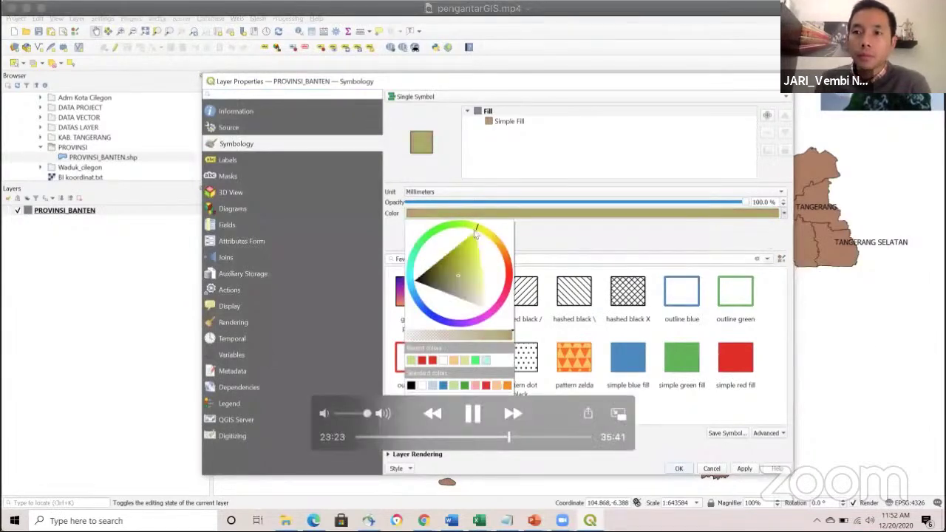
pyautogui.moveTo(494, 240); pyautogui.dragTo(421, 279)
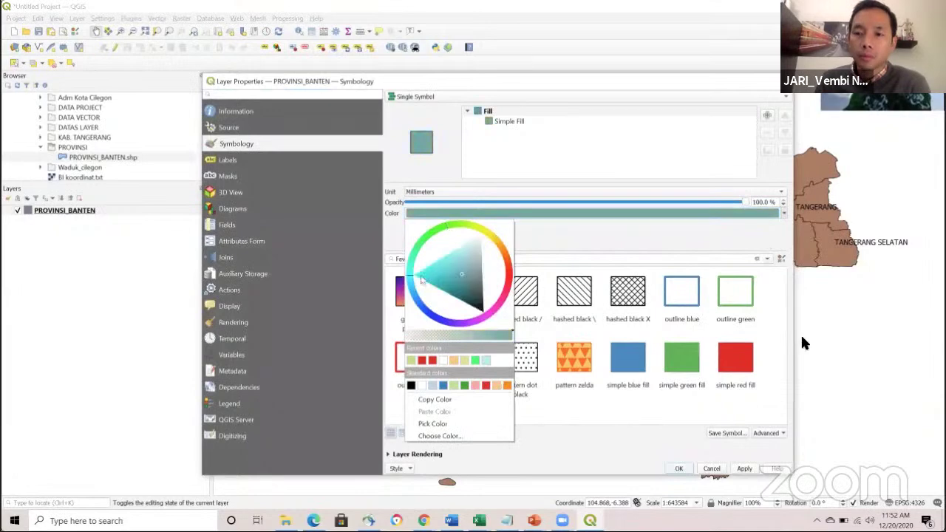
pyautogui.click(484, 263)
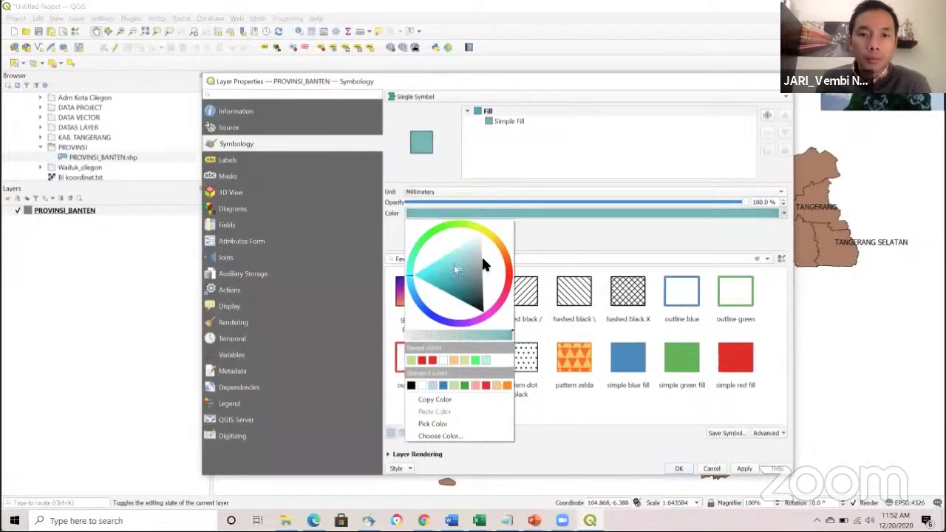
pyautogui.moveTo(457, 270); pyautogui.dragTo(437, 268)
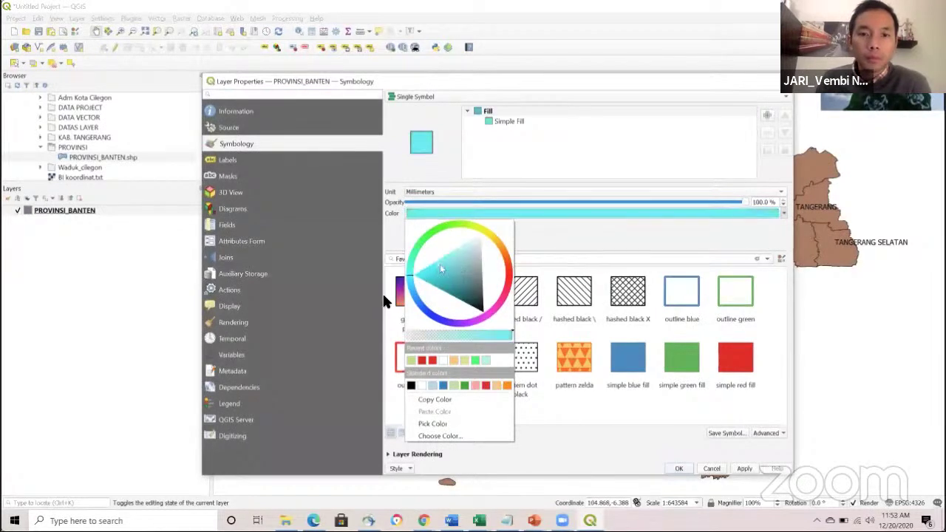
pyautogui.click(408, 326)
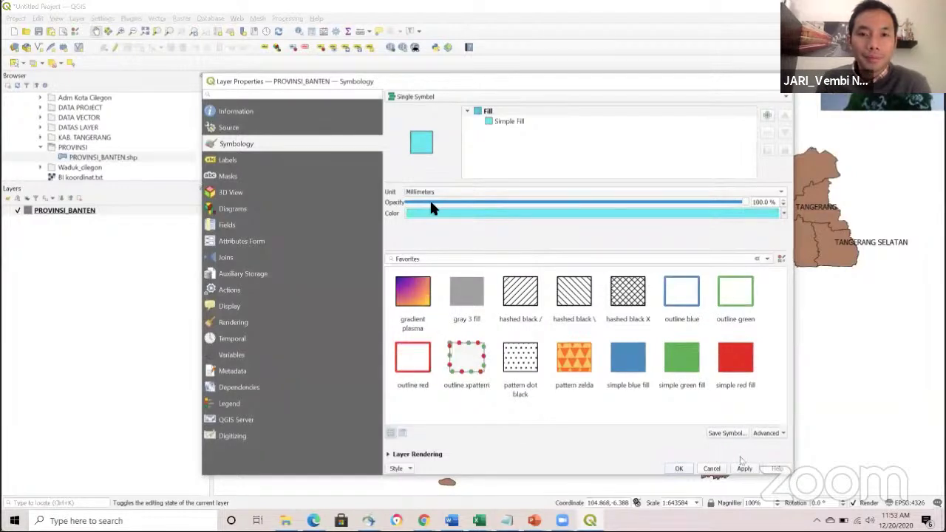
pyautogui.press('Return')
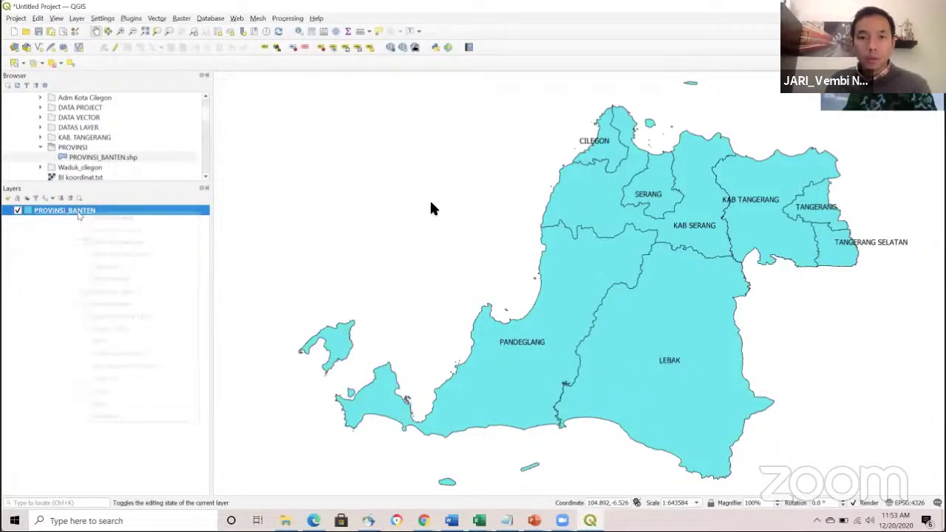
# - Reopen the PROVINSI_BANTEN symbology and darken the fill color to turquoise #3dc5c9
pyautogui.rightClick(79, 215)
pyautogui.click(124, 417)
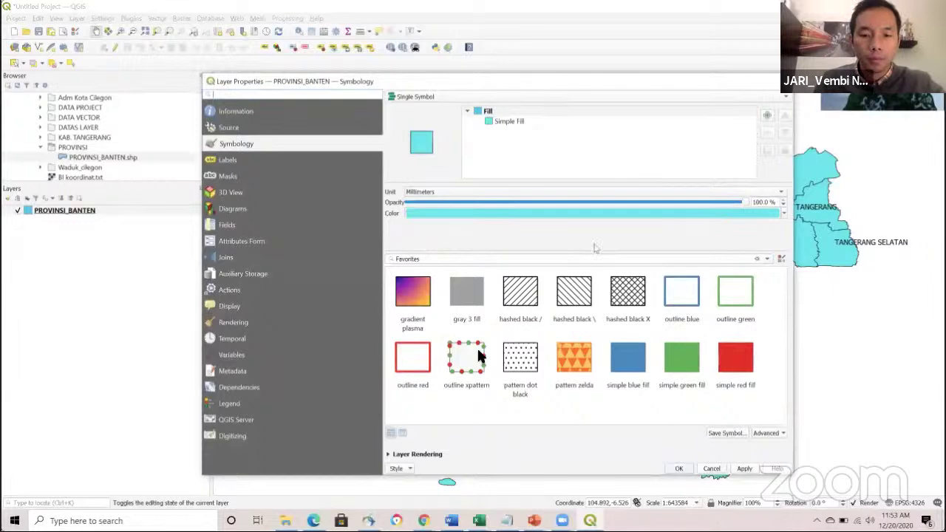
pyautogui.moveTo(621, 243)
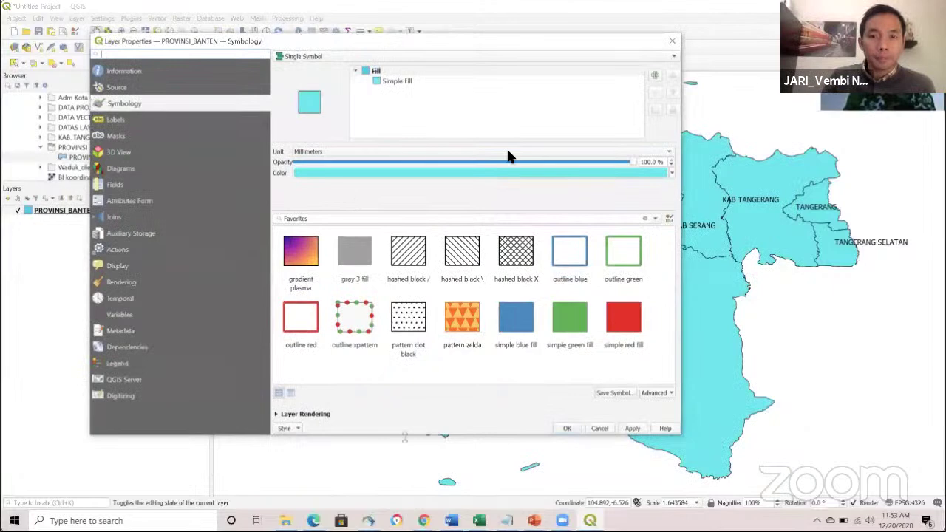
pyautogui.moveTo(405, 435); pyautogui.dragTo(419, 496)
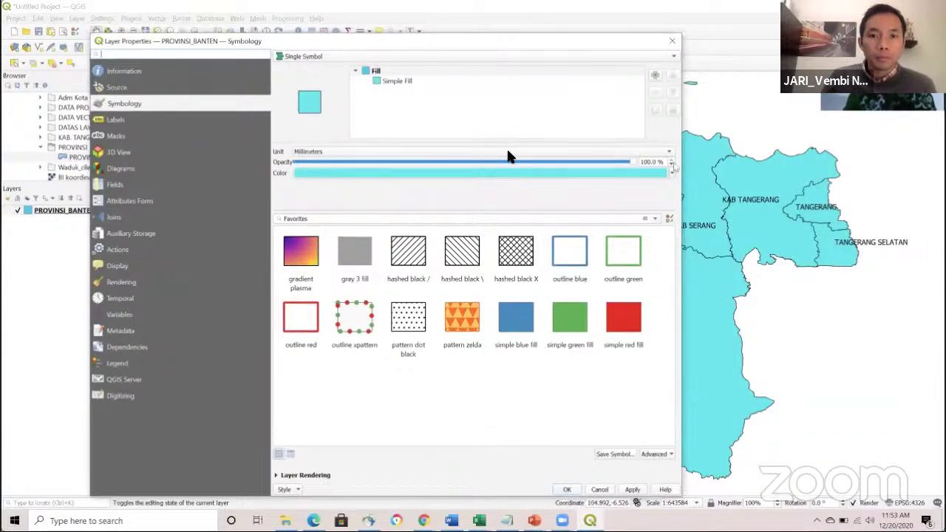
pyautogui.click(507, 173)
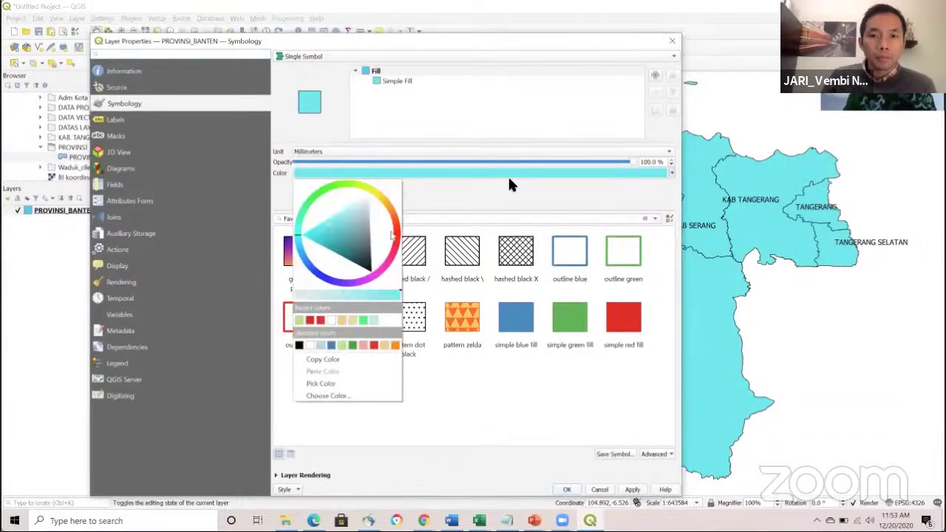
pyautogui.click(341, 238)
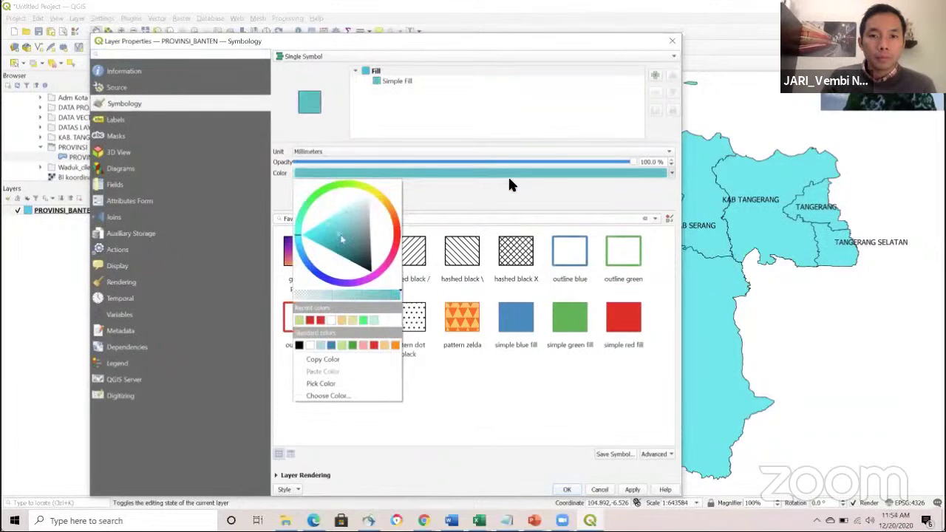
pyautogui.click(333, 237)
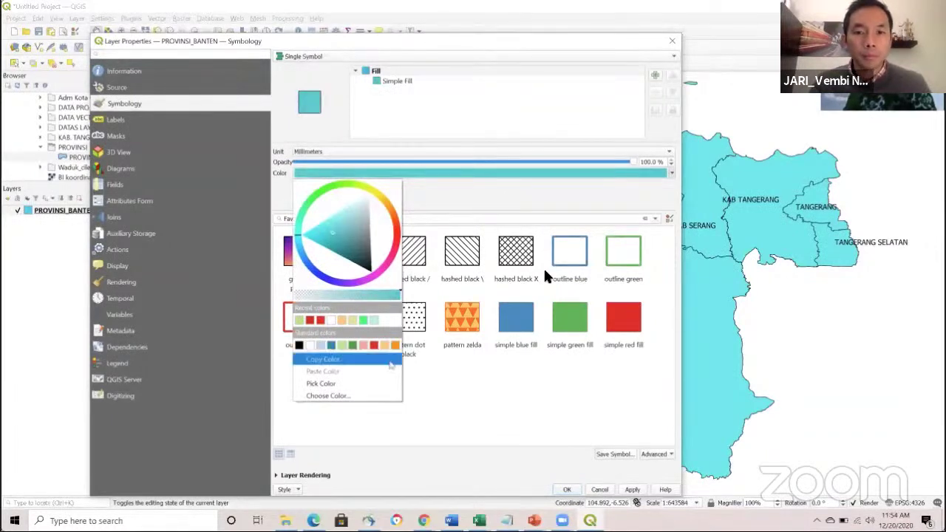
pyautogui.click(355, 397)
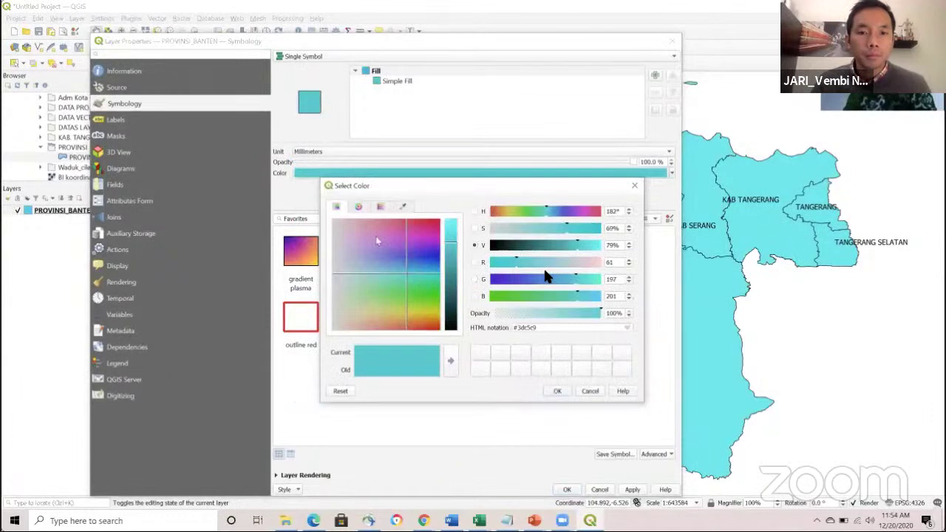
pyautogui.click(634, 187)
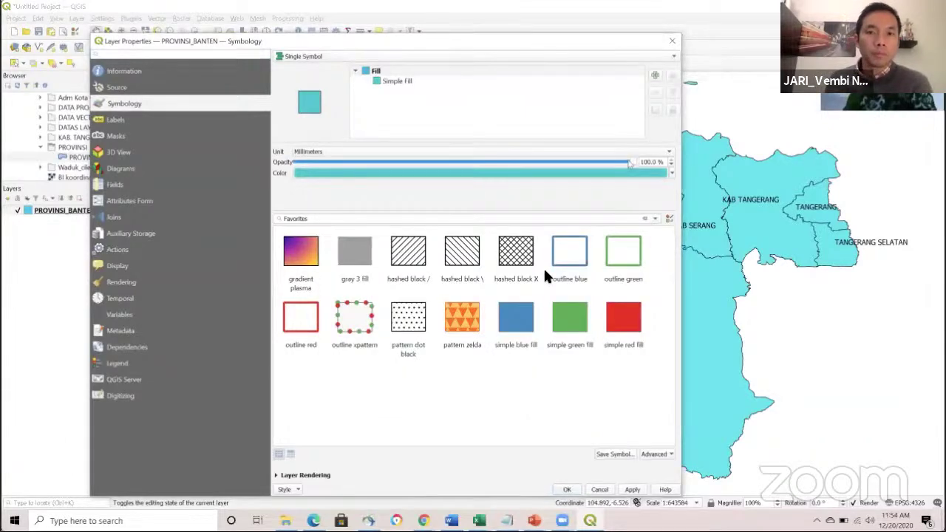
# - Lower the layer symbol's opacity to 48.6 % and apply it to the map
pyautogui.moveTo(634, 164); pyautogui.dragTo(458, 166)
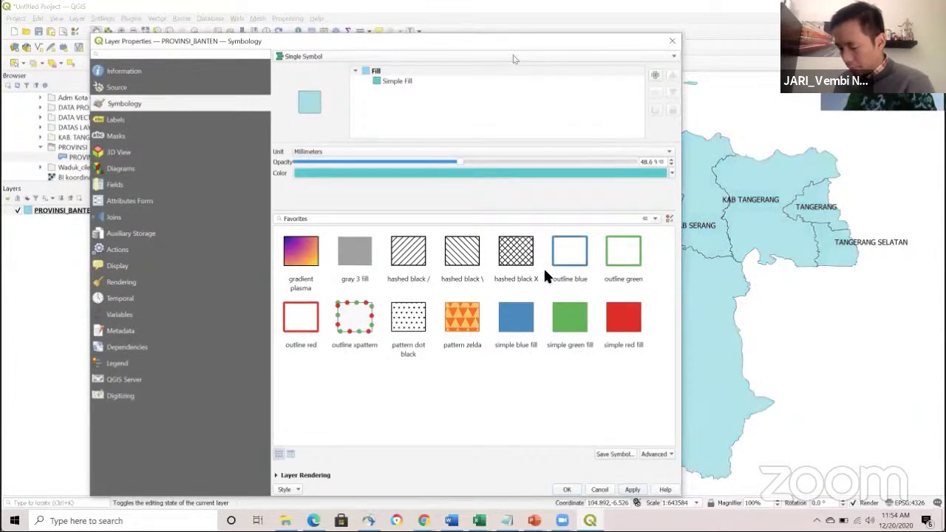
pyautogui.moveTo(534, 41); pyautogui.dragTo(521, 9)
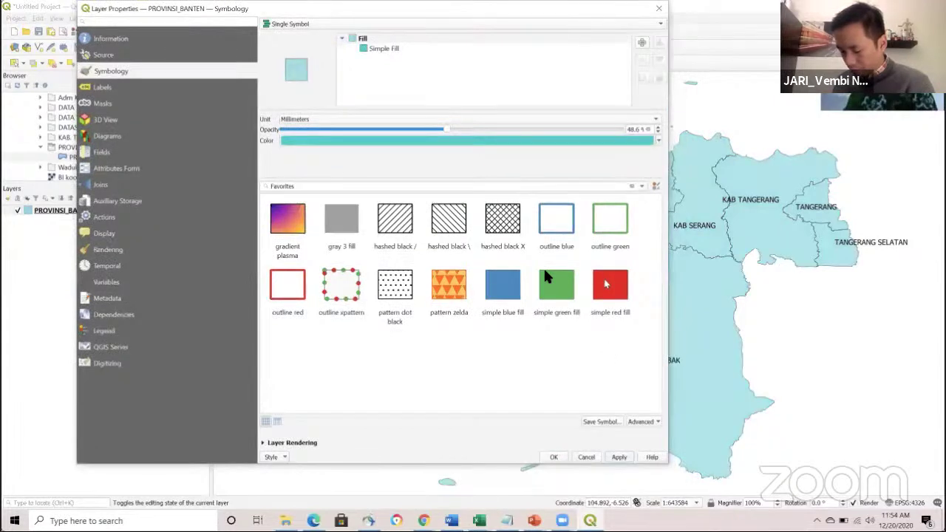
pyautogui.click(641, 187)
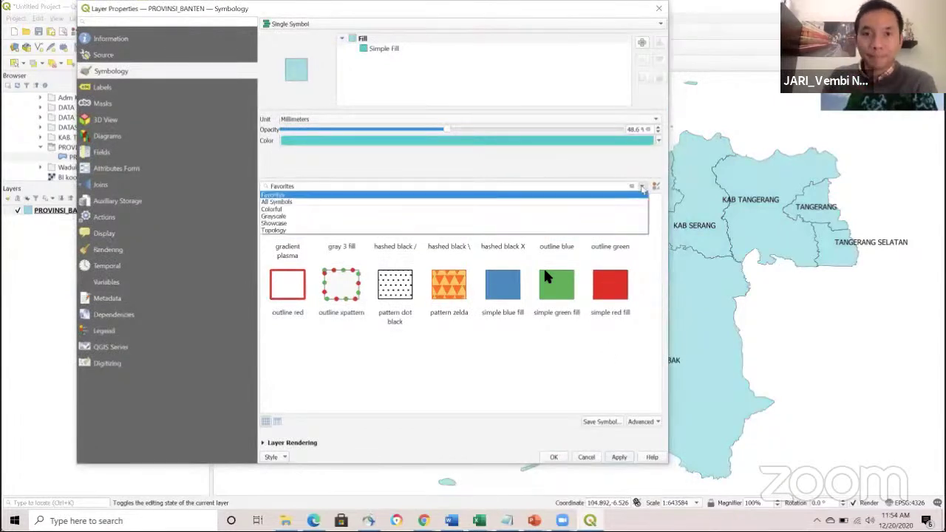
pyautogui.click(343, 33)
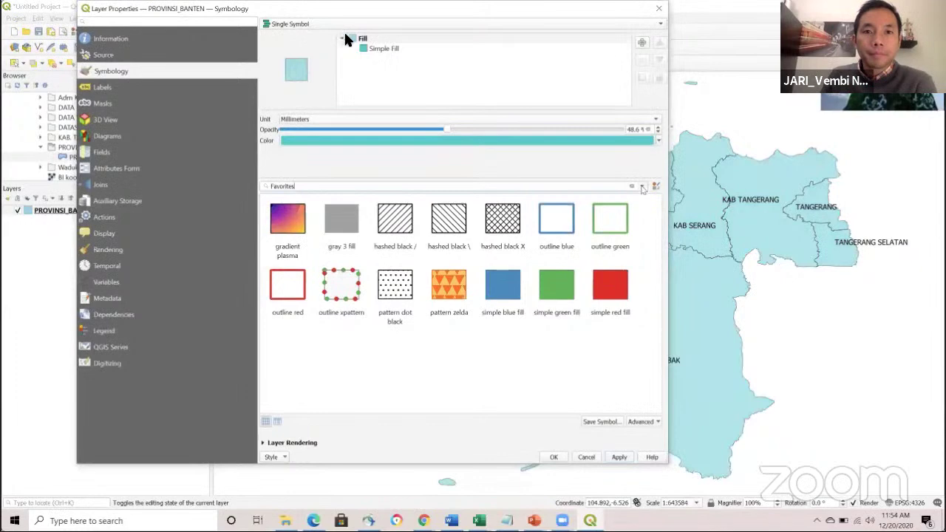
pyautogui.moveTo(426, 301)
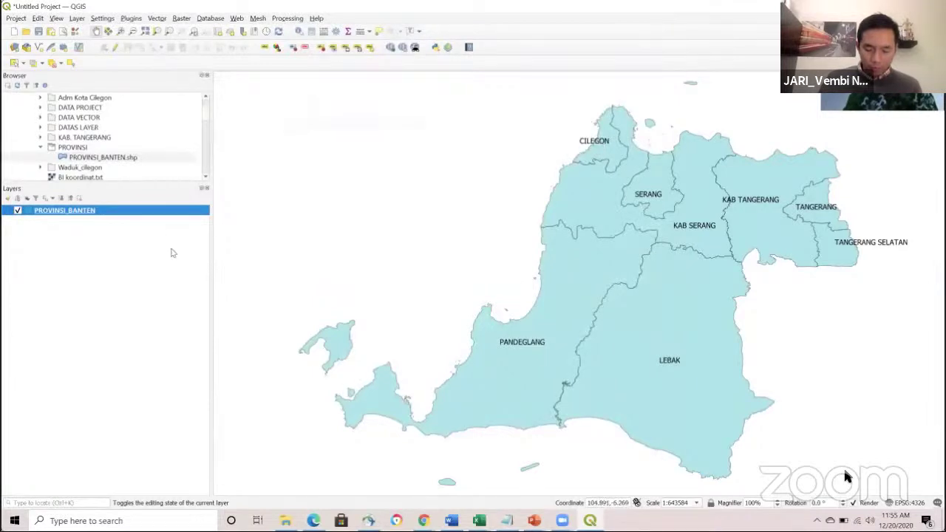
# - In the PROVINSI_BANTEN label properties, set the text size to 12 points and the font style to Bold
pyautogui.rightClick(88, 211)
pyautogui.click(137, 416)
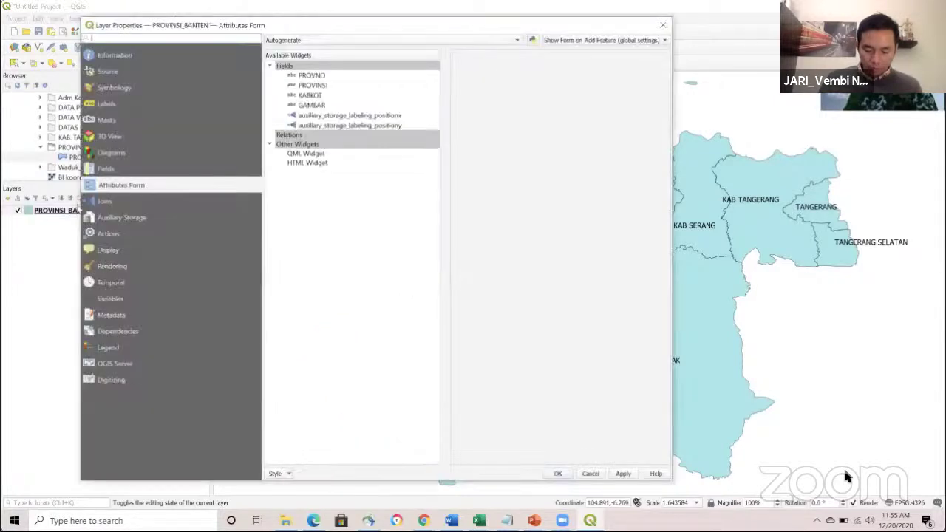
pyautogui.click(116, 88)
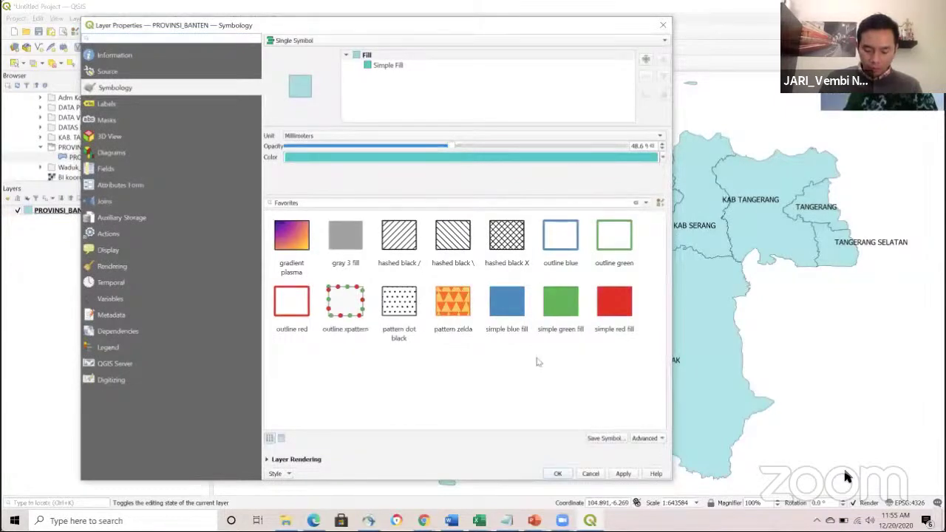
pyautogui.click(141, 104)
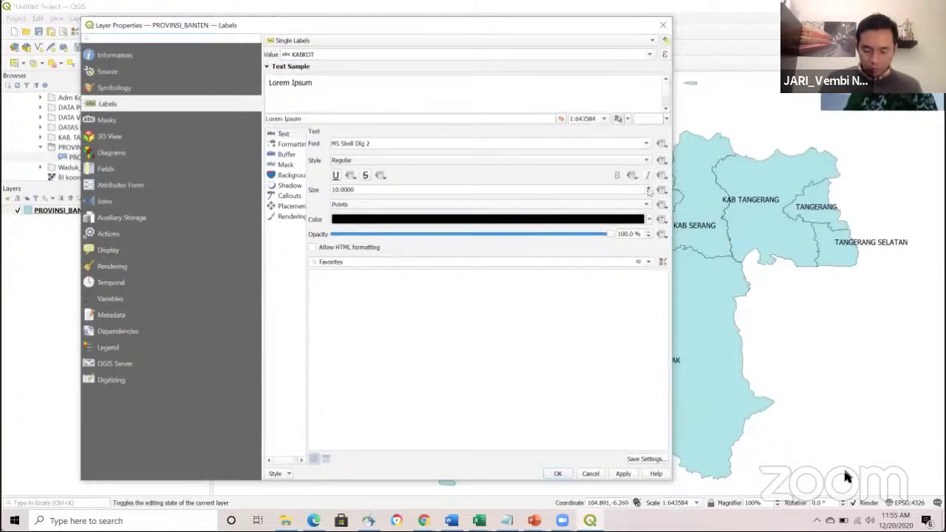
pyautogui.click(649, 188)
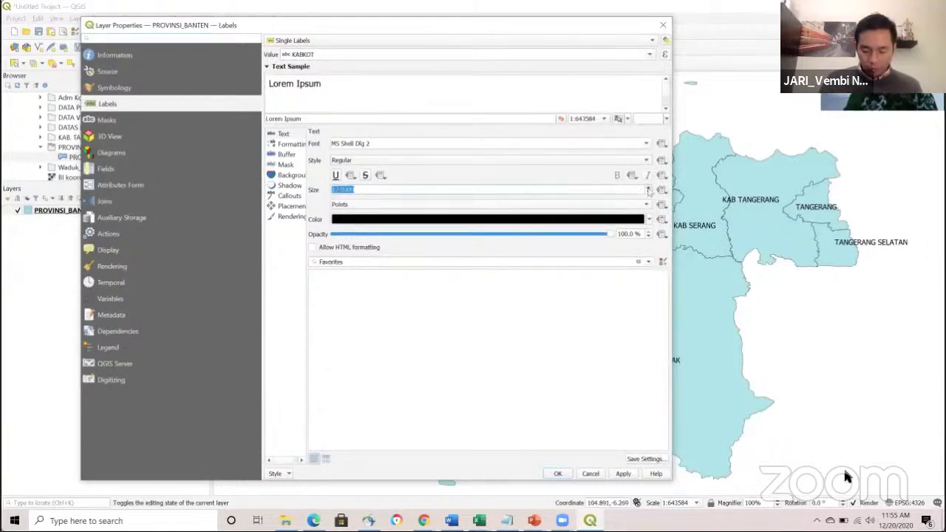
pyautogui.click(645, 160)
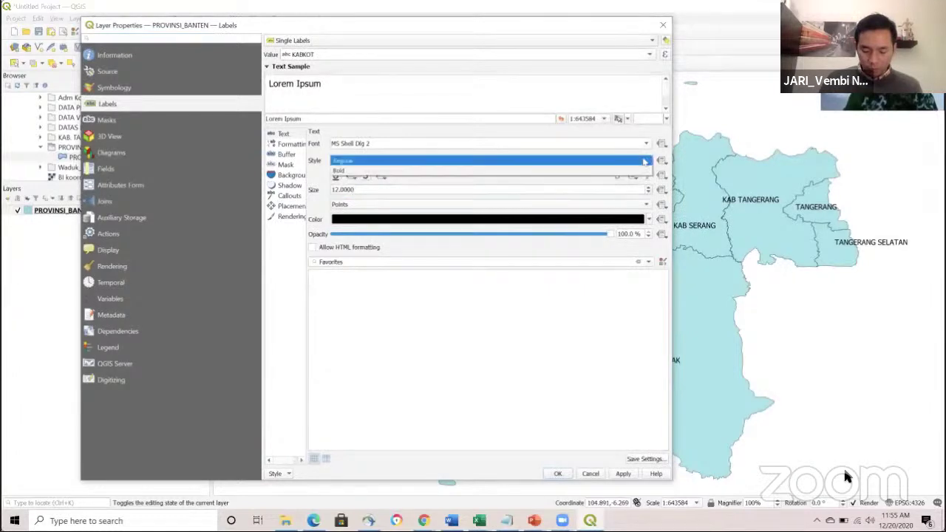
pyautogui.click(634, 172)
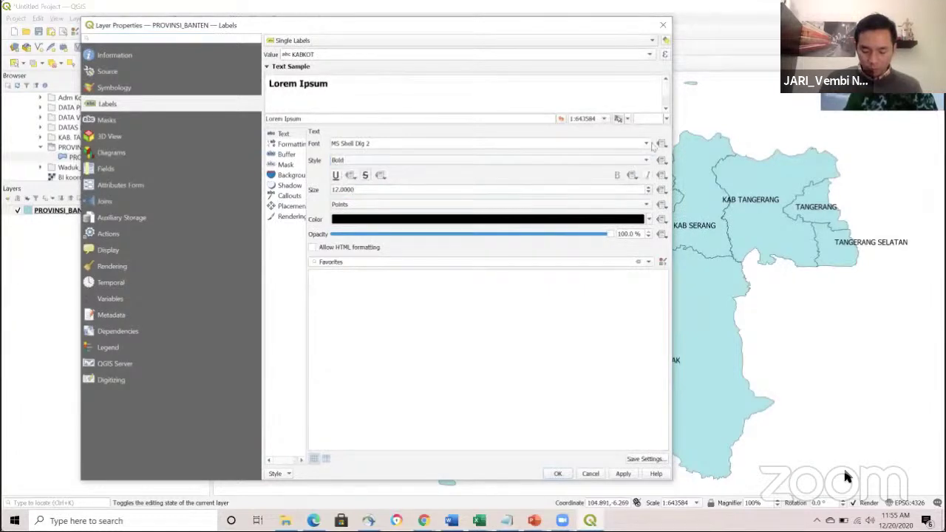
# - Set the PROVINSI_BANTEN label font to Arial Narrow
pyautogui.click(646, 143)
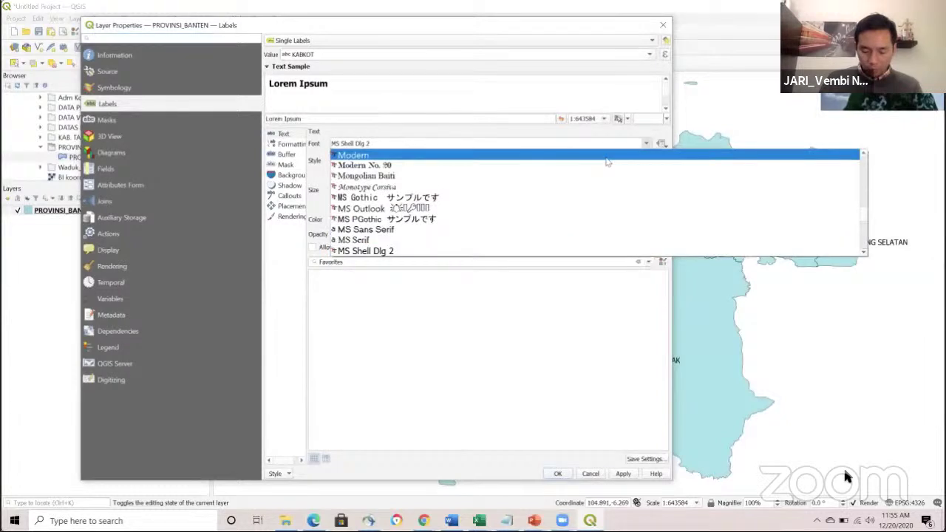
pyautogui.scroll(3, 555, 212)
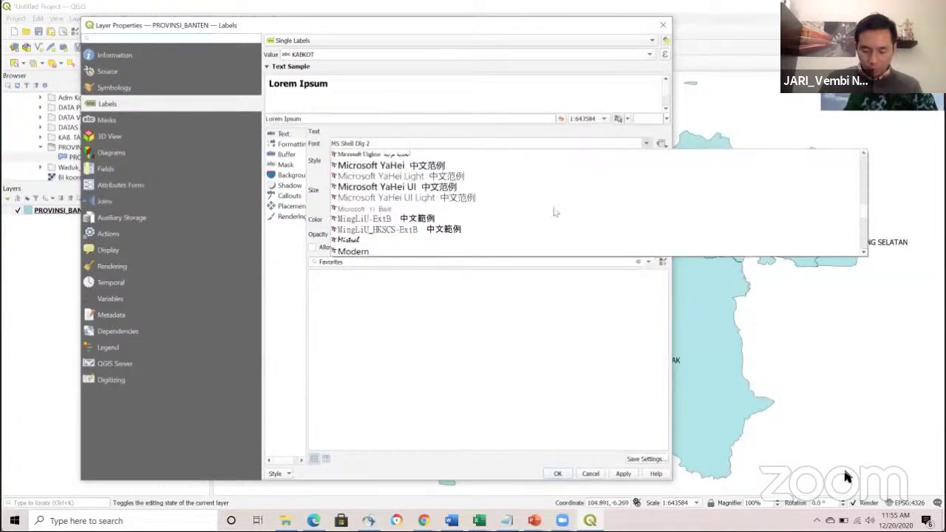
pyautogui.scroll(1, 556, 212)
pyautogui.scroll(5, 802, 206)
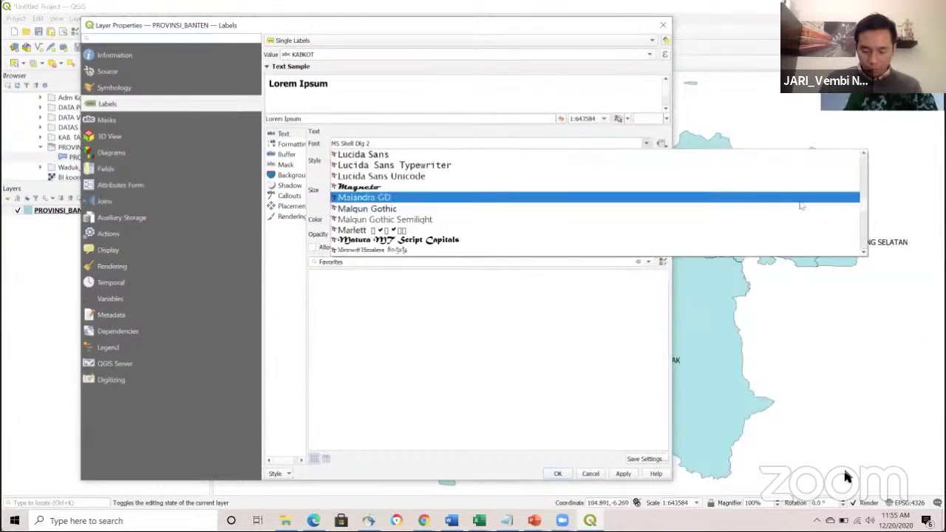
pyautogui.moveTo(866, 215); pyautogui.dragTo(861, 156)
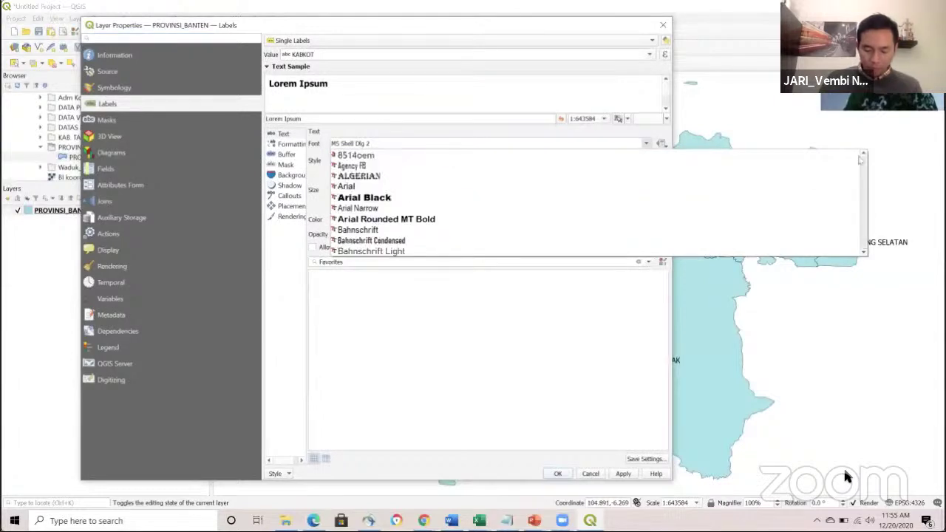
pyautogui.click(512, 208)
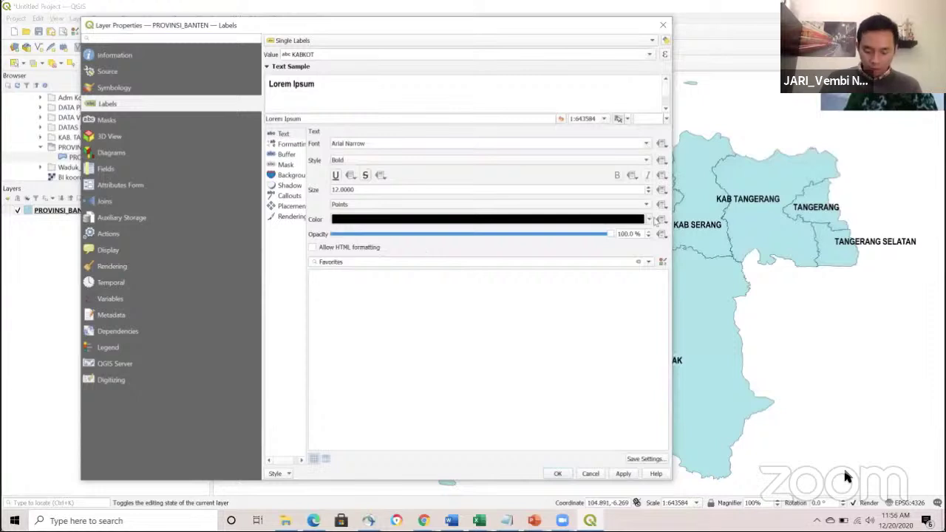
# - Change the label text color to red and apply it to the map
pyautogui.click(650, 220)
pyautogui.click(433, 289)
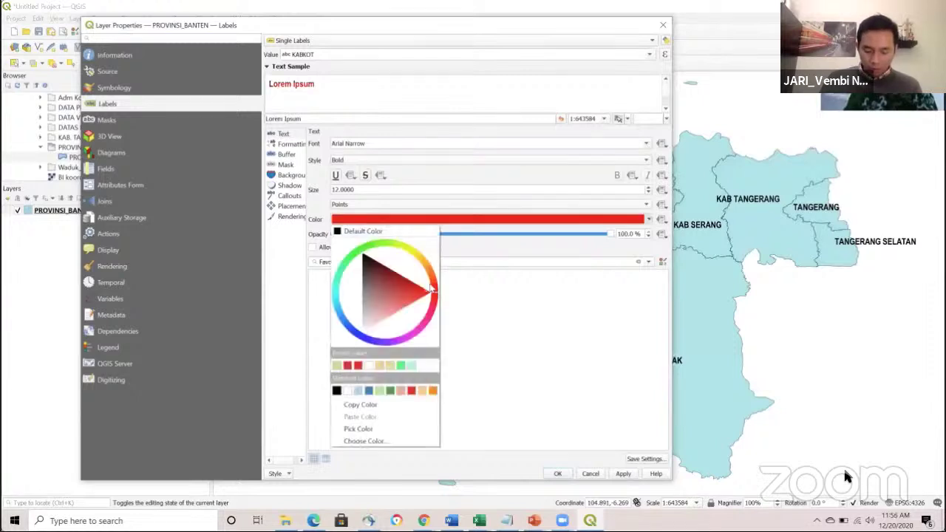
pyautogui.click(615, 460)
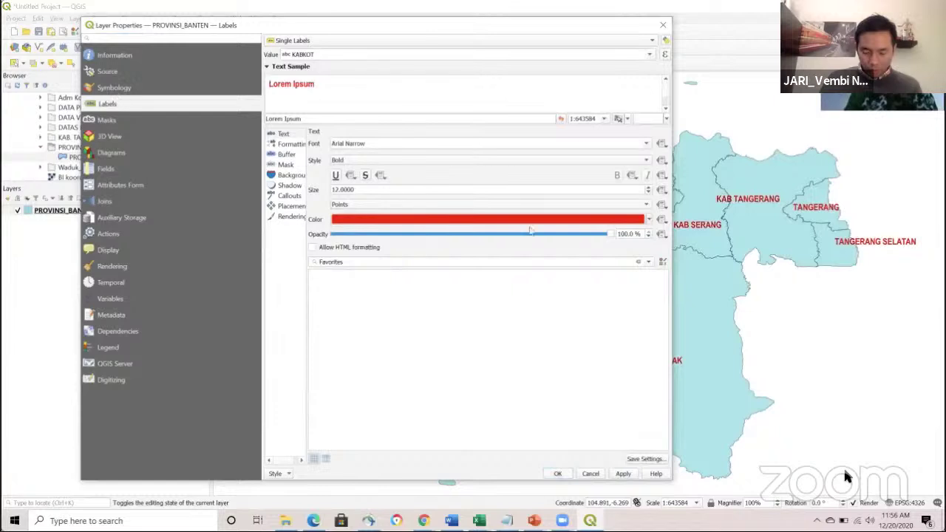
# - Switch the layer symbology to Categorized on the KABKOT field with random colors and classify the values
pyautogui.click(103, 90)
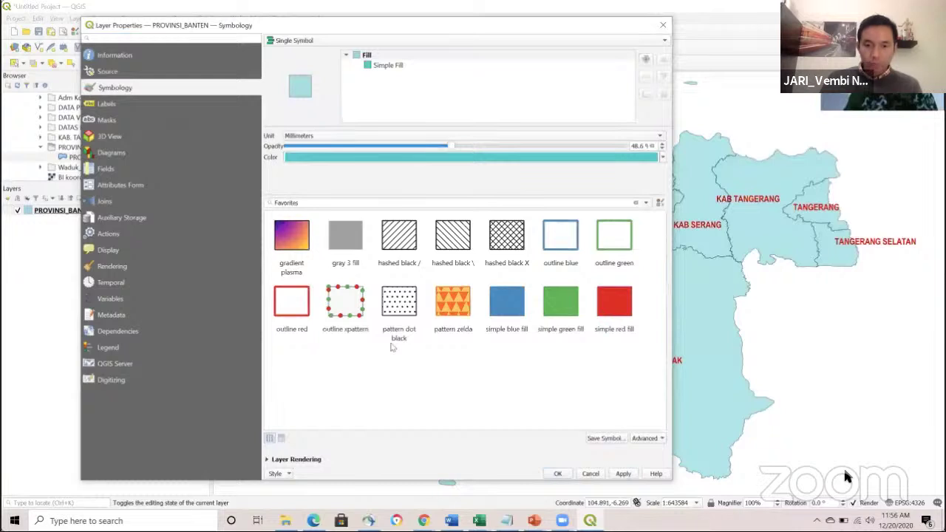
pyautogui.moveTo(392, 348)
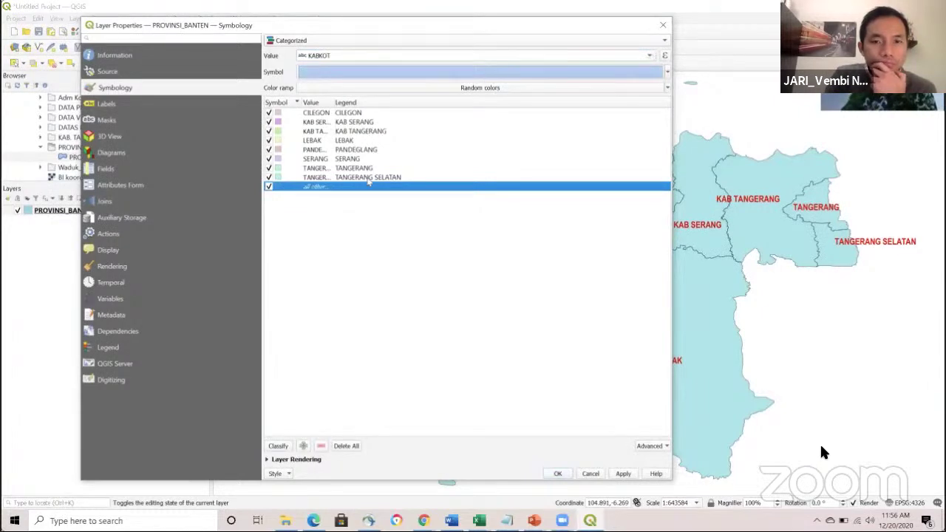
pyautogui.rightClick(338, 187)
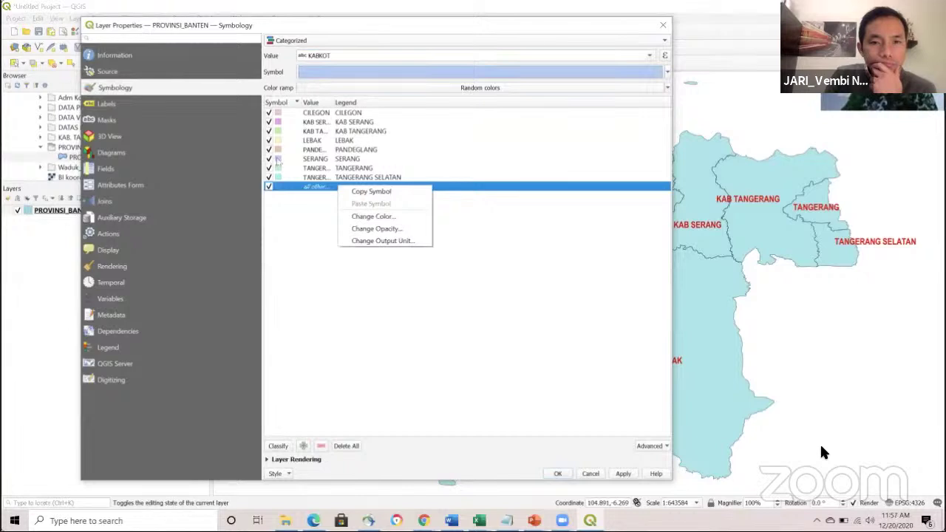
pyautogui.click(277, 177)
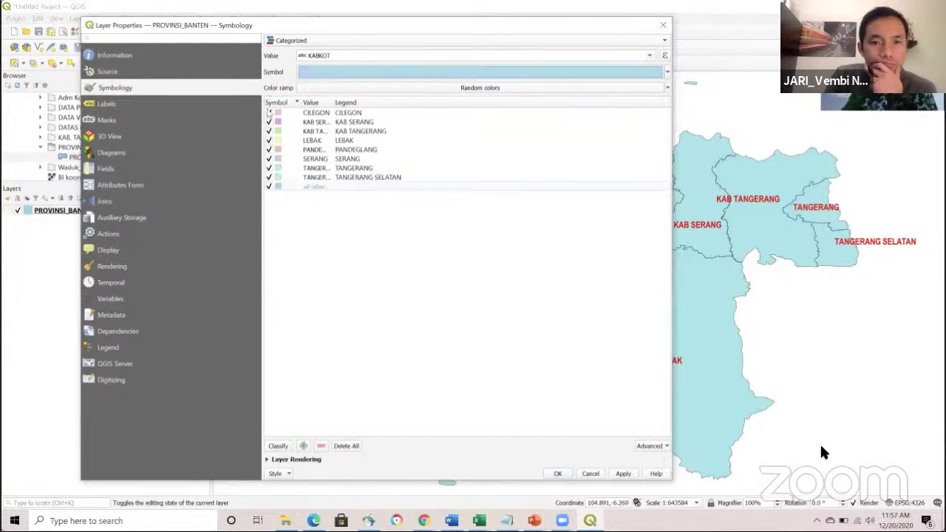
# - Turn off all the named district categories from CILEGON to TANGERANG SELATAN, leaving only the all-other-values category on
pyautogui.click(269, 112)
pyautogui.click(269, 121)
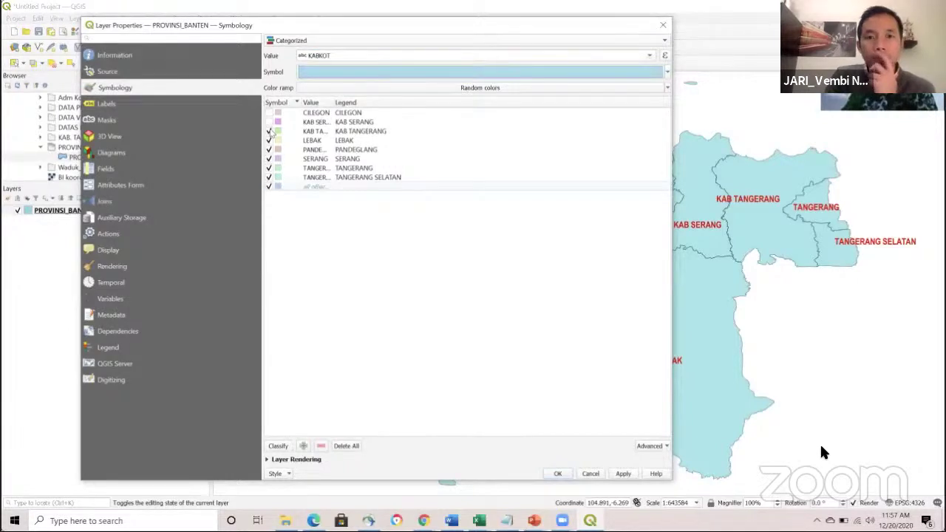
pyautogui.click(269, 131)
pyautogui.click(269, 139)
pyautogui.click(269, 149)
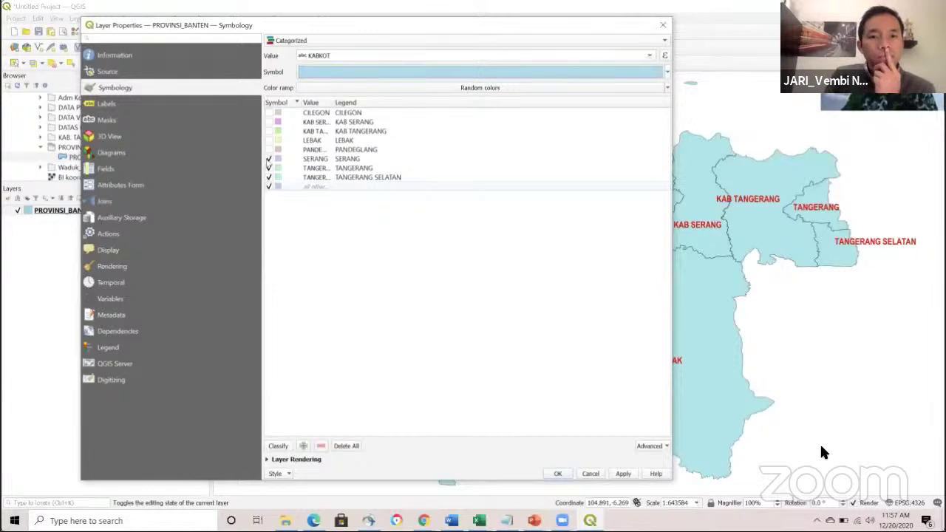
pyautogui.click(269, 158)
pyautogui.click(269, 168)
pyautogui.click(269, 177)
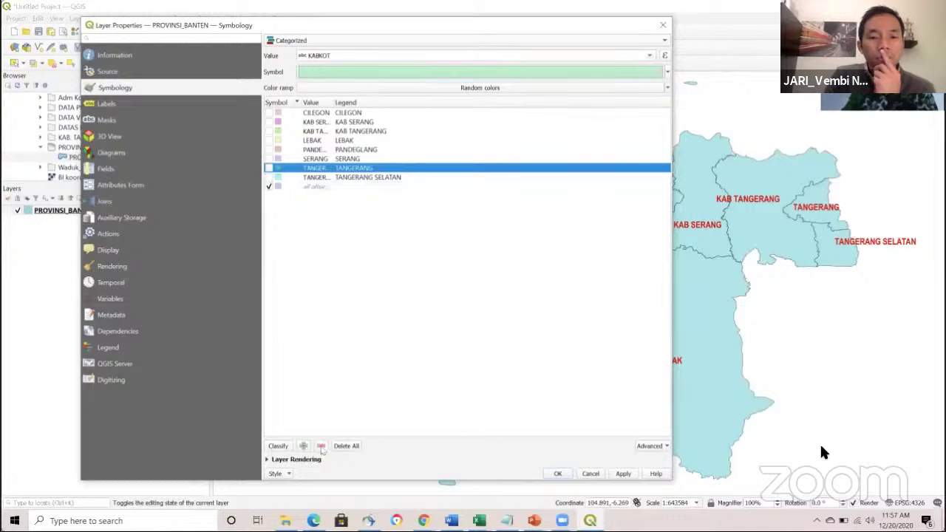
# - Remove the all-other-values category from the classification and apply the change
pyautogui.click(314, 188)
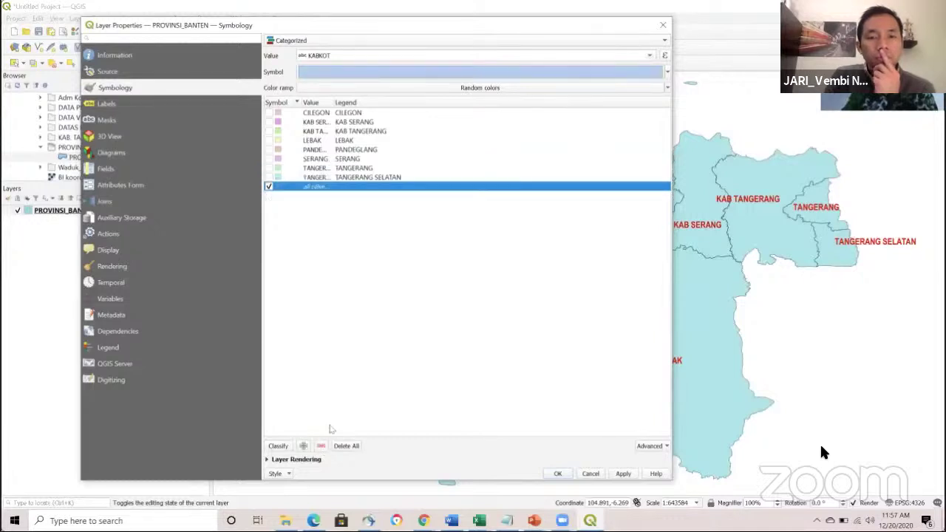
pyautogui.click(320, 445)
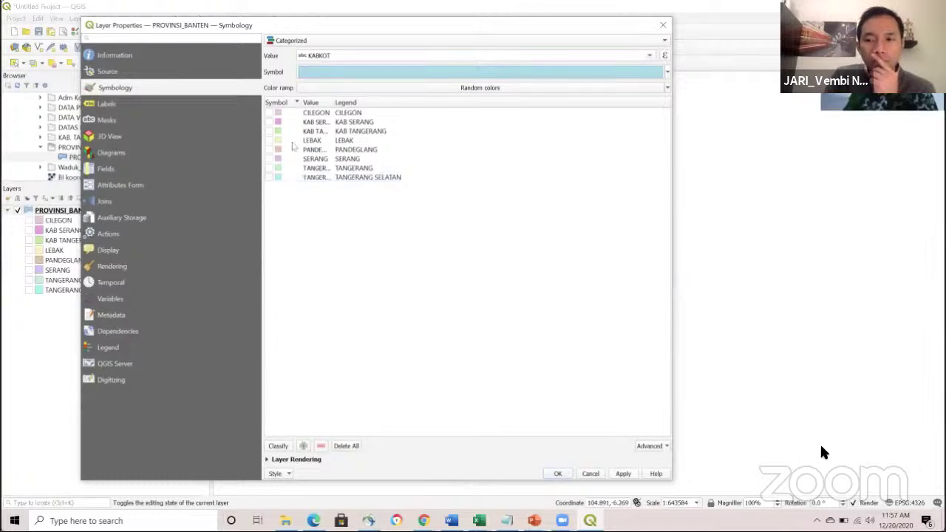
# - Turn all the district categories from CILEGON to TANGERANG SELATAN on and apply the categorized symbology to the map
pyautogui.click(269, 122)
pyautogui.click(269, 131)
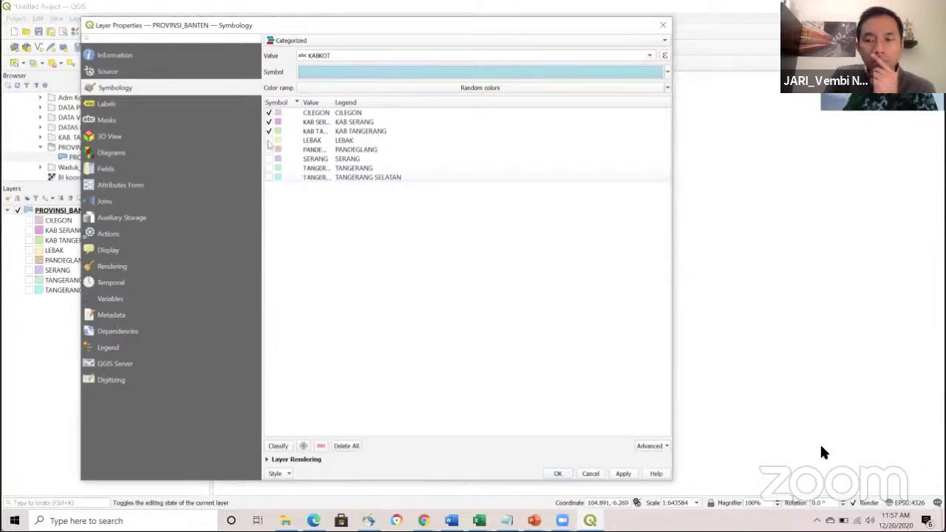
pyautogui.click(269, 140)
pyautogui.click(269, 149)
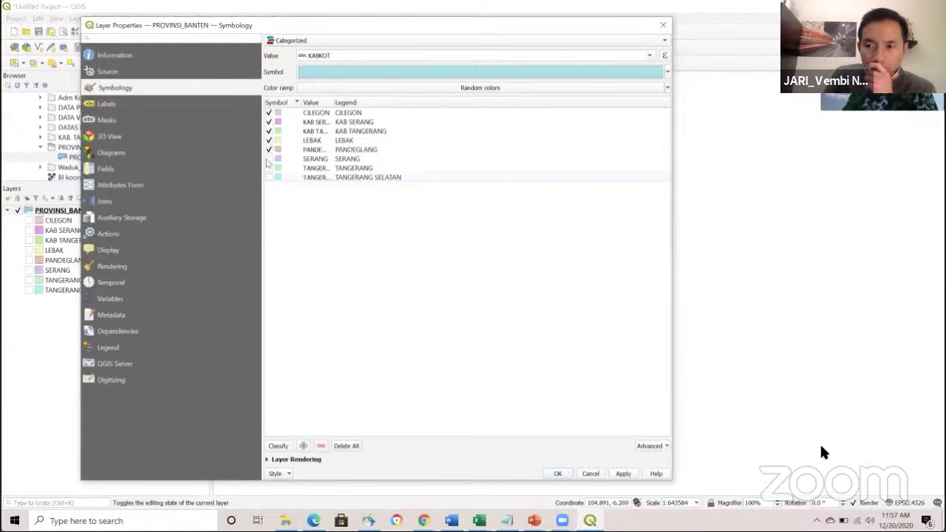
pyautogui.click(269, 159)
pyautogui.click(269, 168)
pyautogui.click(269, 177)
pyautogui.click(326, 232)
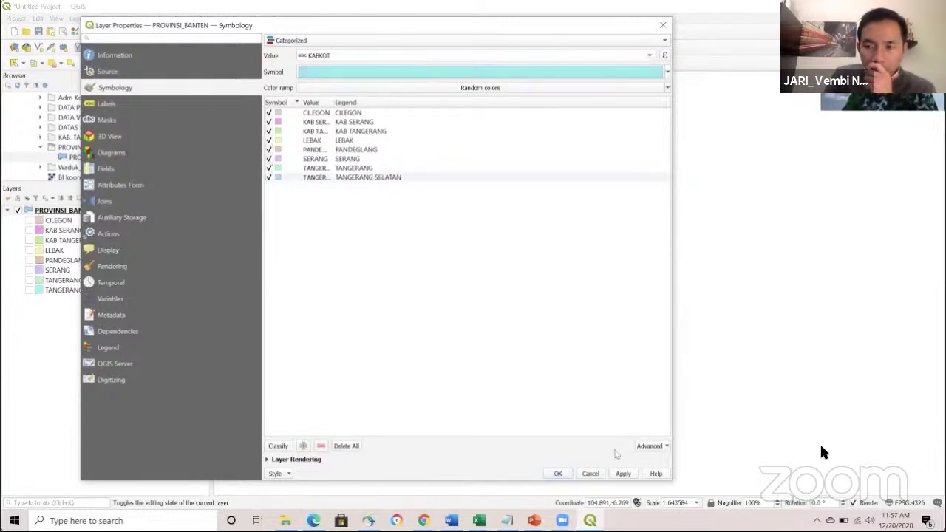
pyautogui.click(623, 473)
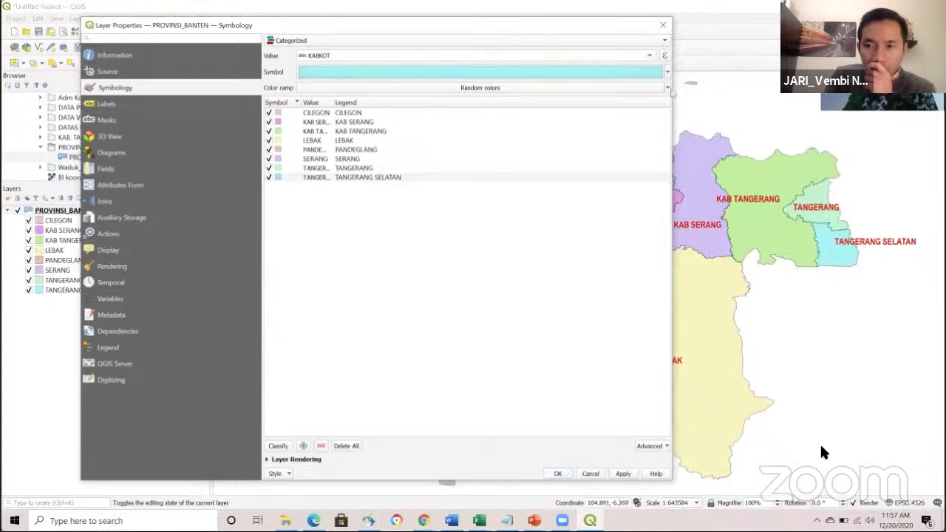
pyautogui.click(668, 87)
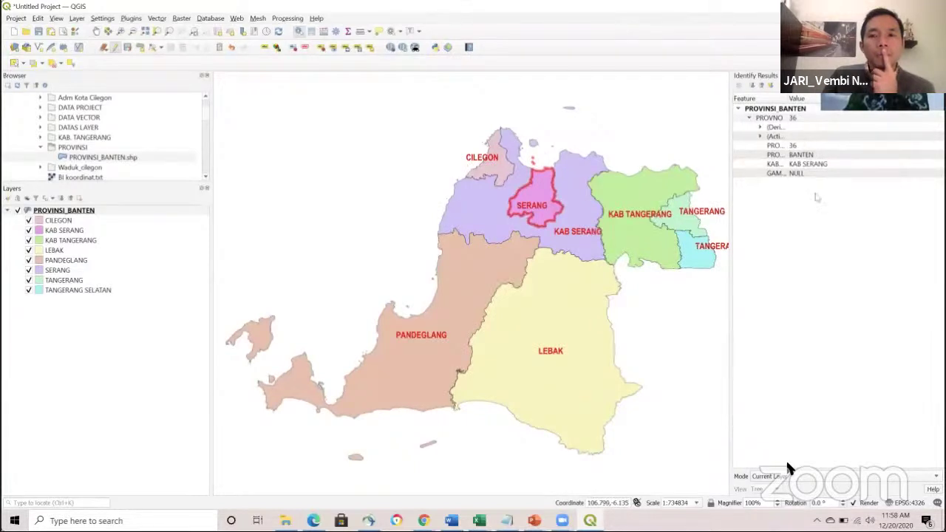
# - Identify the CILEGON district on the map and inspect its image path attribute and derived geometry values
pyautogui.click(489, 164)
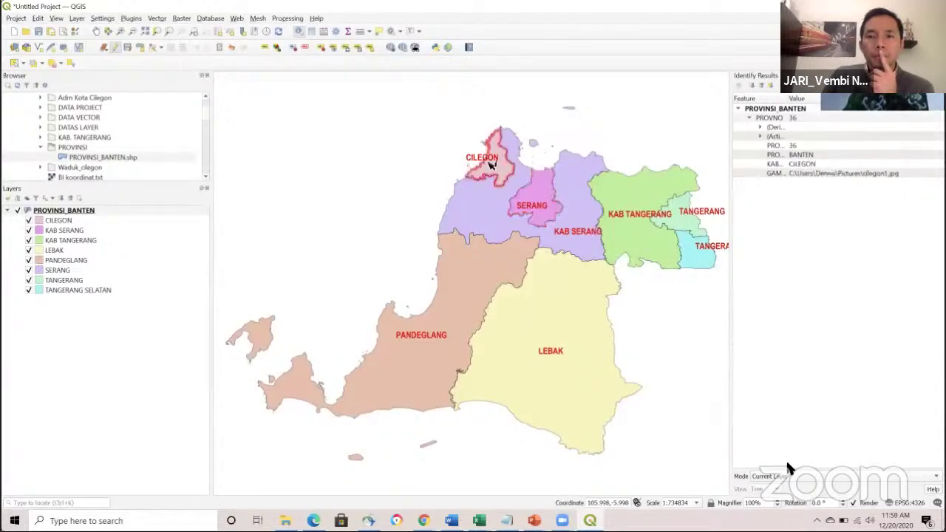
pyautogui.click(840, 174)
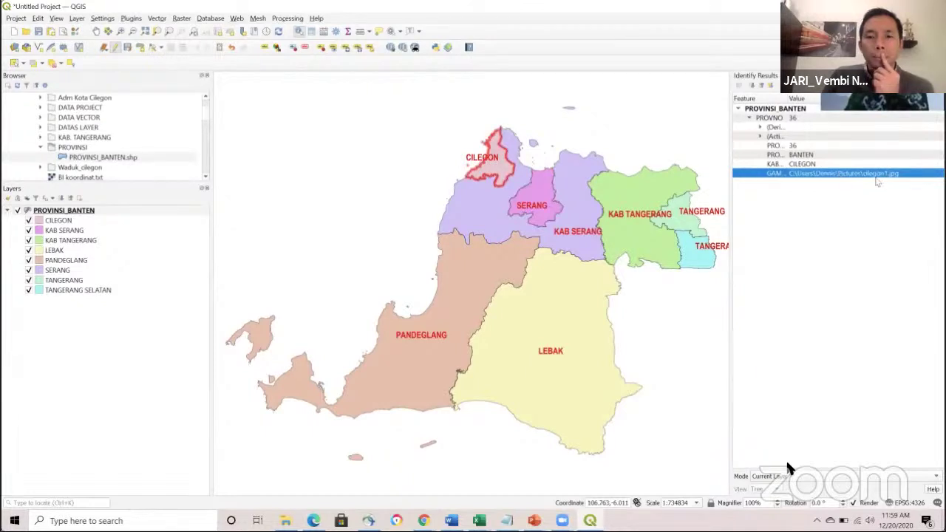
pyautogui.click(761, 127)
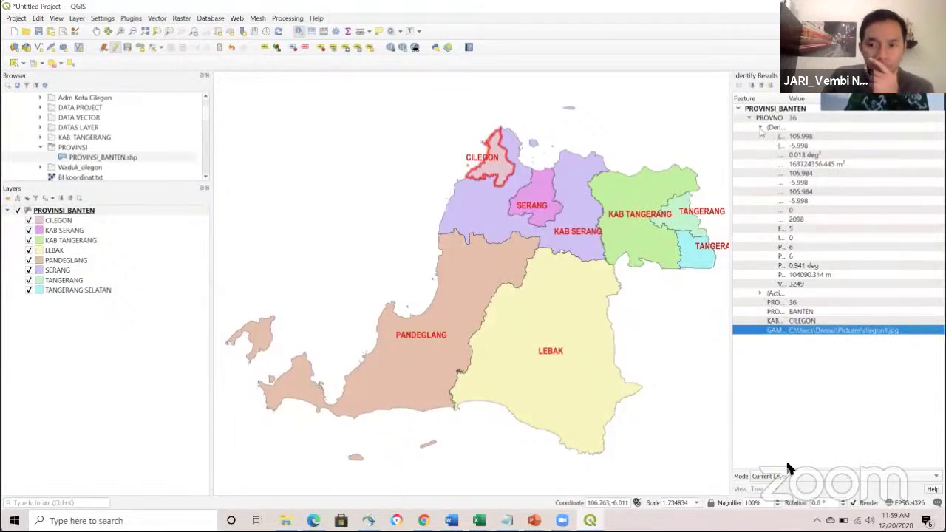
pyautogui.click(761, 128)
pyautogui.click(760, 128)
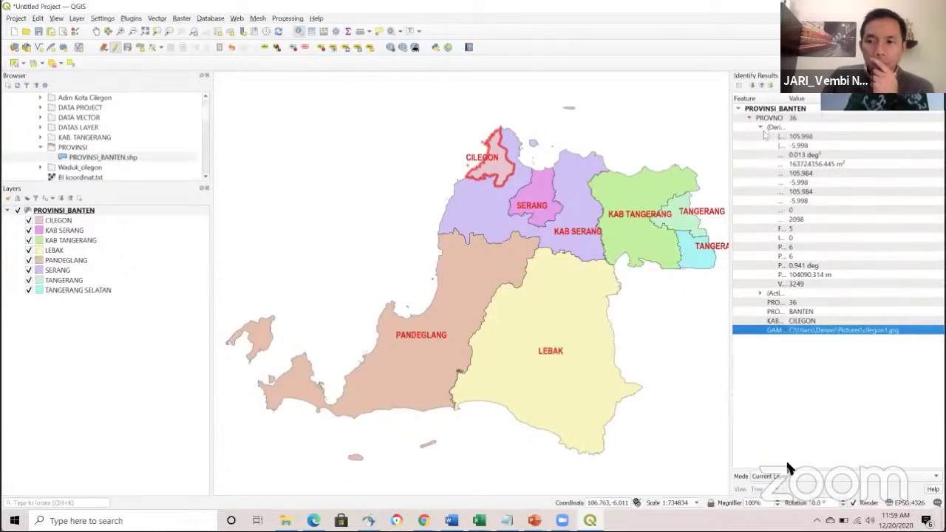
pyautogui.click(760, 128)
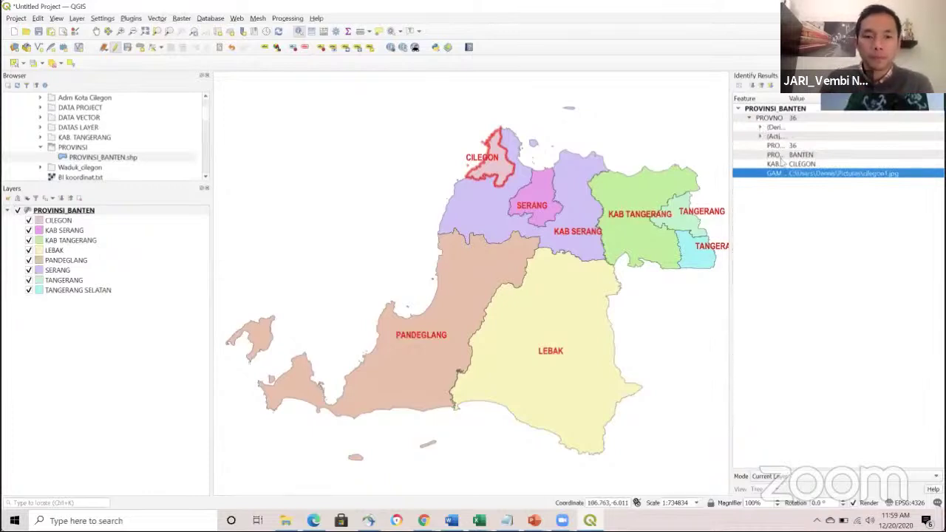
# - Examine the PROVINSI_BANTEN attribute table and the Add Field options, and close both without adding a field
pyautogui.moveTo(374, 336)
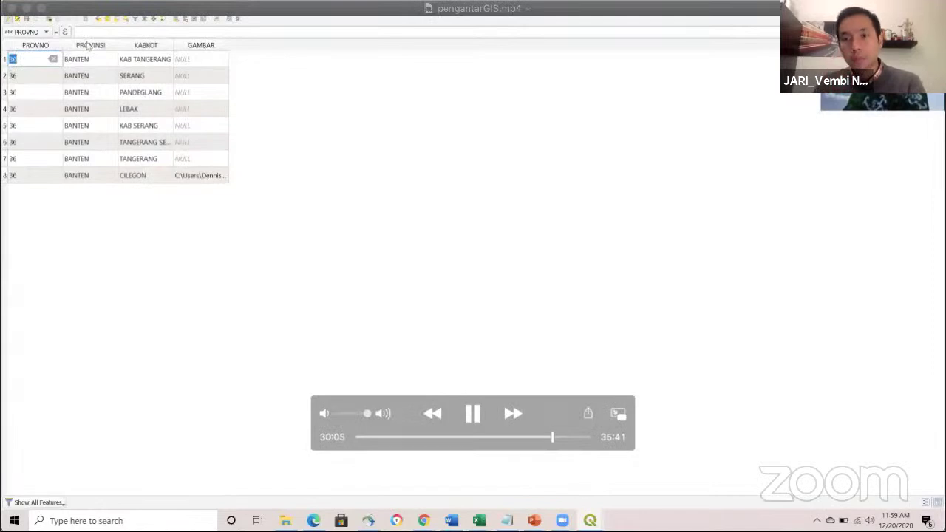
pyautogui.click(176, 21)
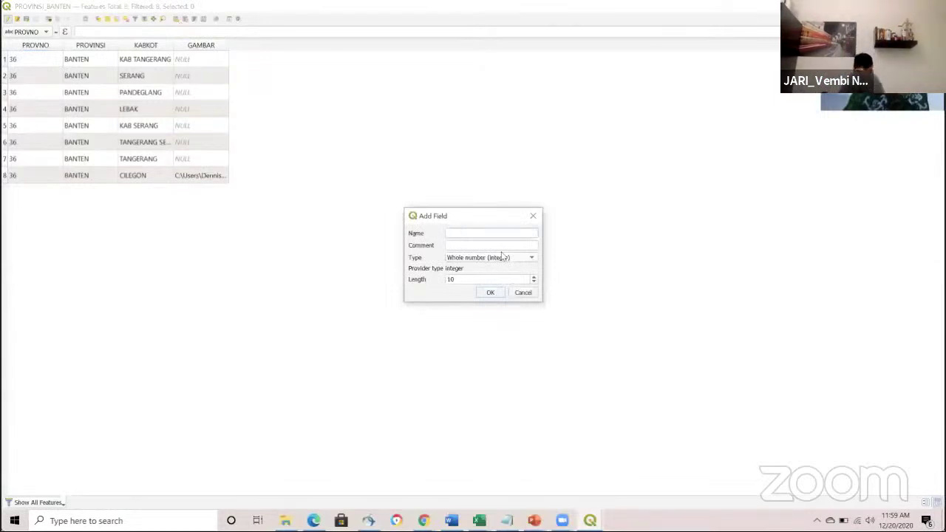
pyautogui.click(534, 217)
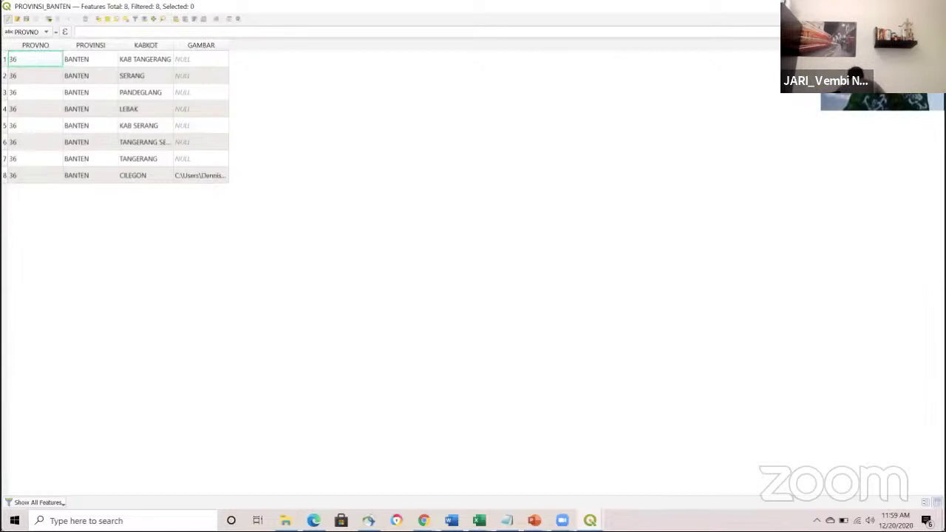
pyautogui.click(937, 6)
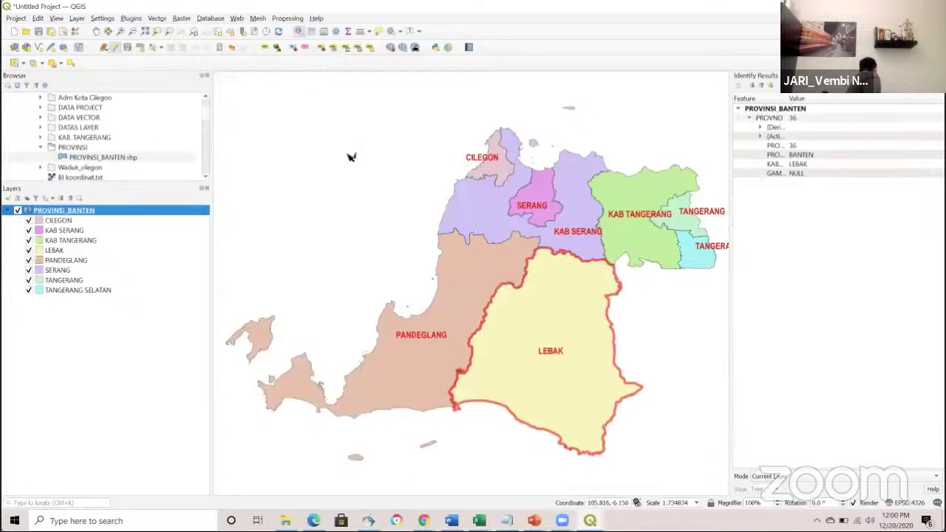
# - Start a web map export with KABKOT and GAMBAR popup fields set to inline label, and update and enlarge the preview
pyautogui.click(97, 31)
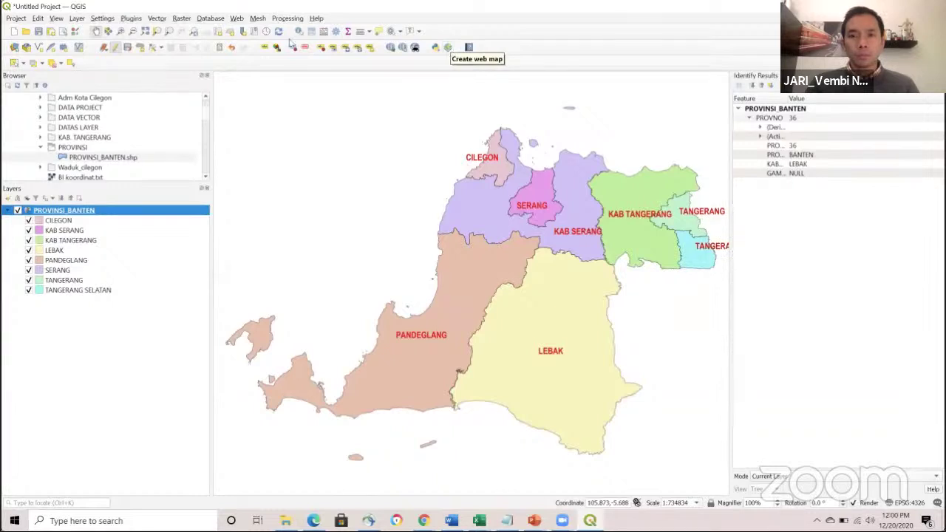
pyautogui.click(449, 48)
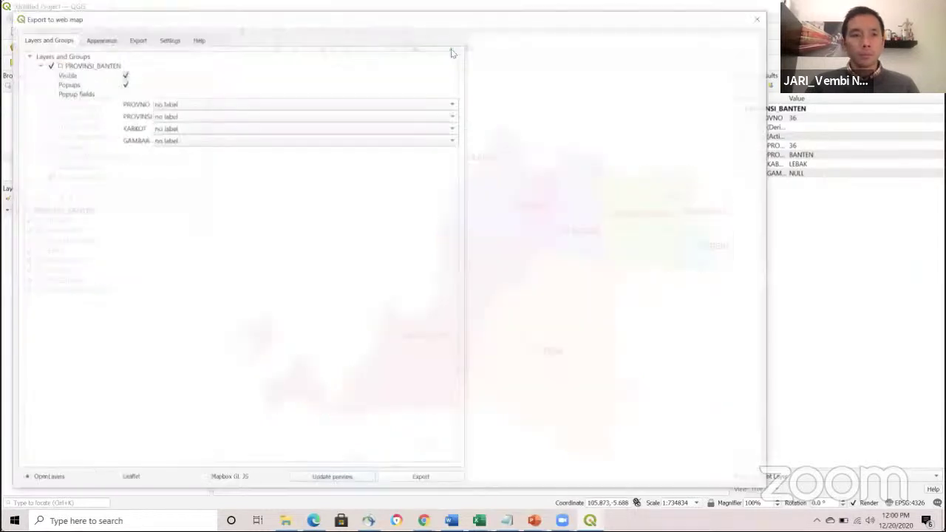
pyautogui.click(447, 130)
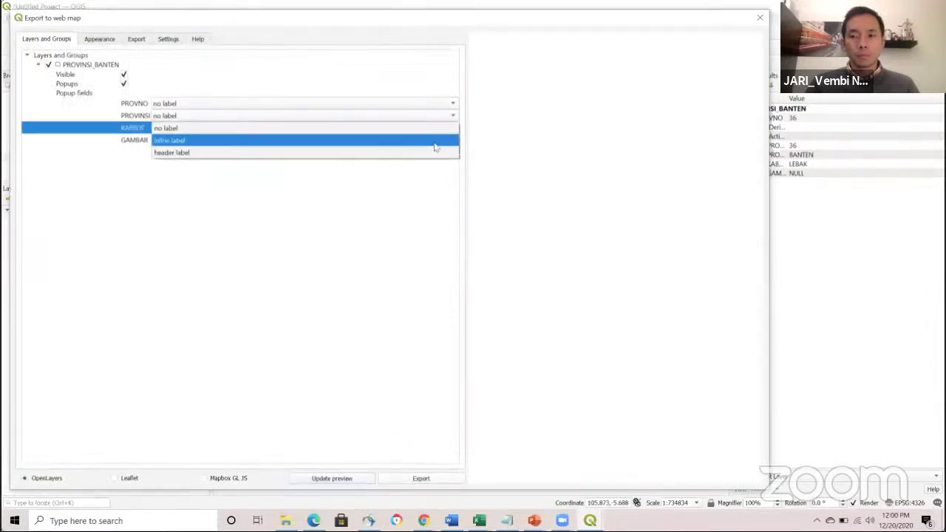
pyautogui.click(435, 142)
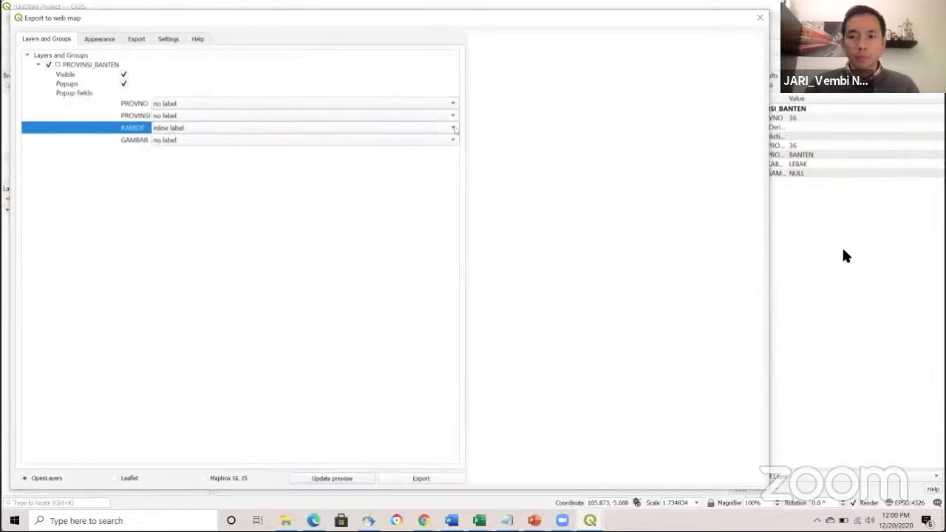
pyautogui.click(453, 139)
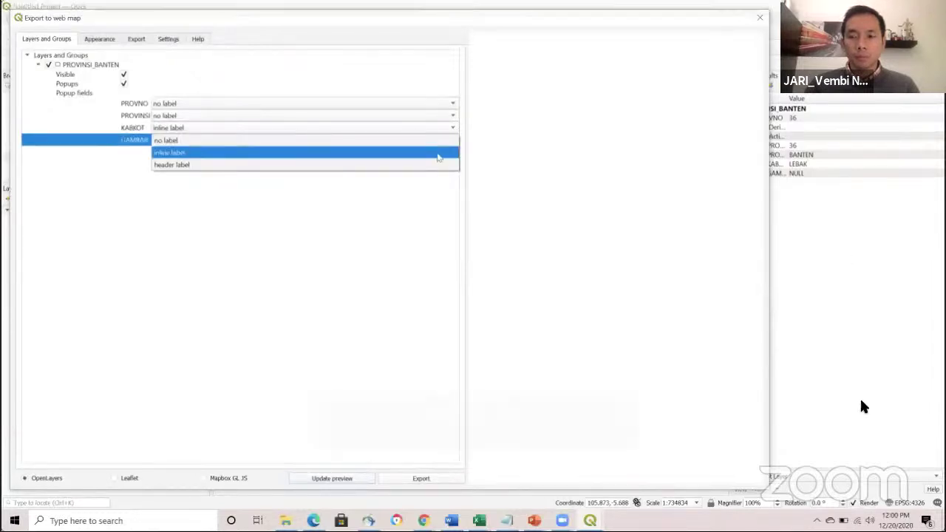
pyautogui.click(437, 153)
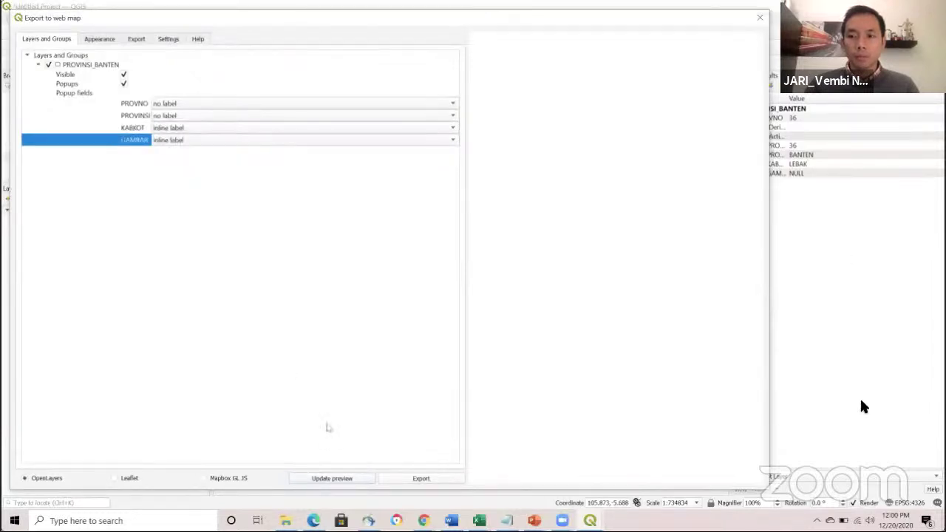
pyautogui.click(336, 479)
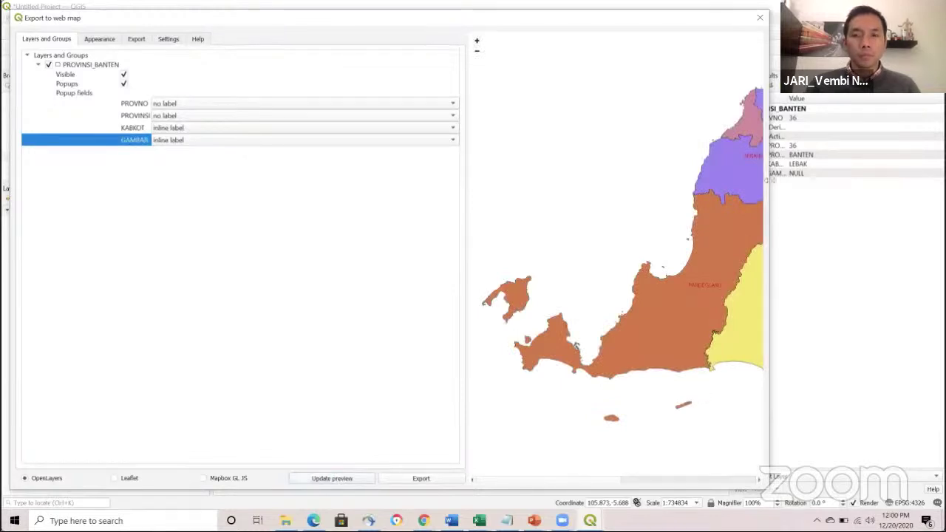
pyautogui.moveTo(768, 180); pyautogui.dragTo(937, 181)
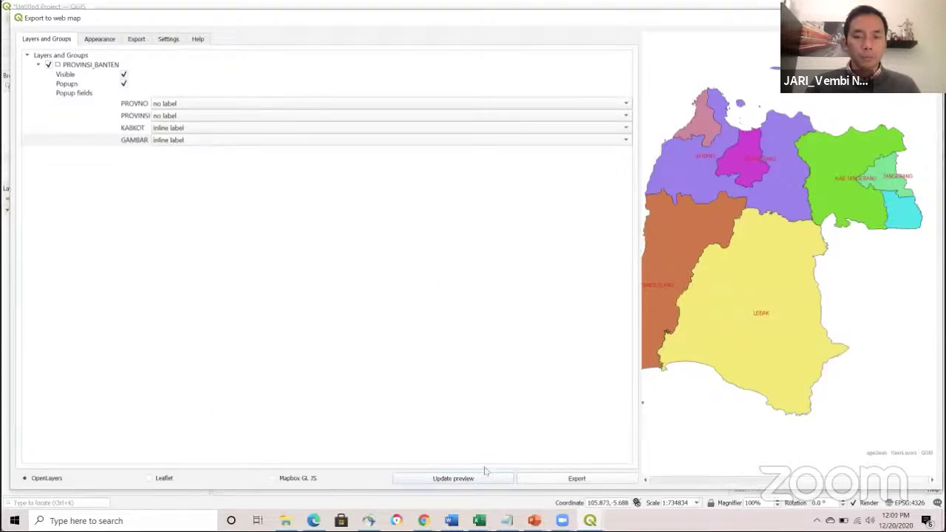
# - Review the appearance, export and general settings available for the web map
pyautogui.click(103, 41)
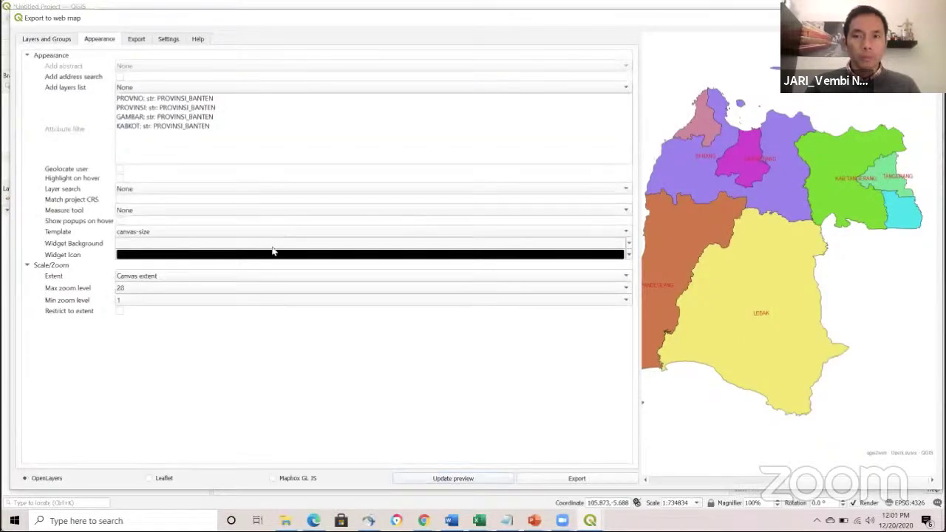
pyautogui.click(138, 39)
pyautogui.click(161, 39)
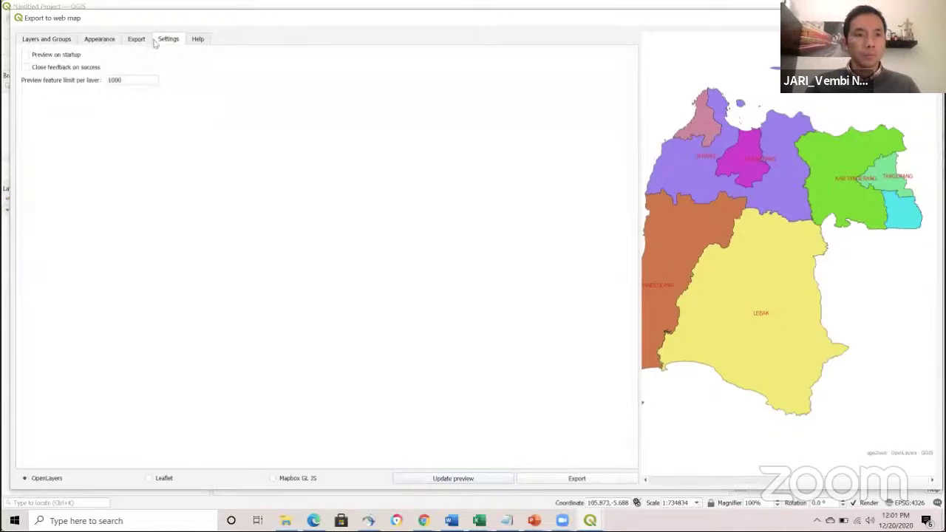
pyautogui.click(135, 40)
pyautogui.click(99, 39)
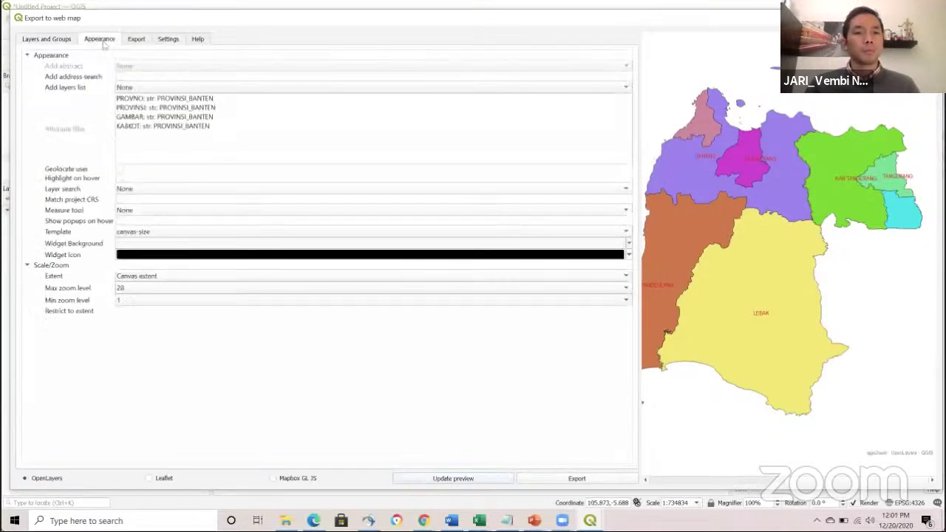
# - Export the layer as an OpenLayers web map and view the resulting page in a maximized browser window
pyautogui.click(480, 477)
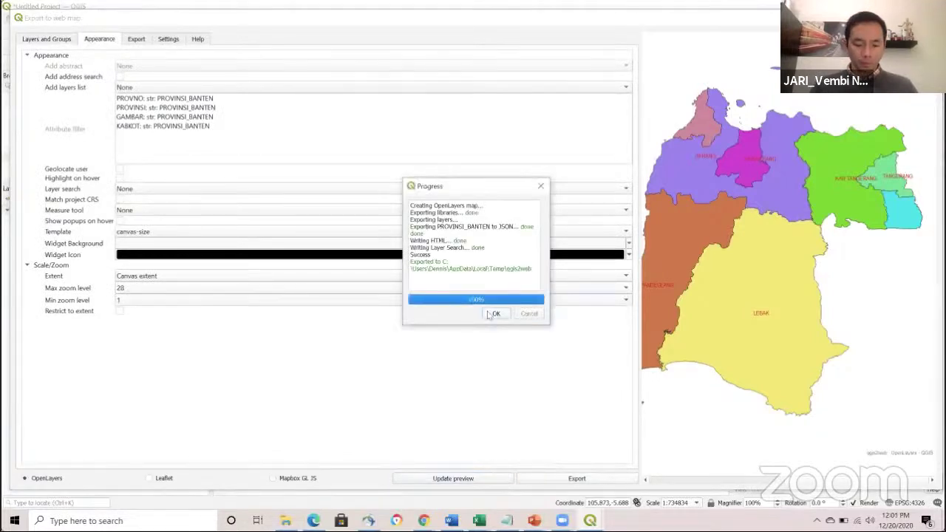
pyautogui.click(496, 314)
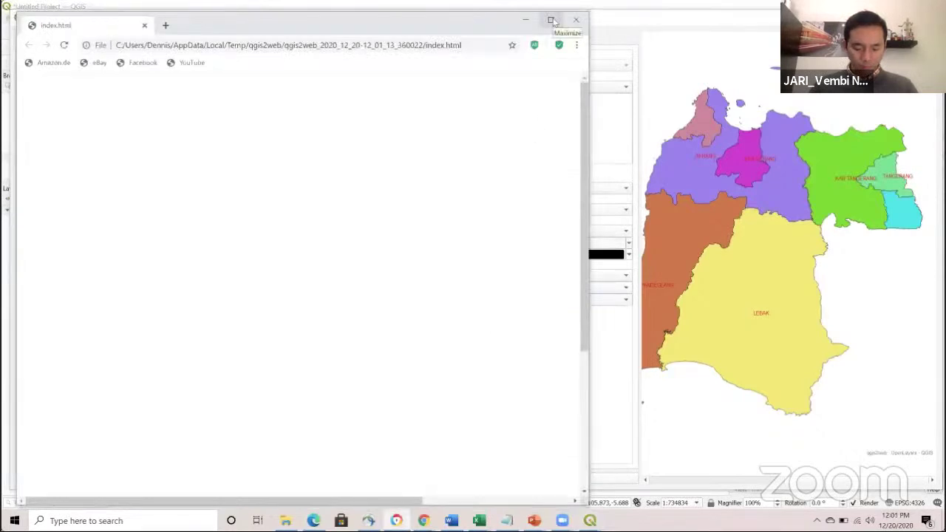
pyautogui.click(550, 20)
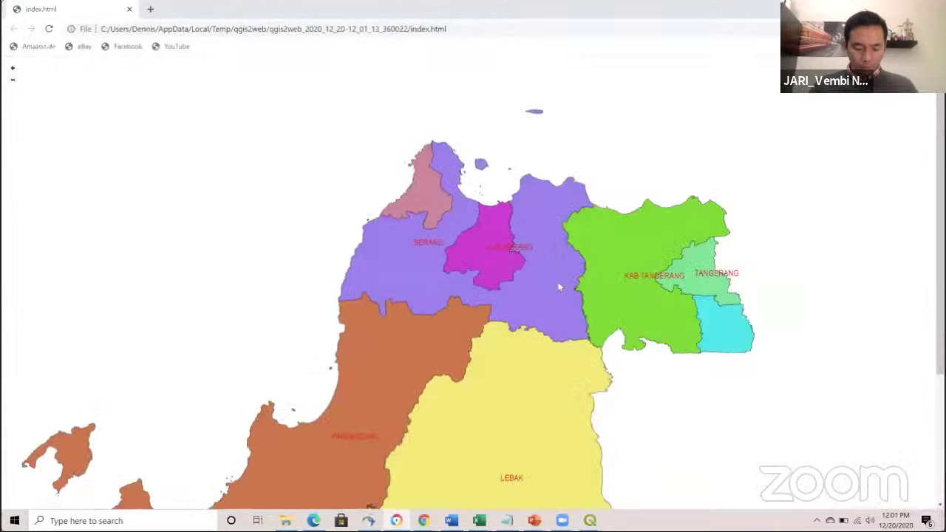
# - Check the popups of the CILEGON, KAB SERANG, SERANG and KAB TANGERANG districts on the exported web map
pyautogui.scroll(-1, 558, 287)
pyautogui.scroll(1, 557, 286)
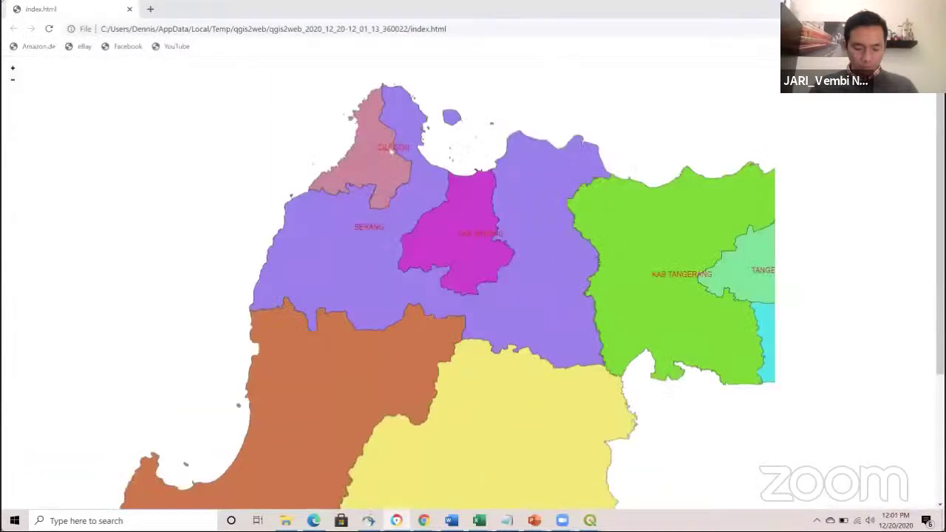
pyautogui.click(392, 151)
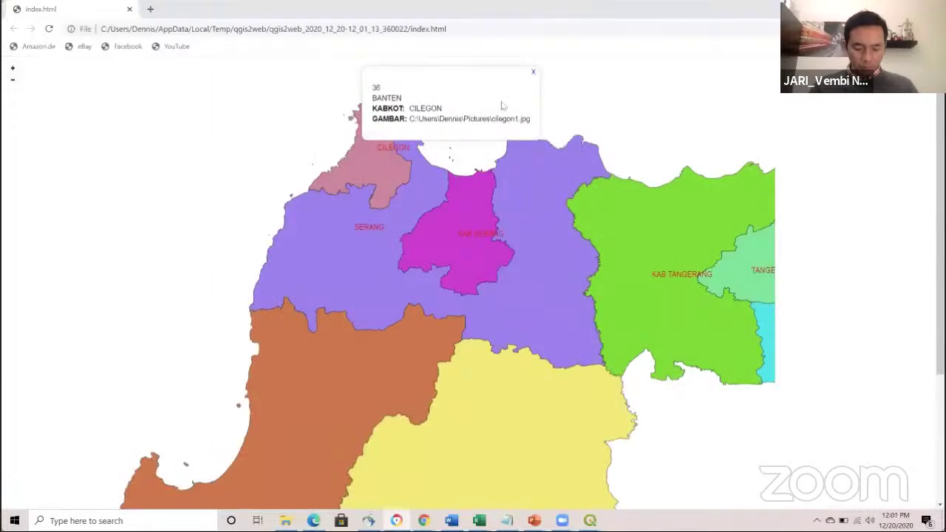
pyautogui.click(533, 72)
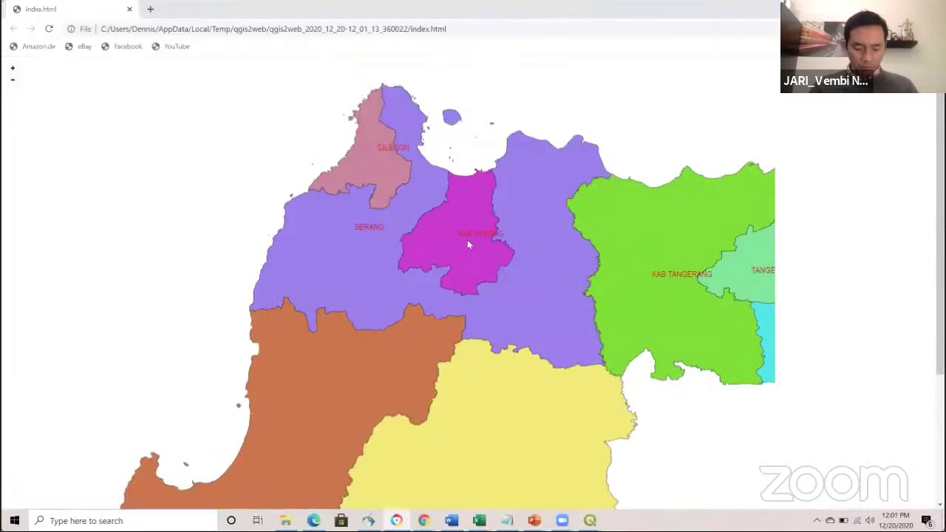
pyautogui.click(467, 232)
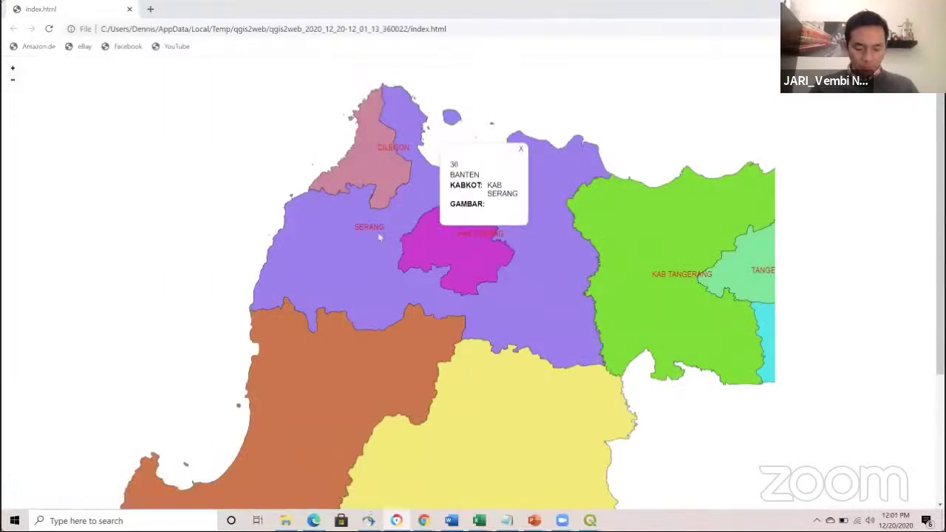
pyautogui.click(375, 230)
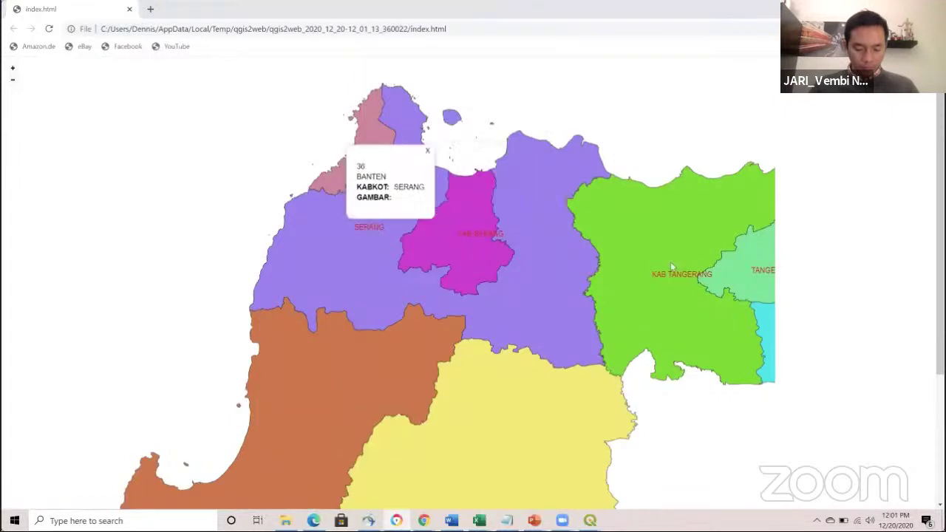
pyautogui.click(671, 275)
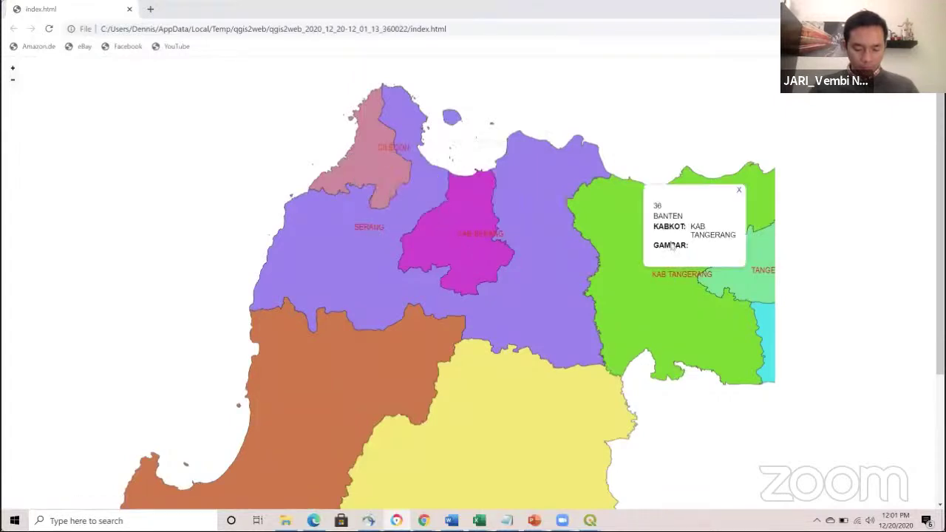
# - Check the PANDEGLANG and TANGERANG SELATAN popups, view the whole province, and close the open popup
pyautogui.scroll(-1, 294, 454)
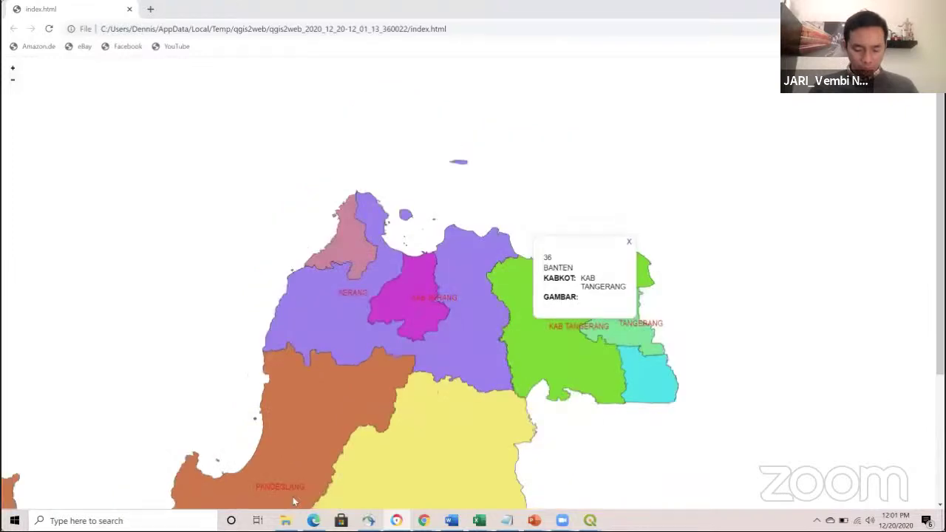
pyautogui.click(288, 488)
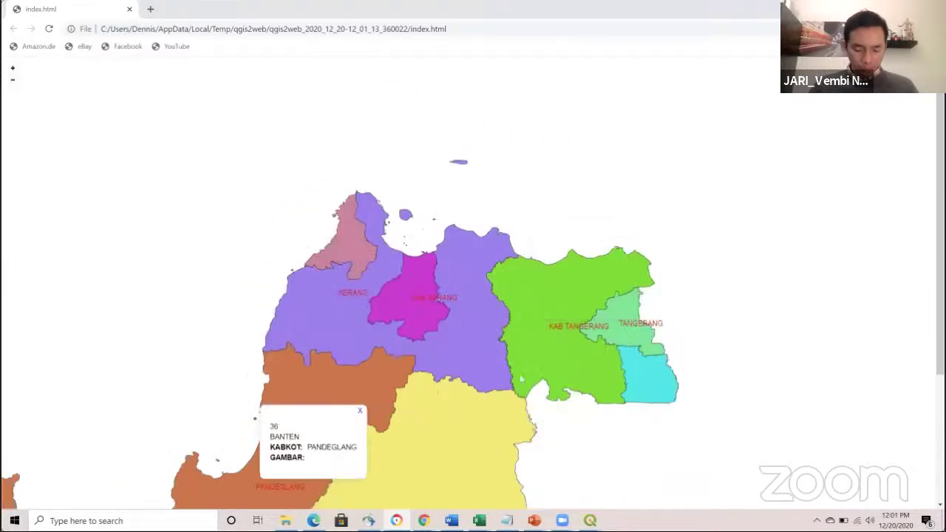
pyautogui.click(639, 381)
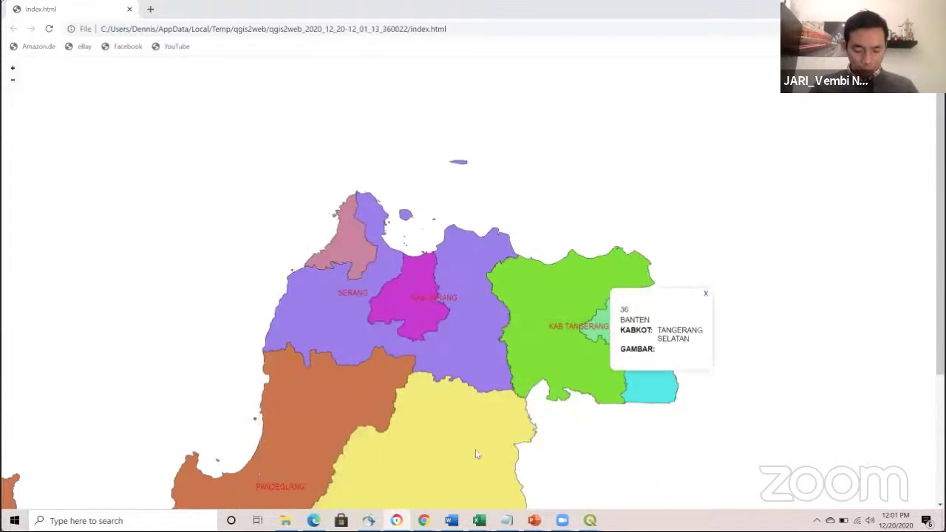
pyautogui.scroll(-1, 449, 461)
pyautogui.scroll(-1, 450, 460)
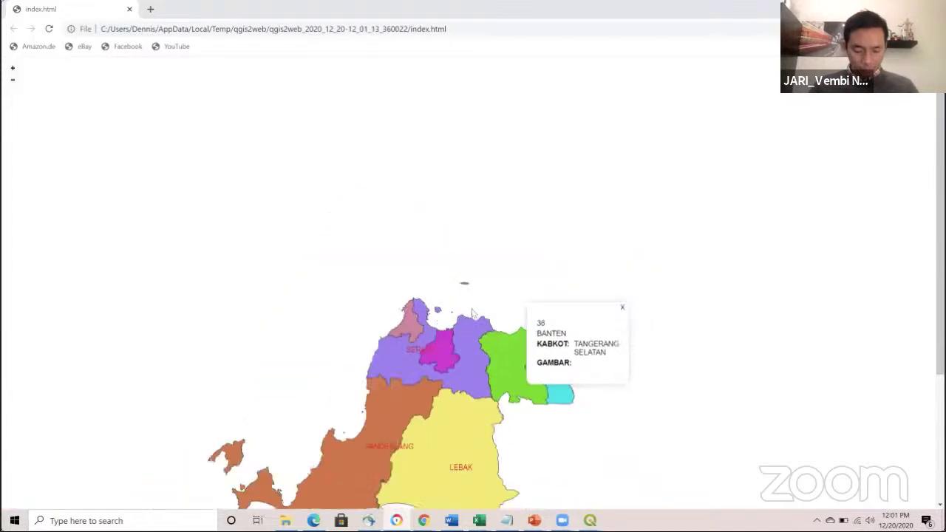
pyautogui.moveTo(473, 463); pyautogui.dragTo(488, 326)
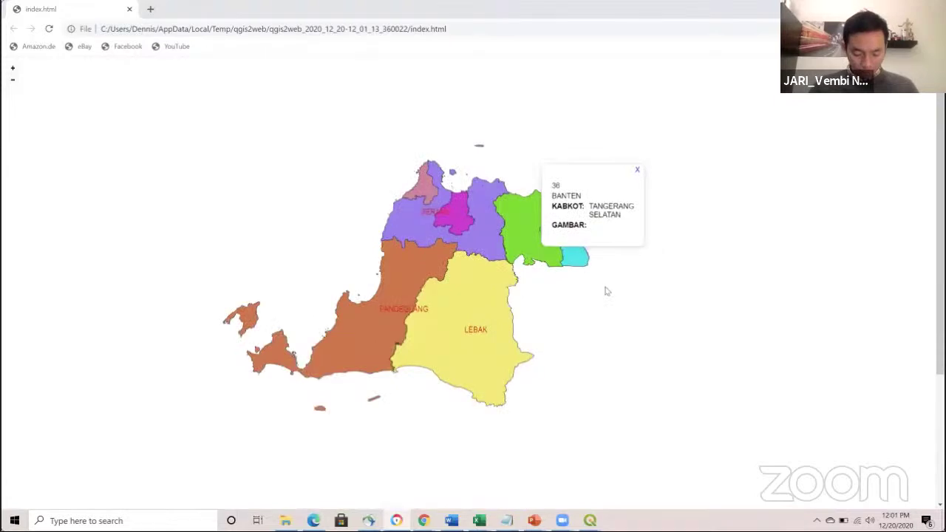
pyautogui.click(637, 172)
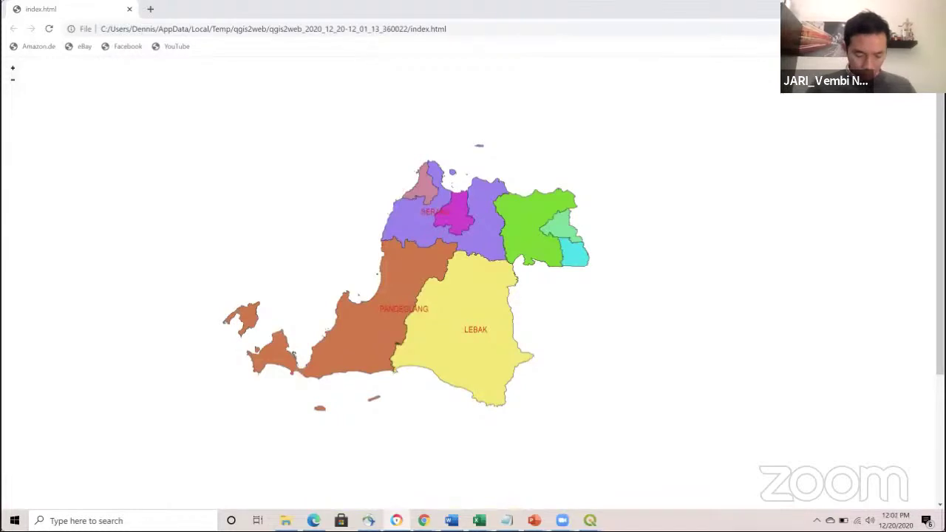
# - Close the finished web map export report and browse to the Users folder on drive C in File Explorer
pyautogui.hotkey('alt', 'Tab')
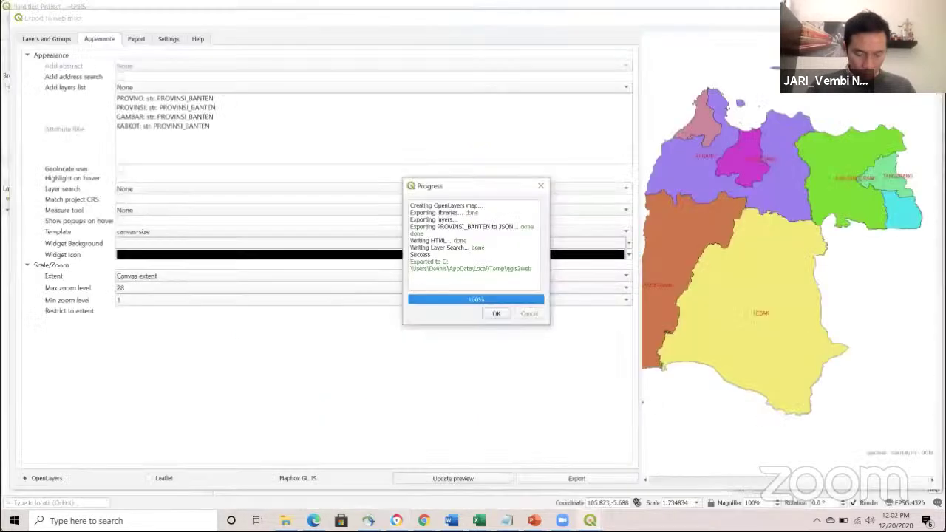
pyautogui.click(496, 314)
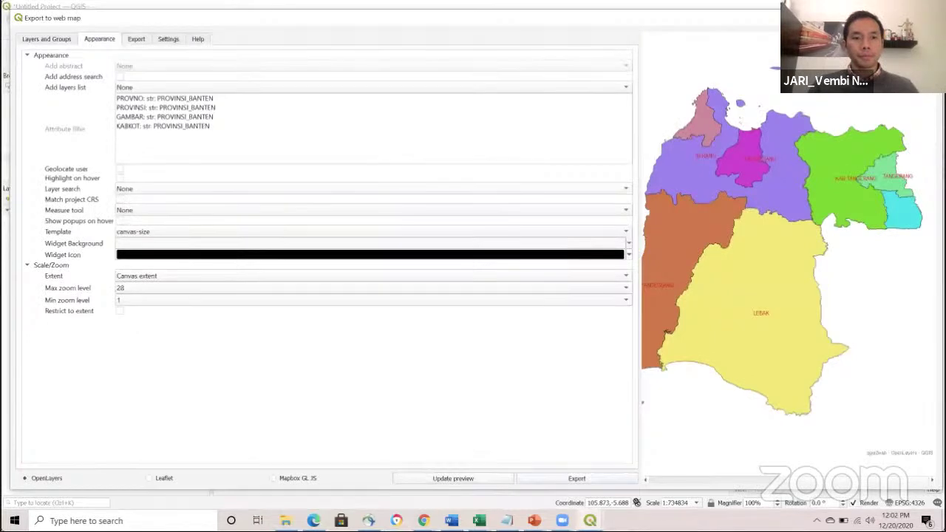
pyautogui.click(285, 520)
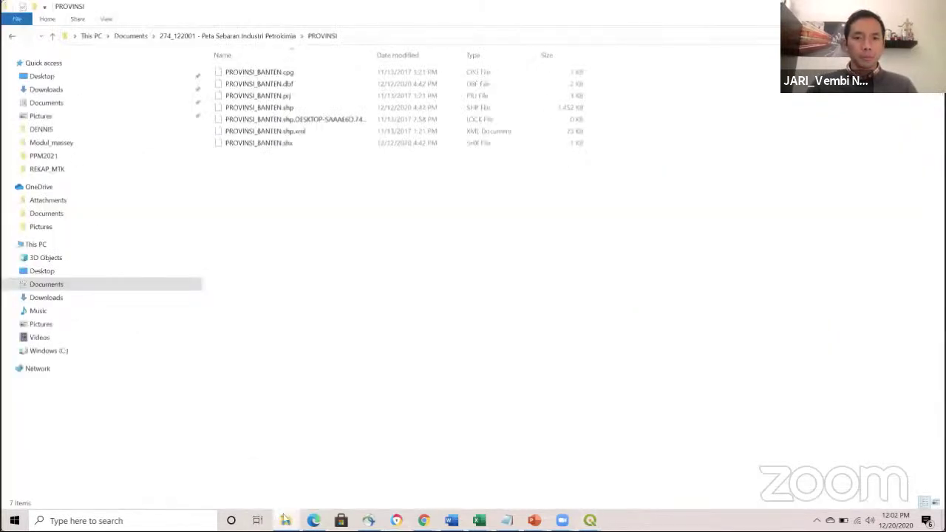
pyautogui.click(49, 351)
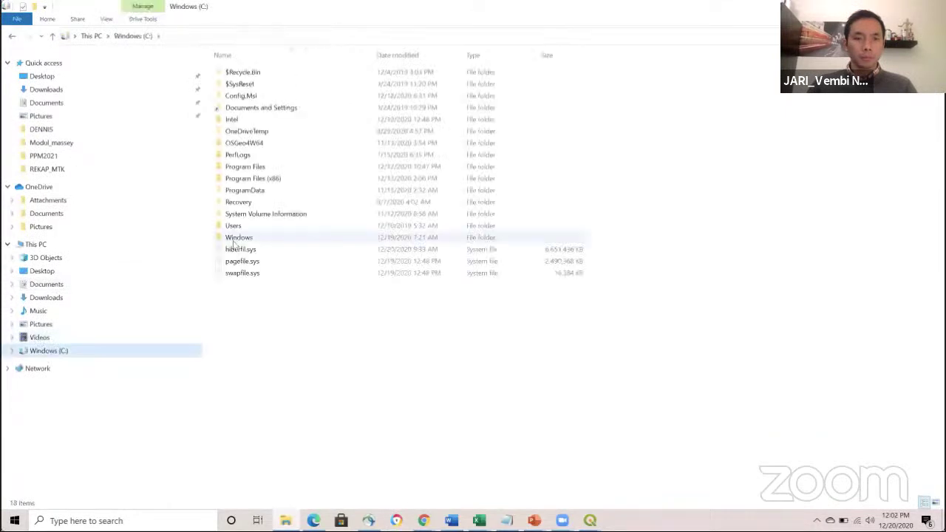
pyautogui.doubleClick(232, 227)
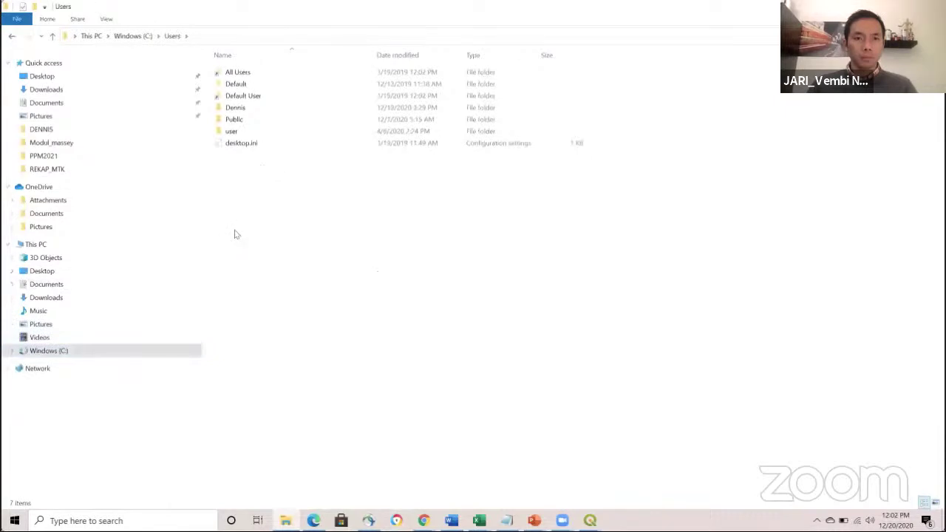
pyautogui.doubleClick(239, 131)
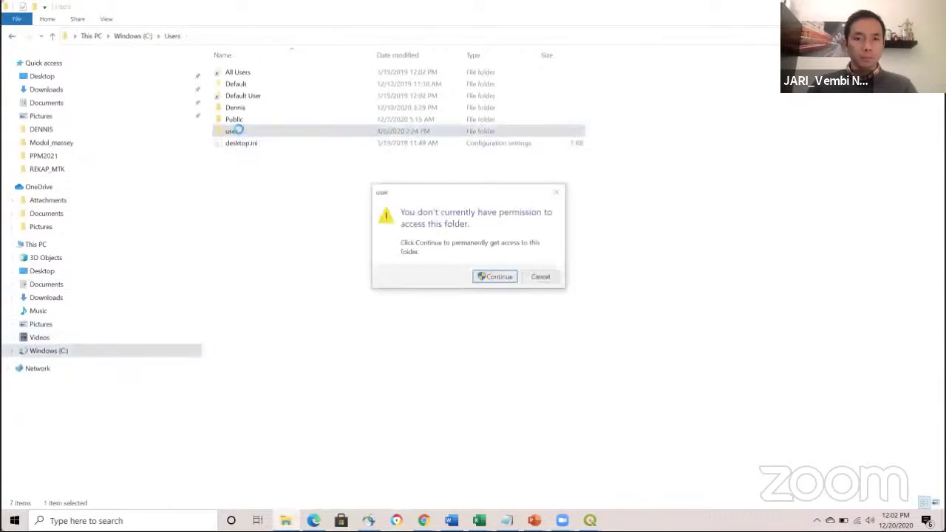
pyautogui.click(539, 276)
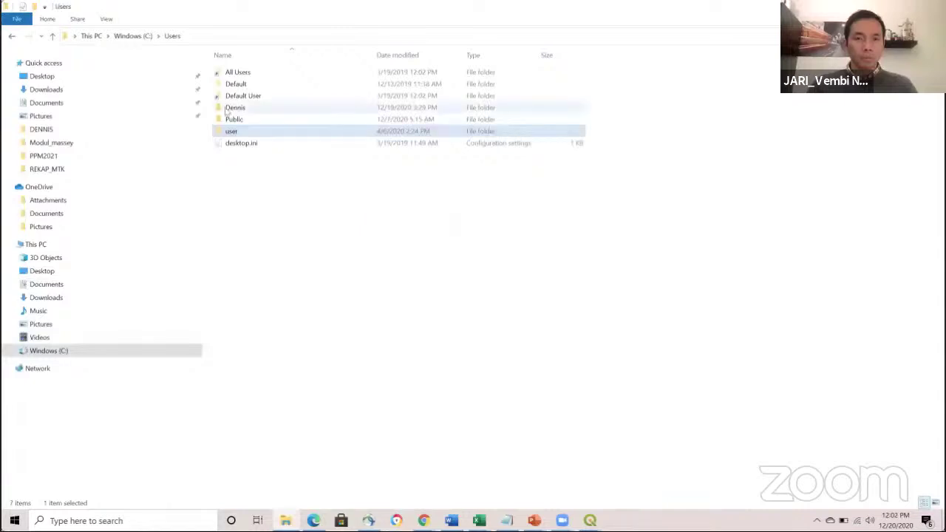
# - Open the AppData\Local\Temp folder inside the profile folder named in the export path
pyautogui.doubleClick(226, 108)
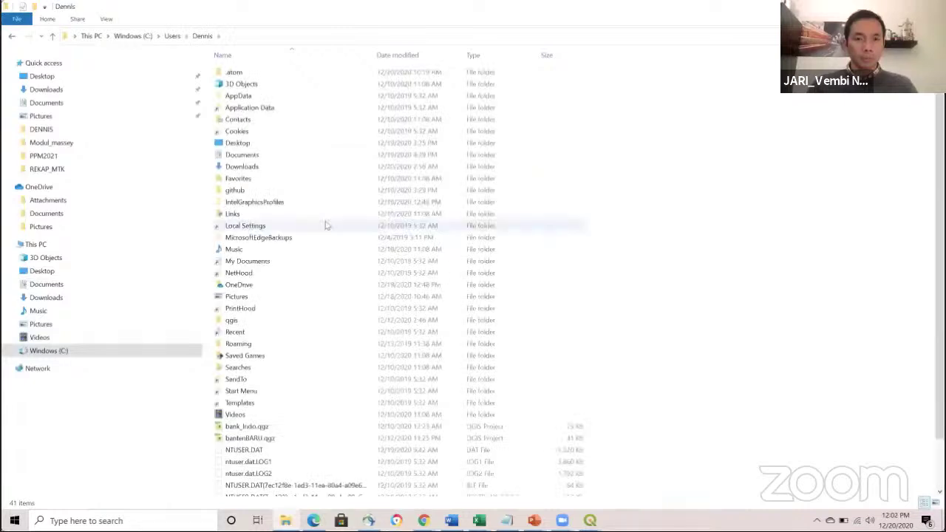
pyautogui.doubleClick(247, 96)
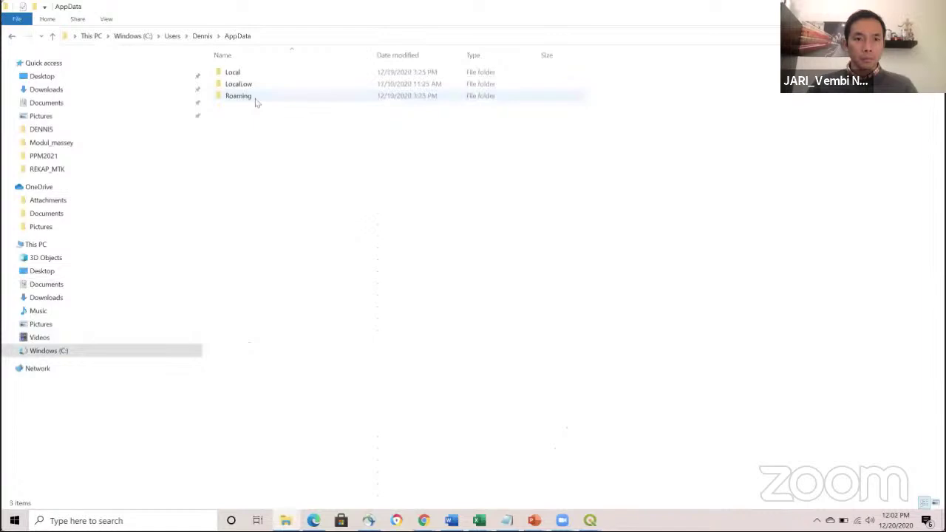
pyautogui.doubleClick(246, 75)
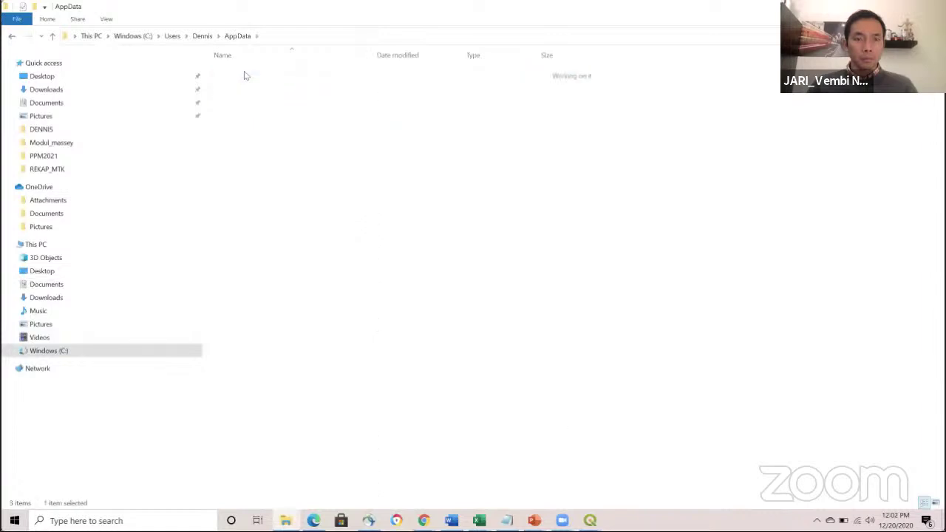
pyautogui.click(236, 393)
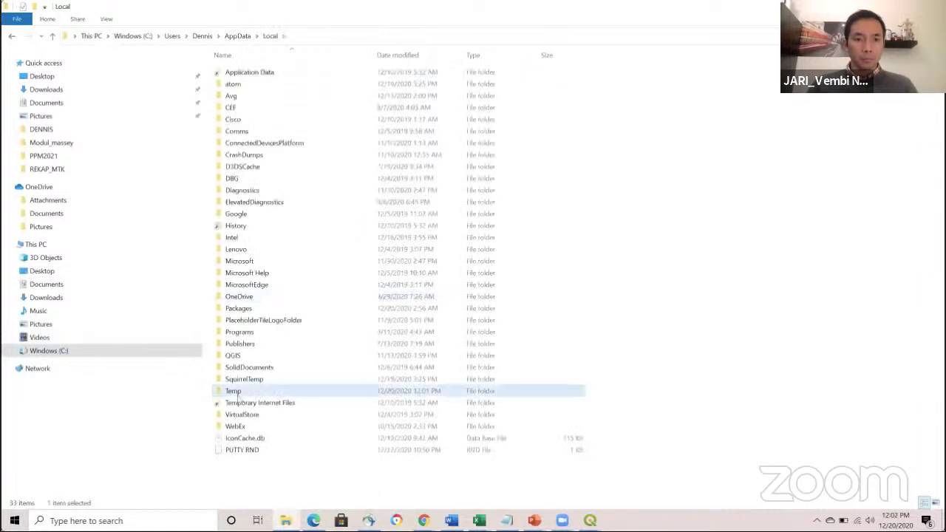
pyautogui.doubleClick(237, 392)
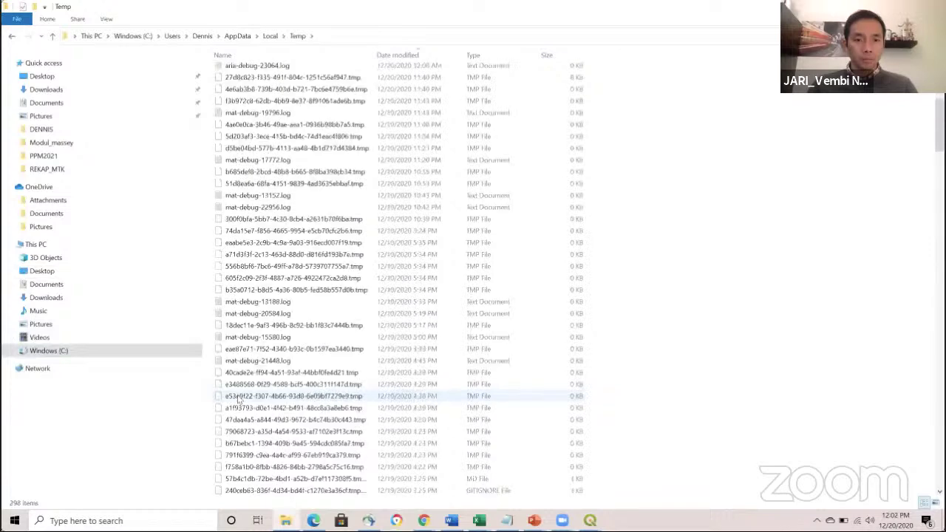
# - Find the qgis2web folder within Temp and open its export folder qgis2web_2020_12_20-12_01_13_360022
pyautogui.scroll(-9, 238, 399)
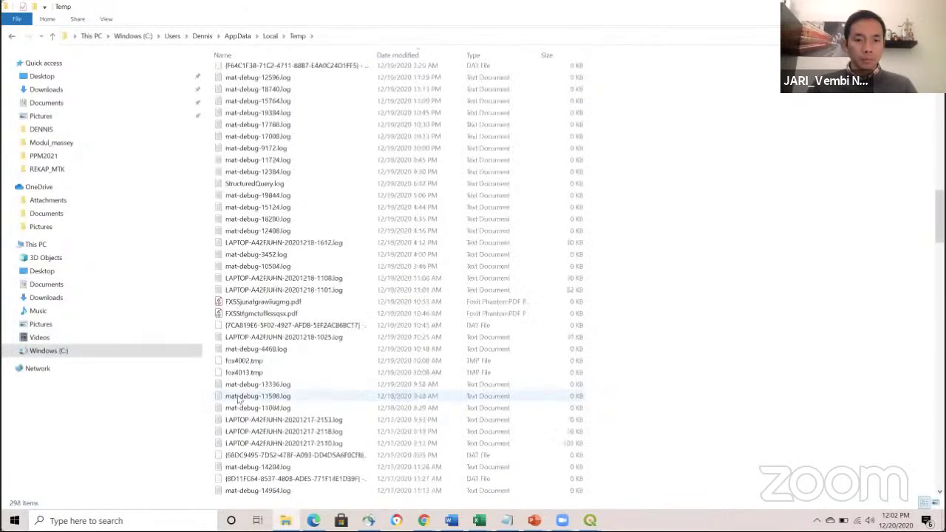
pyautogui.scroll(-13, 238, 400)
pyautogui.scroll(-12, 238, 400)
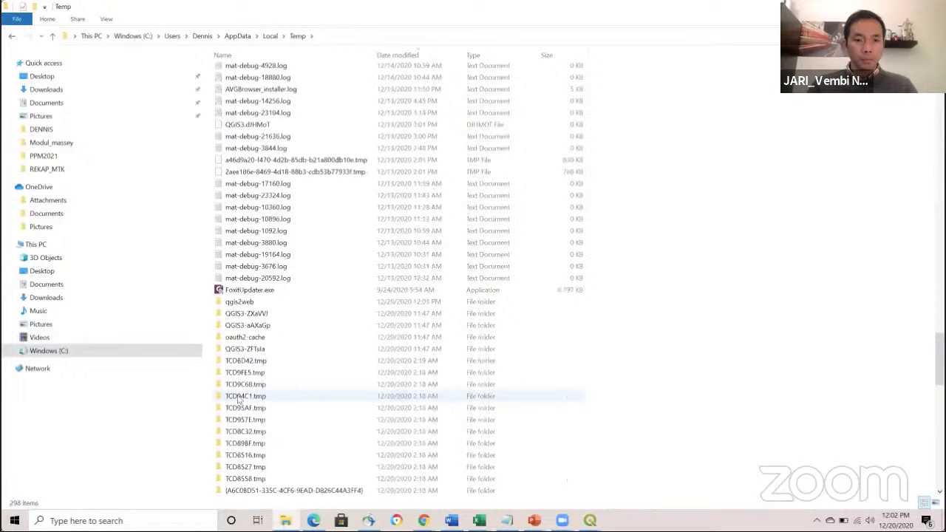
pyautogui.scroll(-2, 238, 399)
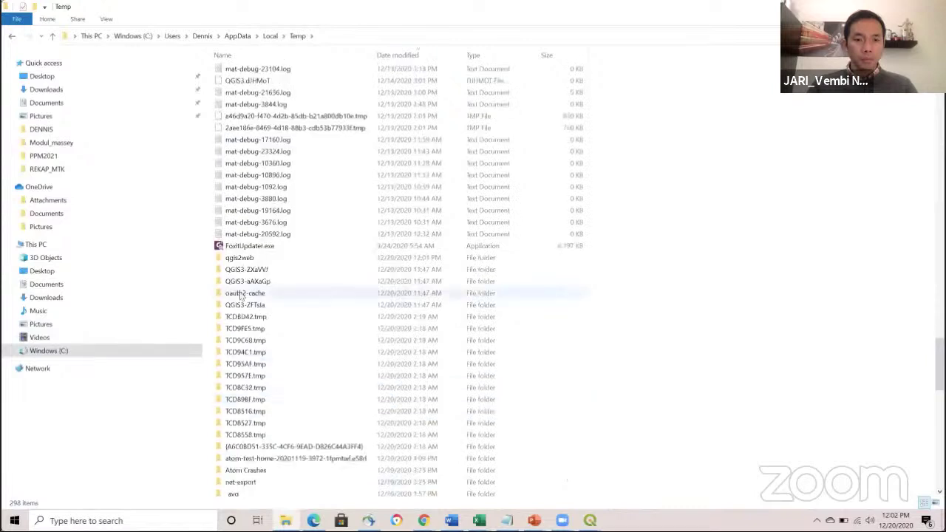
pyautogui.doubleClick(243, 257)
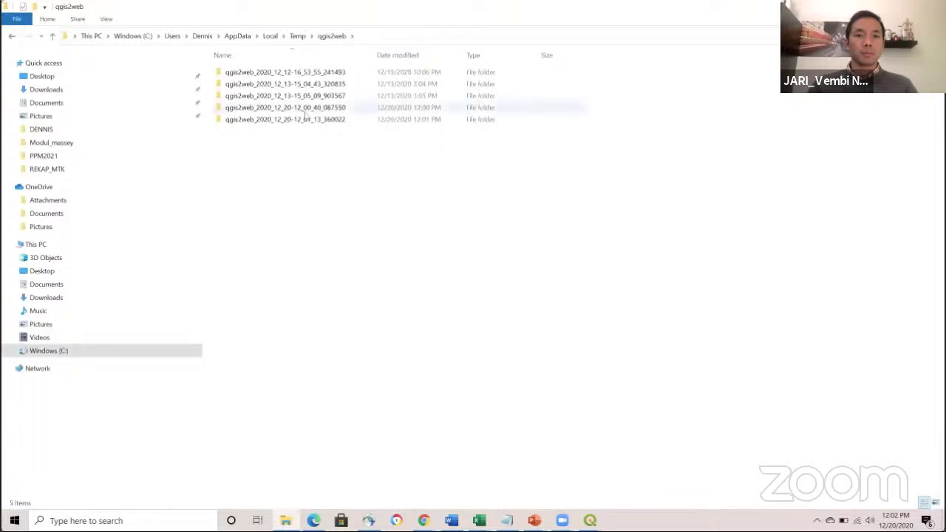
pyautogui.click(297, 122)
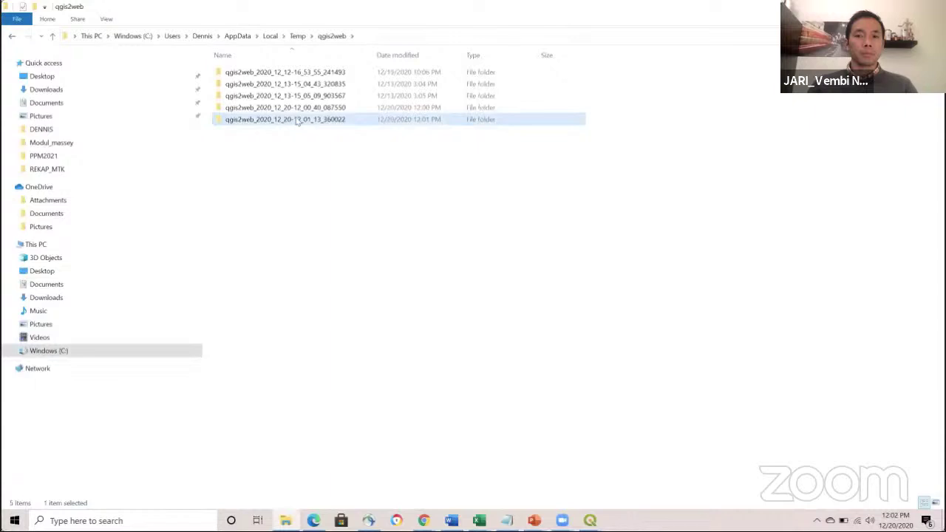
pyautogui.doubleClick(297, 121)
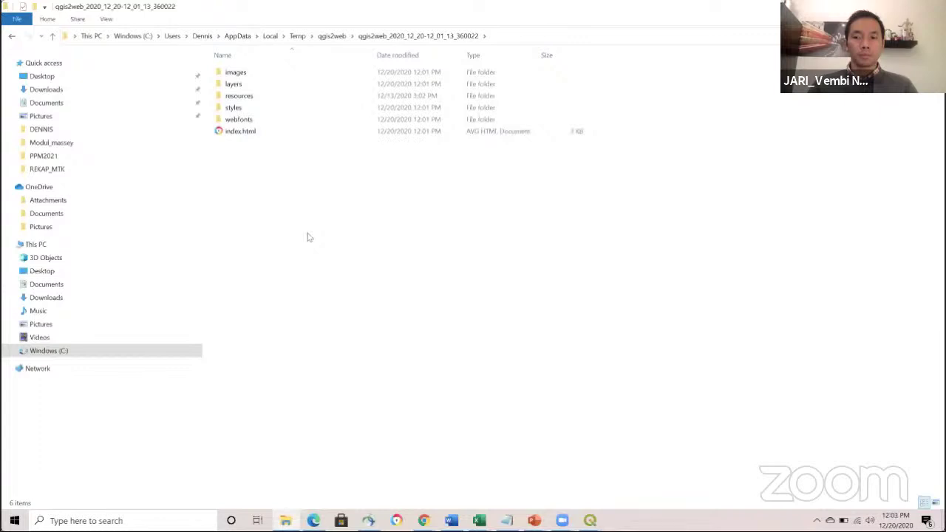
# - Open index.html with AVG Secure Browser and try zooming the web map out and in
pyautogui.rightClick(251, 134)
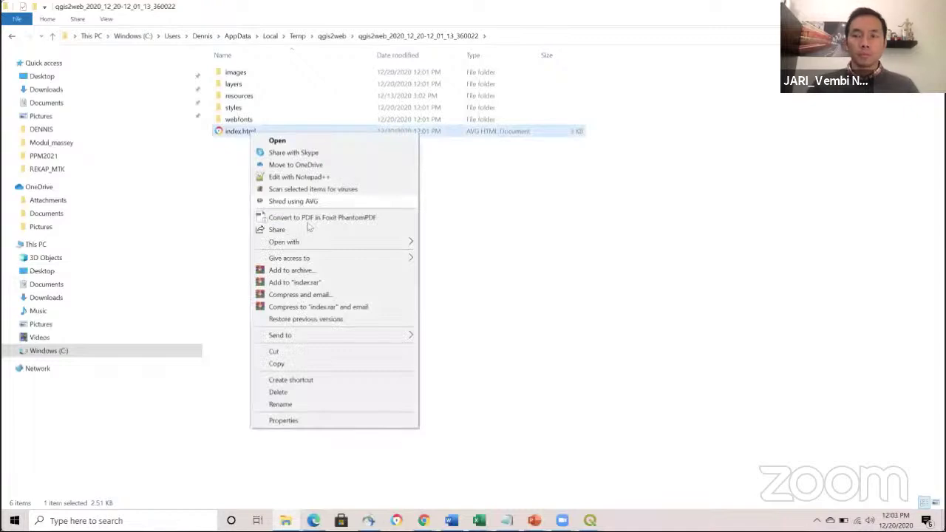
pyautogui.click(369, 243)
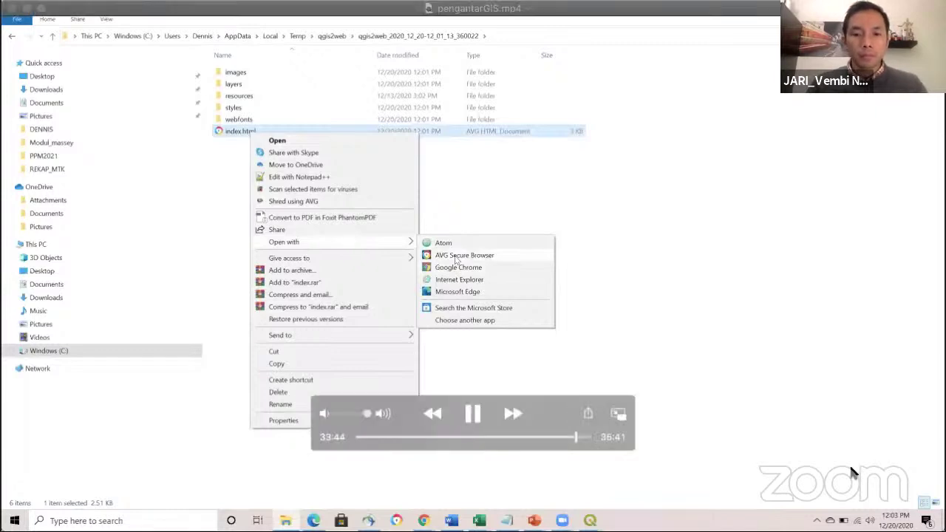
pyautogui.click(456, 259)
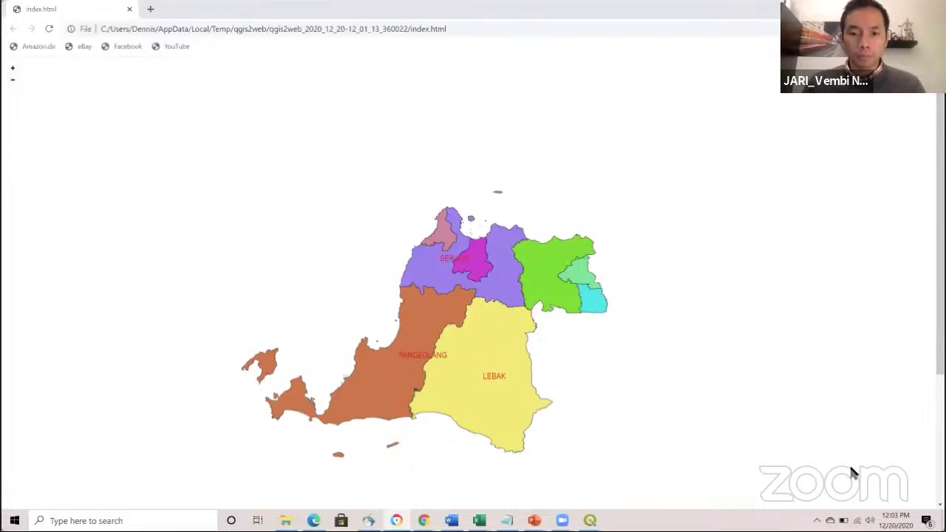
pyautogui.click(12, 79)
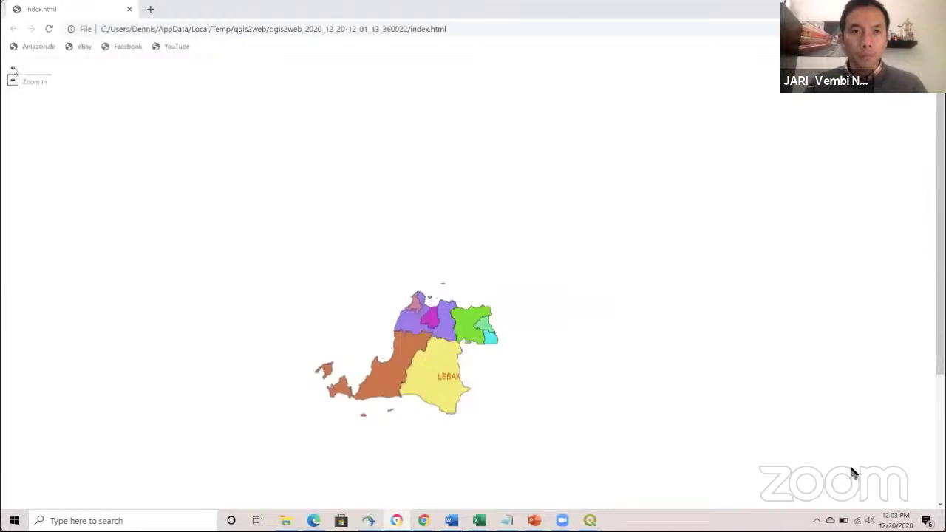
pyautogui.click(13, 69)
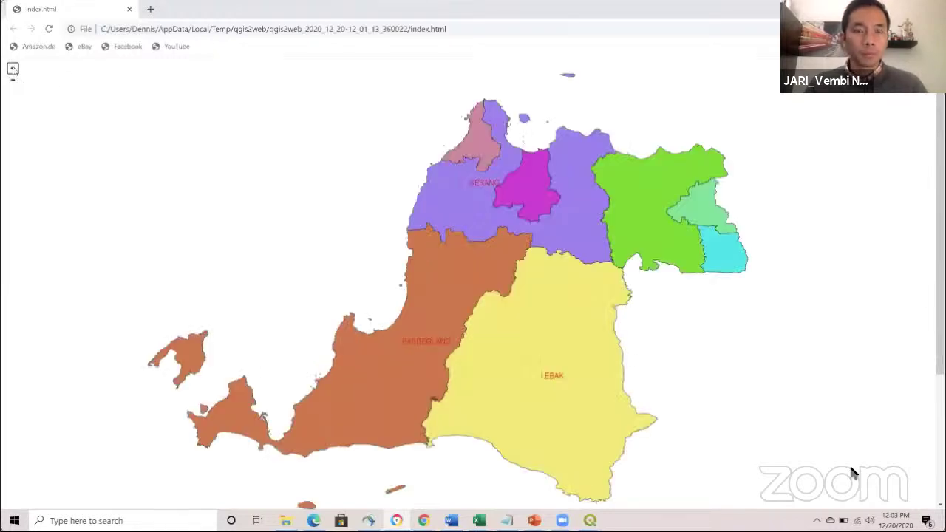
pyautogui.click(13, 69)
pyautogui.click(12, 81)
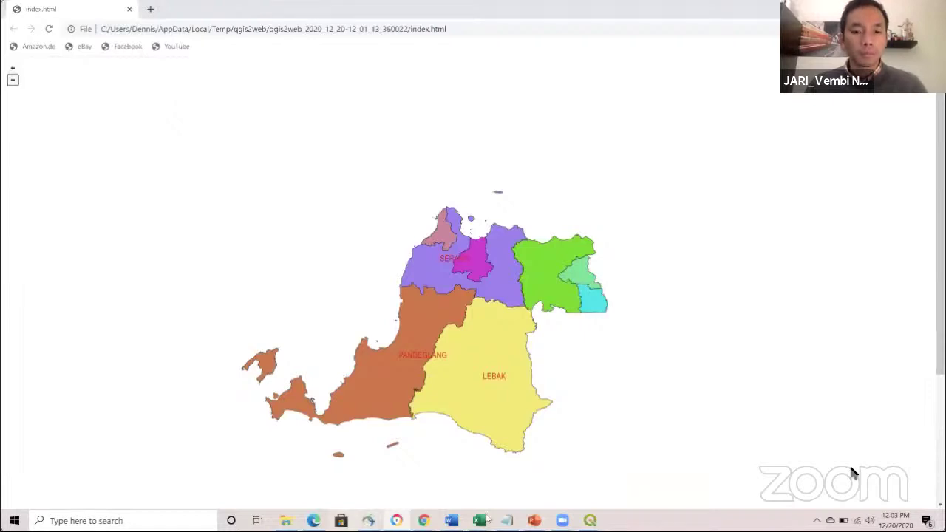
# - Switch to Chrome and view the Jakarta COVID-19 case maps at corona.jakarta.go.id/id/peta-kasus as a web map example
pyautogui.moveTo(423, 520)
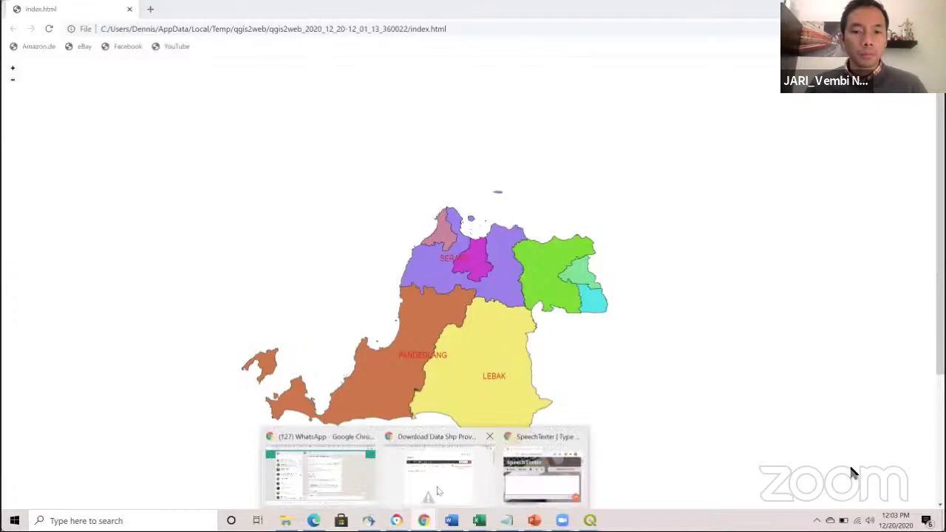
pyautogui.click(436, 490)
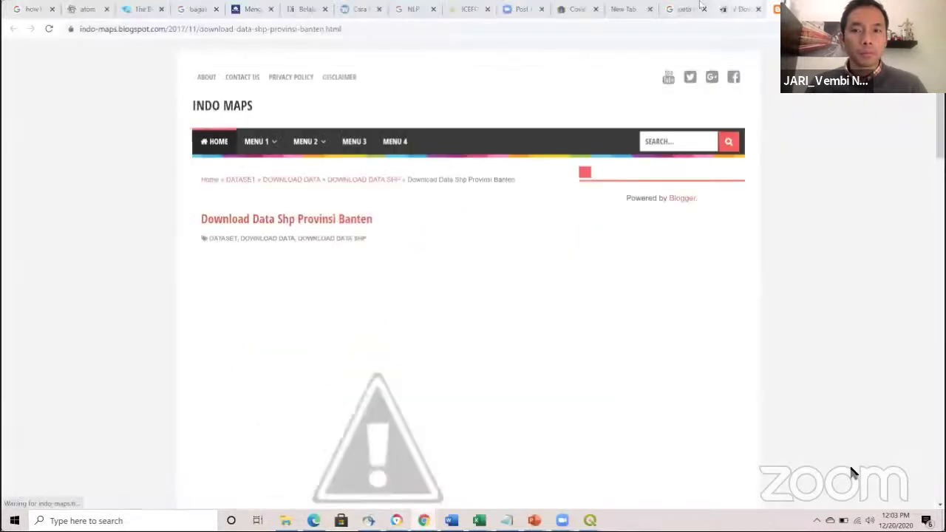
pyautogui.click(742, 9)
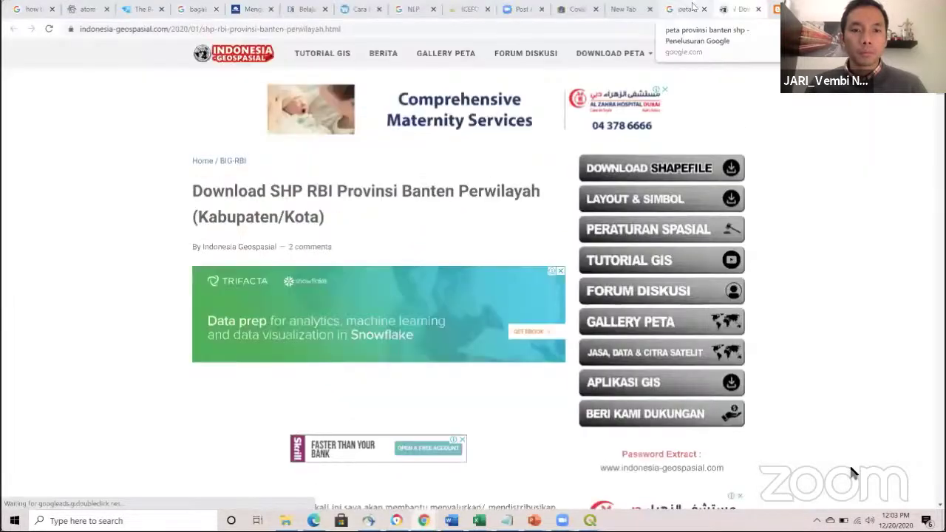
pyautogui.click(691, 9)
pyautogui.click(577, 9)
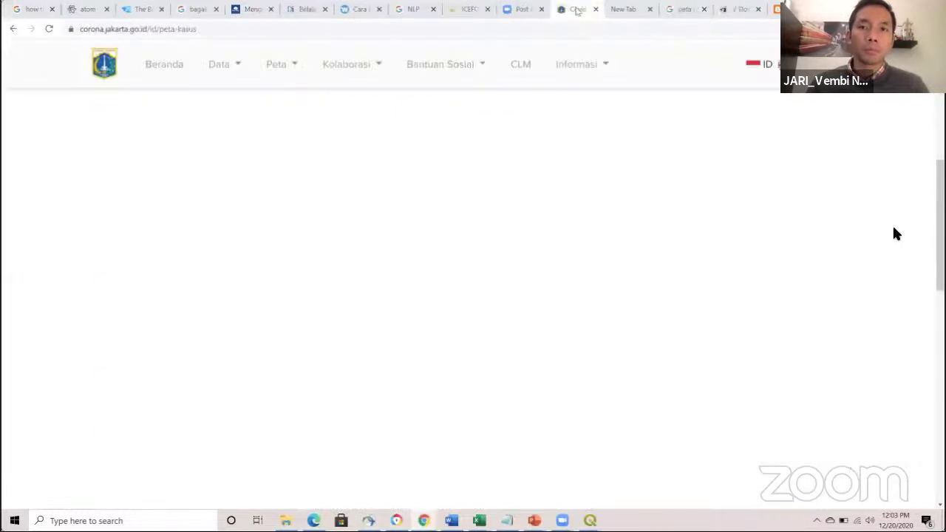
pyautogui.moveTo(725, 258)
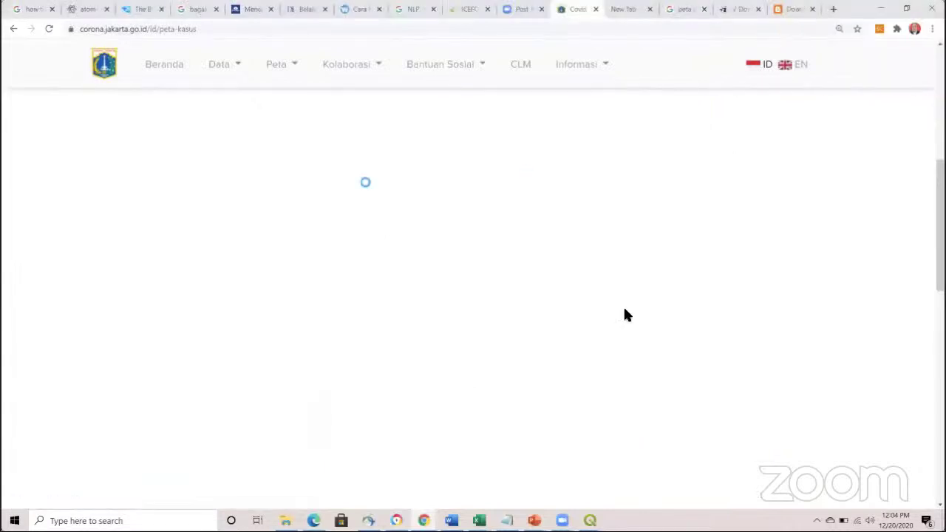
pyautogui.moveTo(624, 315)
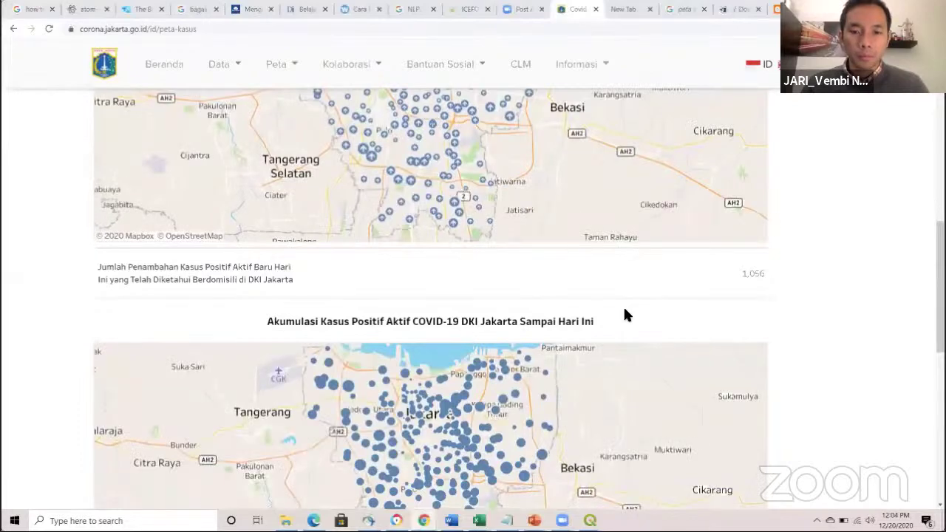
# - Return to the exported web map's folder in File Explorer and deselect index.html
pyautogui.hotkey('alt', 'Tab')
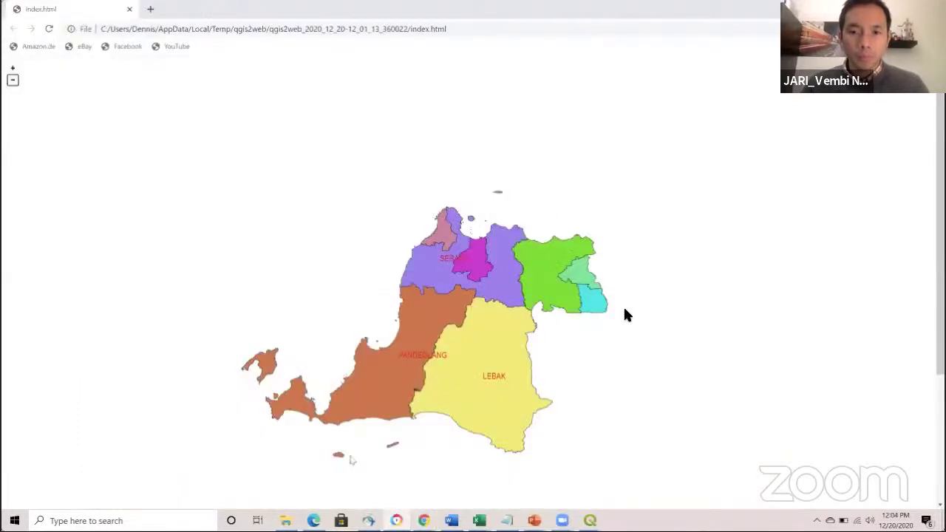
pyautogui.hotkey('alt', 'Tab')
pyautogui.click(323, 230)
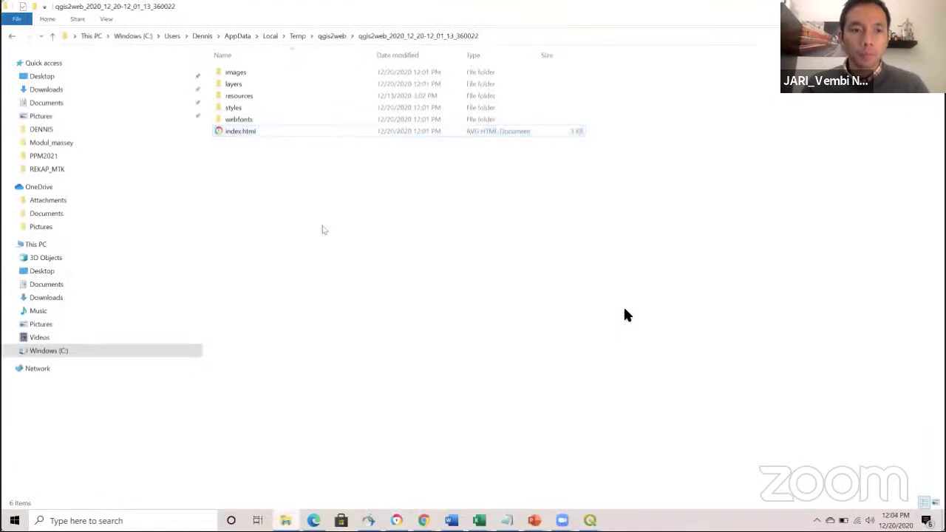
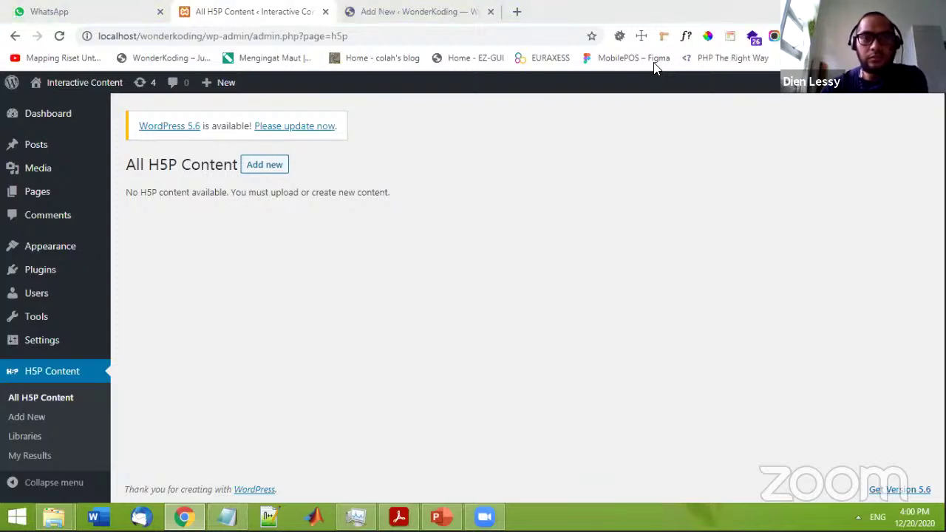
# - Close the WhatsApp tab in the browser window that shows the WordPress H5P content page
pyautogui.click(553, 261)
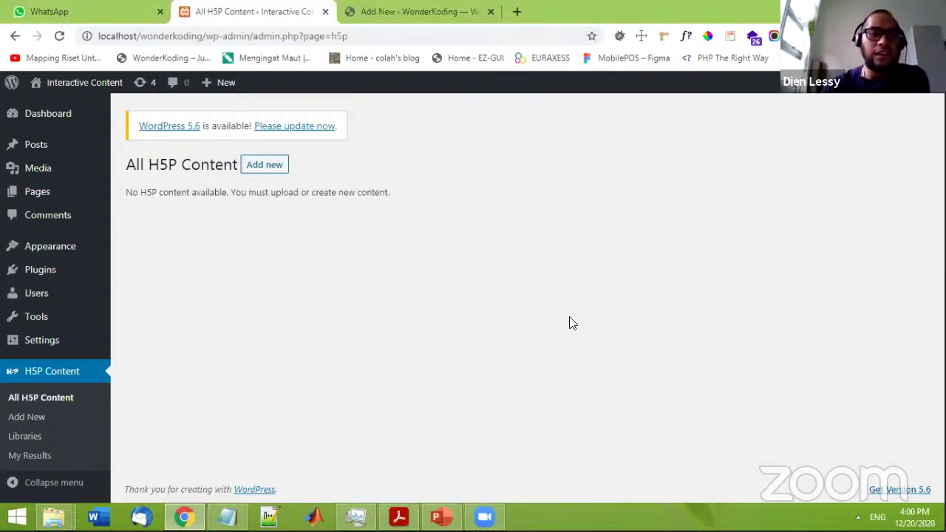
pyautogui.click(159, 12)
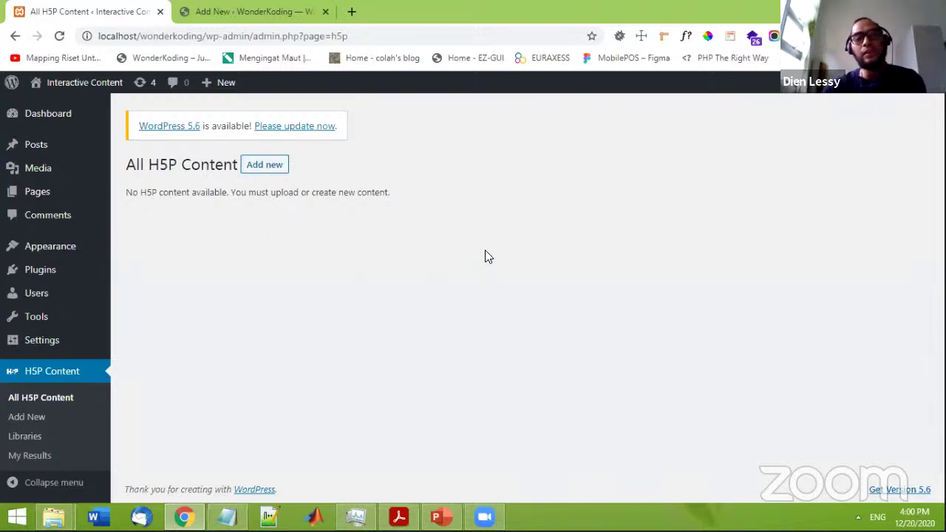
# - Compare the local and online WonderKoding sites, and view the list of all H5P content on the online site
pyautogui.click(249, 16)
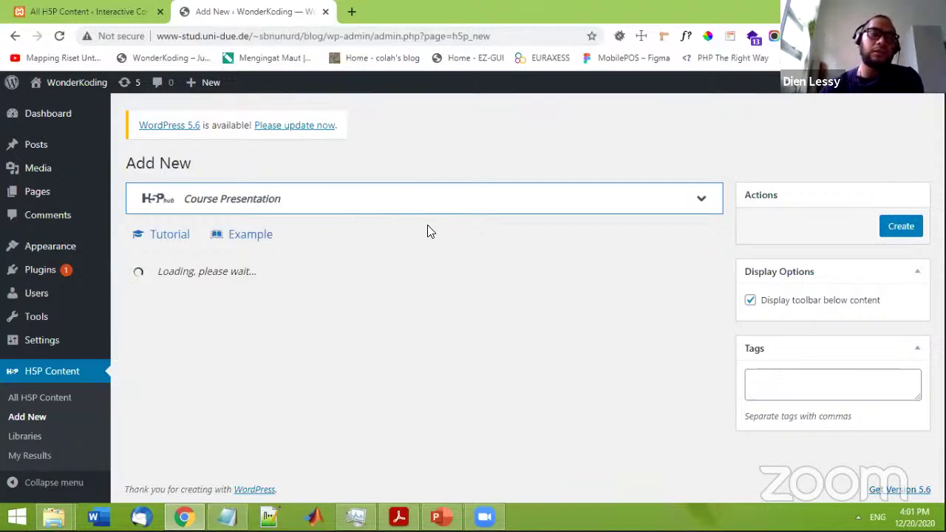
pyautogui.click(96, 12)
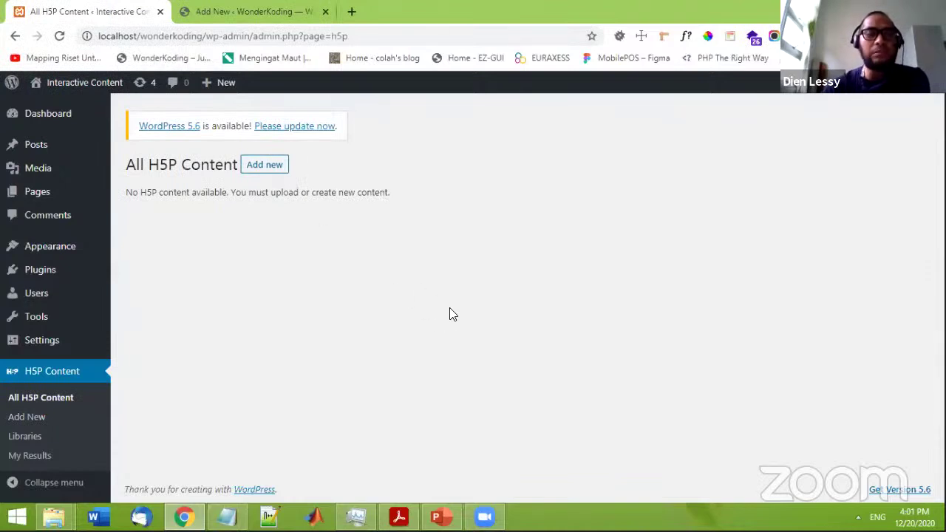
pyautogui.click(253, 12)
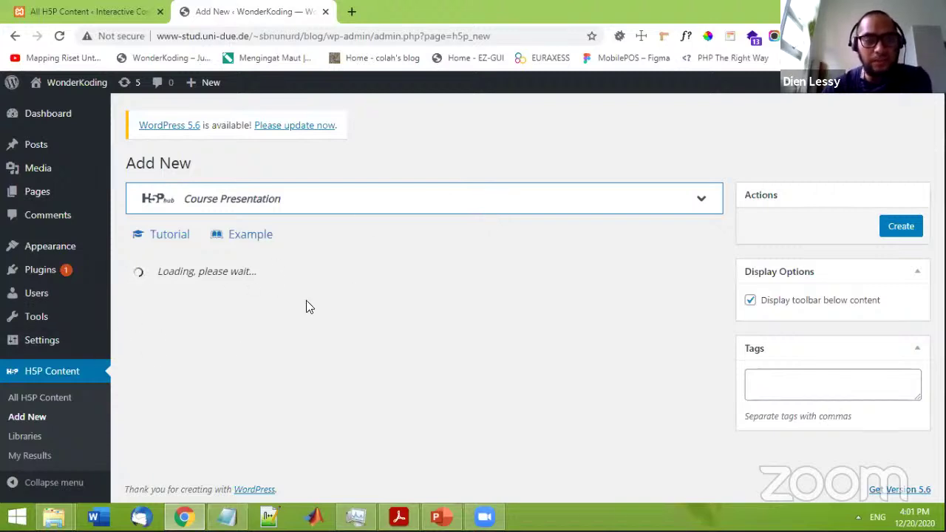
pyautogui.click(91, 396)
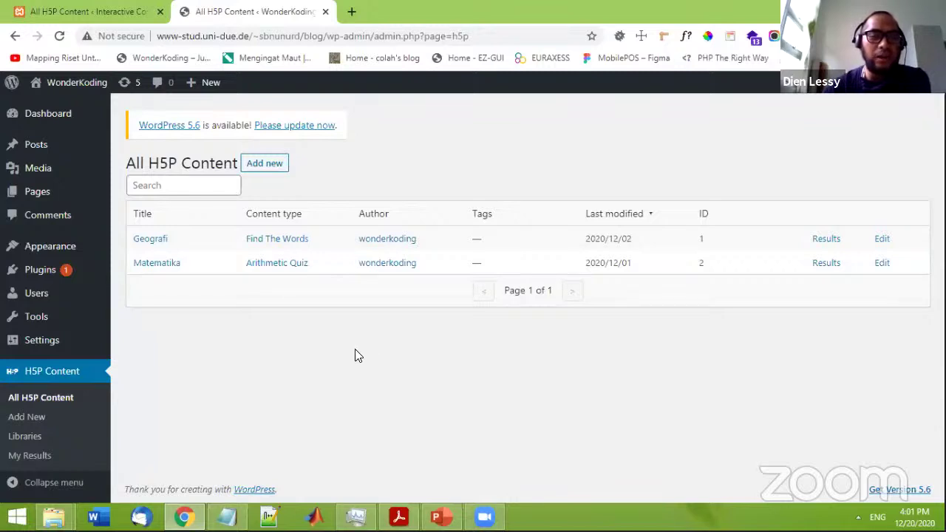
pyautogui.click(37, 399)
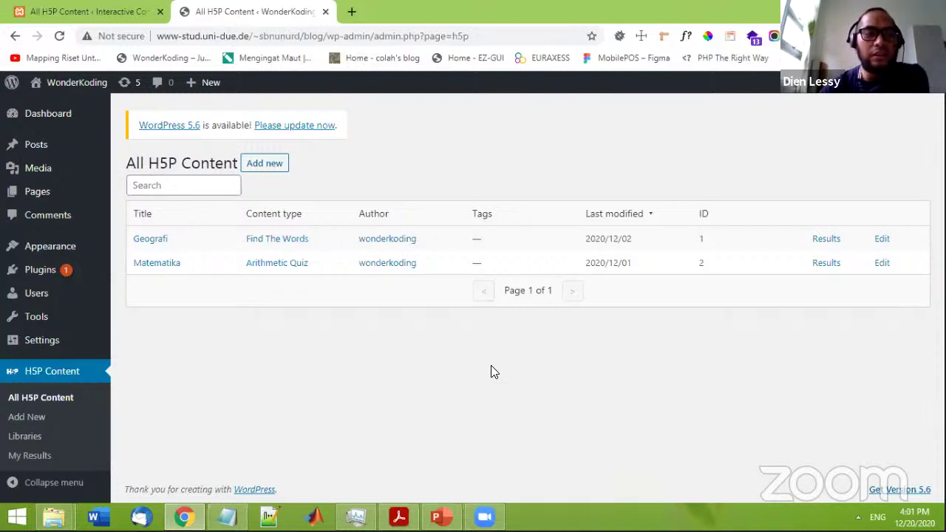
# - Return to the local Interactive Content site and review its installed plugins, including H5P
pyautogui.click(39, 8)
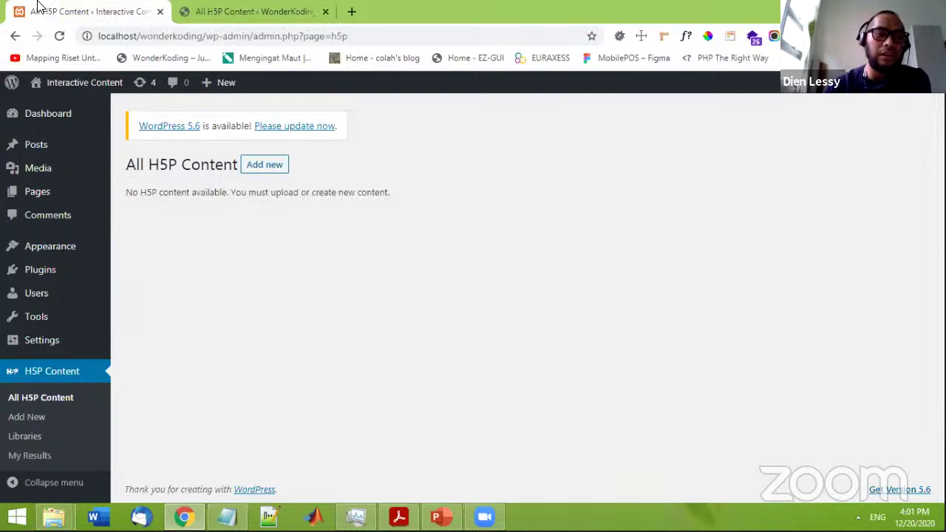
pyautogui.click(58, 274)
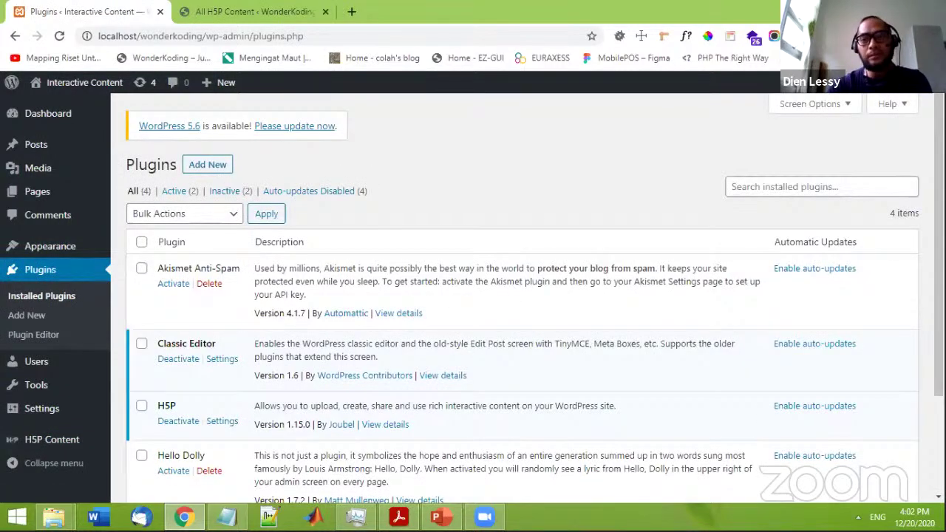
pyautogui.click(786, 150)
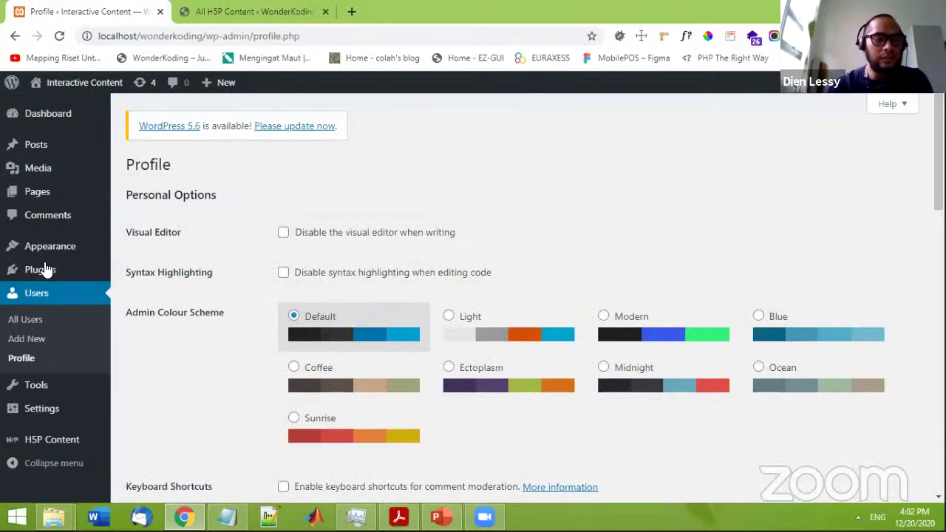
pyautogui.moveTo(47, 269)
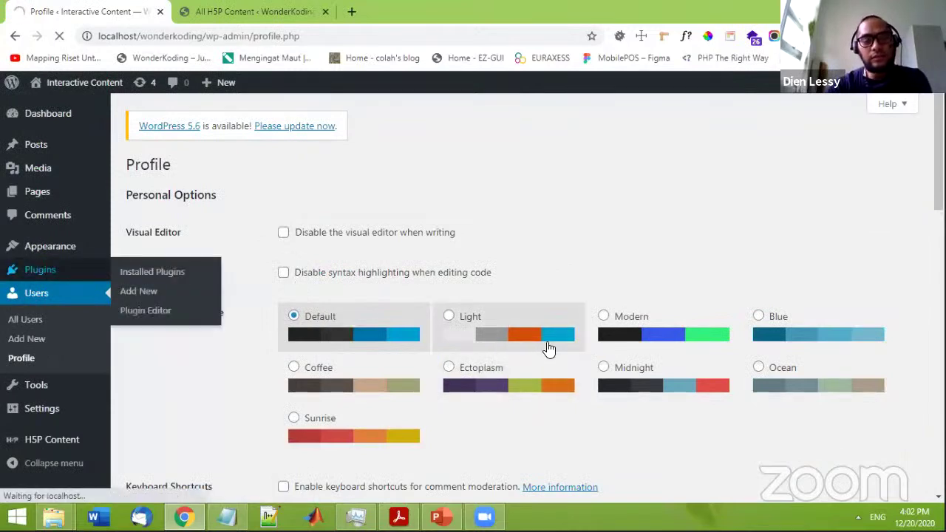
pyautogui.click(132, 275)
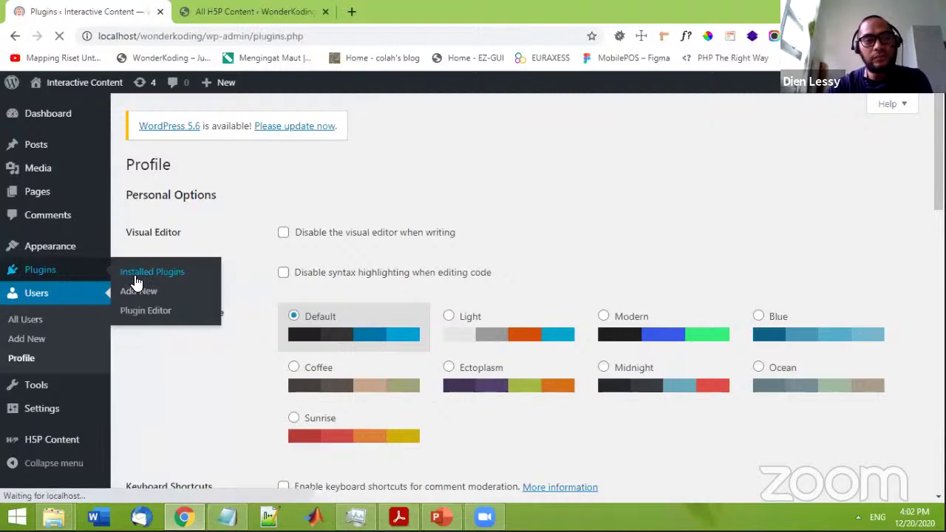
pyautogui.scroll(-3, 407, 353)
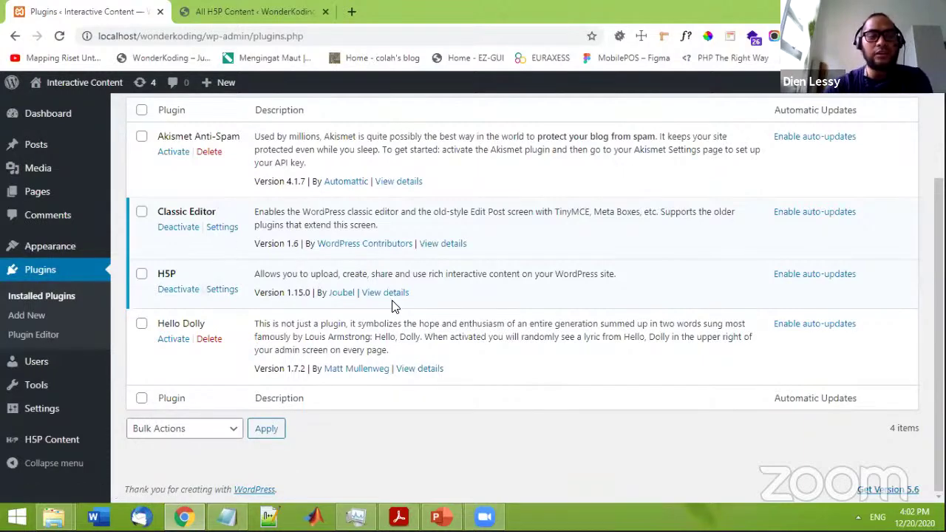
pyautogui.scroll(2, 380, 332)
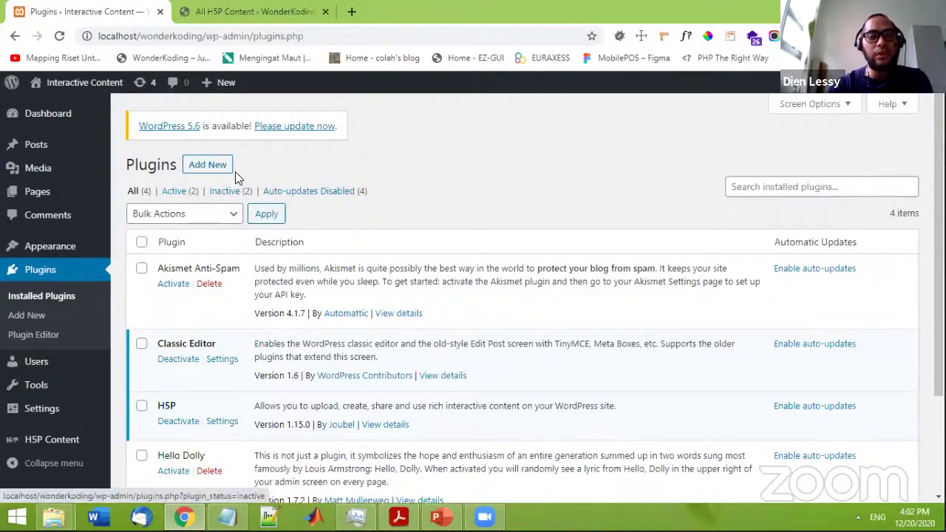
# - Search the directory of new plugins for "h5p" and view the Interactive Content – H5P entry
pyautogui.click(208, 169)
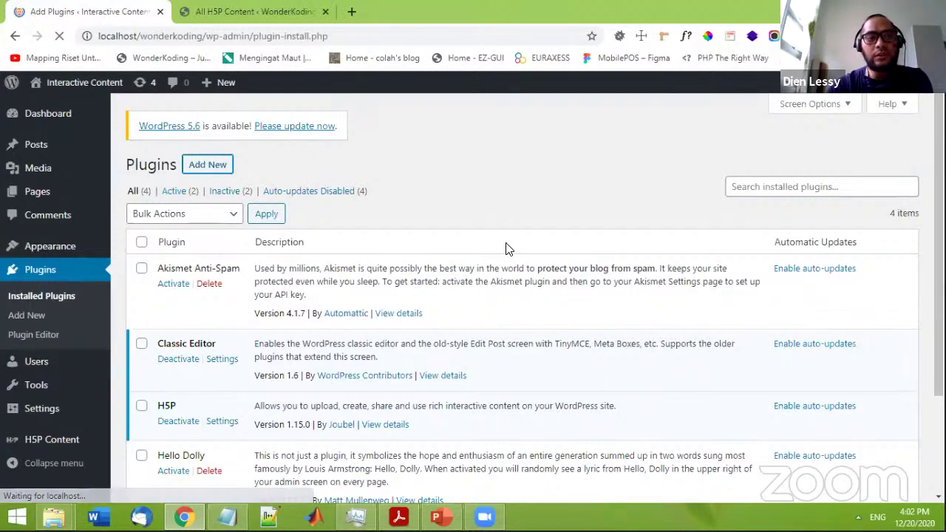
pyautogui.click(781, 204)
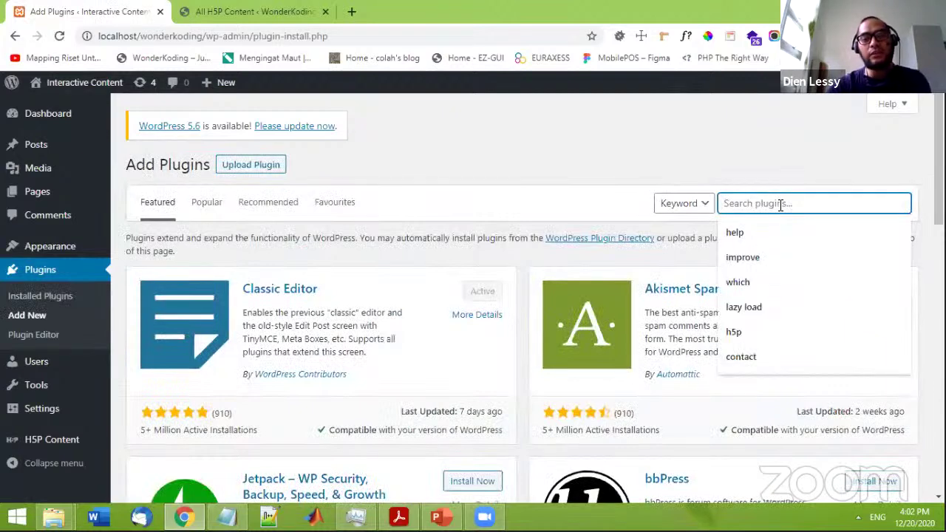
pyautogui.write('h')
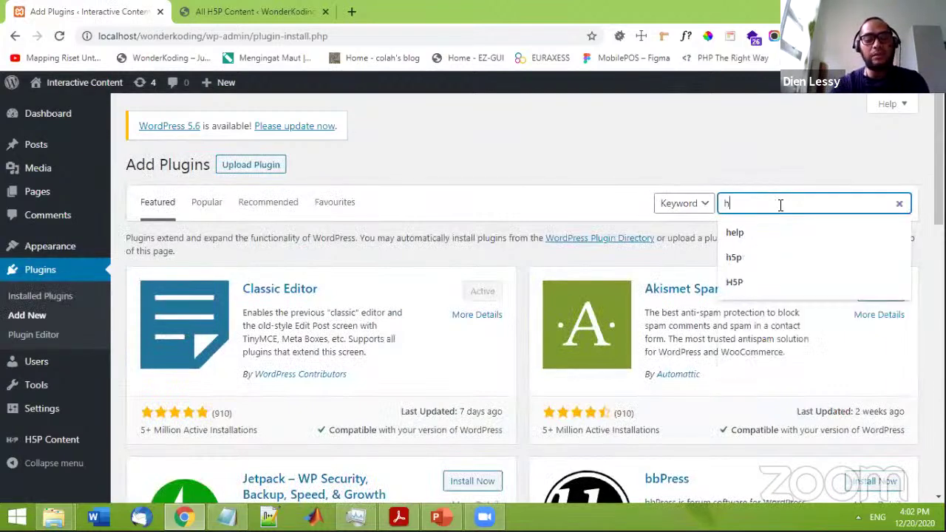
pyautogui.write('5')
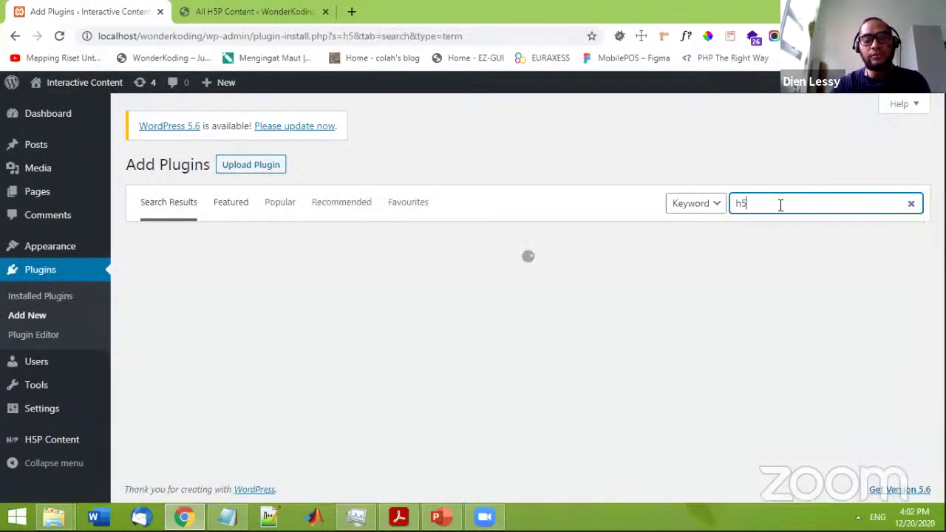
pyautogui.write('p')
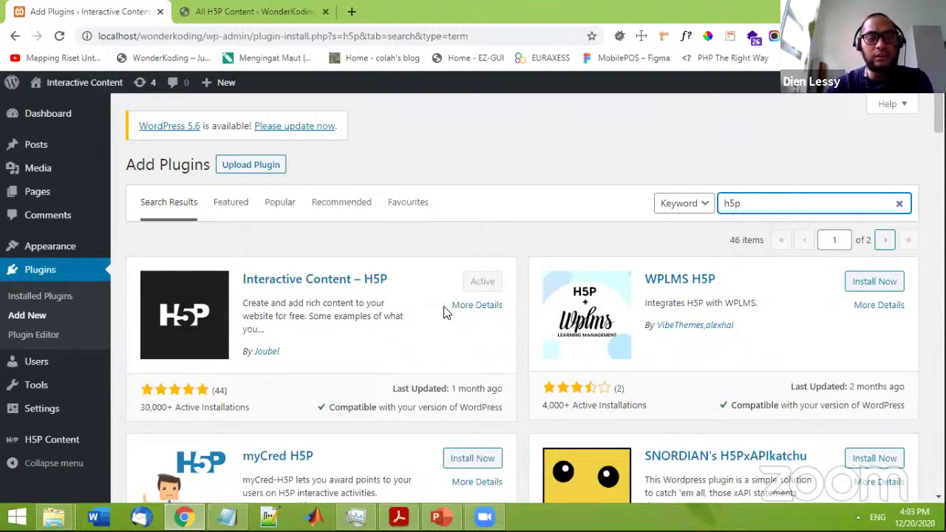
pyautogui.scroll(-2, 378, 311)
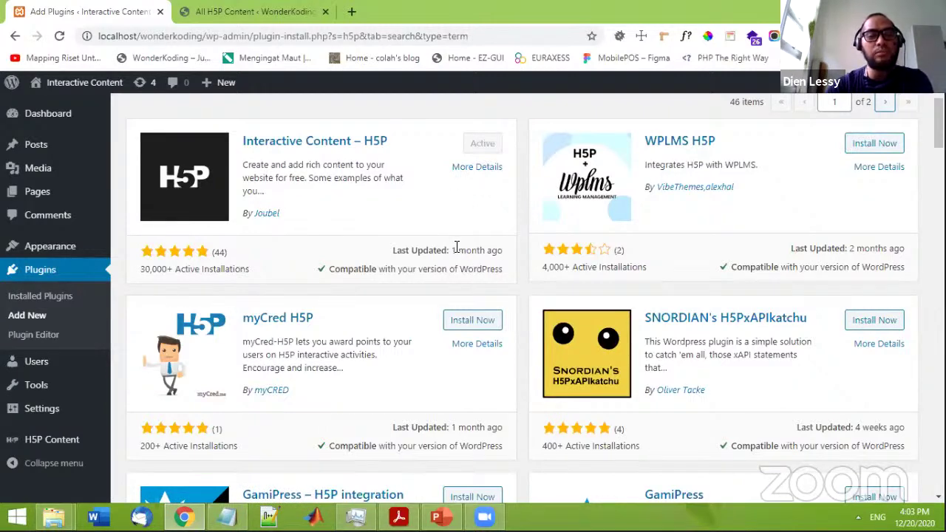
pyautogui.scroll(2, 454, 247)
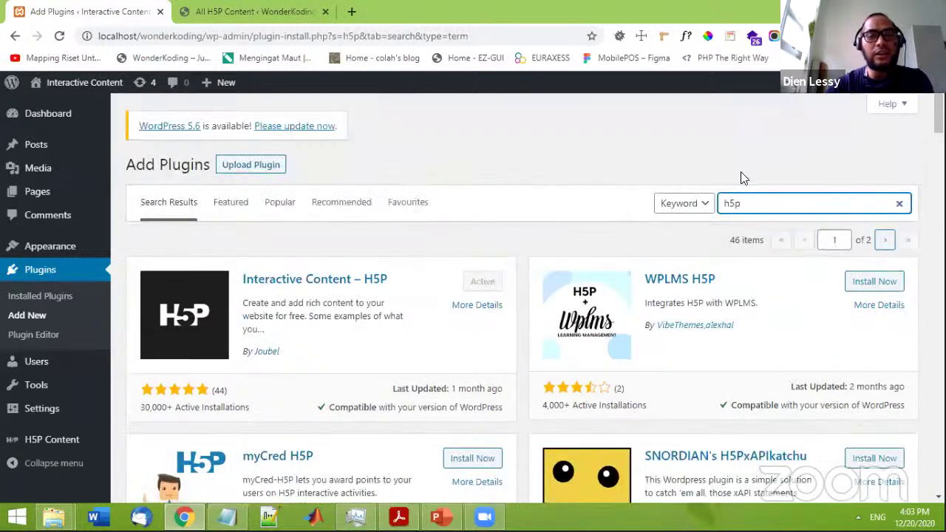
pyautogui.doubleClick(764, 201)
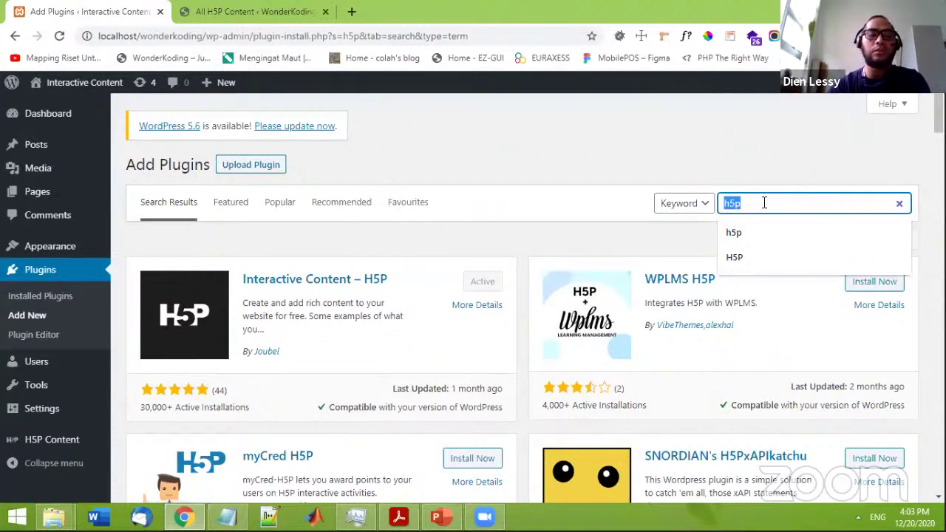
# - Open a blank new post and examine the editor with its Add H5P option
pyautogui.click(65, 144)
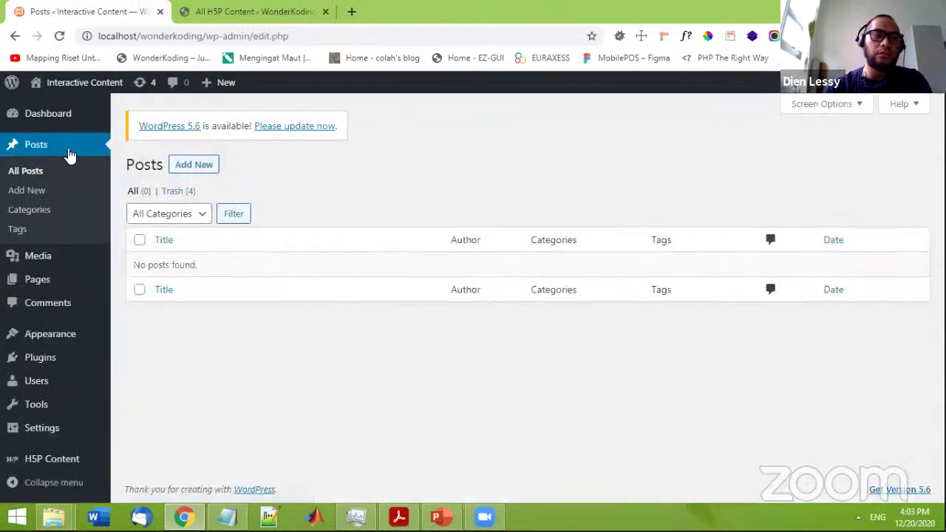
pyautogui.click(205, 171)
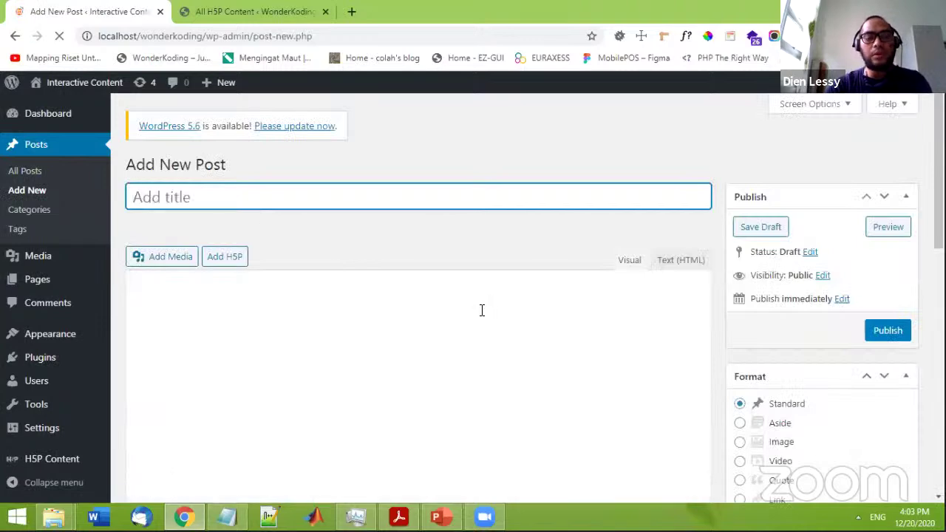
pyautogui.scroll(-2, 443, 288)
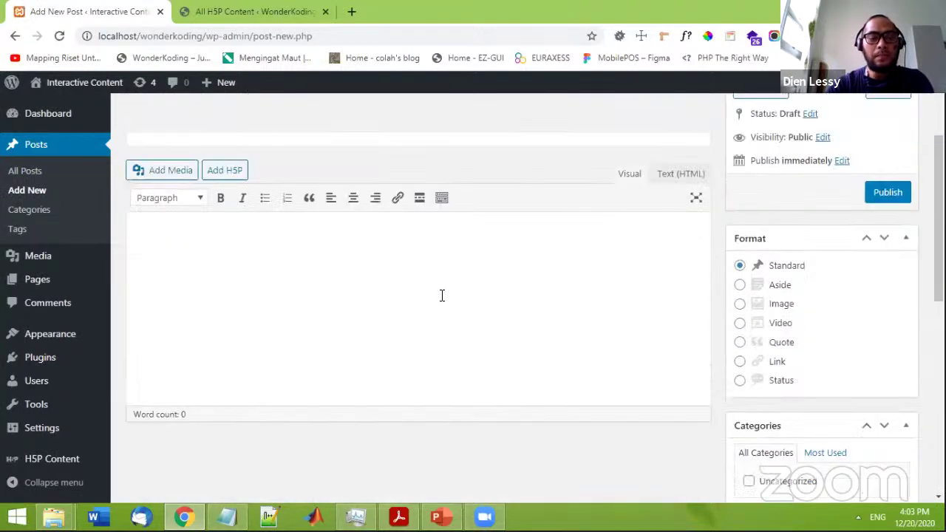
pyautogui.scroll(2, 442, 295)
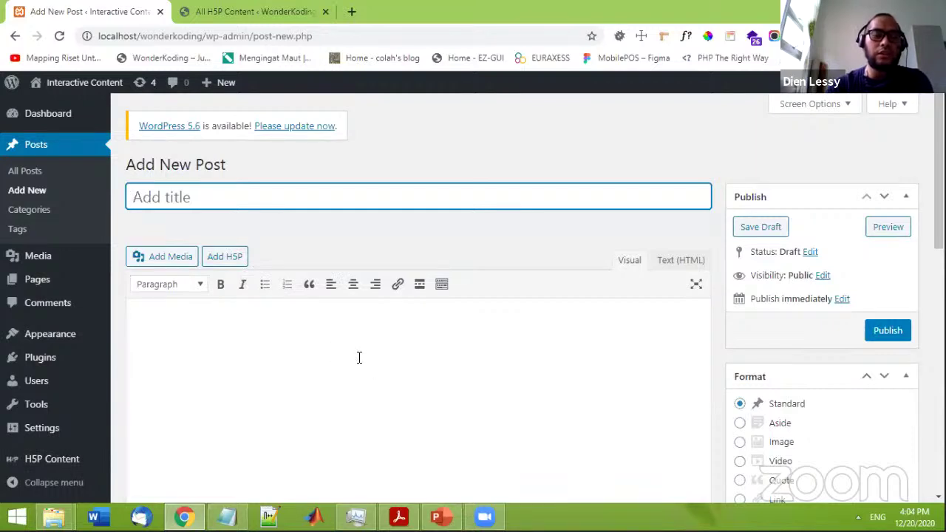
# - Go back to the installed plugins and look at the Classic Editor entry
pyautogui.click(57, 353)
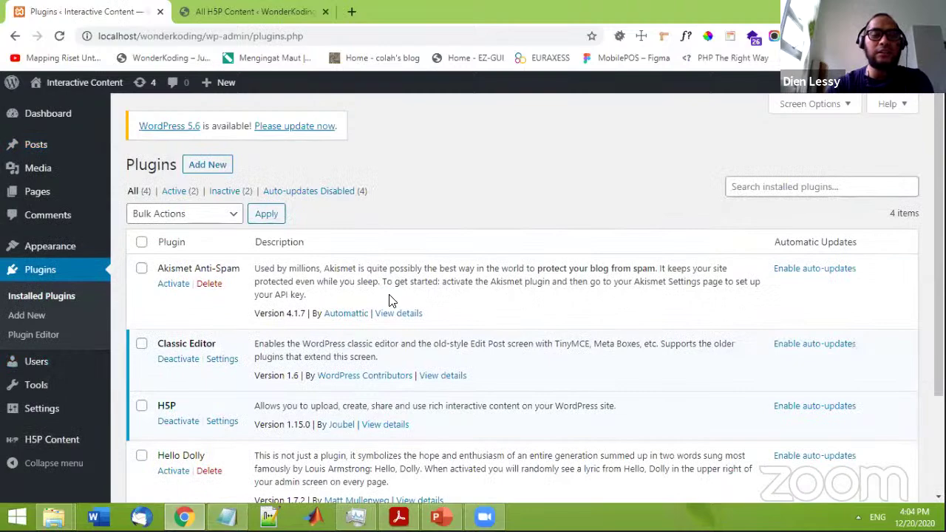
pyautogui.scroll(-2, 392, 300)
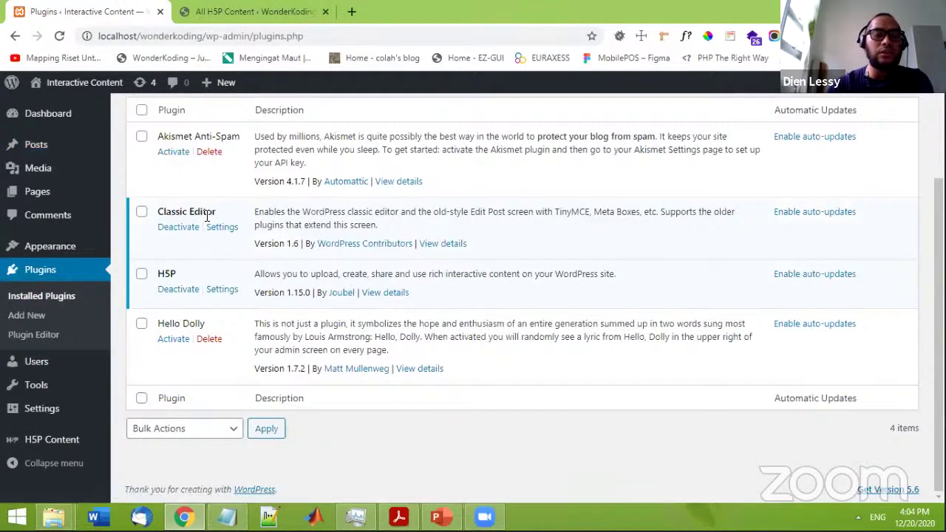
pyautogui.scroll(2, 221, 244)
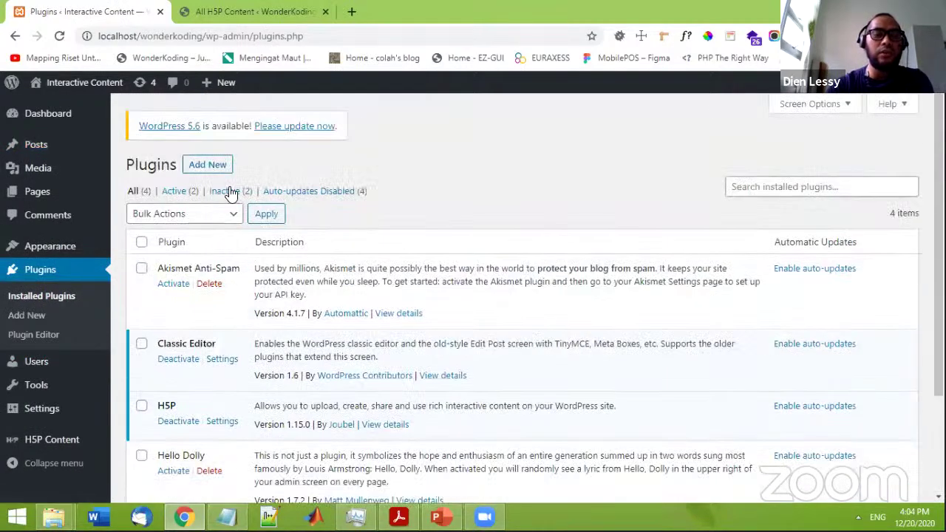
# - Search the directory of new plugins for "classic editor"
pyautogui.click(219, 169)
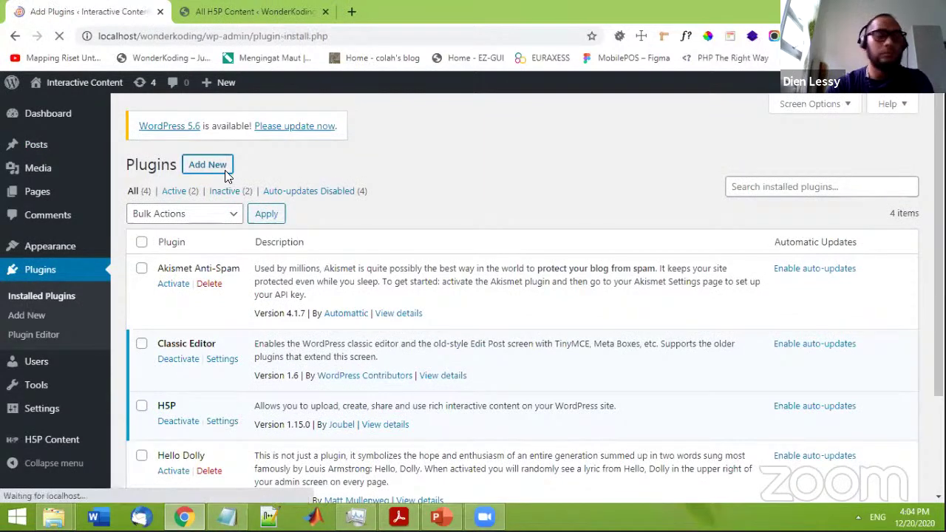
pyautogui.click(746, 209)
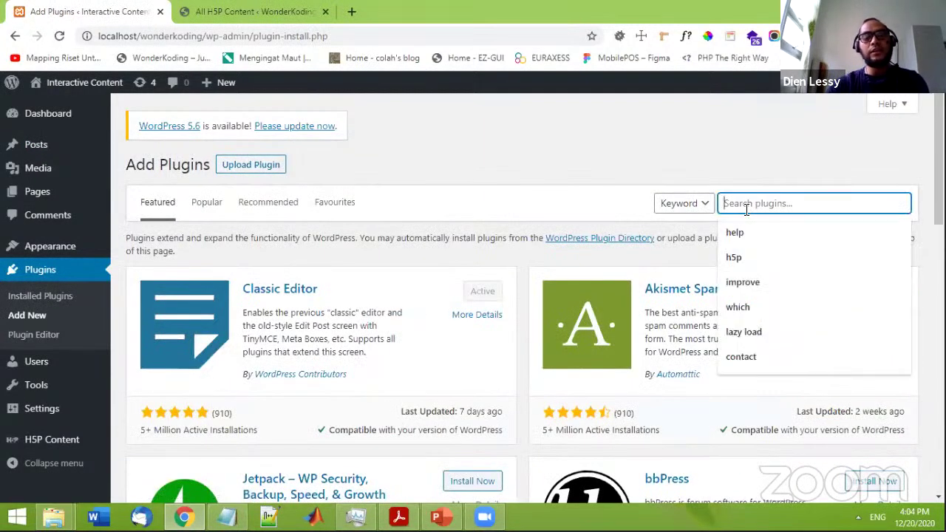
pyautogui.write('cla')
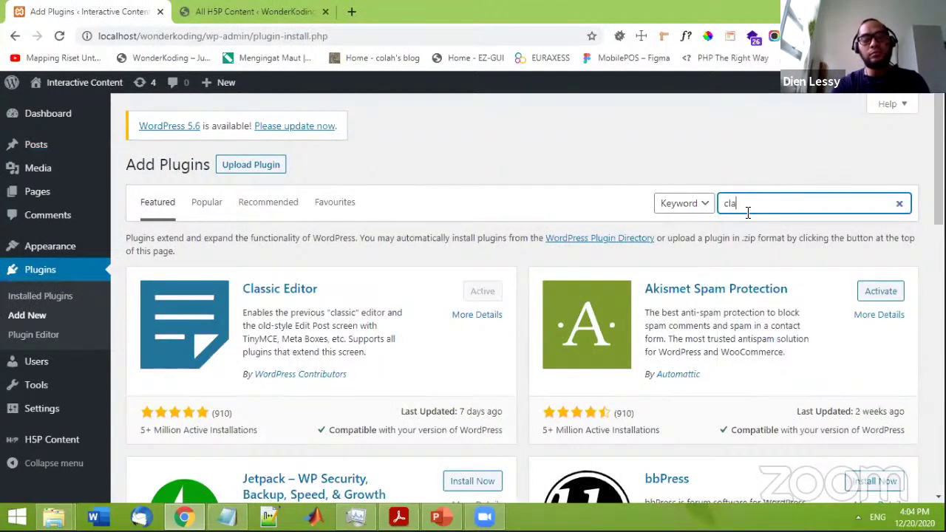
pyautogui.write('ssic ')
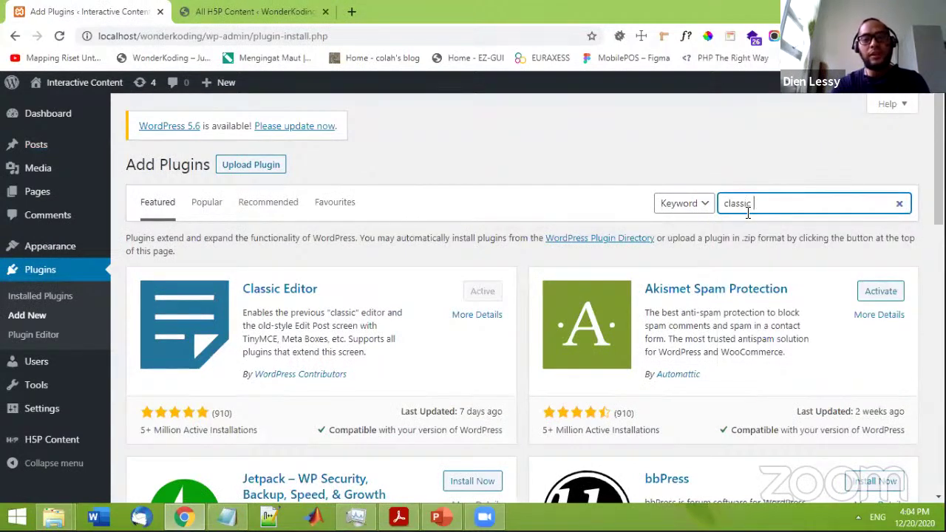
pyautogui.write('editor')
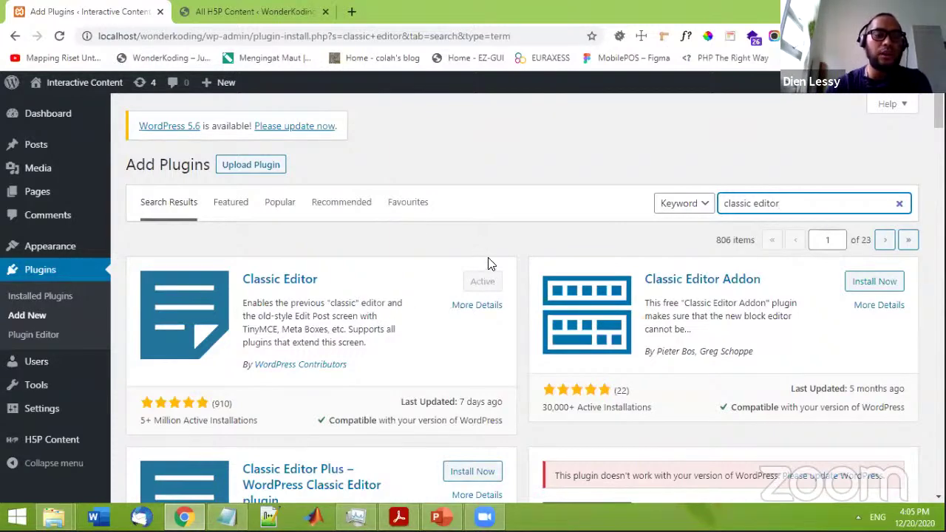
# - Leave the plugin search and review the complete list of installed plugins again
pyautogui.click(31, 295)
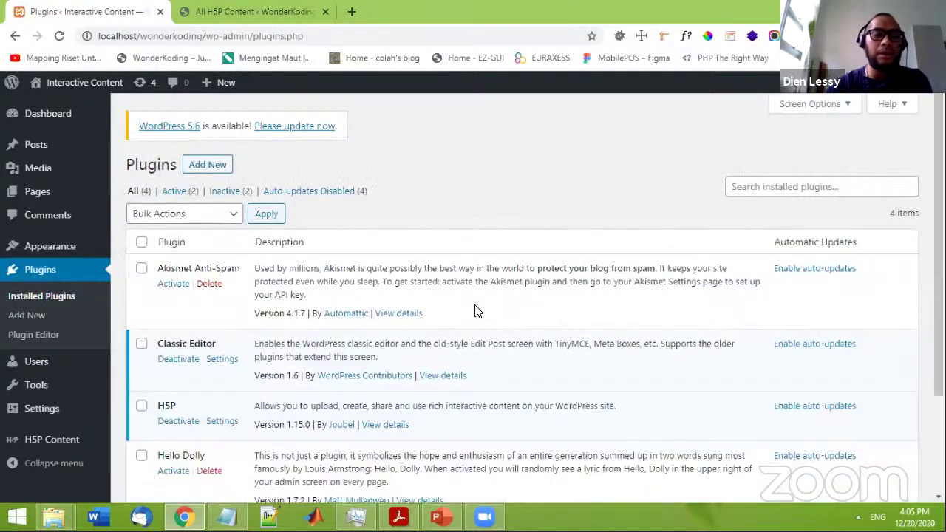
pyautogui.scroll(-3, 482, 314)
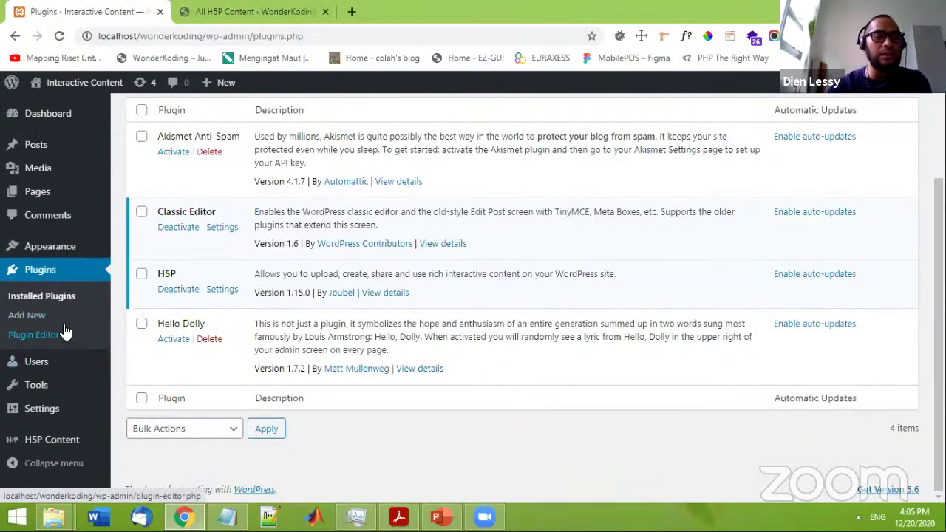
pyautogui.moveTo(75, 380)
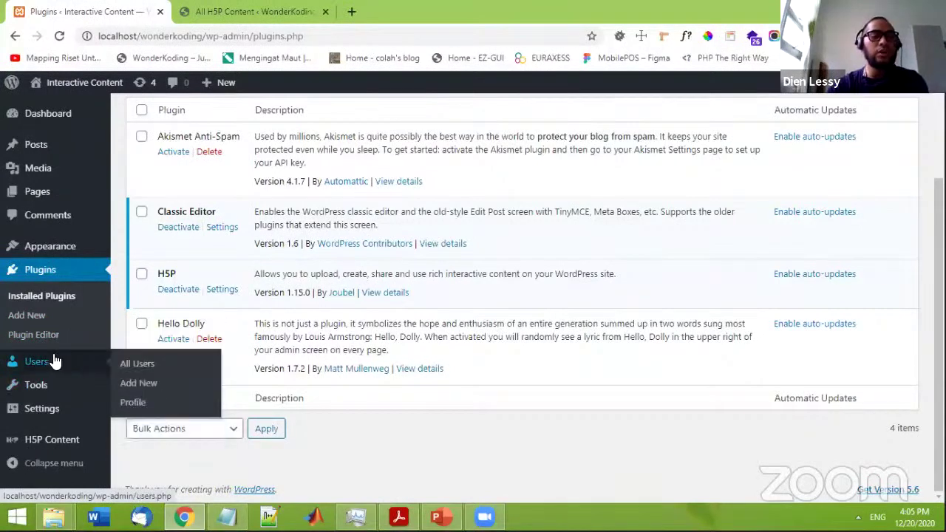
# - Start a new H5P content item, browse the content types and choose Memory Game
pyautogui.moveTo(52, 441)
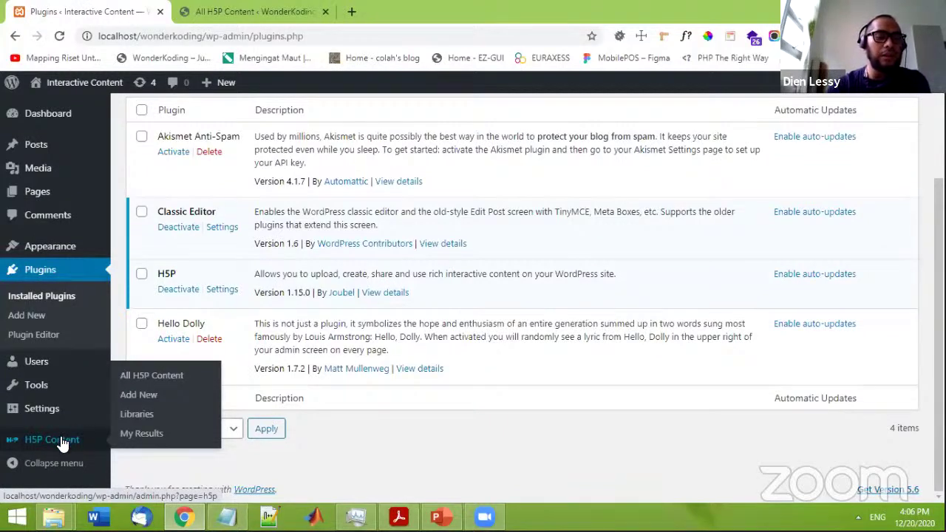
pyautogui.click(63, 442)
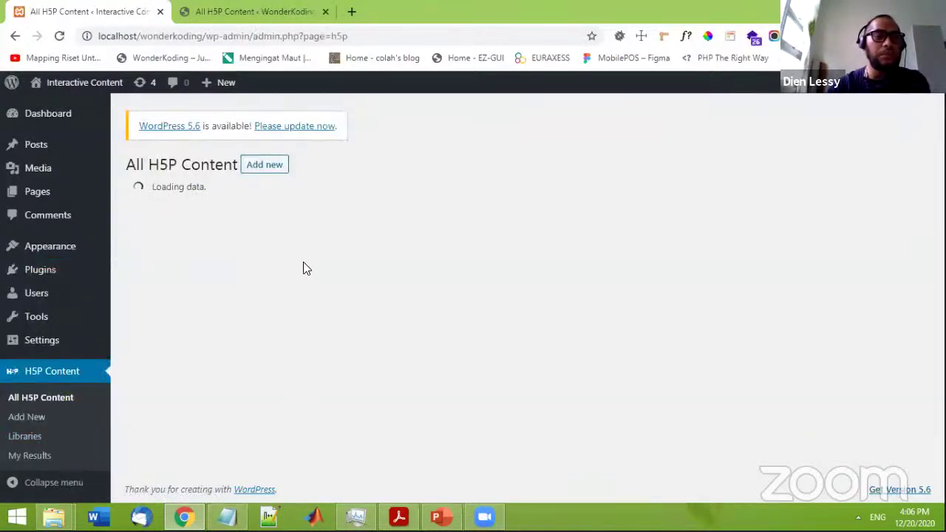
pyautogui.click(265, 164)
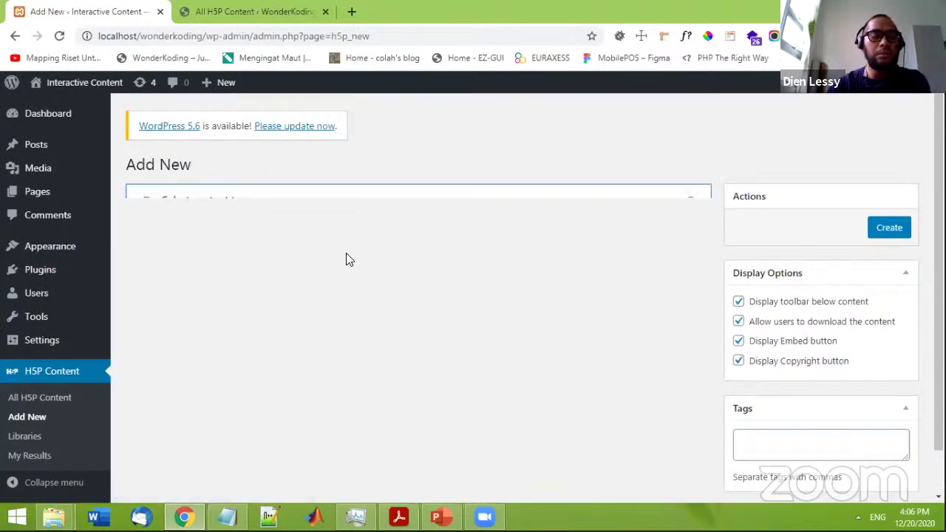
pyautogui.scroll(-2, 431, 359)
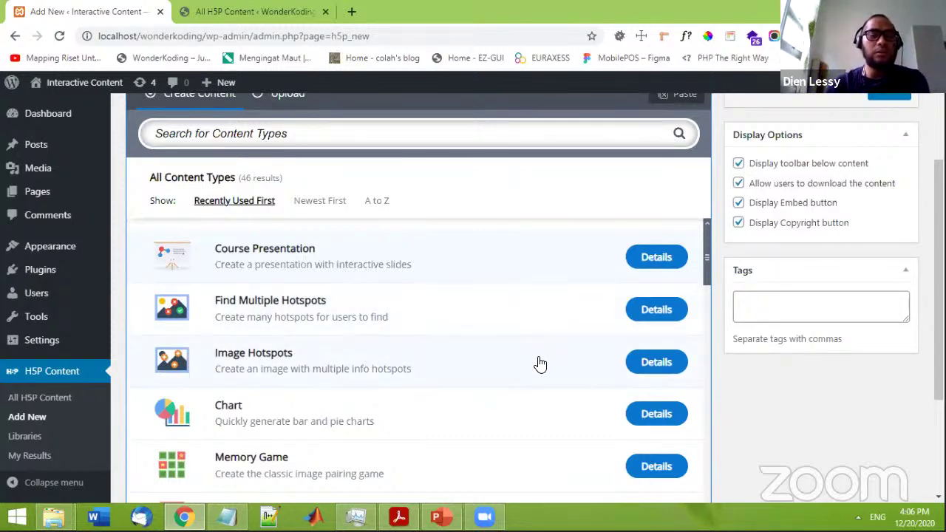
pyautogui.scroll(2, 517, 350)
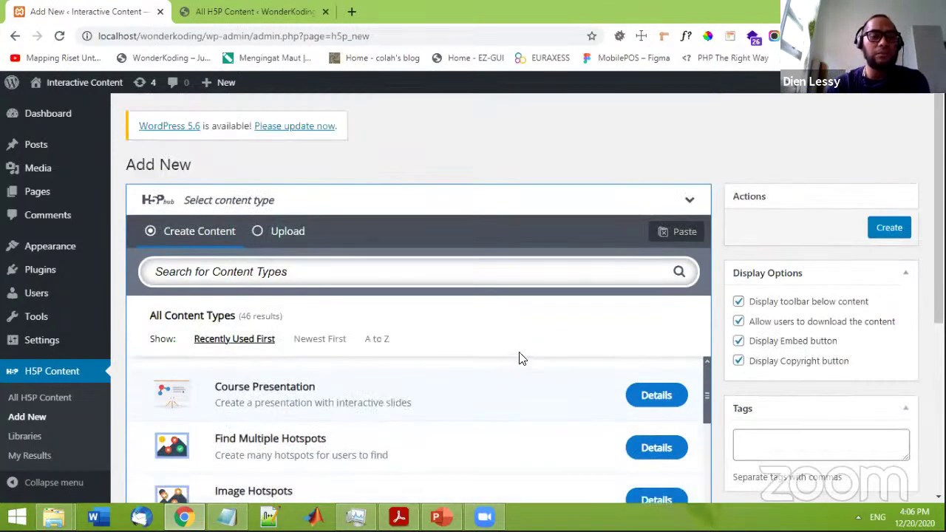
pyautogui.scroll(-2, 519, 376)
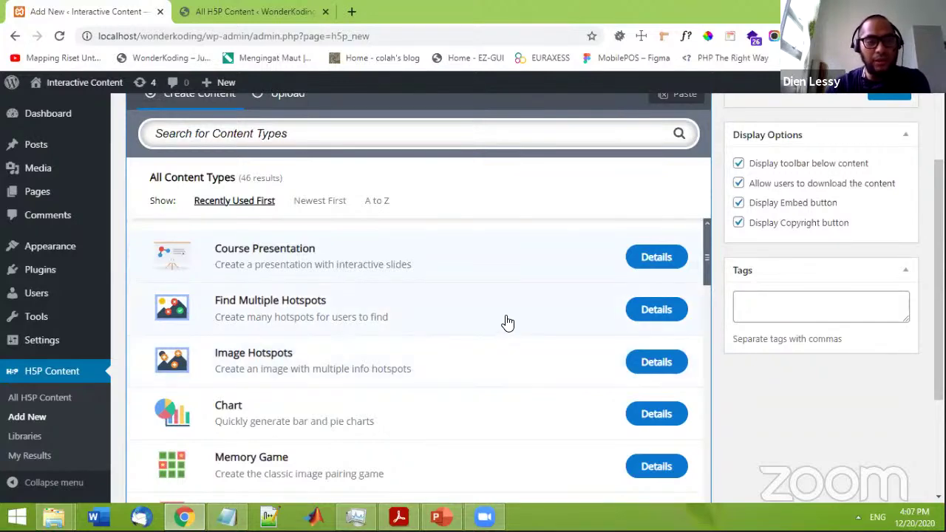
pyautogui.scroll(-3, 514, 314)
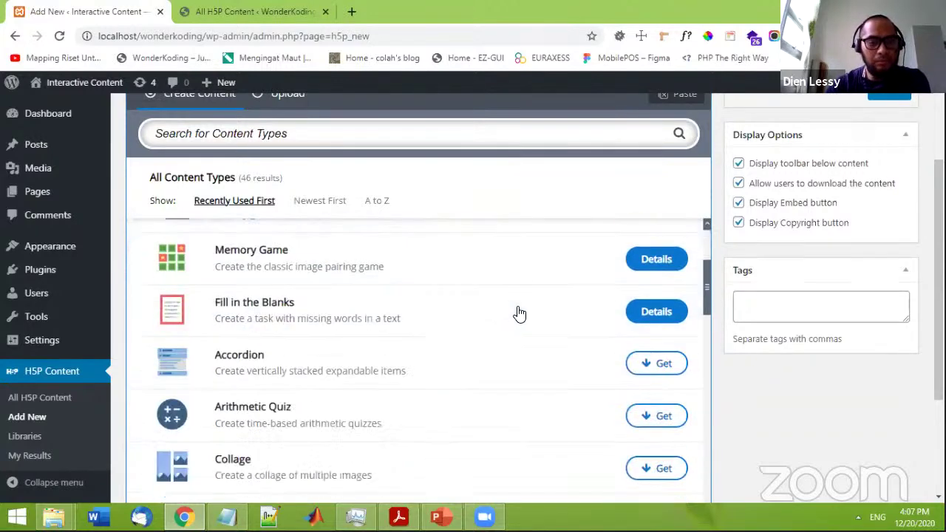
pyautogui.click(451, 266)
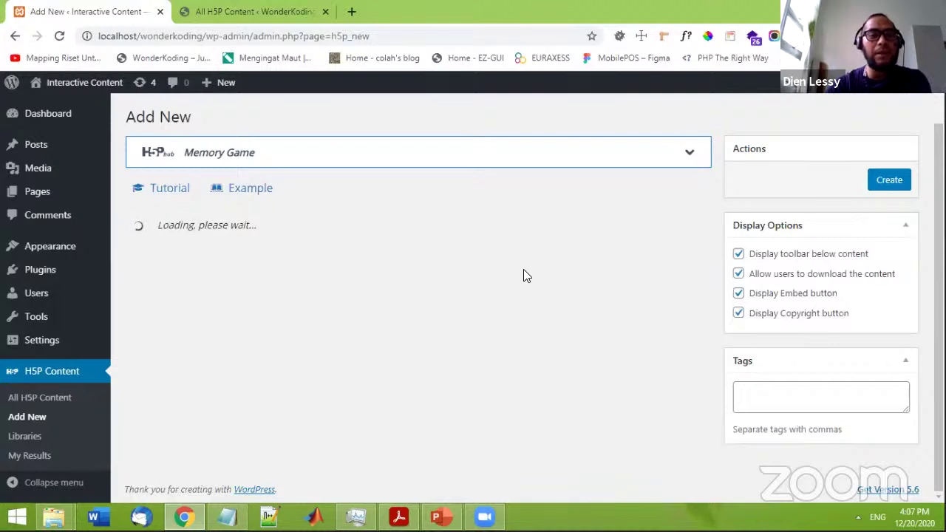
# - Open the Memory Game tutorial in a separate tab, look at it briefly and close it again
pyautogui.rightClick(187, 187)
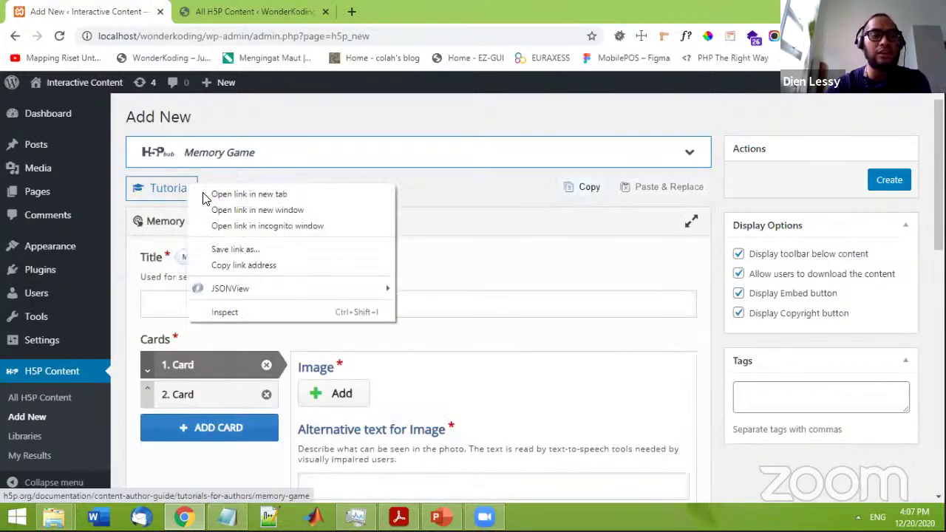
pyautogui.click(207, 194)
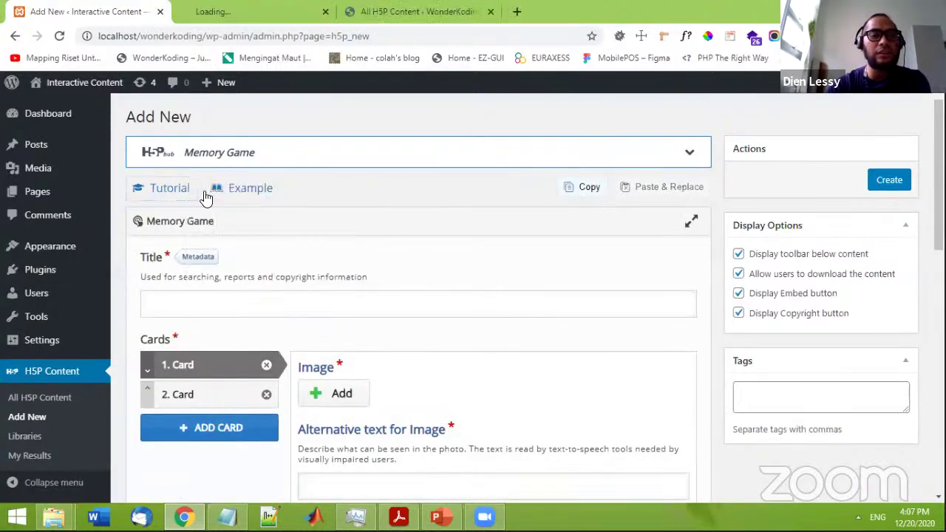
pyautogui.click(249, 12)
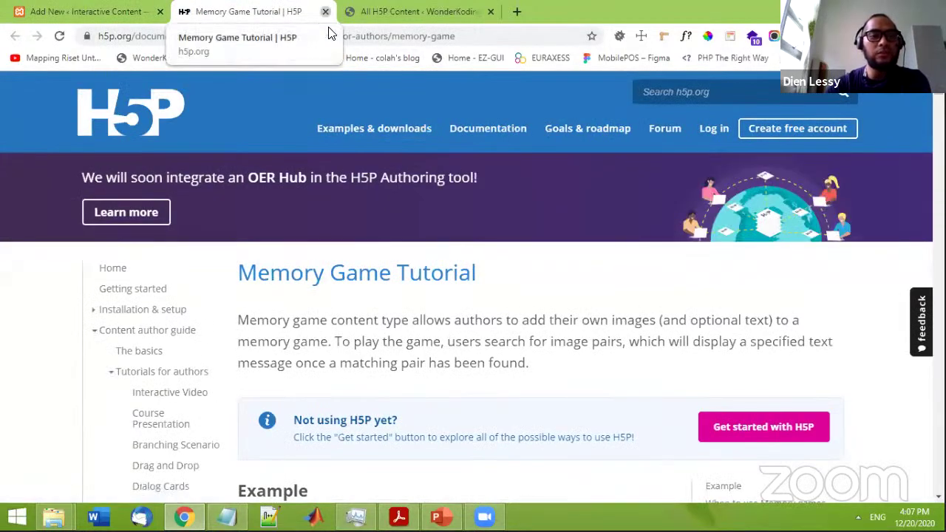
pyautogui.click(325, 12)
# - Give the memory game the title "Mencocokan Gambar dan Bendera"
pyautogui.scroll(-1, 475, 274)
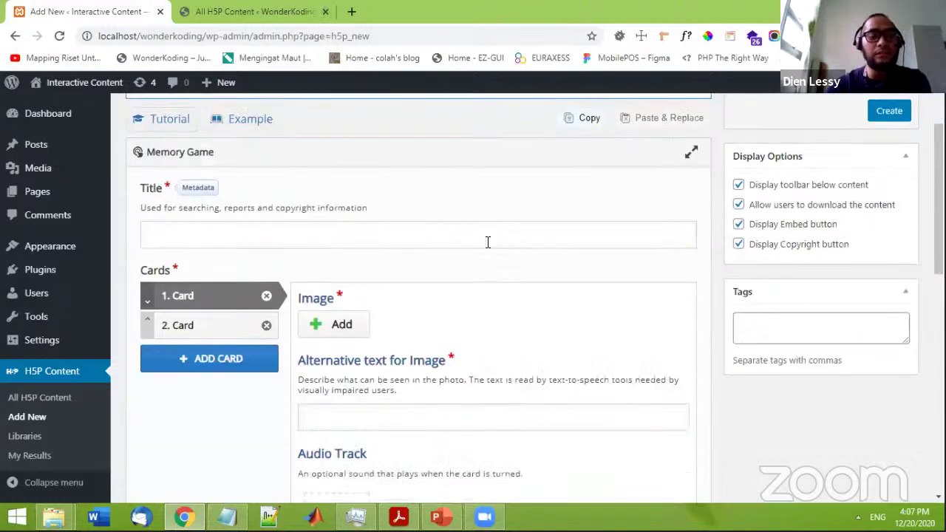
pyautogui.click(458, 236)
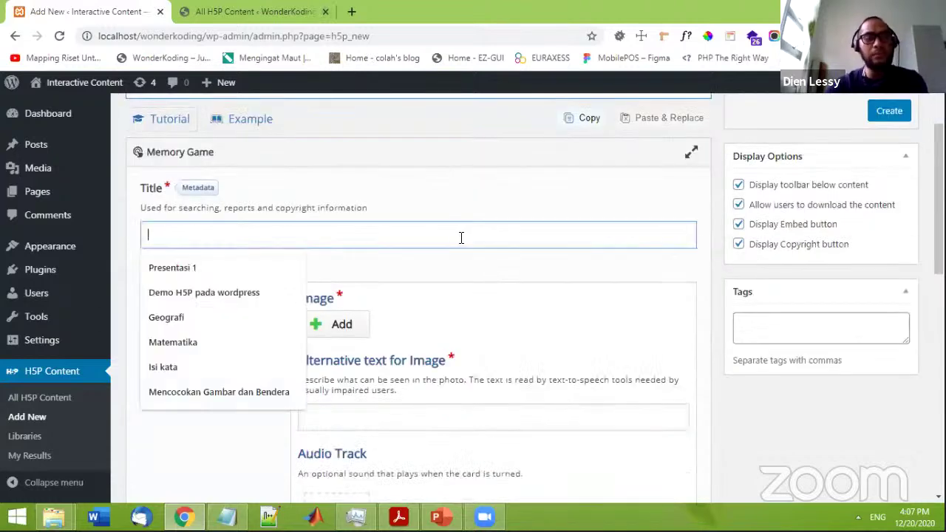
pyautogui.write('Menc')
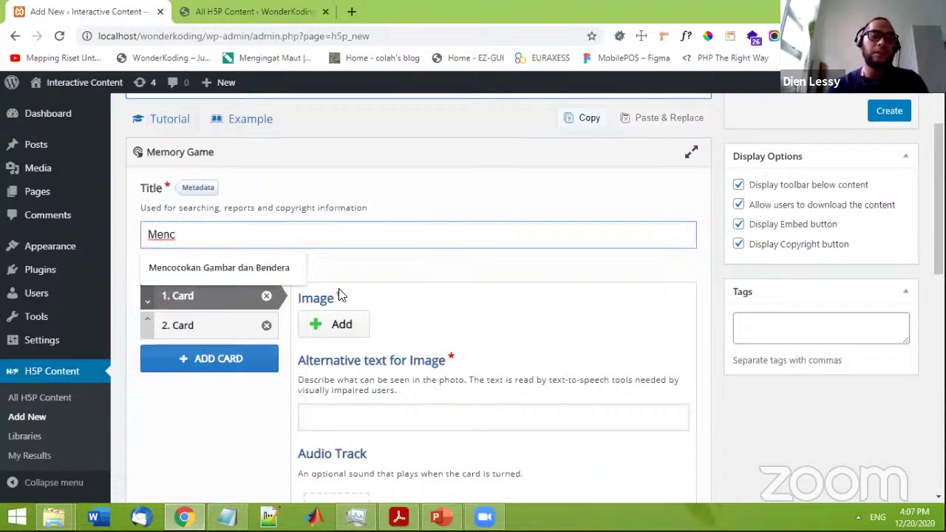
pyautogui.click(244, 268)
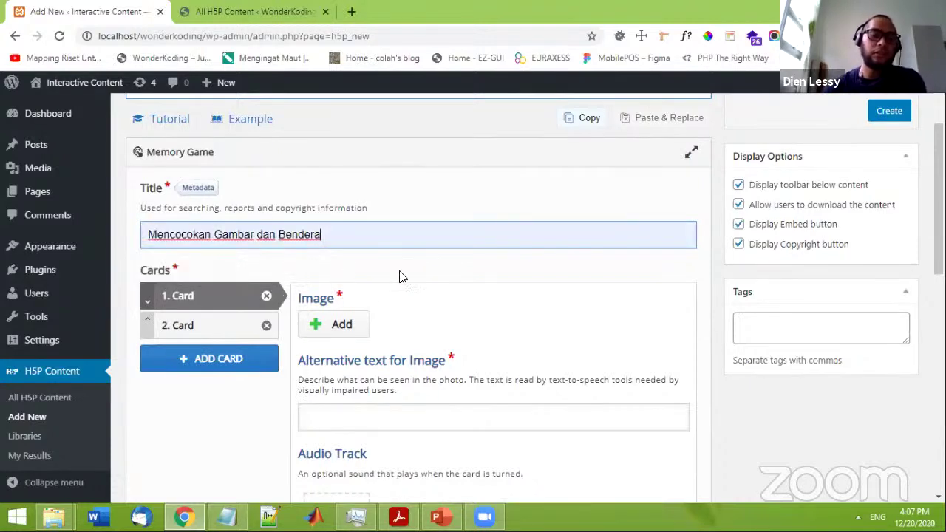
# - Upload the indonesia0 file as the first card's image
pyautogui.click(340, 327)
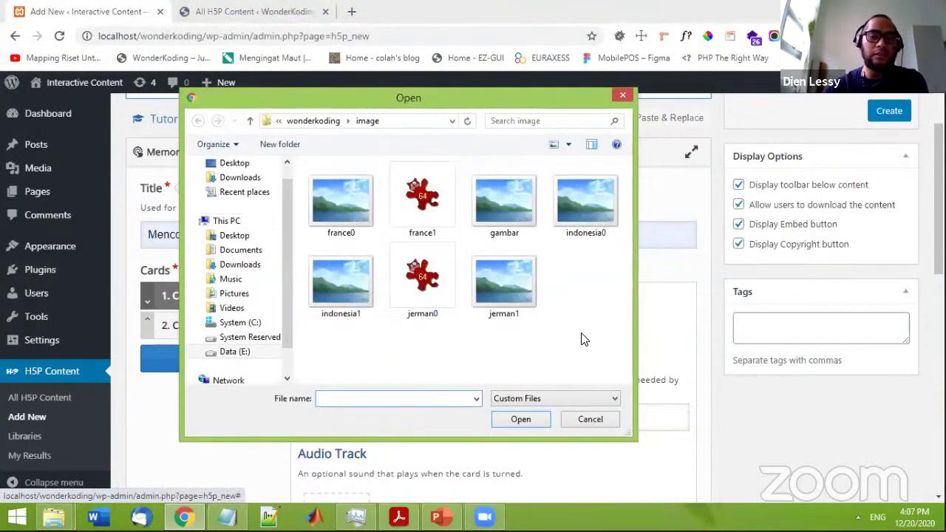
pyautogui.click(585, 203)
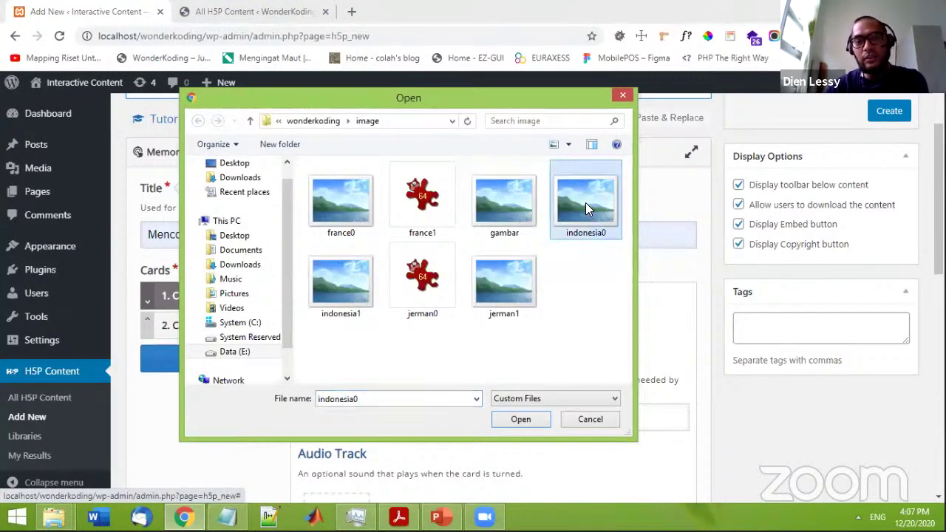
pyautogui.doubleClick(585, 202)
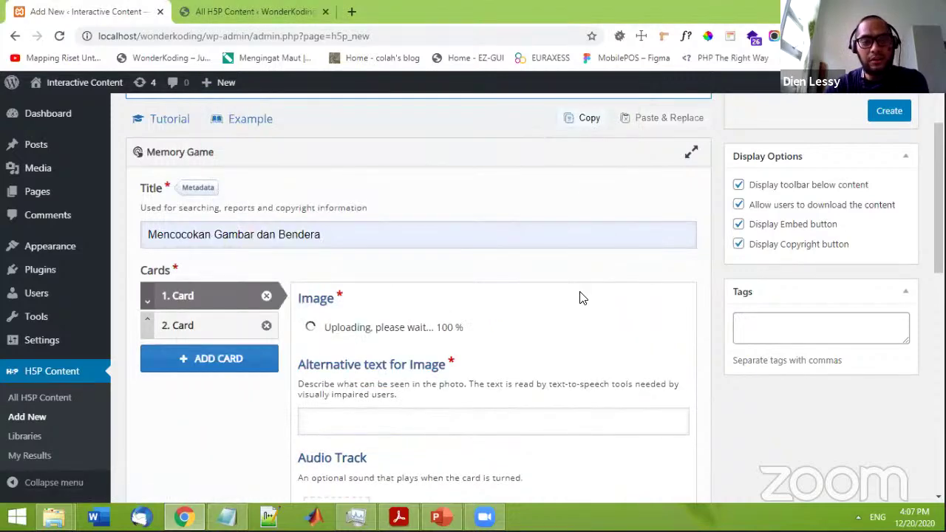
# - Enter "Indonesias" as the alternative text for the first card's image
pyautogui.scroll(-3, 581, 308)
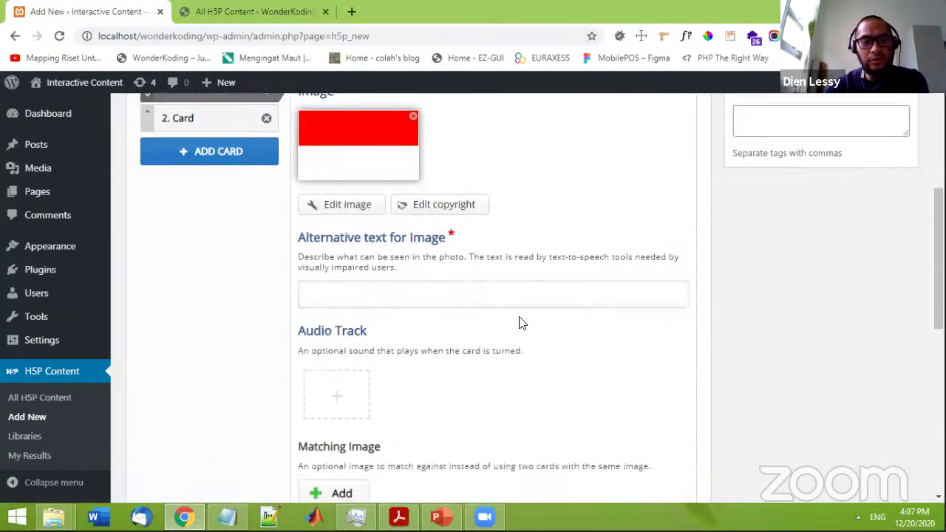
pyautogui.click(498, 301)
pyautogui.write('Ben')
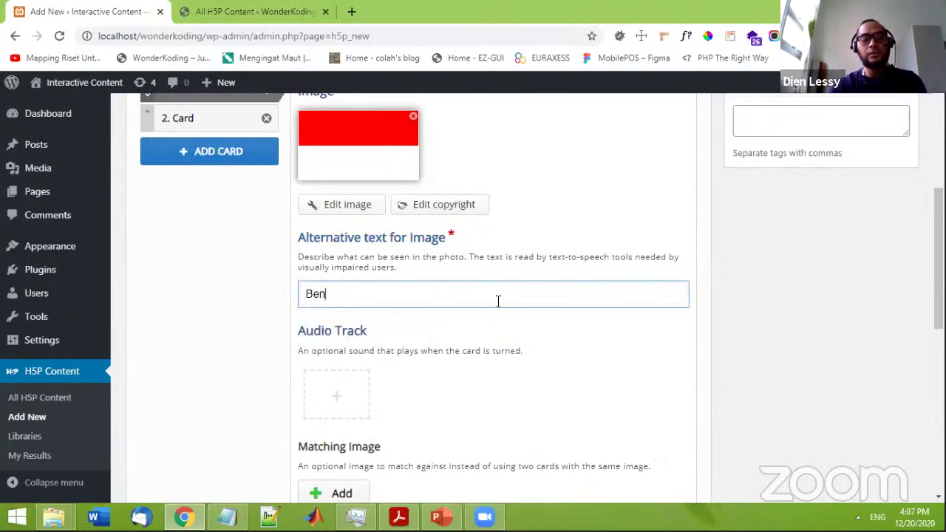
pyautogui.press('BackSpace')
pyautogui.write('Indonesias')
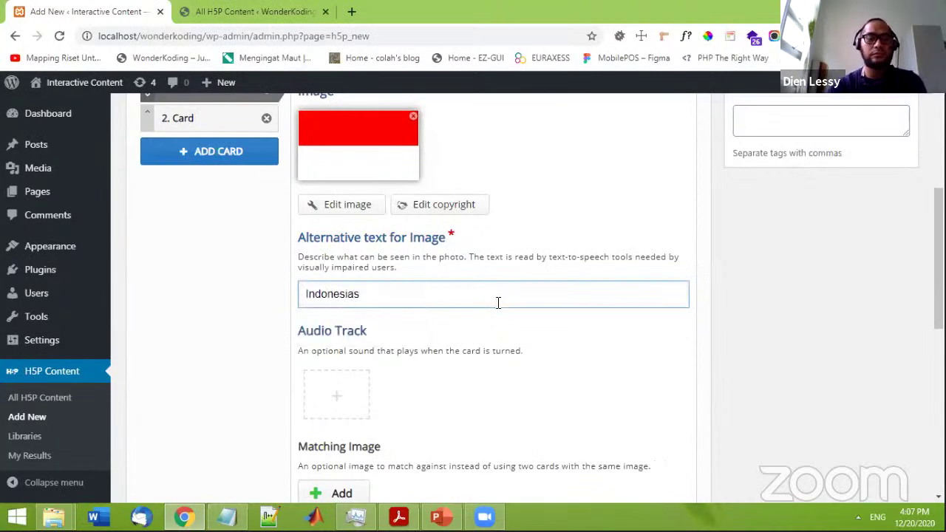
pyautogui.scroll(-2, 498, 301)
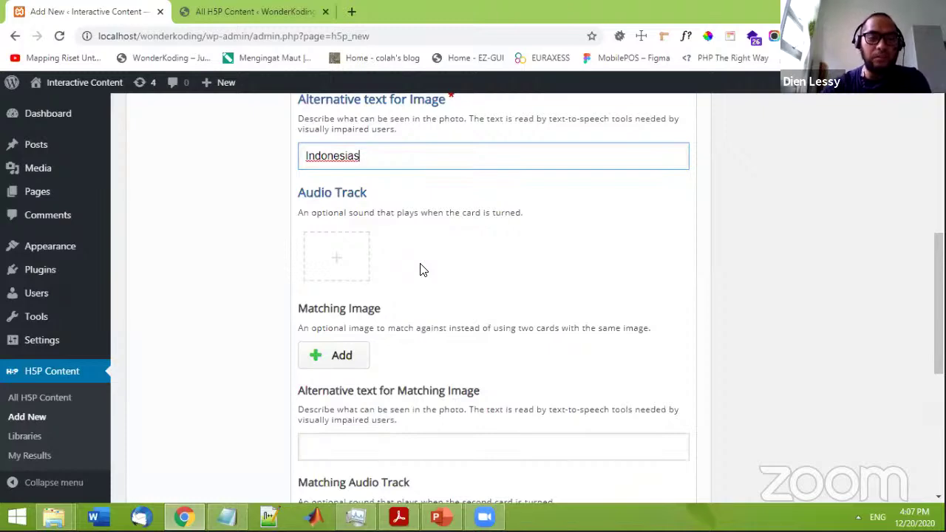
pyautogui.scroll(5, 455, 266)
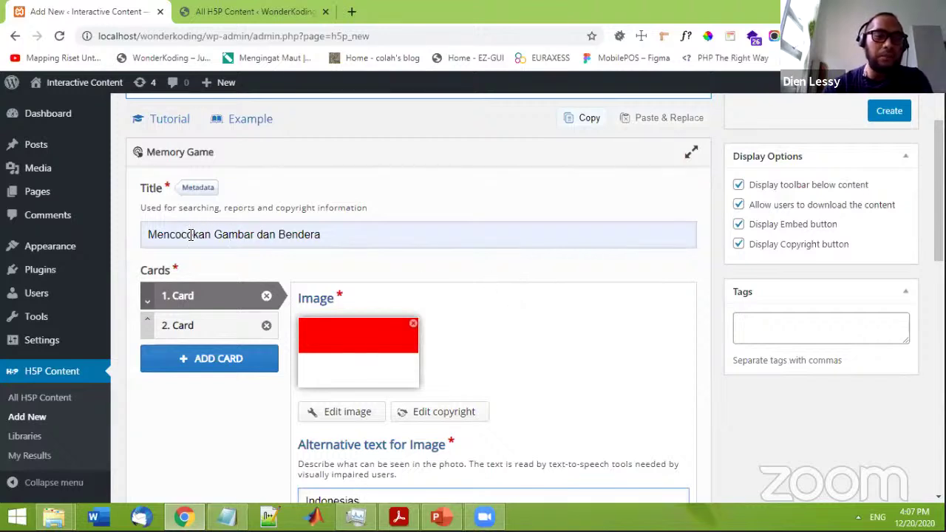
pyautogui.click(171, 191)
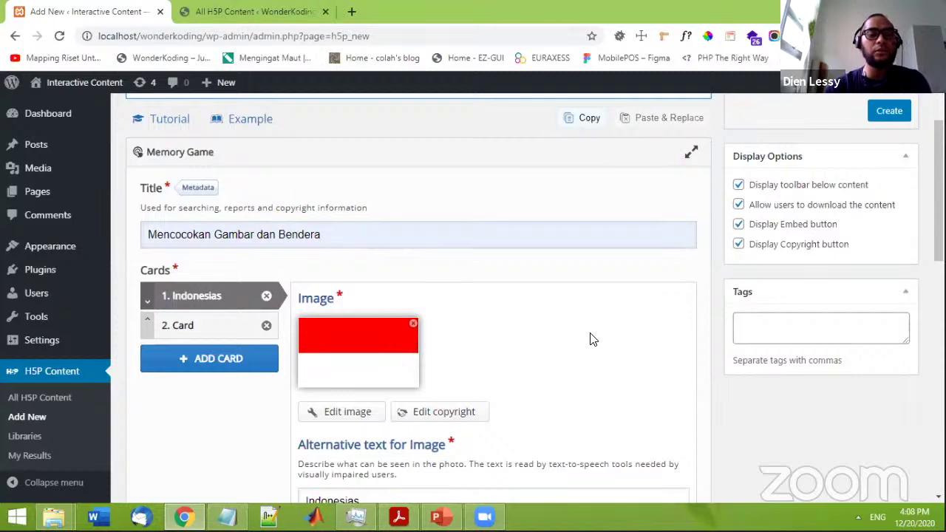
# - Correct the alternative text of the first card's image to "Indonesia"
pyautogui.scroll(-3, 591, 338)
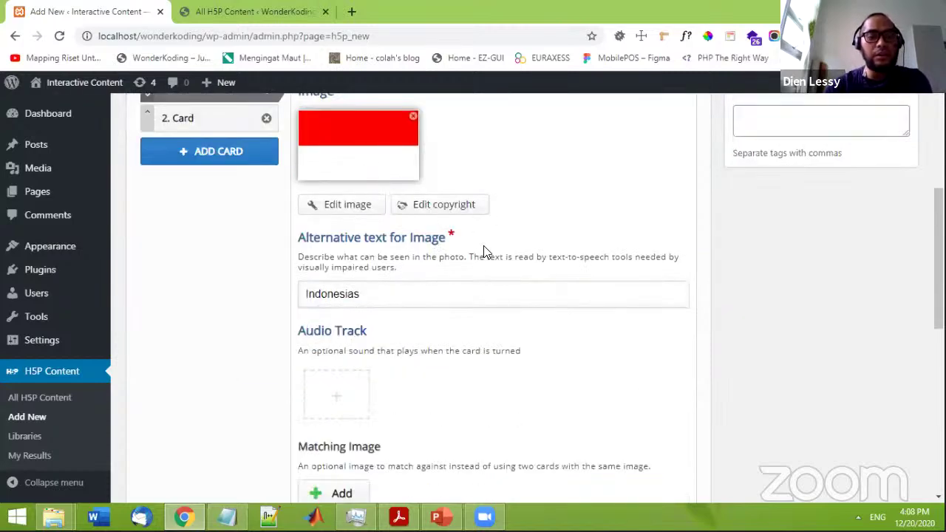
pyautogui.click(471, 303)
pyautogui.press('BackSpace')
# - Upload the indonesia1 file as the first card's matching image
pyautogui.scroll(-3, 494, 325)
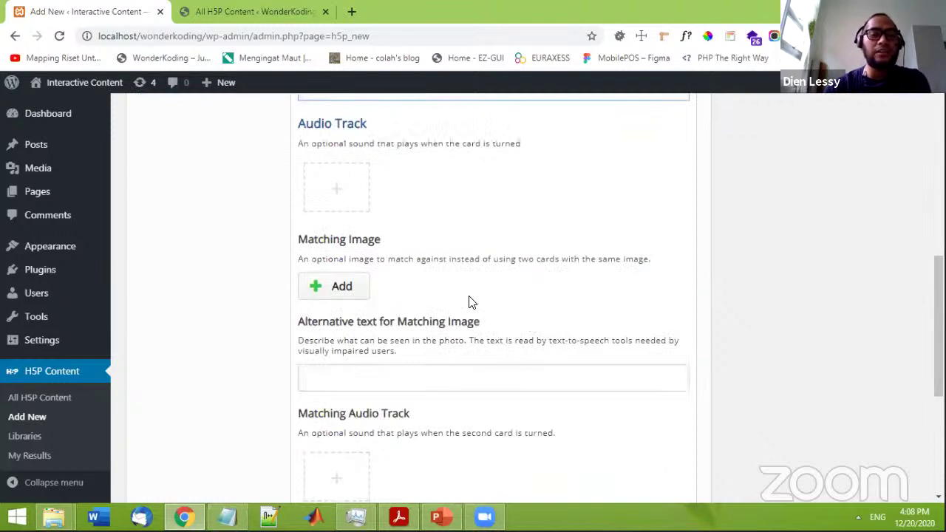
pyautogui.scroll(10, 556, 322)
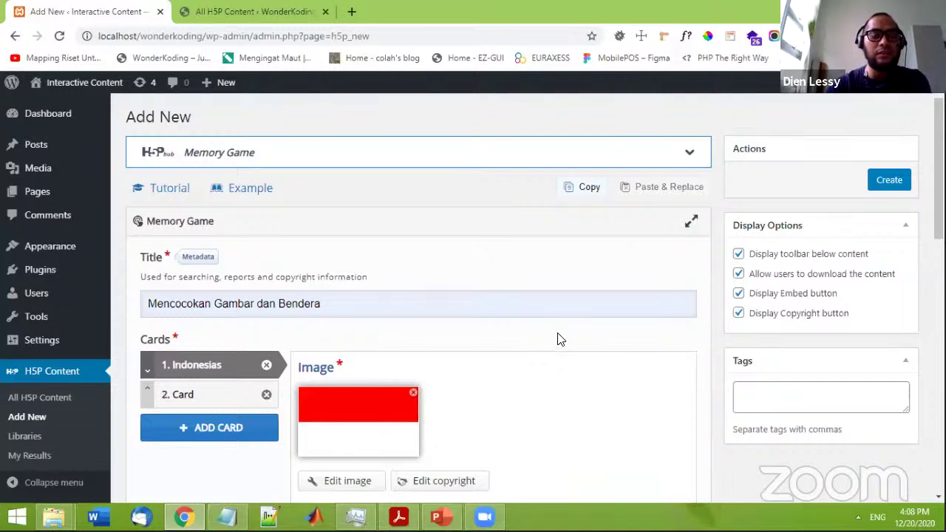
pyautogui.scroll(-8, 560, 332)
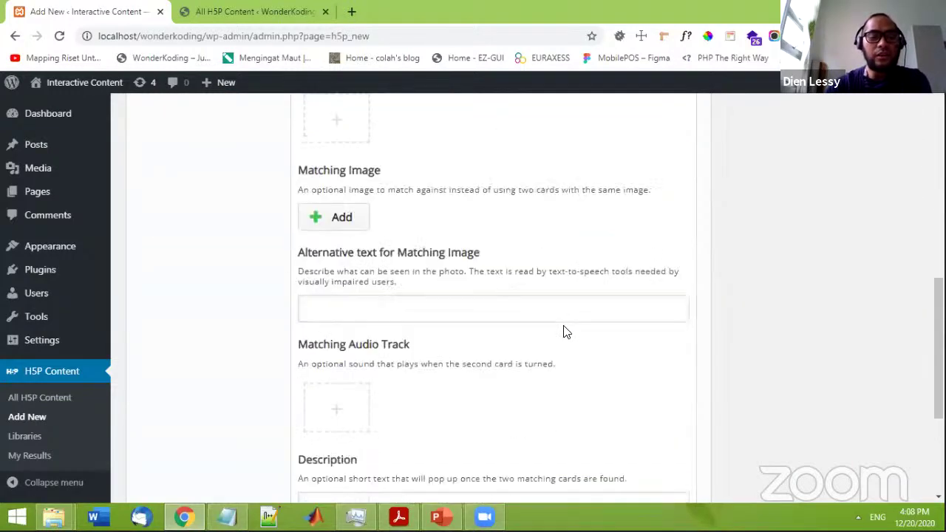
pyautogui.click(342, 217)
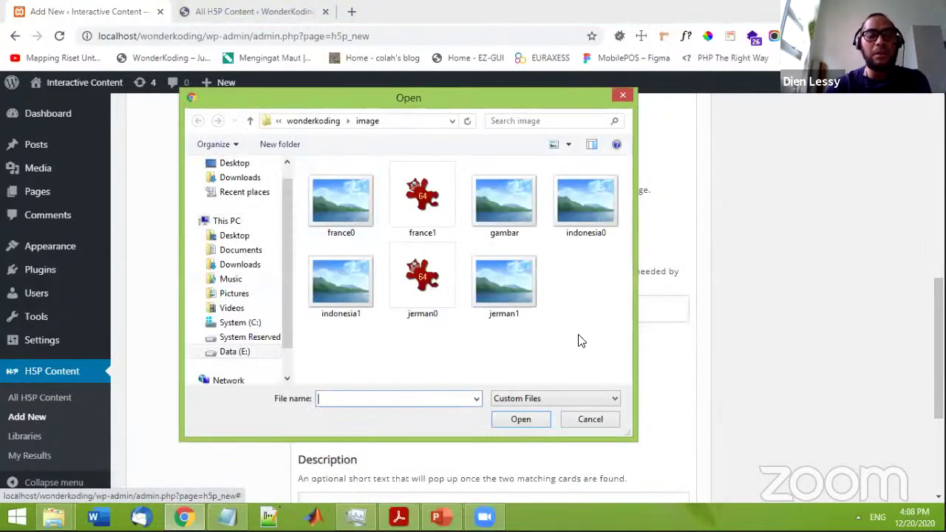
pyautogui.doubleClick(343, 275)
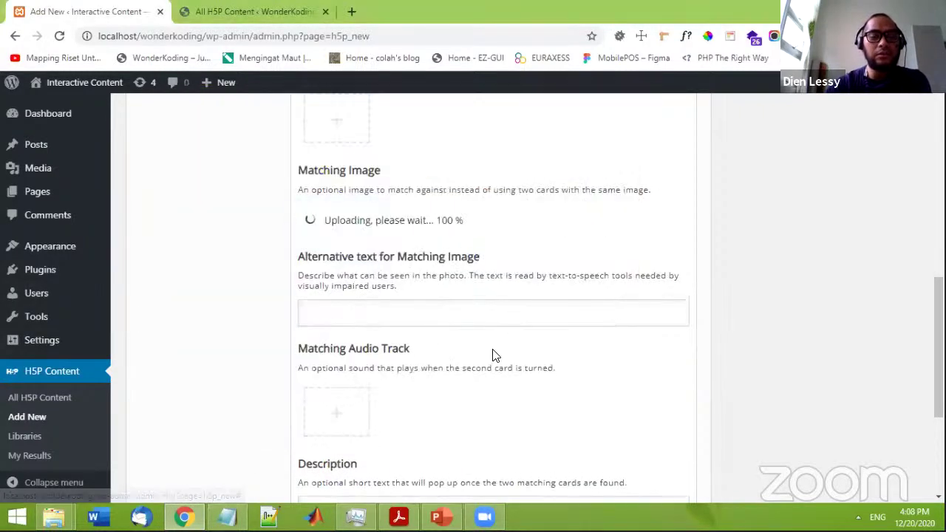
# - Enter "Monas" as the alternative text for the first card's matching image
pyautogui.scroll(-1, 498, 350)
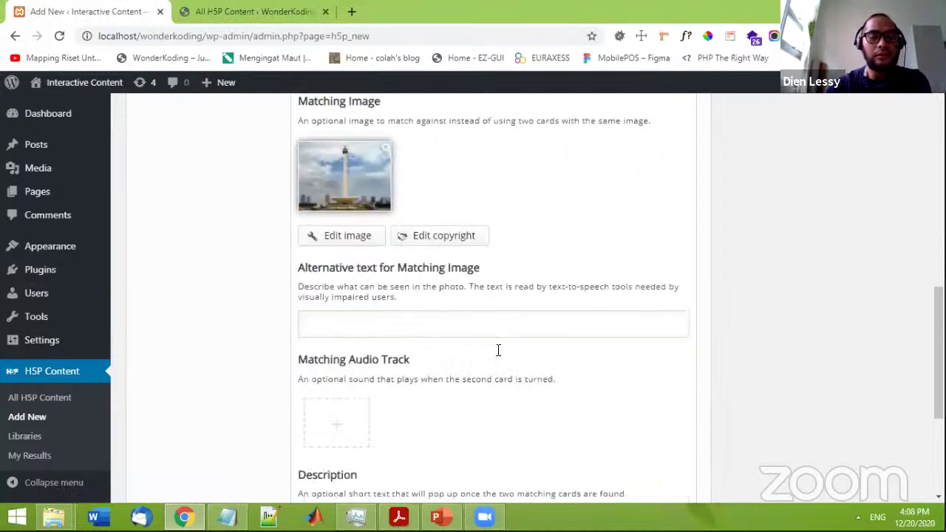
pyautogui.click(436, 321)
pyautogui.write('MOnas')
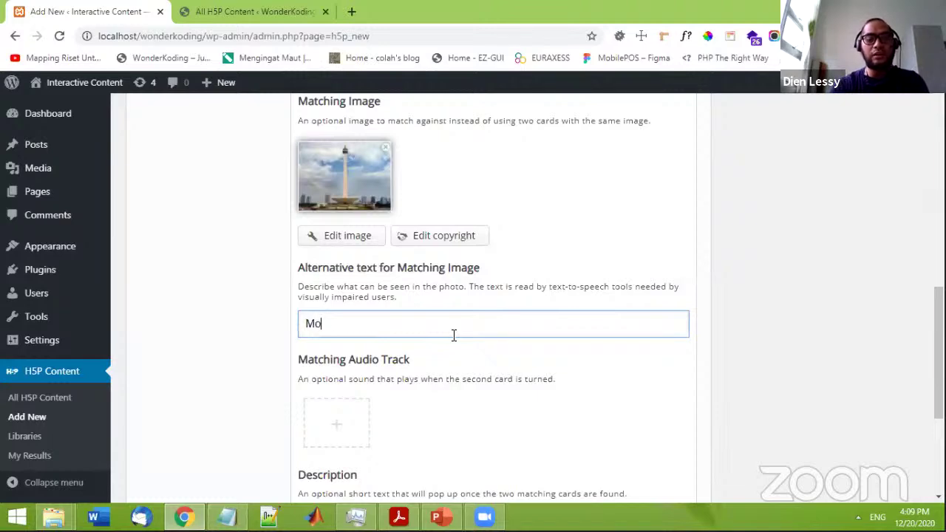
# - Upload the jerman0 file as the second card's image
pyautogui.scroll(-3, 454, 334)
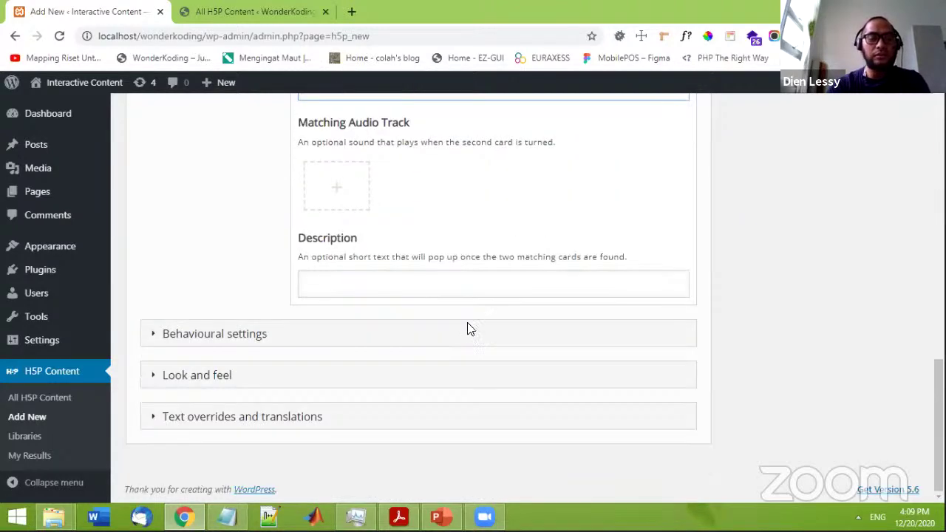
pyautogui.scroll(10, 468, 336)
pyautogui.click(209, 365)
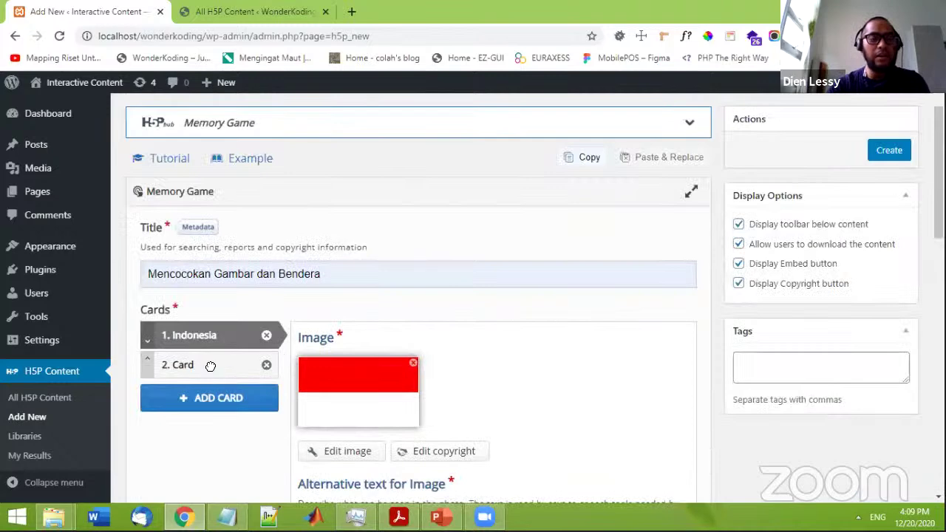
pyautogui.scroll(-3, 410, 355)
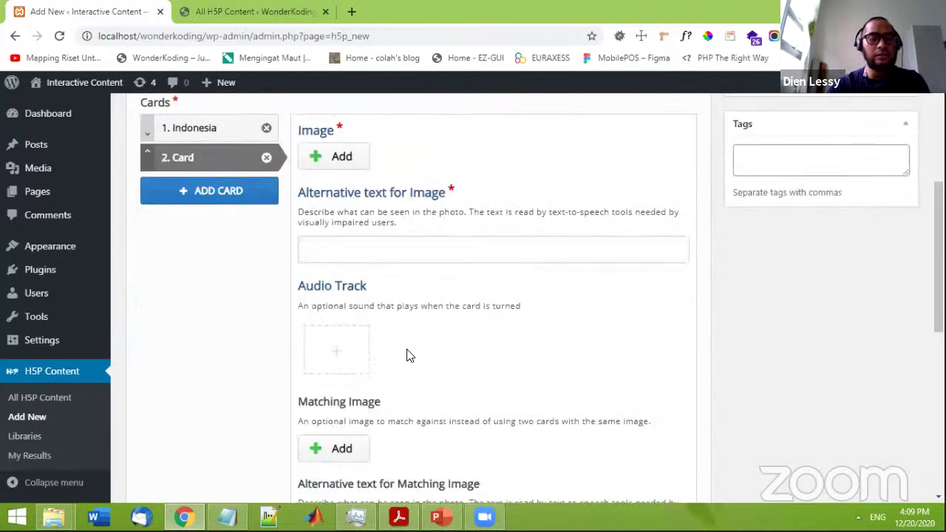
pyautogui.scroll(1, 410, 355)
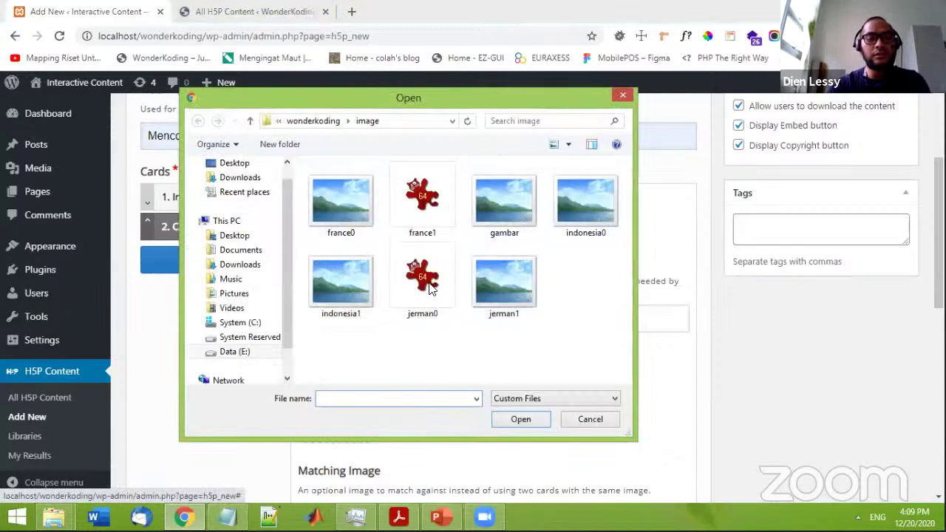
pyautogui.doubleClick(424, 279)
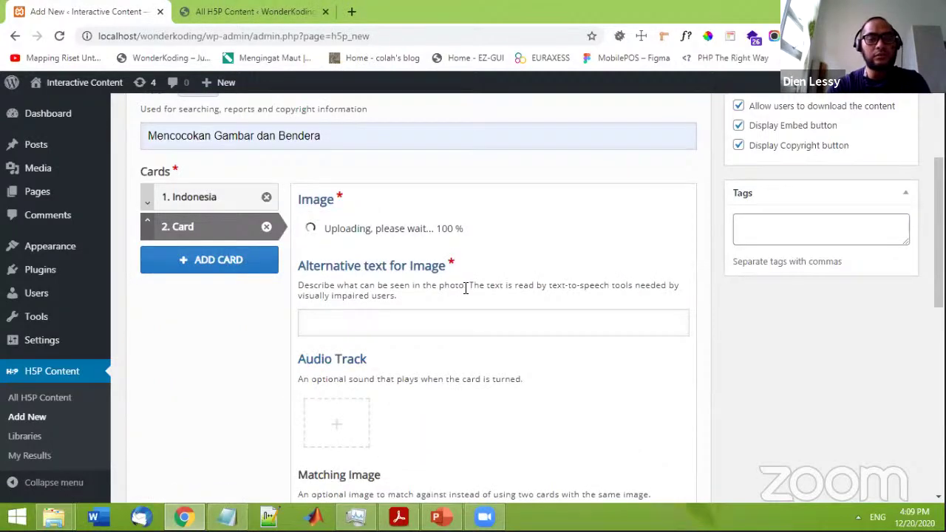
# - Enter "Jerman" as the alternative text for the second card's image
pyautogui.scroll(-3, 465, 289)
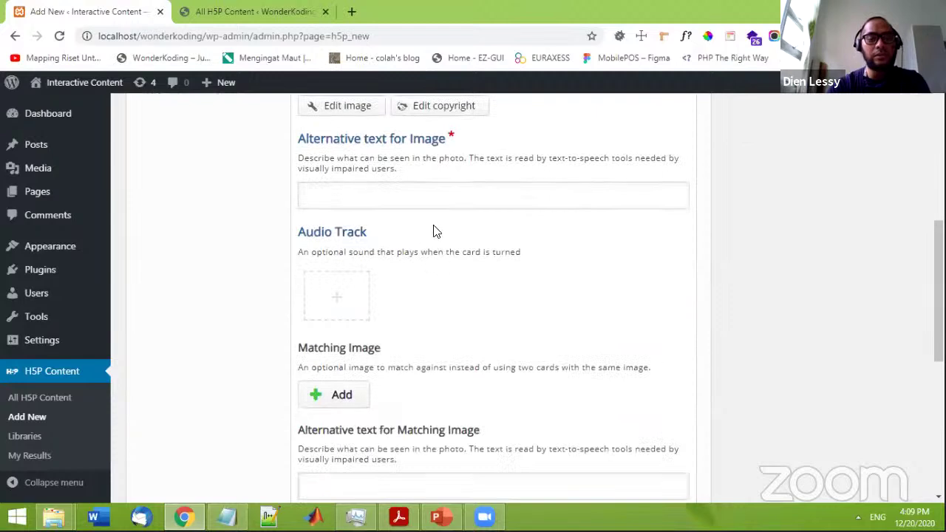
pyautogui.click(440, 199)
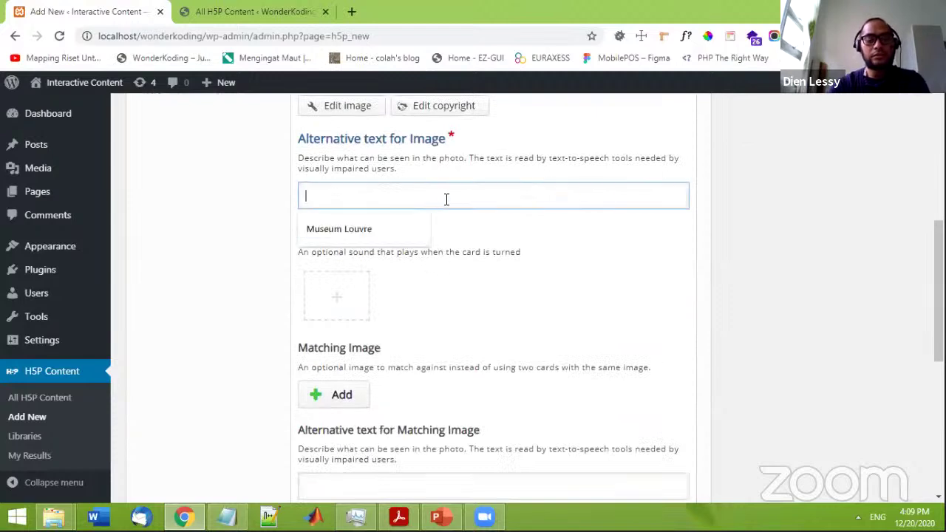
pyautogui.write('J')
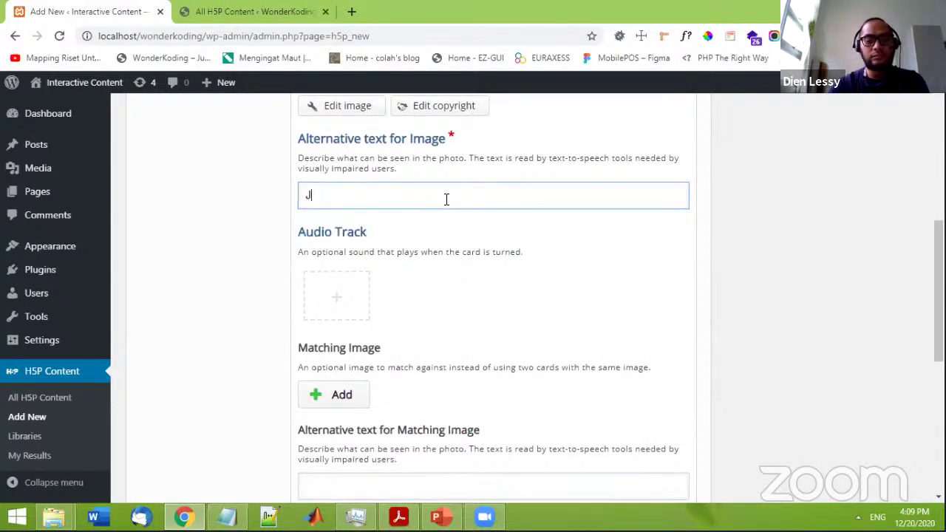
pyautogui.write('Eerman')
# - Upload the jerman1 file as the second card's matching image and enter "Tor" as its alternative text
pyautogui.scroll(-1, 384, 345)
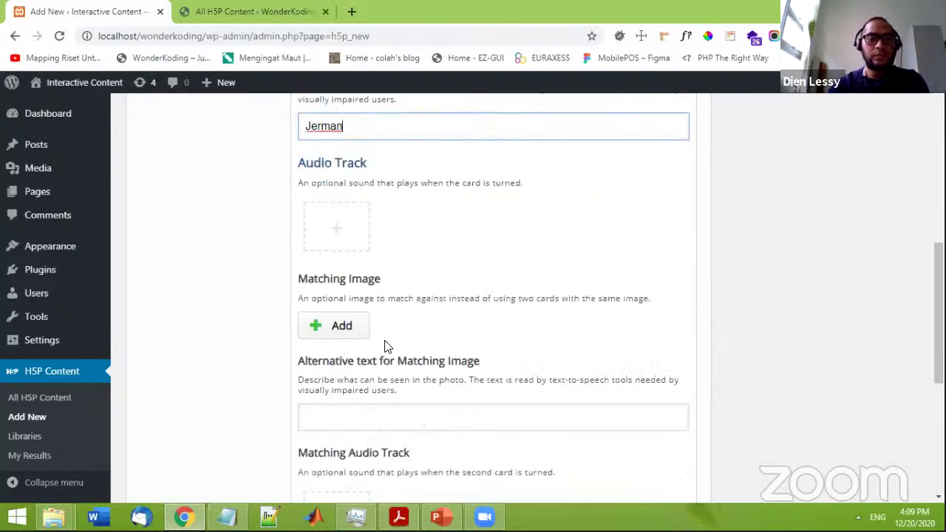
pyautogui.click(365, 330)
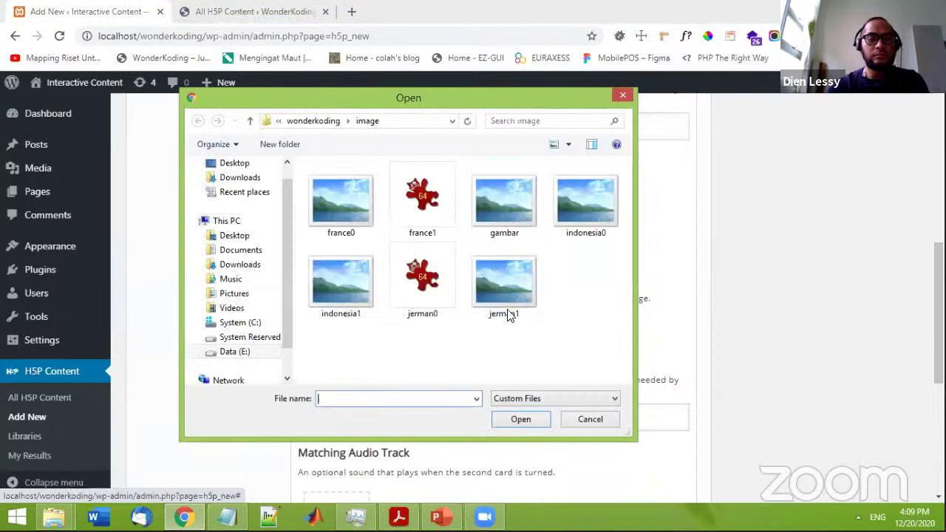
pyautogui.doubleClick(512, 292)
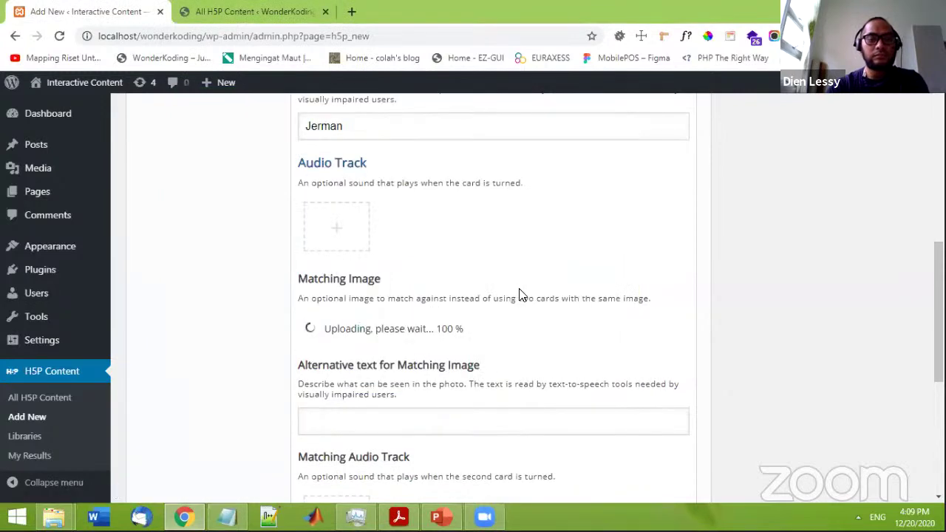
pyautogui.scroll(-3, 522, 295)
pyautogui.click(441, 223)
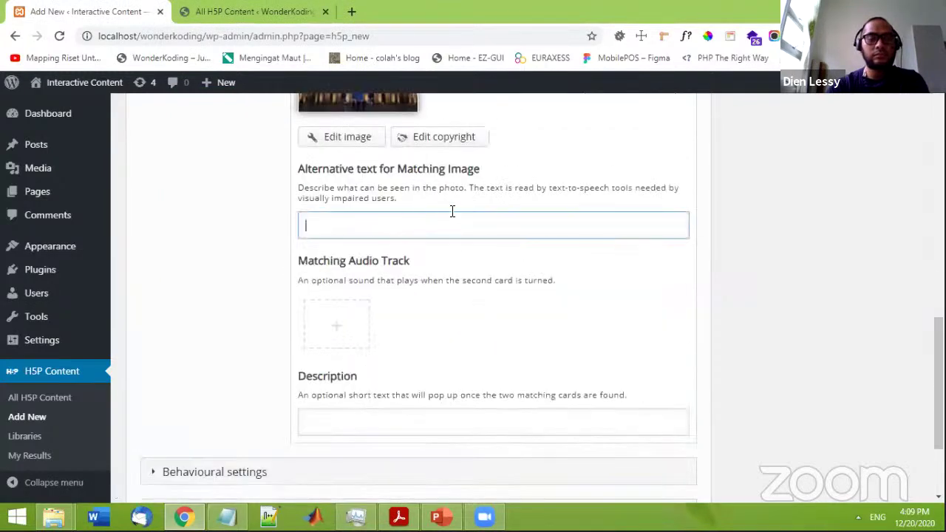
pyautogui.write('Tor')
# - Add a third card to the memory game and upload the france0 file as its image
pyautogui.scroll(-2, 353, 283)
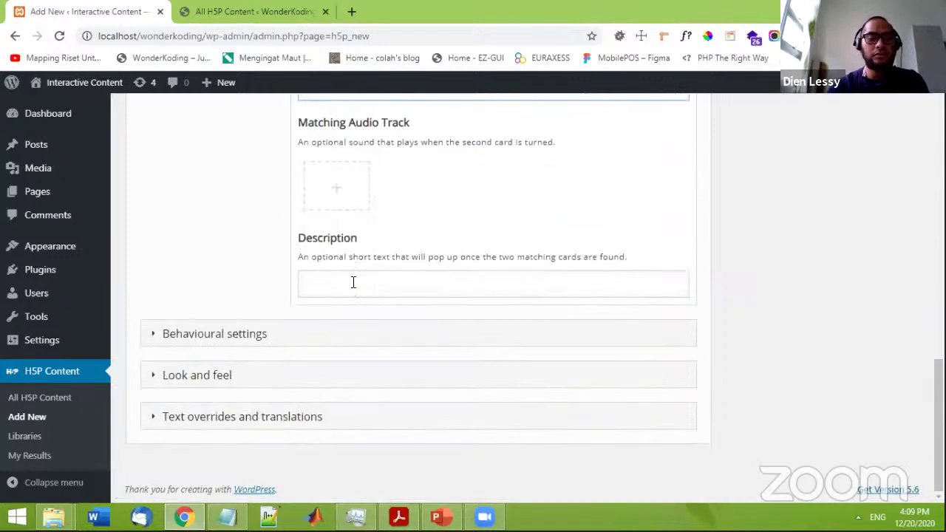
pyautogui.scroll(12, 359, 300)
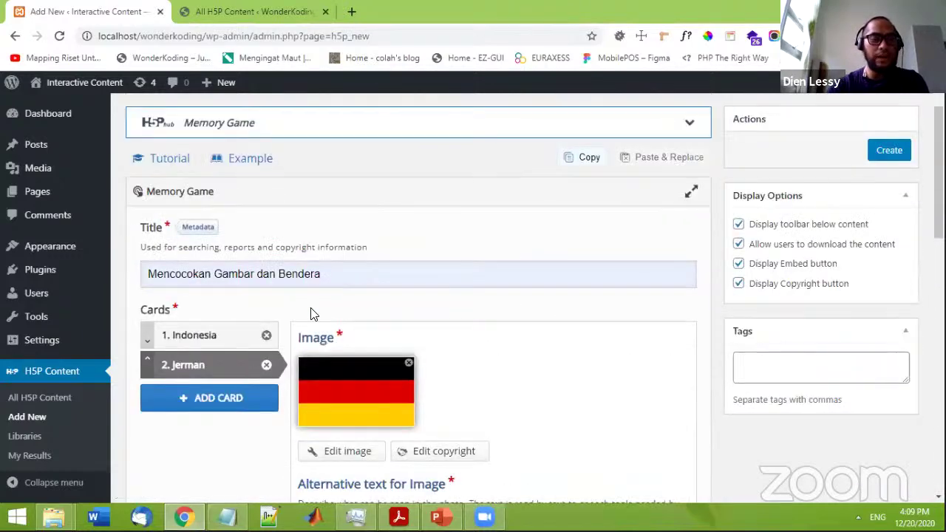
pyautogui.click(226, 401)
pyautogui.click(332, 369)
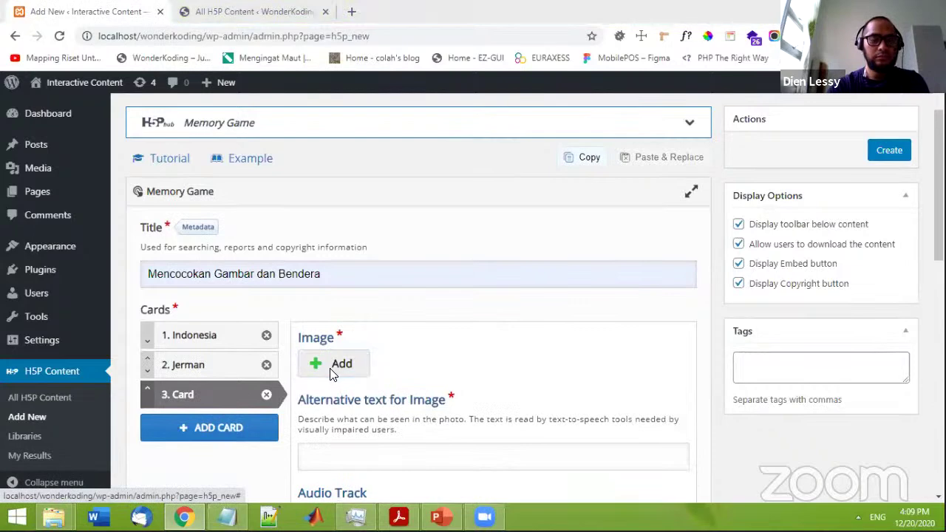
pyautogui.doubleClick(357, 225)
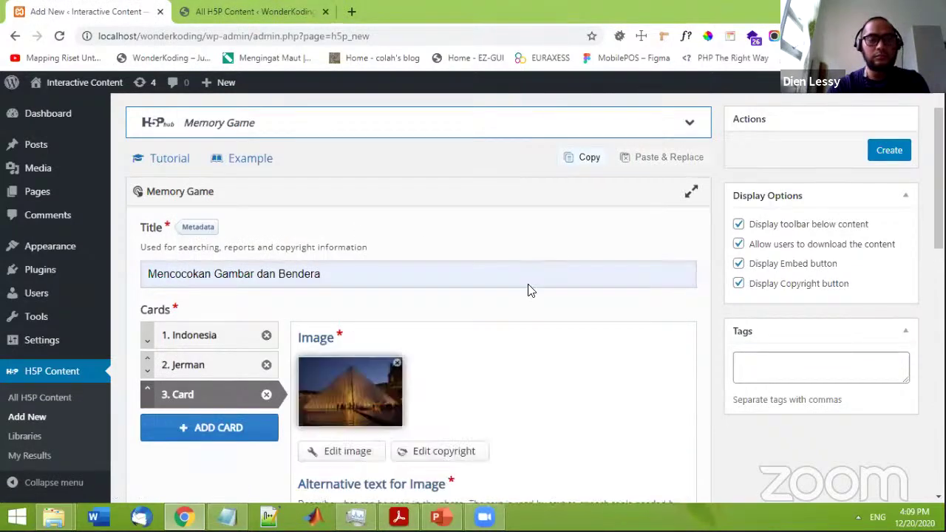
# - Enter "Francis" as the alternative text for the third card's image
pyautogui.scroll(-3, 468, 258)
pyautogui.click(471, 259)
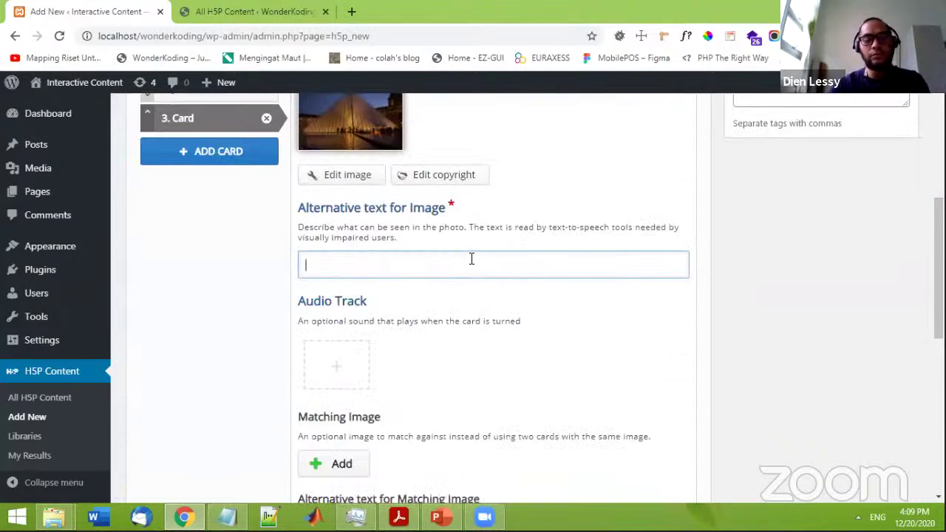
pyautogui.write('Mu')
pyautogui.write('Fran')
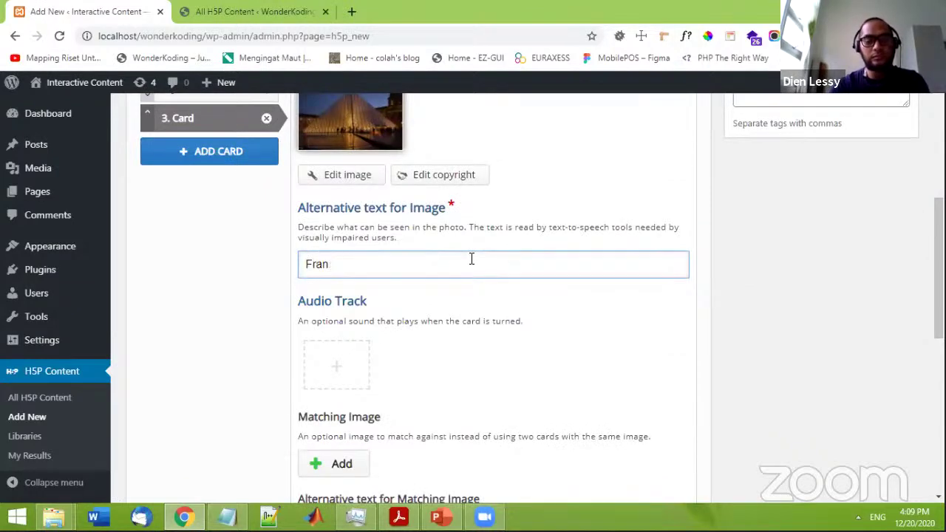
pyautogui.write('cis')
# - Upload the france1 file as the third card's matching image and enter "Bendera" as its alternative text
pyautogui.scroll(-5, 500, 292)
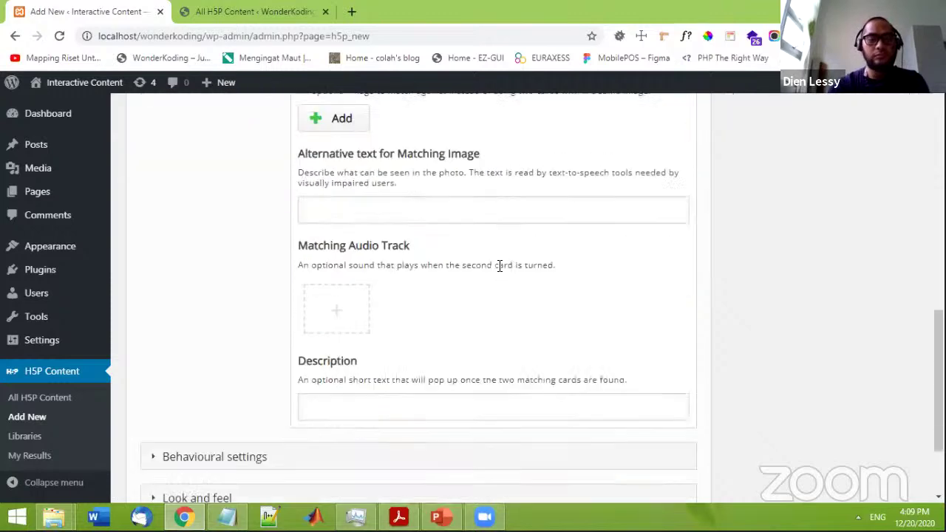
pyautogui.click(353, 121)
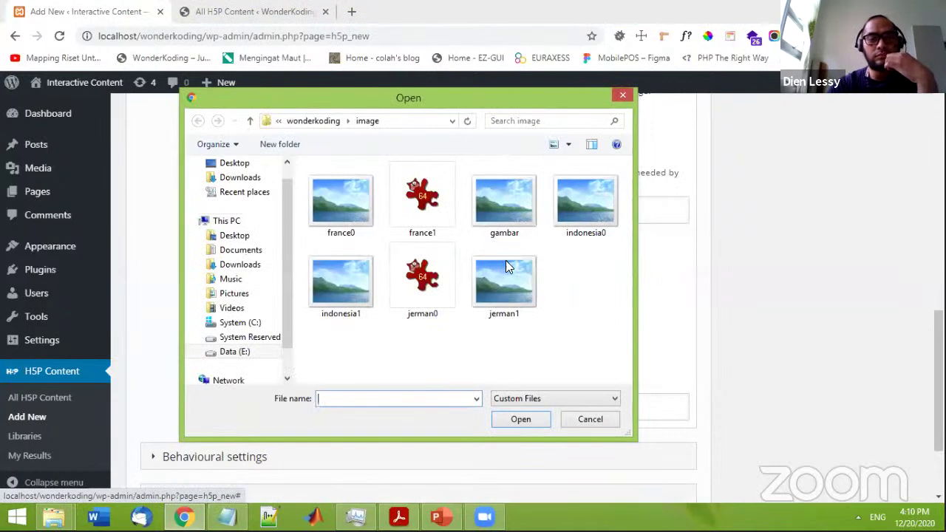
pyautogui.click(402, 211)
pyautogui.doubleClick(402, 211)
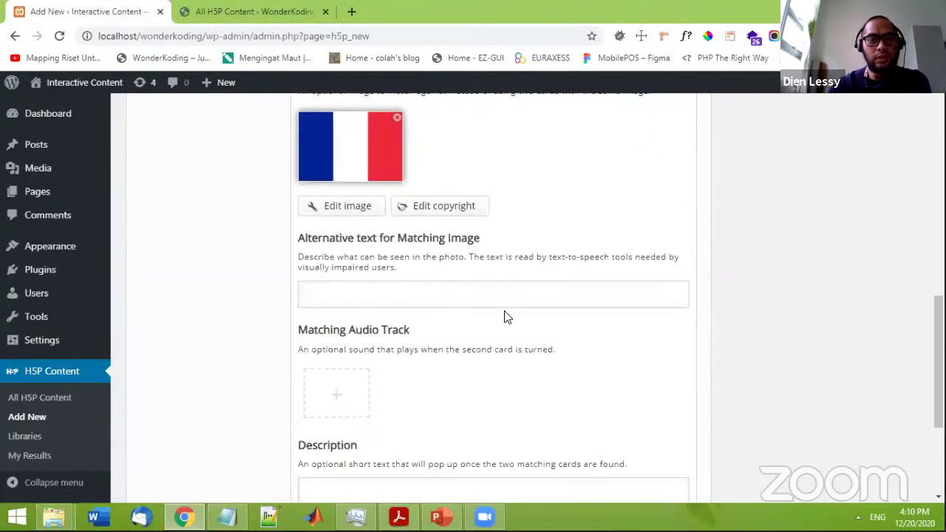
pyautogui.click(506, 296)
pyautogui.write('Bendera')
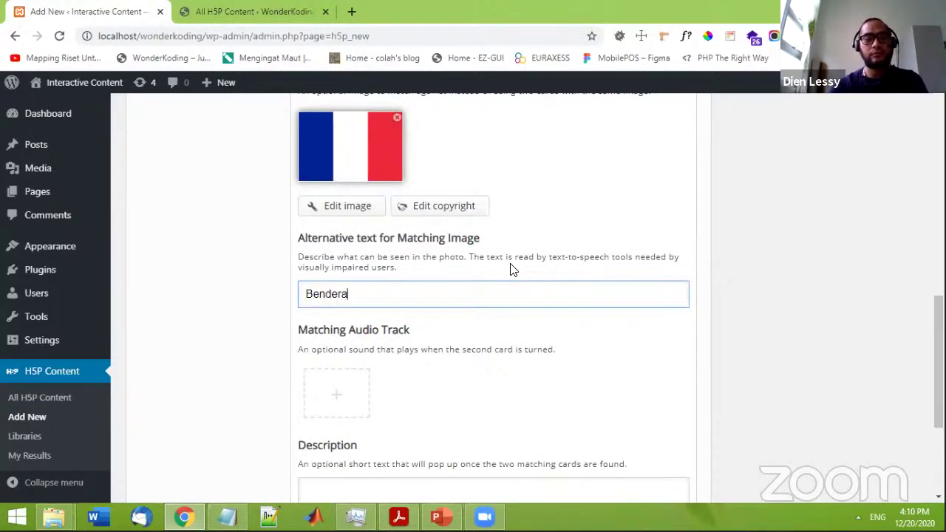
# - Examine the game's behavioural settings, look and feel options, and the languages available for text overrides and translations
pyautogui.scroll(-3, 513, 270)
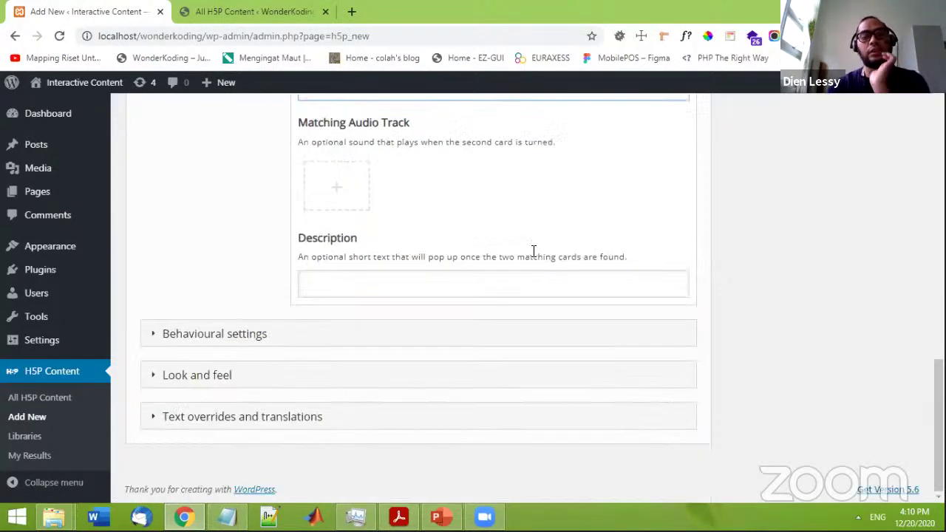
pyautogui.click(291, 333)
pyautogui.scroll(-2, 502, 275)
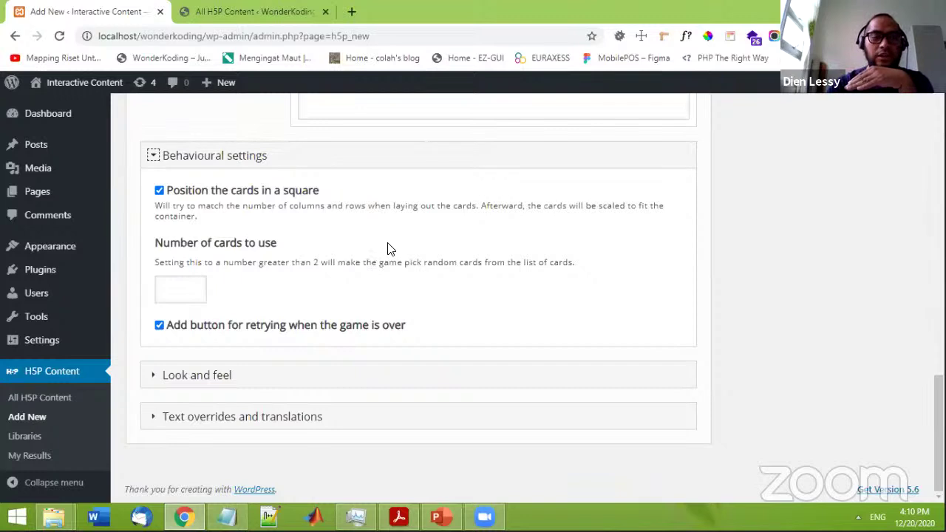
pyautogui.click(250, 367)
pyautogui.scroll(-3, 507, 285)
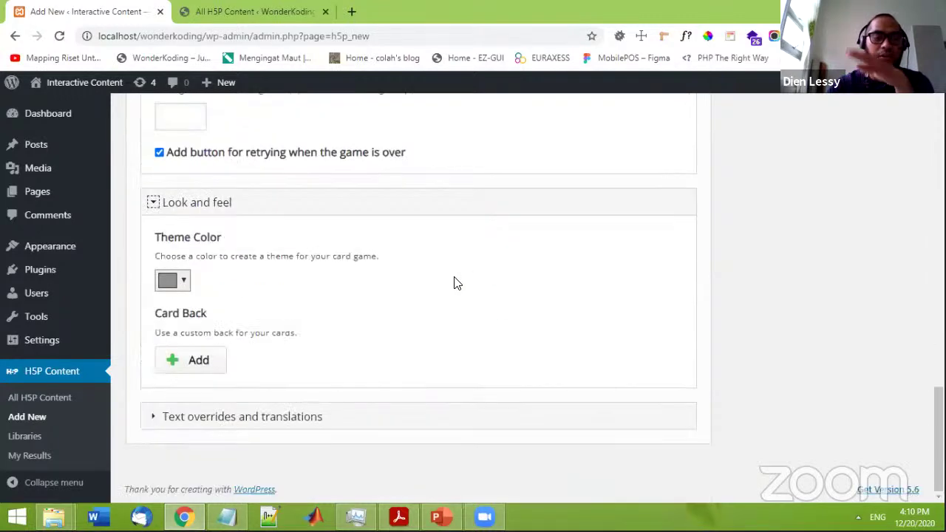
pyautogui.click(339, 416)
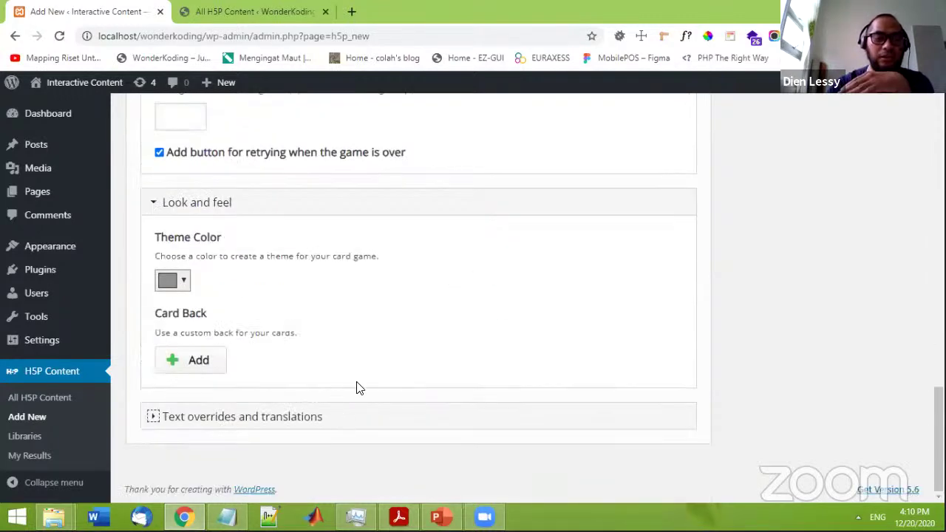
pyautogui.click(644, 336)
pyautogui.scroll(-1, 635, 323)
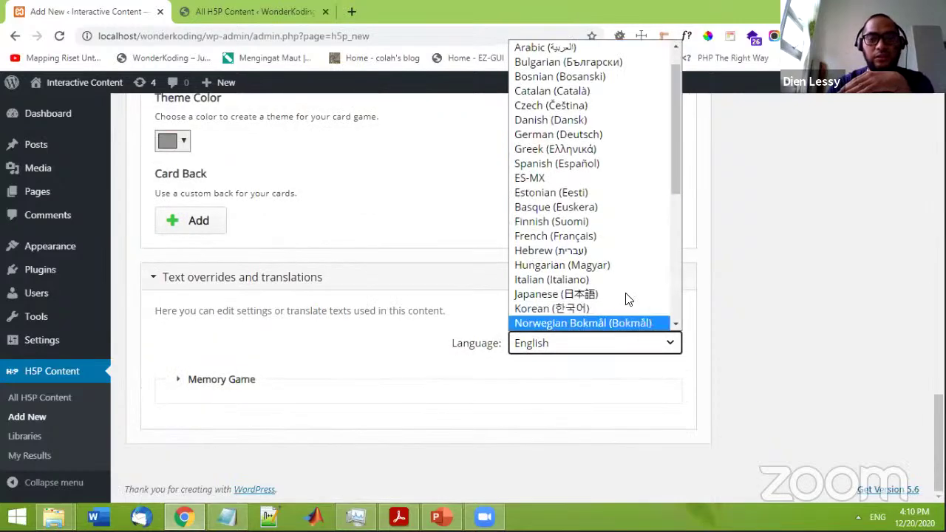
pyautogui.scroll(-4, 614, 249)
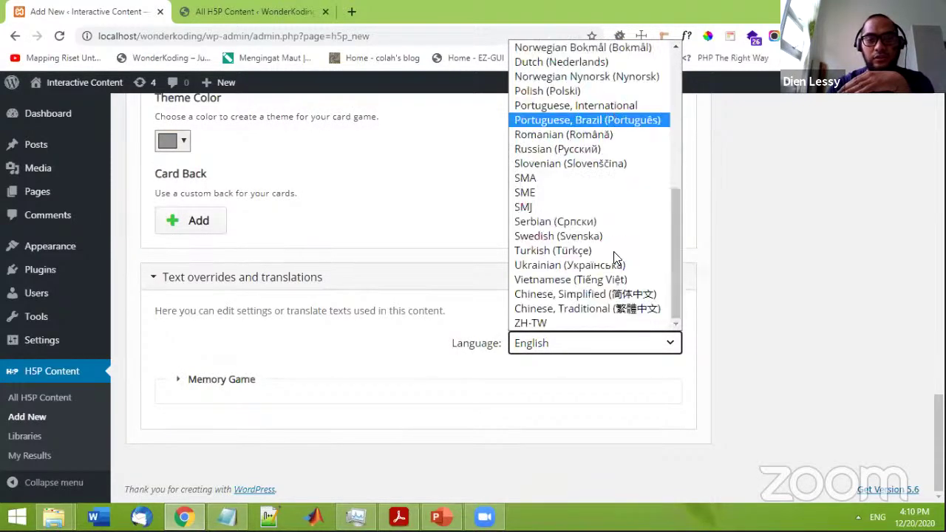
pyautogui.scroll(5, 614, 251)
pyautogui.scroll(-3, 615, 251)
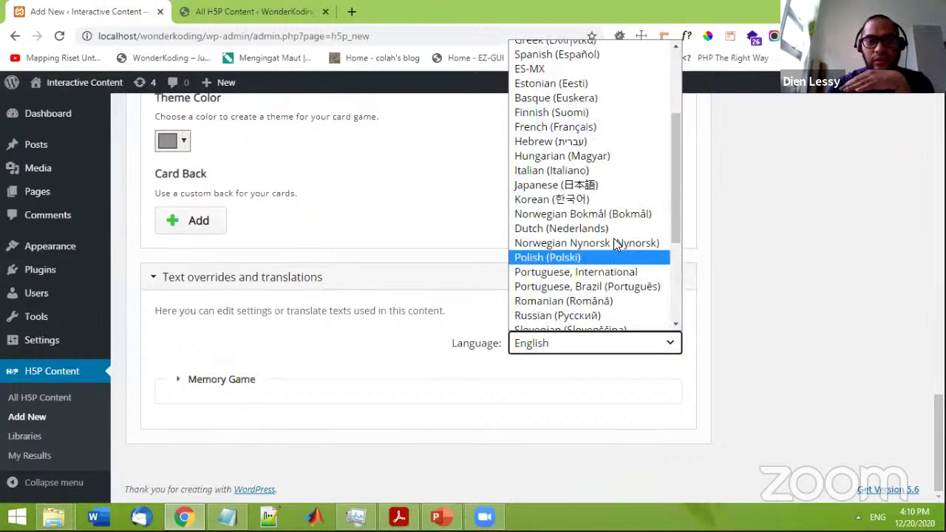
pyautogui.scroll(-3, 610, 229)
# - Create the "Mencocokan Gambar dan Bendera" memory game with its three cards
pyautogui.scroll(15, 844, 283)
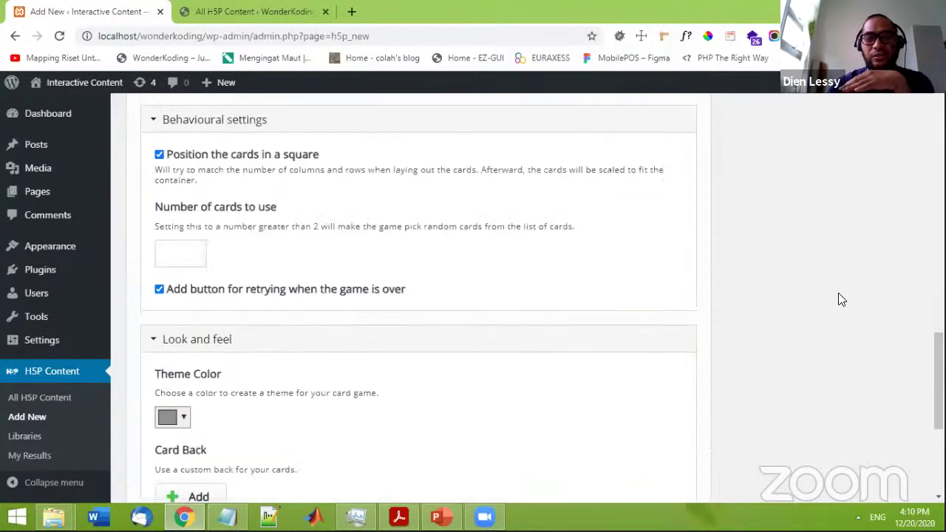
pyautogui.scroll(10, 451, 331)
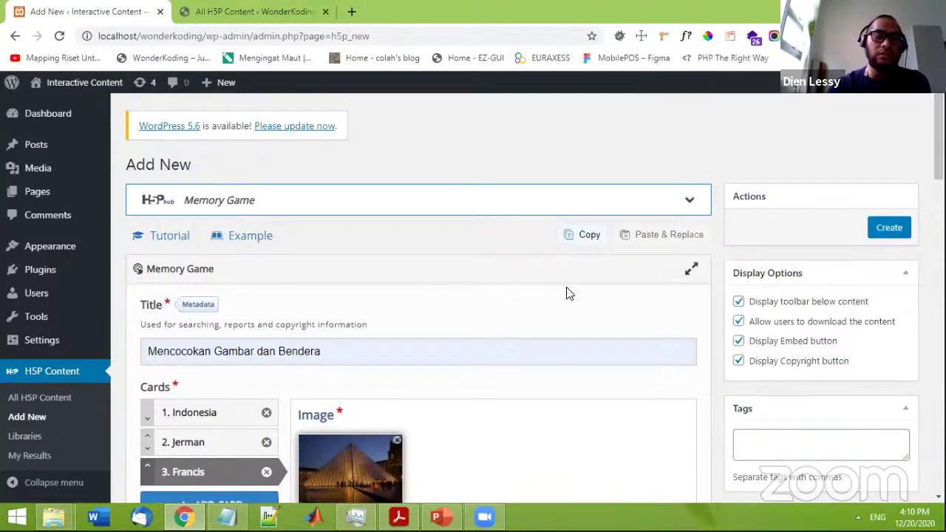
pyautogui.click(898, 231)
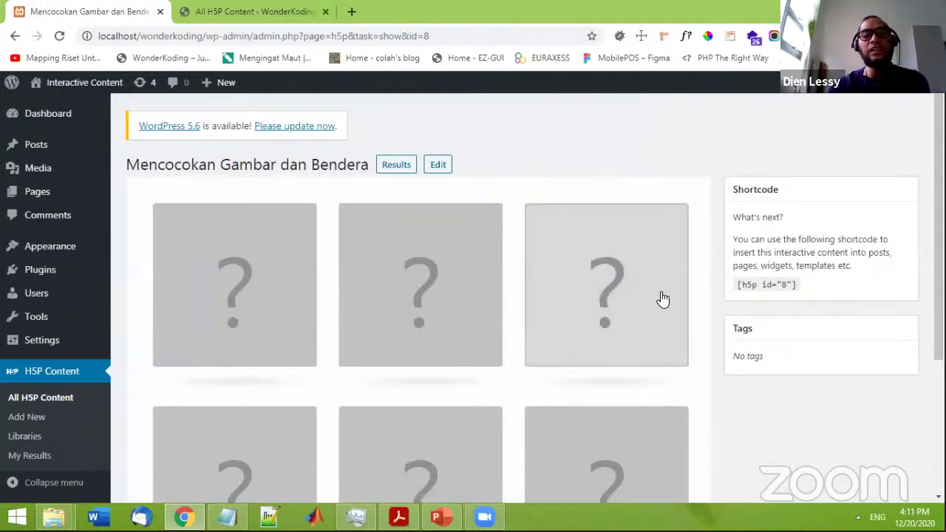
# - Look over the created game's face-down cards and turn over the middle card in the first row
pyautogui.scroll(-3, 676, 299)
pyautogui.scroll(3, 687, 305)
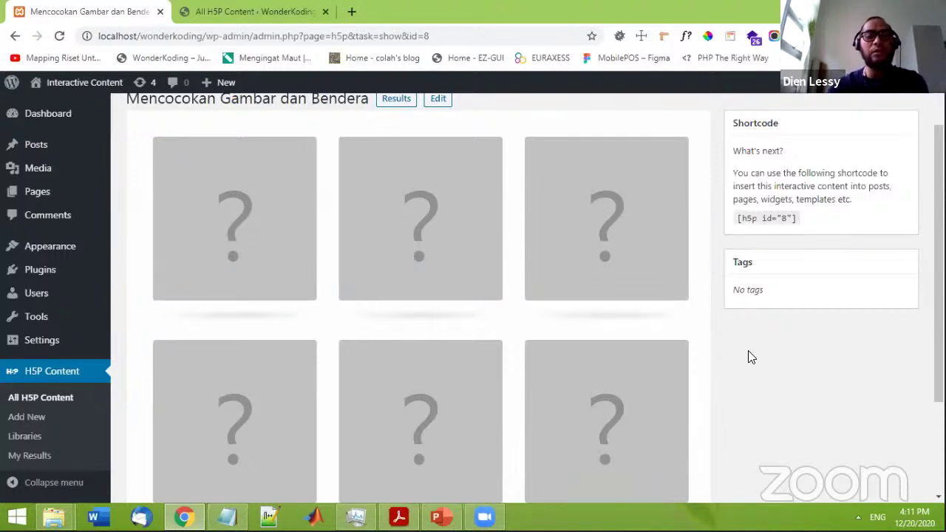
pyautogui.scroll(-2, 750, 337)
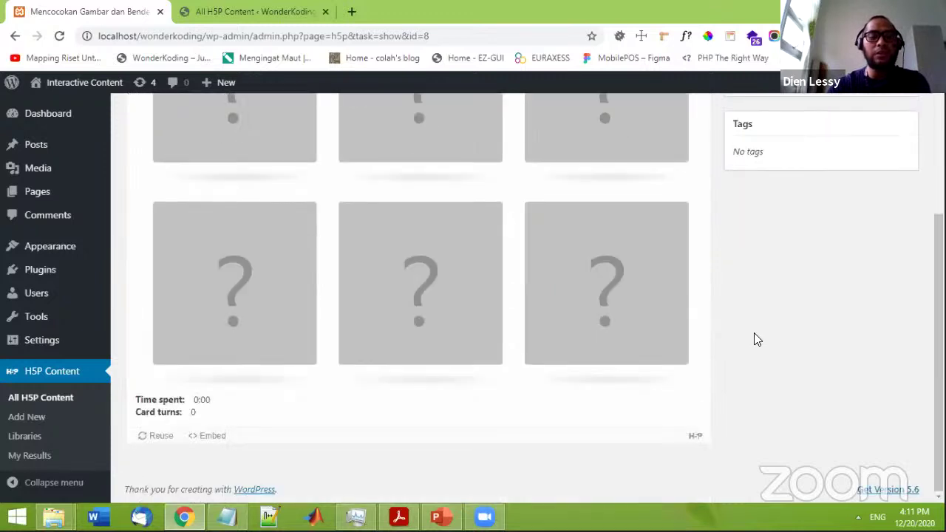
pyautogui.scroll(2, 752, 333)
pyautogui.click(455, 241)
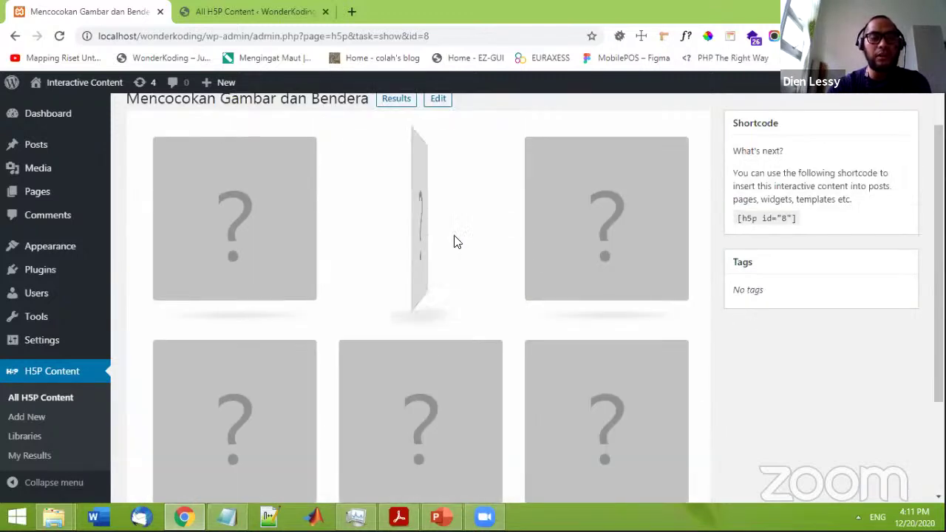
# - Turn over the memory game's other five cards in turn to find where each flag and landmark lies
pyautogui.scroll(-2, 583, 247)
pyautogui.scroll(1, 592, 249)
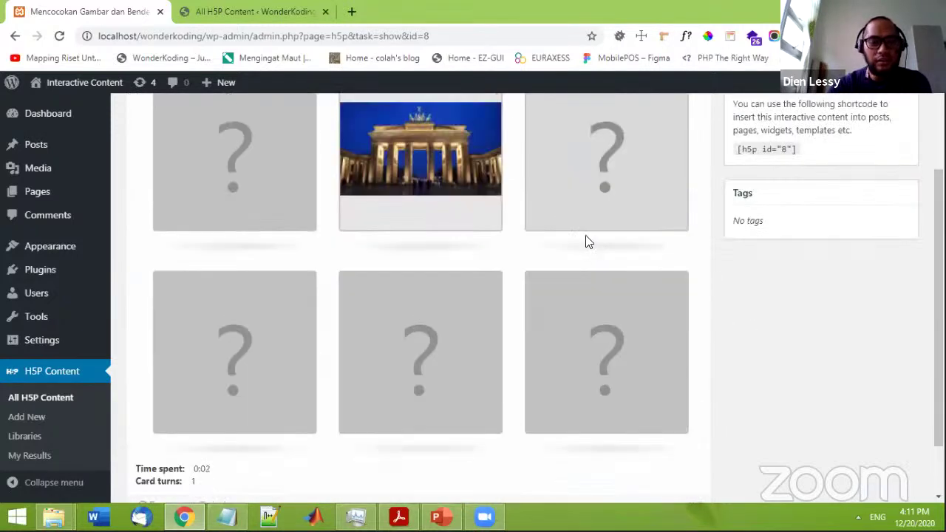
pyautogui.click(487, 351)
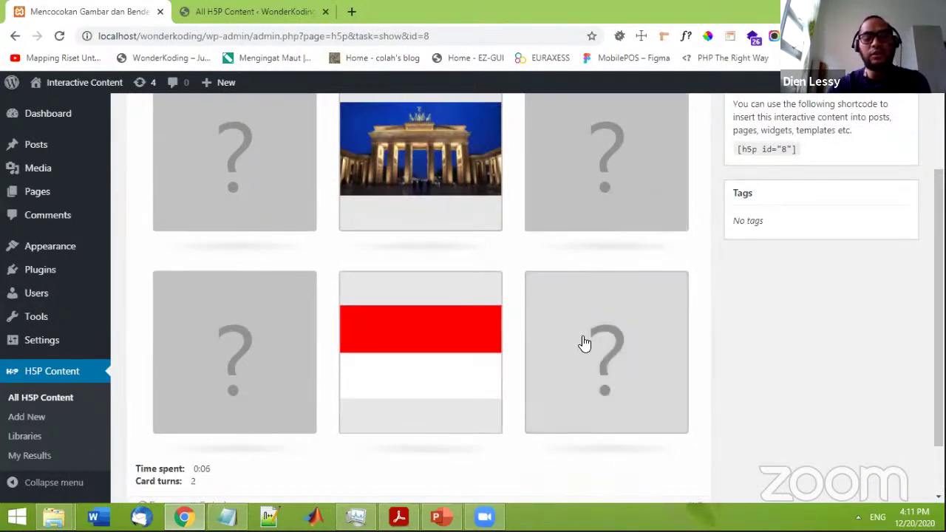
pyautogui.scroll(1, 607, 222)
pyautogui.click(609, 196)
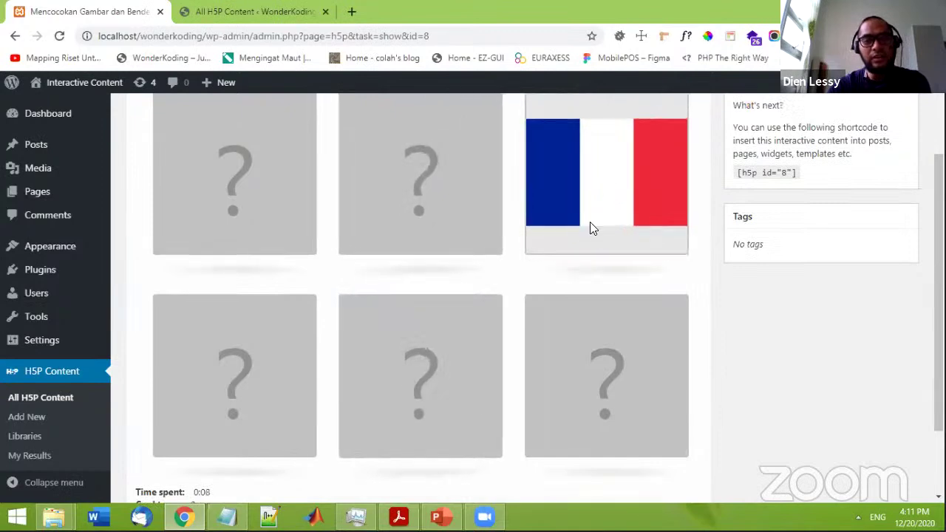
pyautogui.click(266, 355)
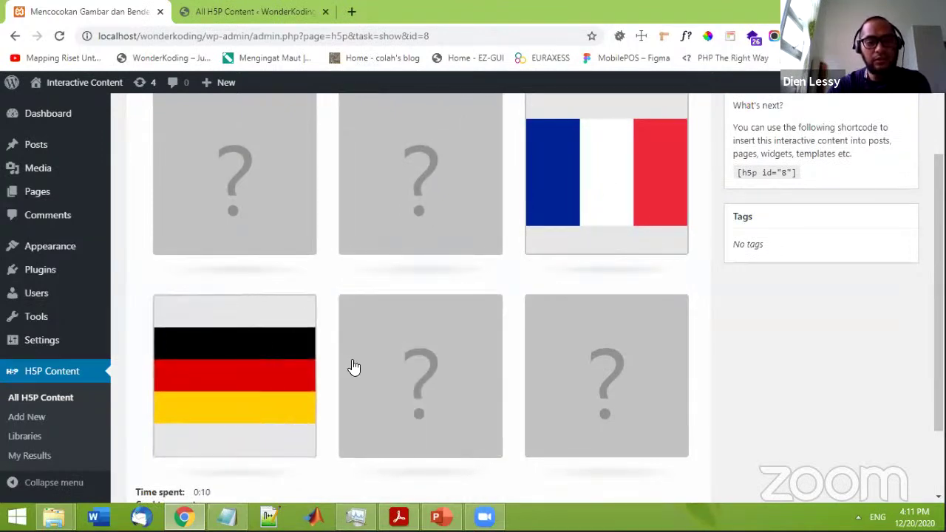
pyautogui.click(250, 190)
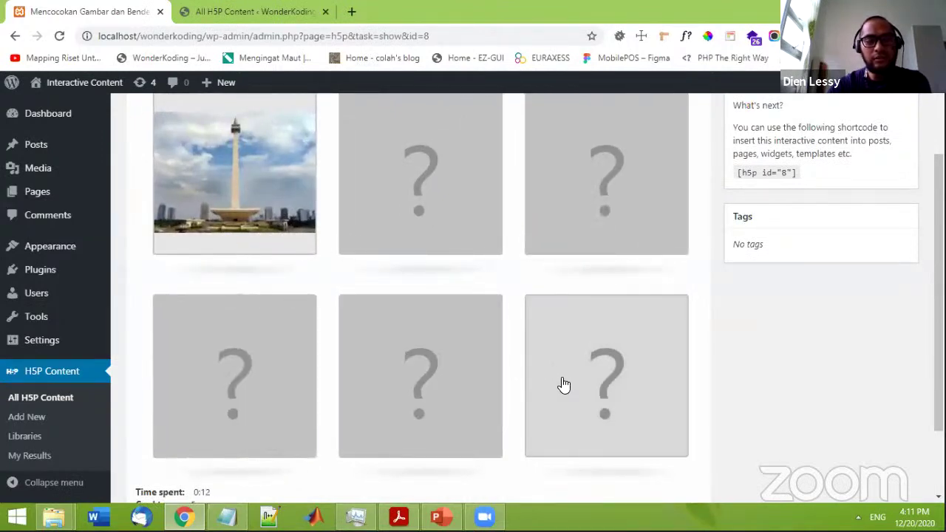
pyautogui.click(561, 383)
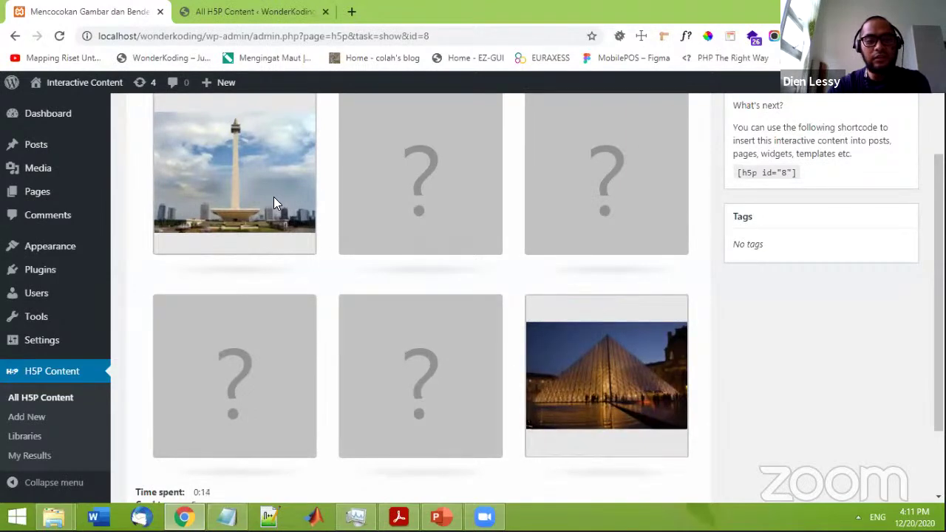
# - Match the Brandenburg Gate with the German flag, and the Monas tower with the Indonesian flag
pyautogui.scroll(-1, 311, 358)
pyautogui.scroll(2, 312, 357)
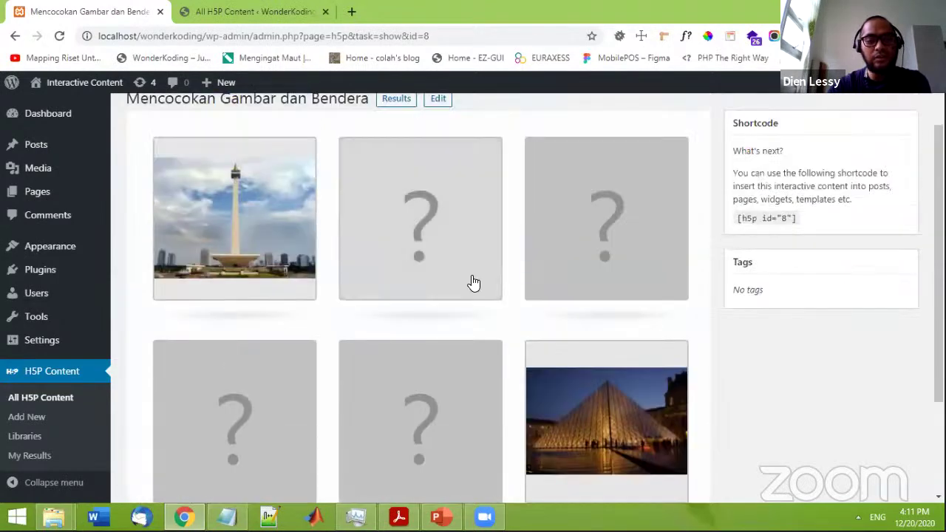
pyautogui.click(473, 281)
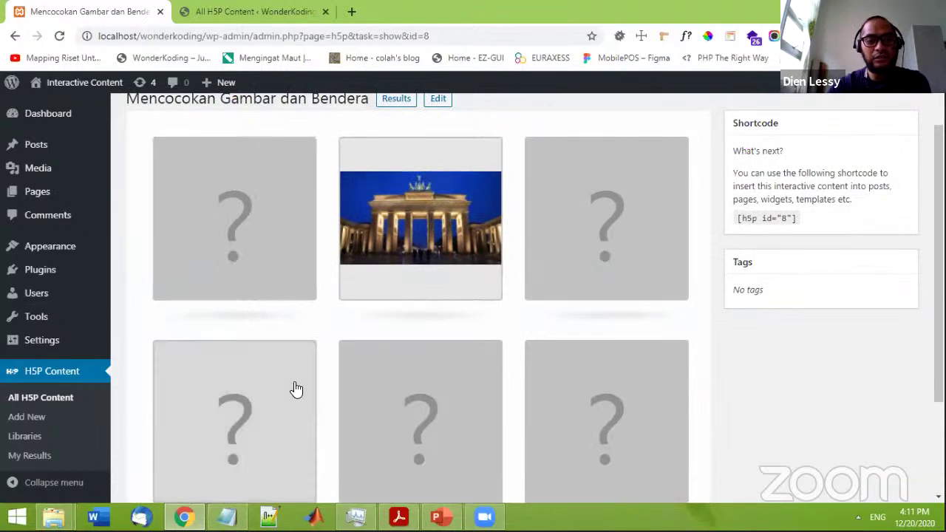
pyautogui.click(314, 393)
pyautogui.click(465, 386)
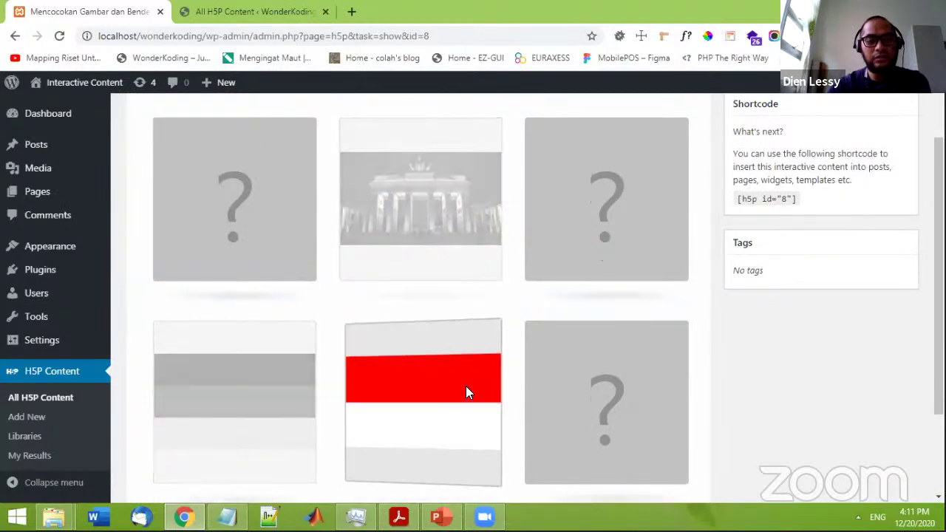
pyautogui.click(291, 227)
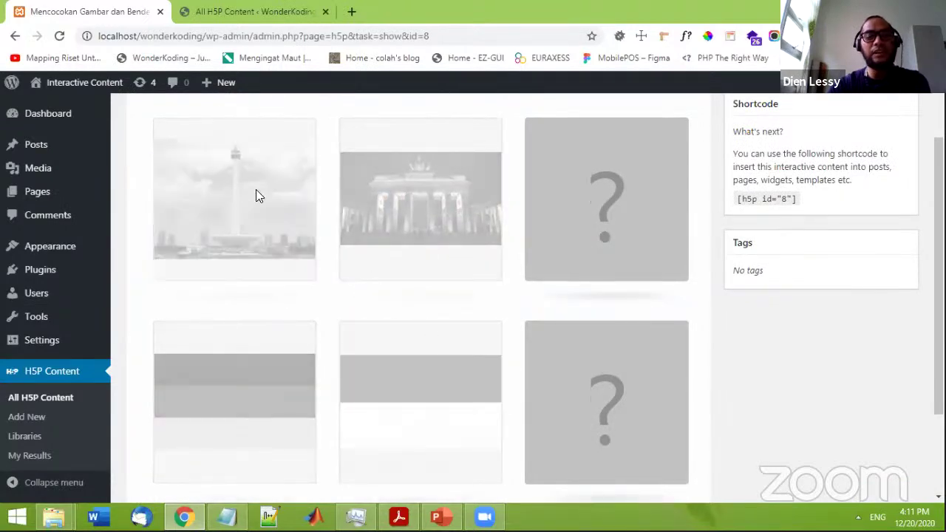
# - Complete the memory game by matching the French flag with the Louvre pyramid, and look over the finished board
pyautogui.scroll(-2, 343, 215)
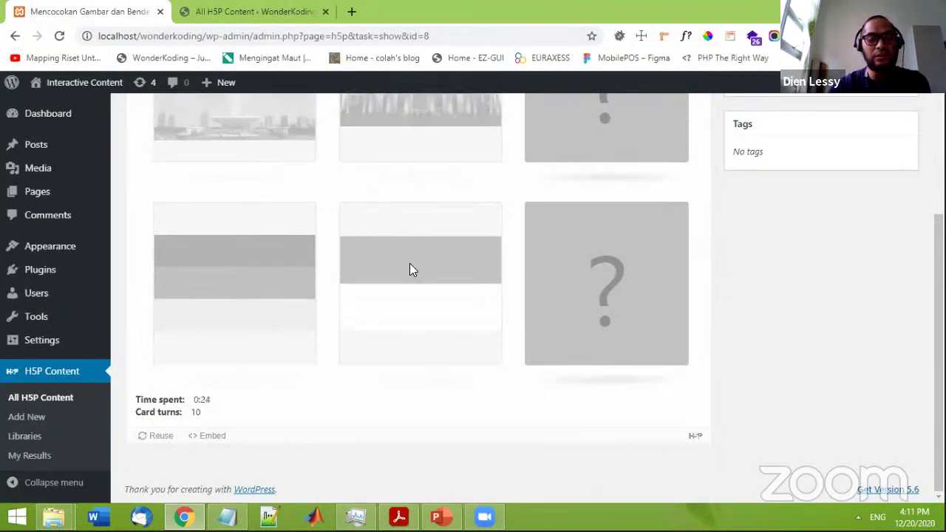
pyautogui.scroll(2, 444, 258)
pyautogui.click(667, 226)
pyautogui.click(628, 372)
pyautogui.scroll(-2, 768, 355)
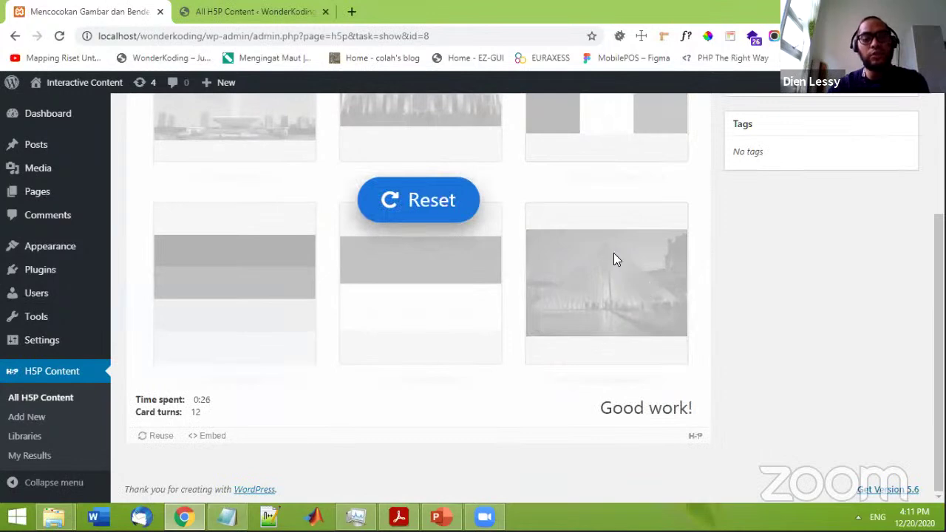
pyautogui.scroll(2, 639, 318)
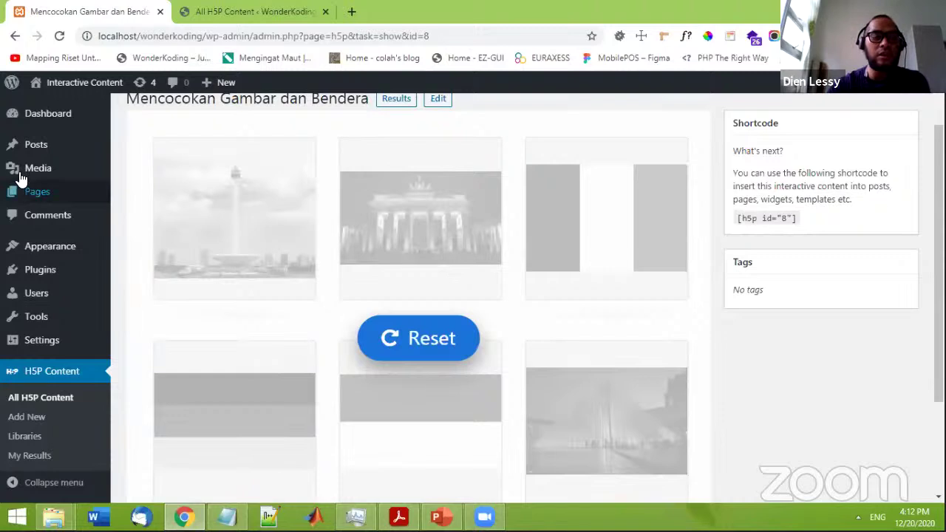
# - Start a new post and title it "Mencocokan Bendera dan Simbol"
pyautogui.moveTo(31, 166)
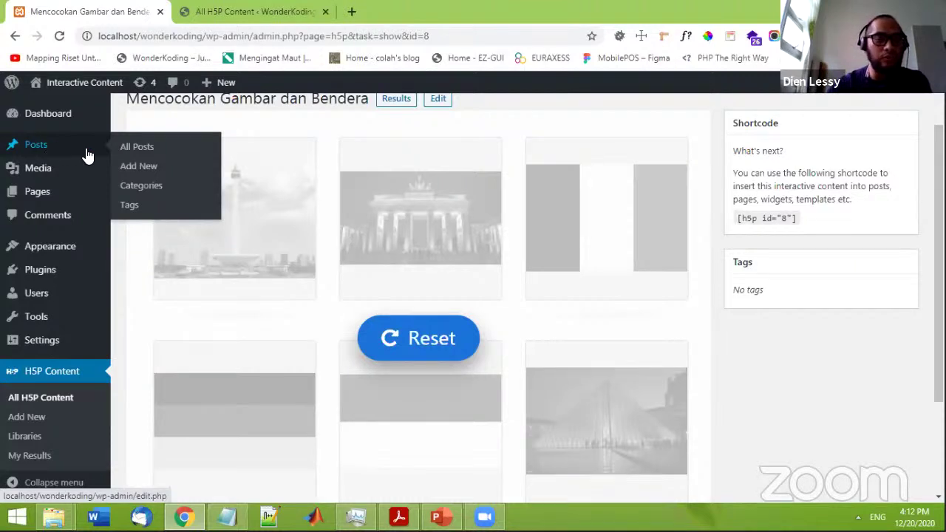
pyautogui.click(124, 174)
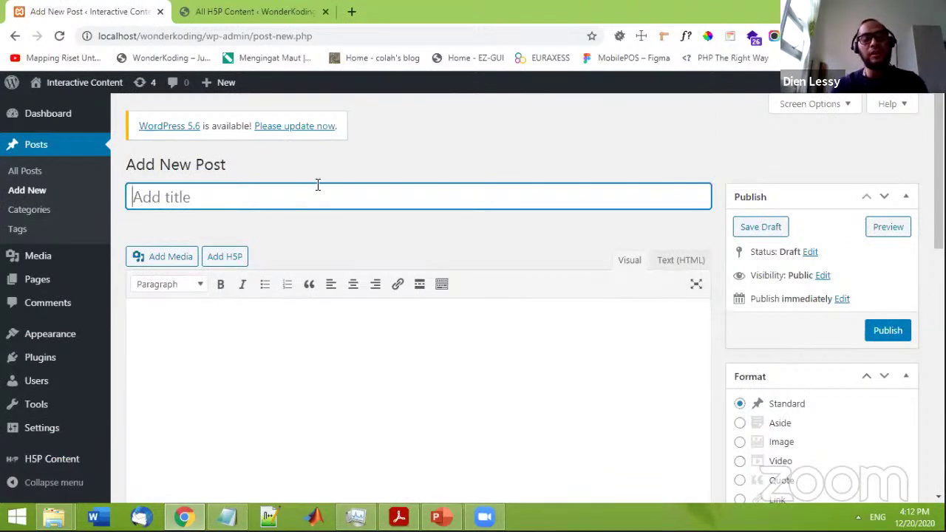
pyautogui.write('Mencockn')
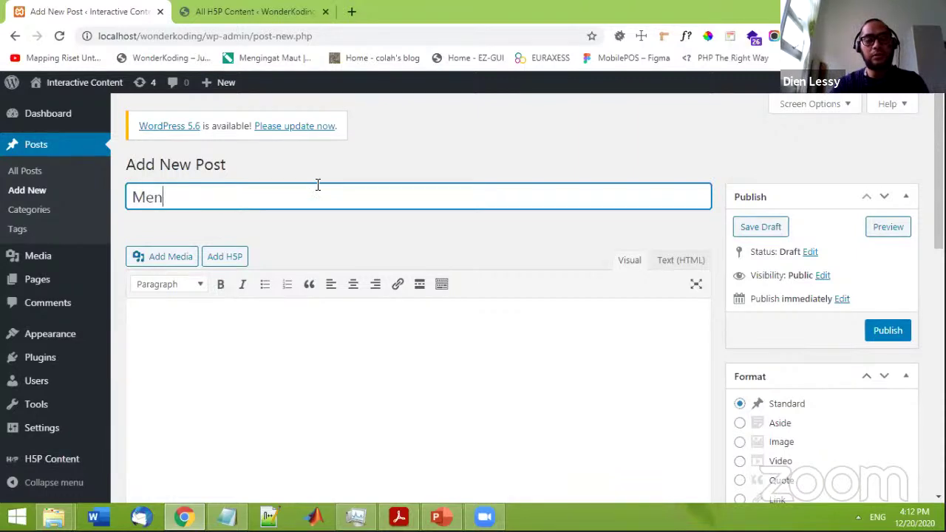
pyautogui.press('BackSpace')
pyautogui.press('BackSpace')
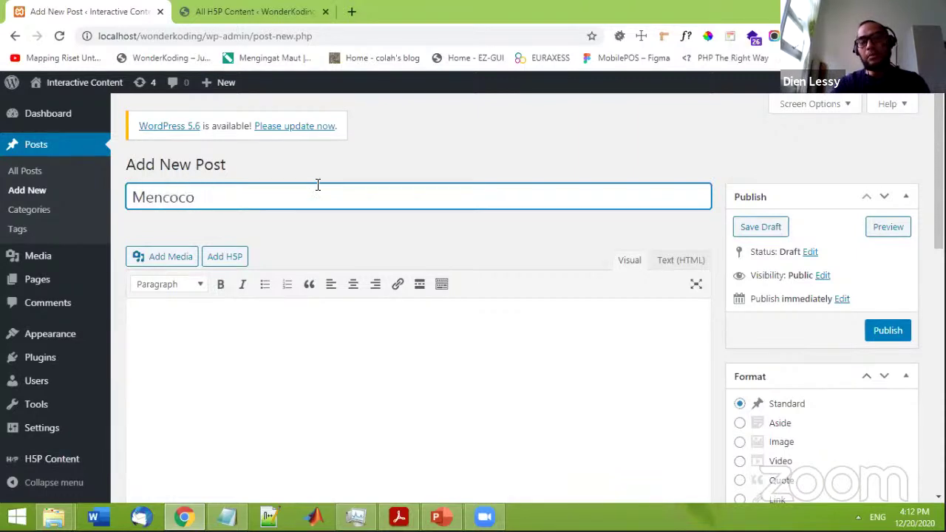
pyautogui.write('okan ')
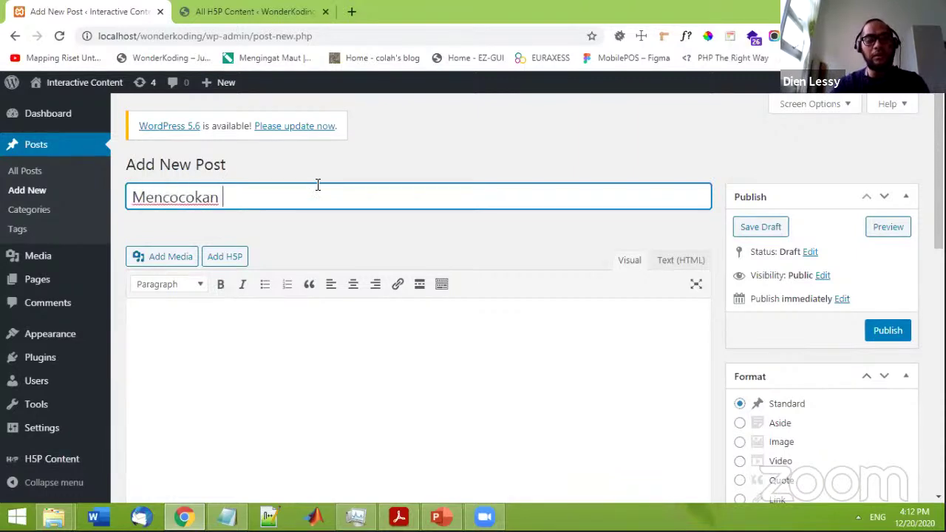
pyautogui.write('G')
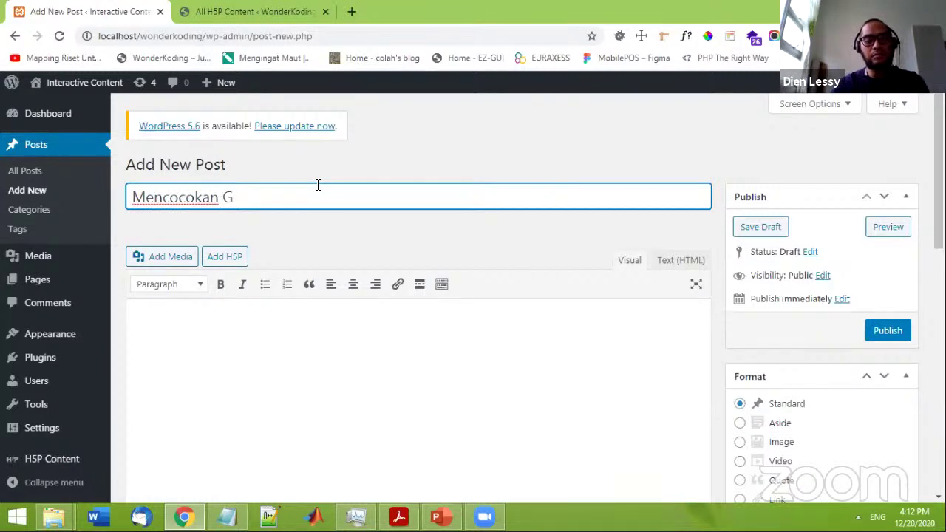
pyautogui.press('BackSpace')
pyautogui.write('Bendera dan')
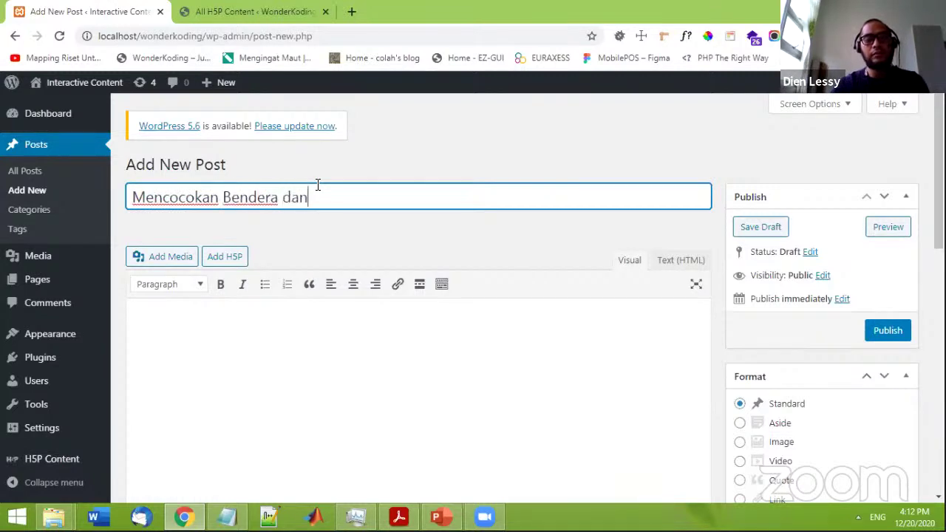
pyautogui.write(' Lan')
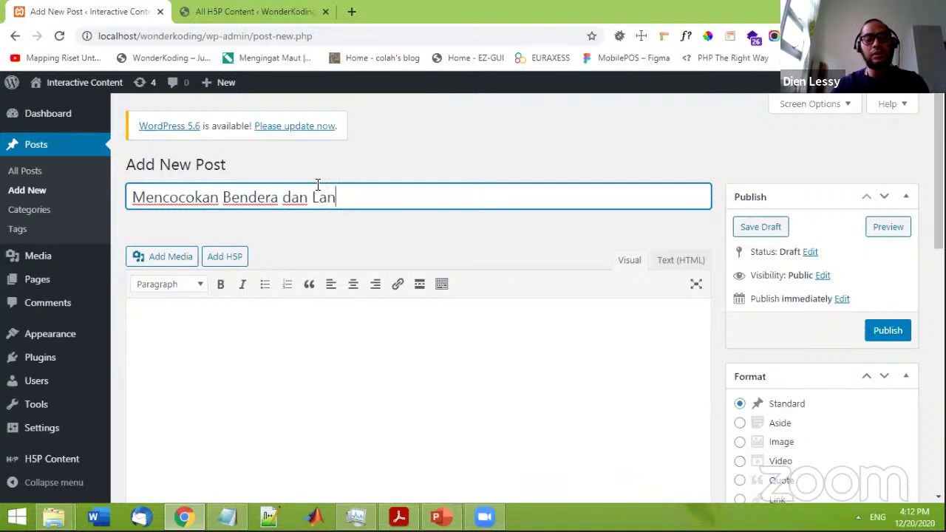
pyautogui.press('BackSpace')
pyautogui.press('BackSpace')
pyautogui.press('BackSpace')
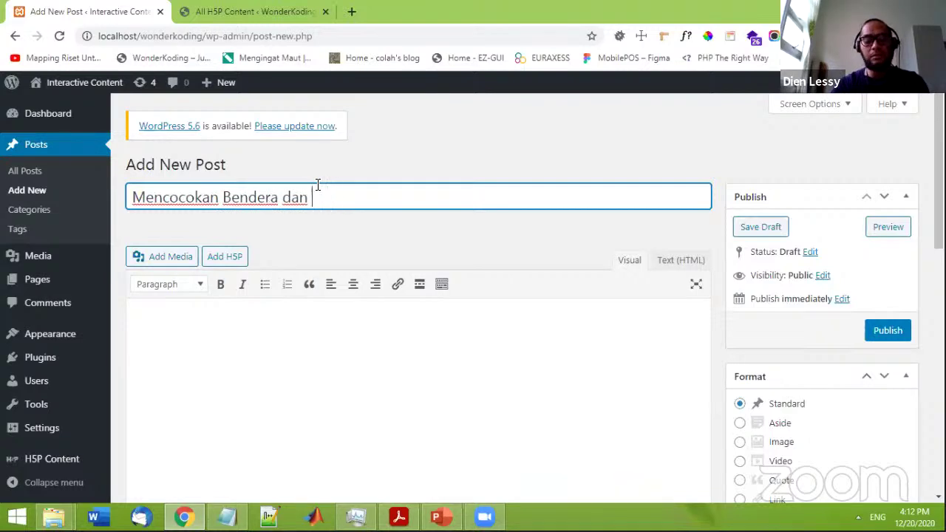
pyautogui.write('Sy')
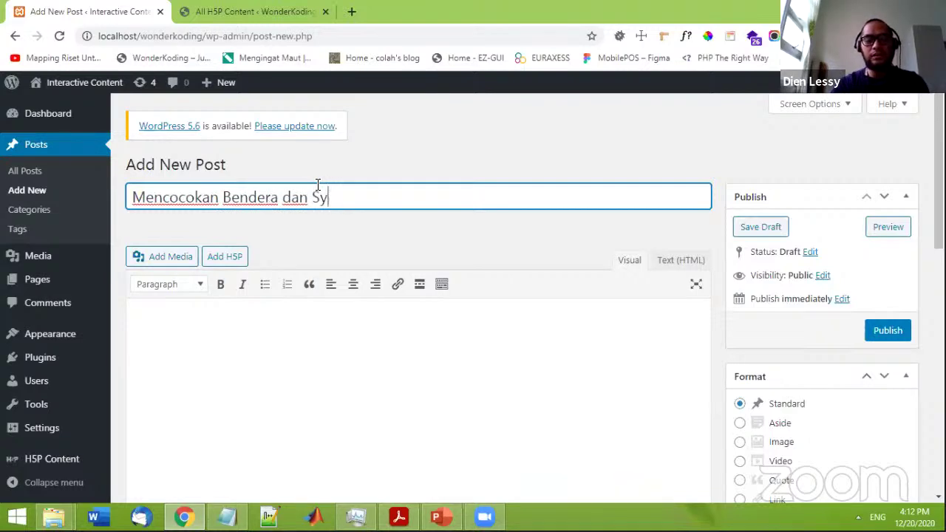
pyautogui.press('BackSpace')
pyautogui.write('mbil')
pyautogui.press('BackSpace')
pyautogui.press('BackSpace')
pyautogui.press('BackSpace')
pyautogui.press('BackSpace')
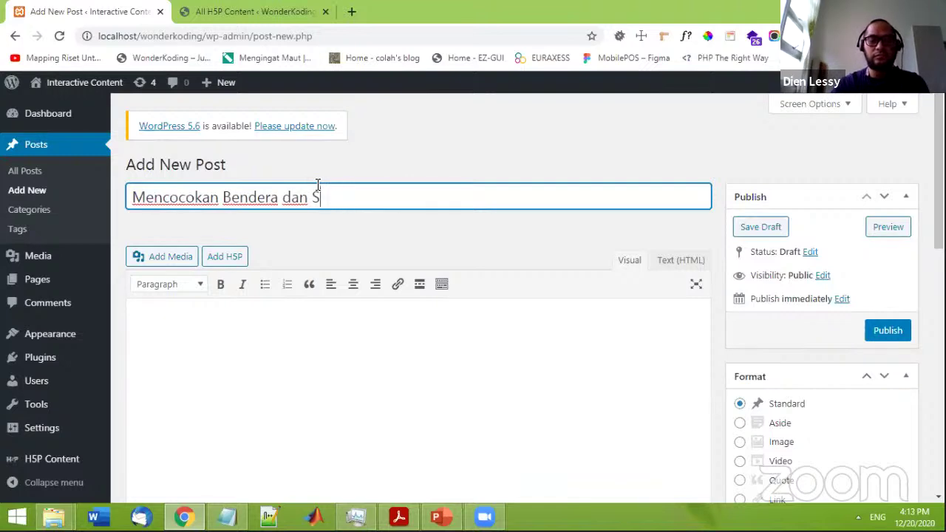
pyautogui.write('imbol')
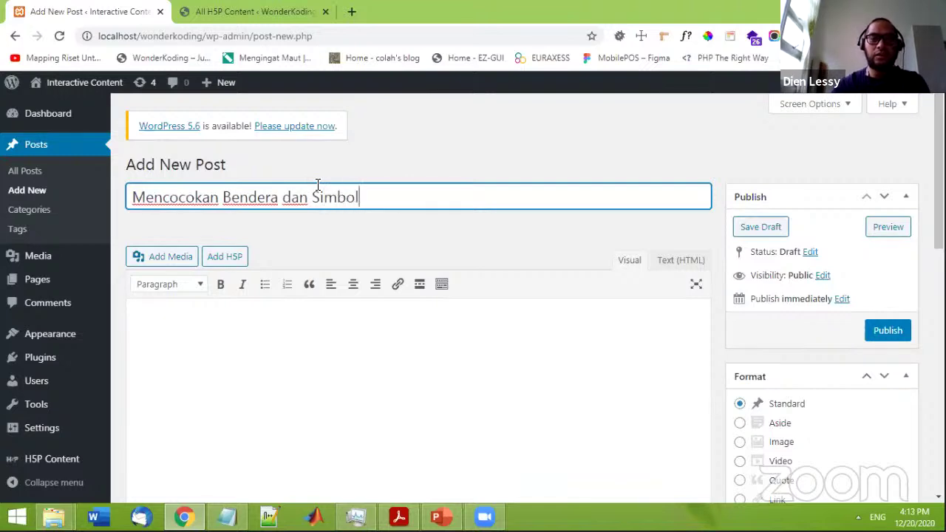
# - Insert the "Mencocokan Gambar dan Bendera" memory game into the post body as H5P content
pyautogui.scroll(-2, 395, 146)
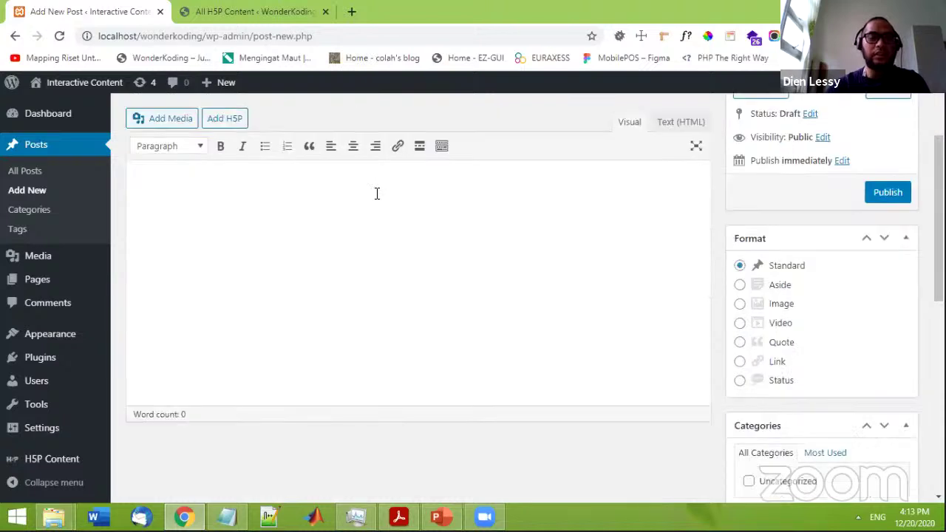
pyautogui.scroll(2, 302, 294)
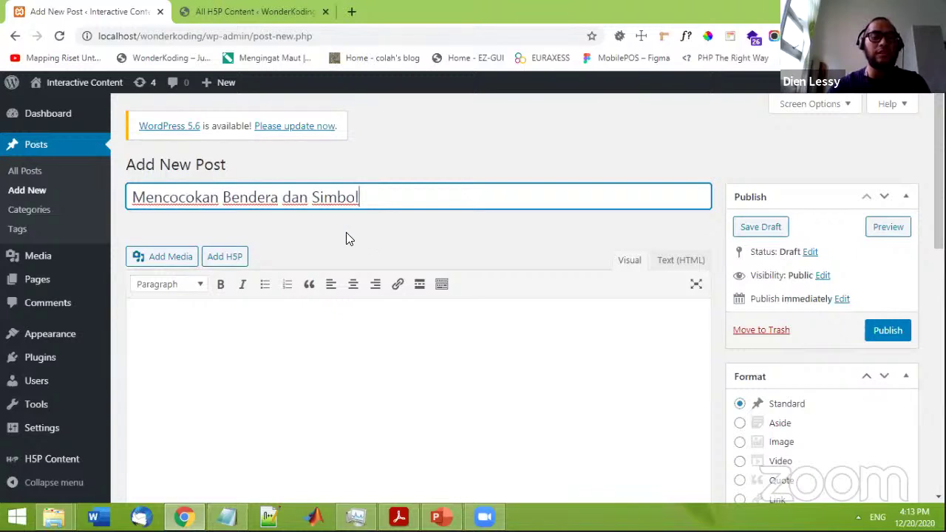
pyautogui.click(234, 264)
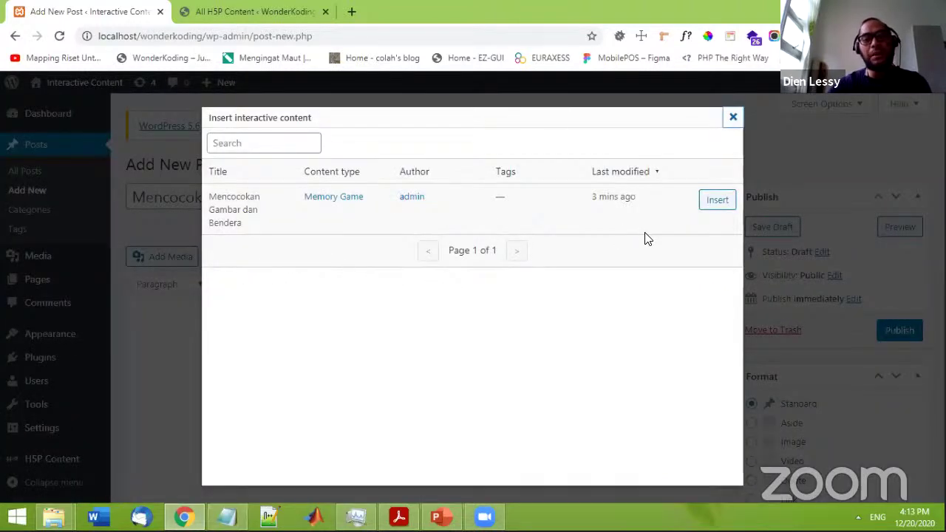
pyautogui.click(716, 201)
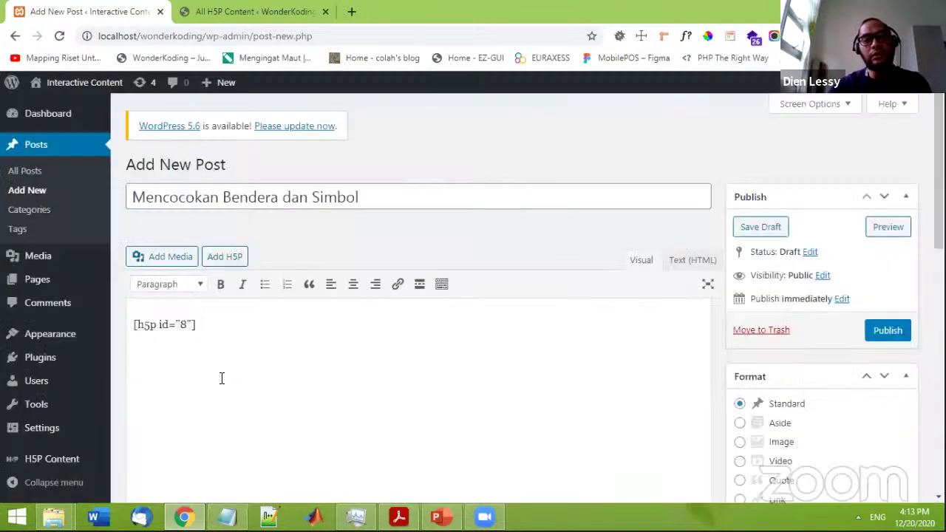
# - Add a line with the text "Berikut" above the H5P shortcode in the post body
pyautogui.click(133, 326)
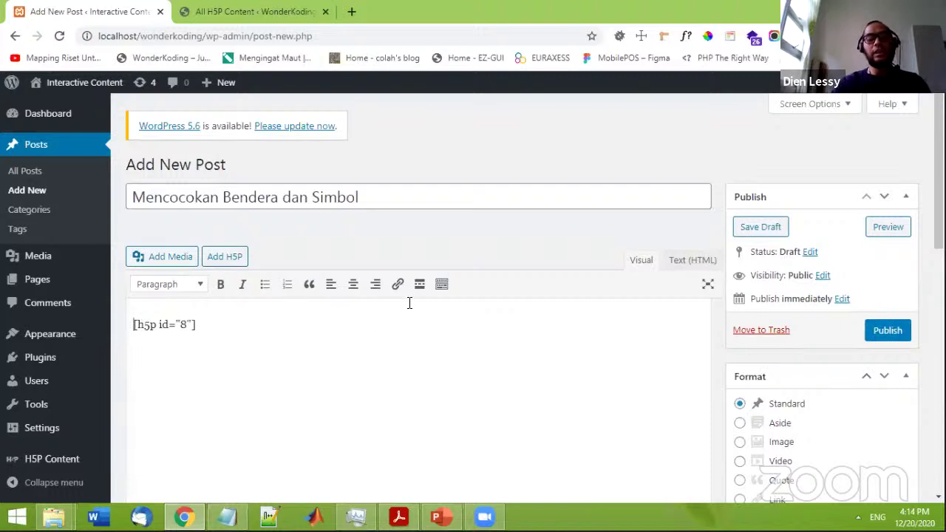
pyautogui.press('Return')
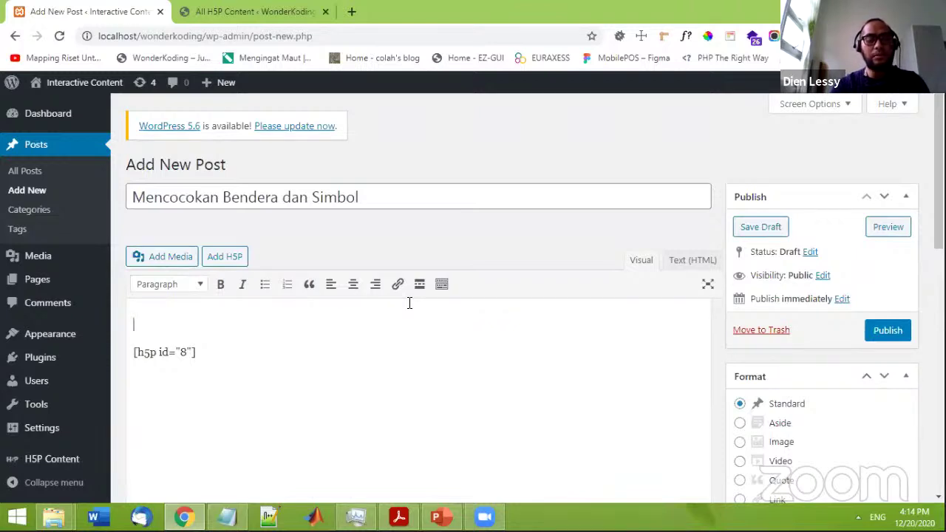
pyautogui.write('error')
pyautogui.press('BackSpace')
pyautogui.press('BackSpace')
pyautogui.press('BackSpace')
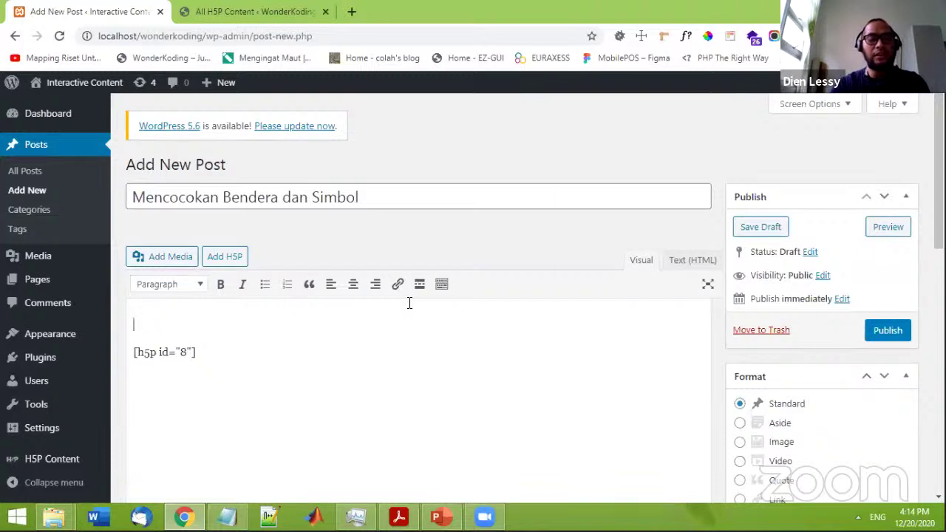
pyautogui.write('Berikut')
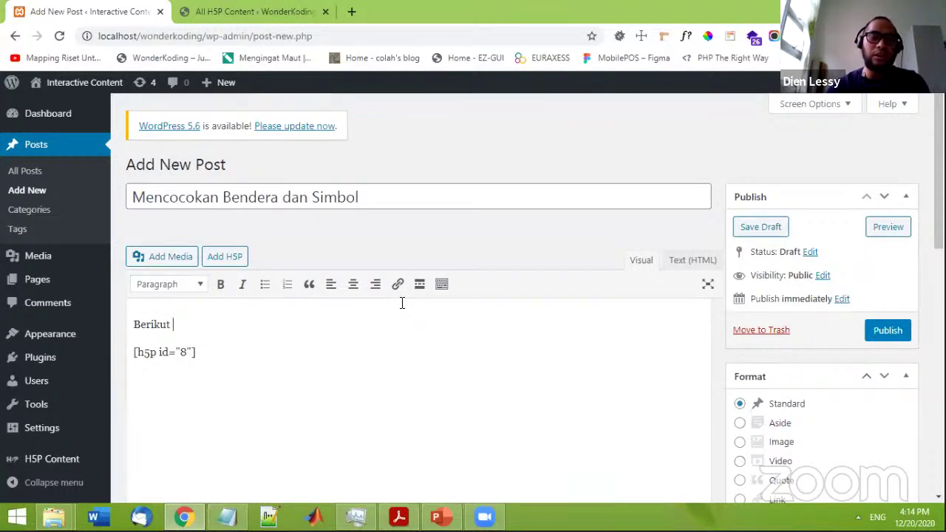
# - Publish the "Mencocokan Bendera dan Simbol" post and open its preview on the site
pyautogui.click(902, 332)
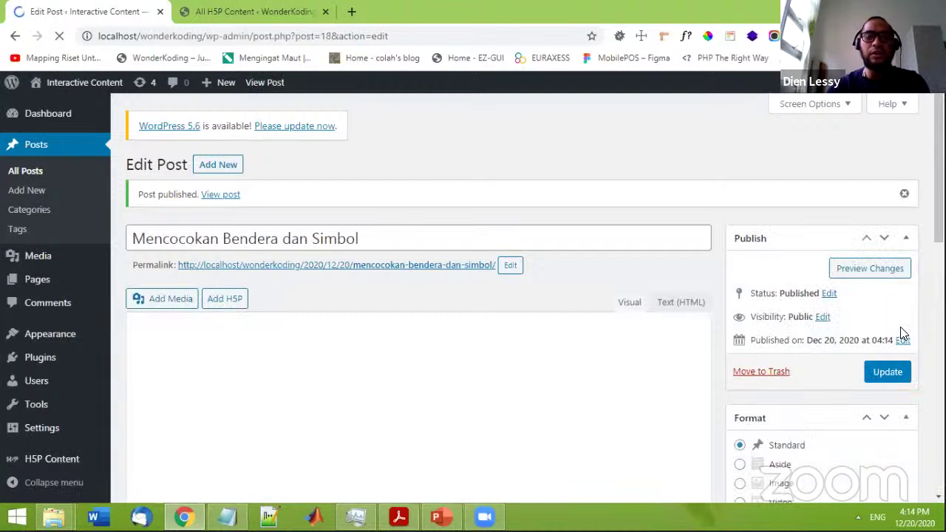
pyautogui.click(864, 280)
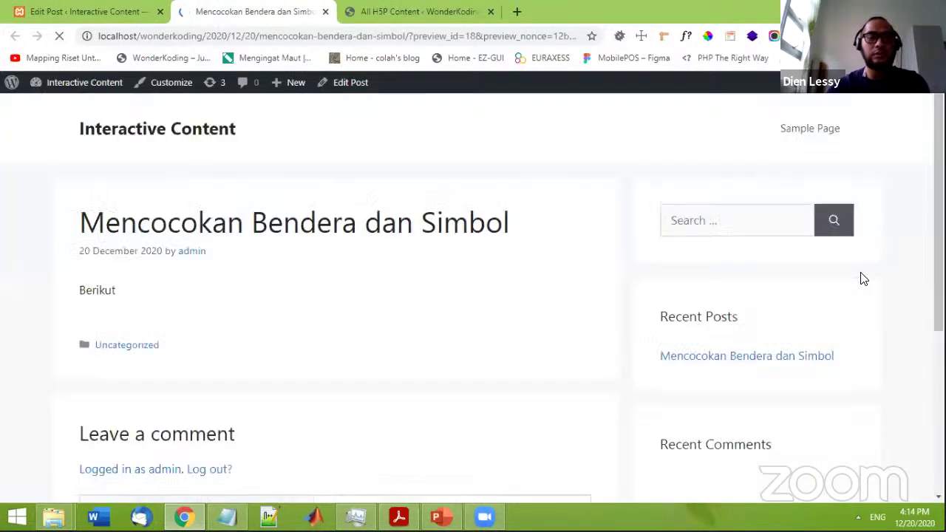
# - Examine how the embedded memory game is laid out in the previewed "Mencocokan Bendera dan Simbol" post
pyautogui.scroll(-2, 523, 353)
pyautogui.scroll(-4, 524, 353)
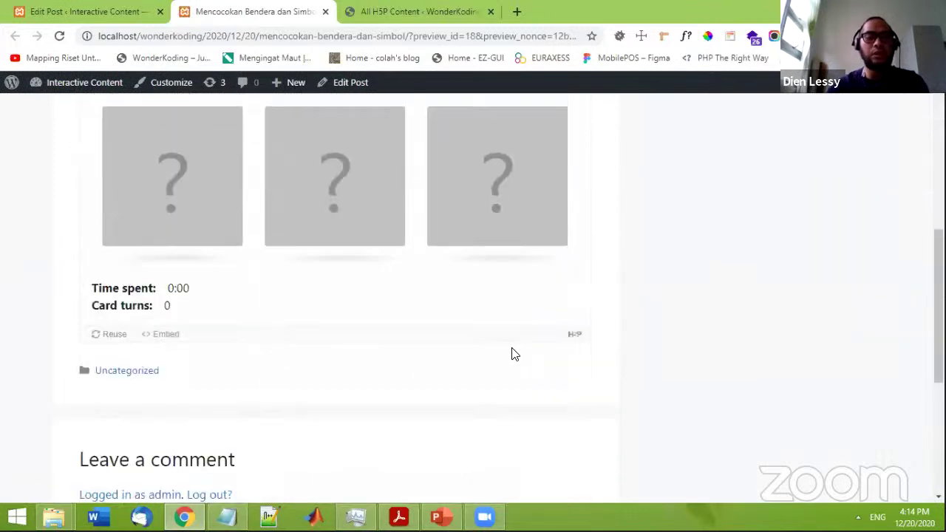
pyautogui.scroll(4, 503, 328)
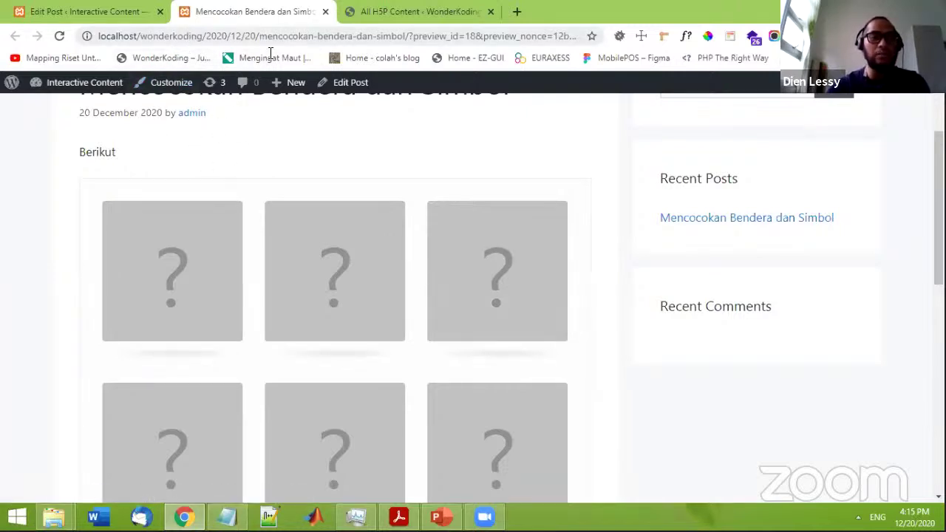
pyautogui.click(354, 16)
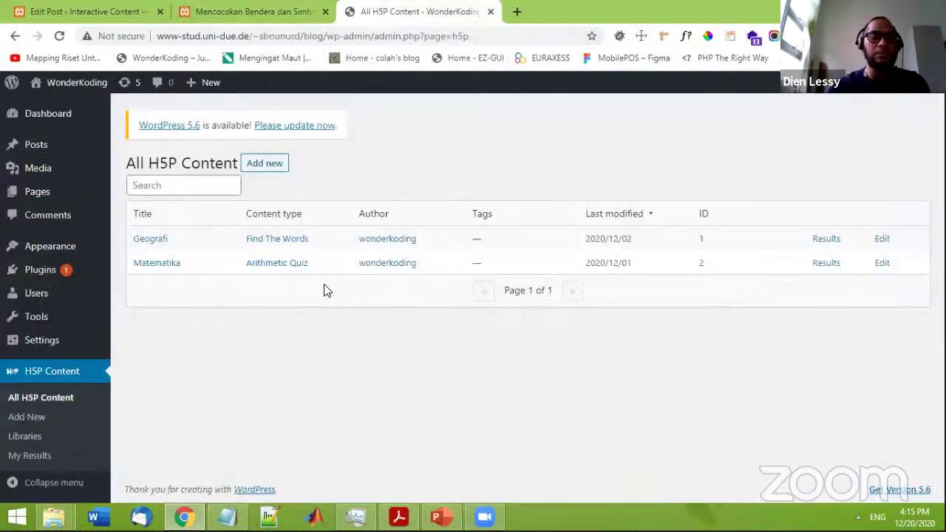
pyautogui.click(238, 16)
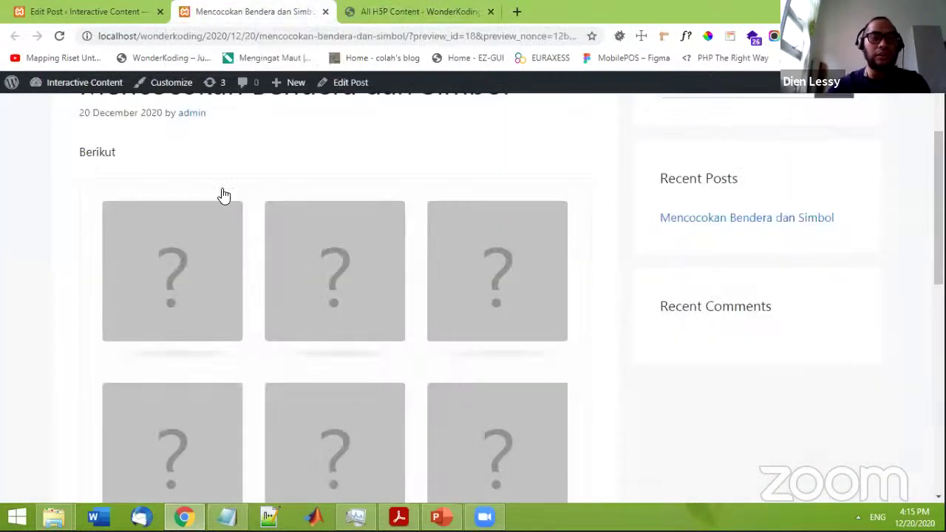
pyautogui.scroll(-3, 299, 279)
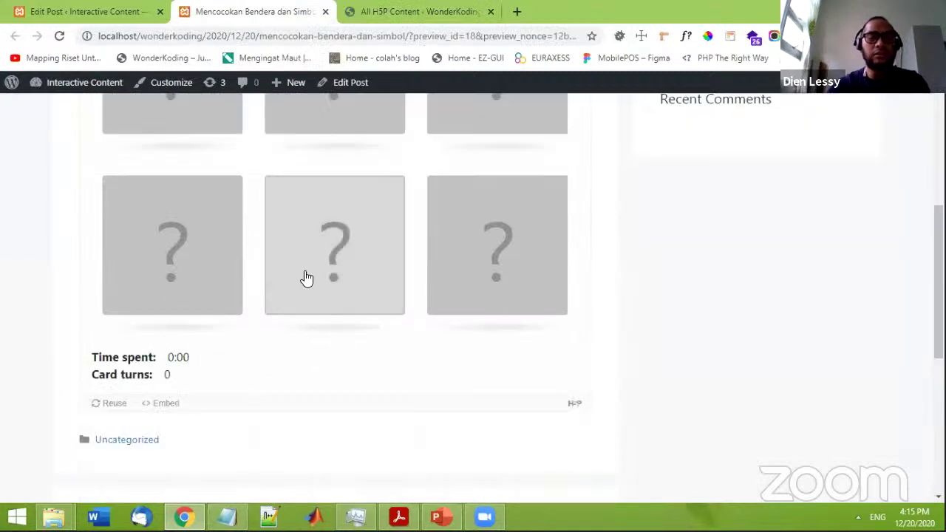
pyautogui.scroll(2, 306, 278)
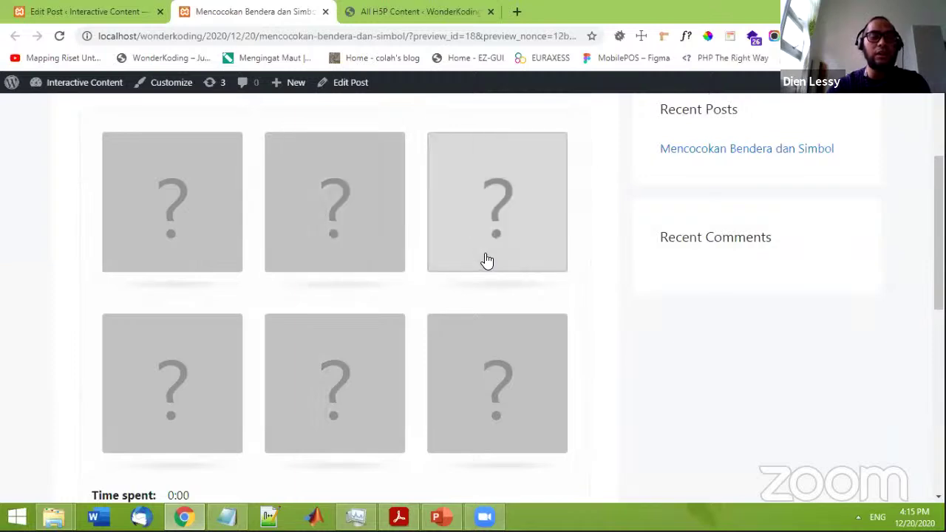
pyautogui.scroll(-1, 484, 262)
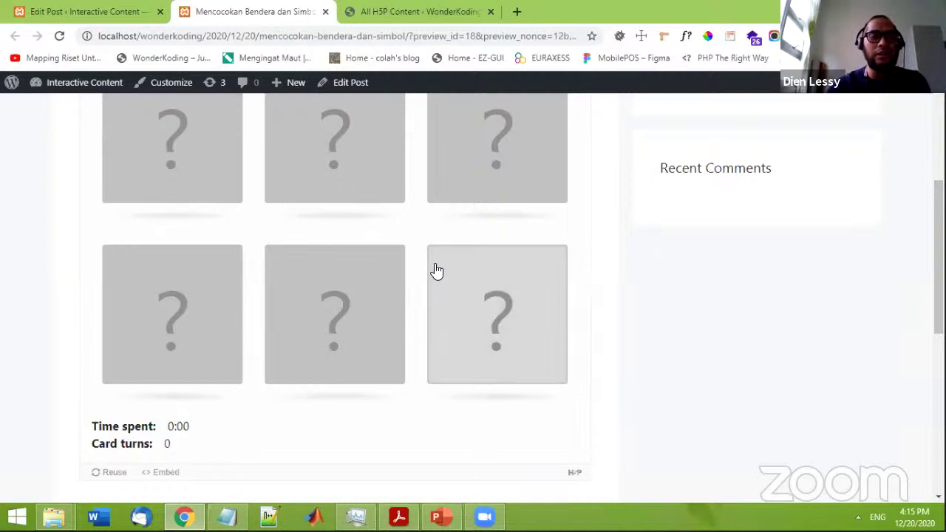
pyautogui.scroll(2, 347, 267)
pyautogui.scroll(-2, 347, 271)
# - Play the embedded memory game through, pairing the French flag with the Louvre pyramid, the Indonesian flag with Monas, and the German flag with the Brandenburg Gate
pyautogui.click(209, 178)
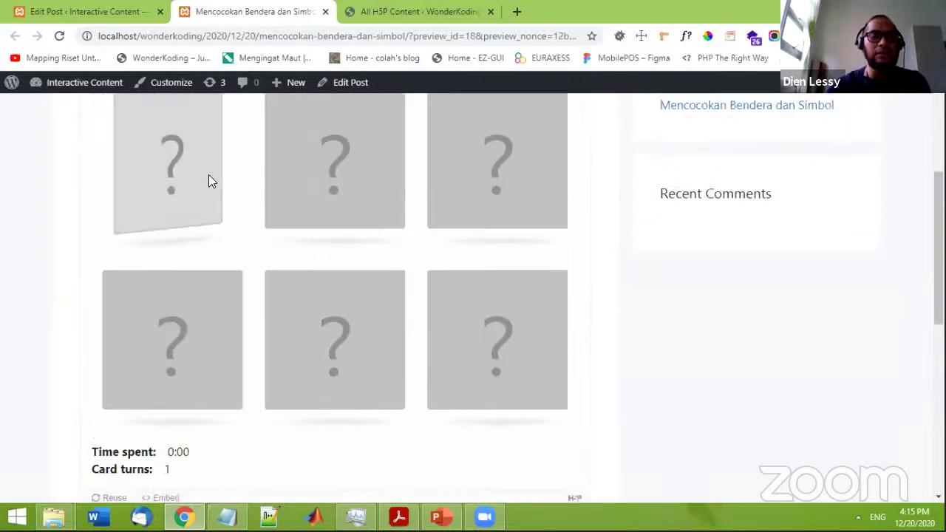
pyautogui.click(470, 359)
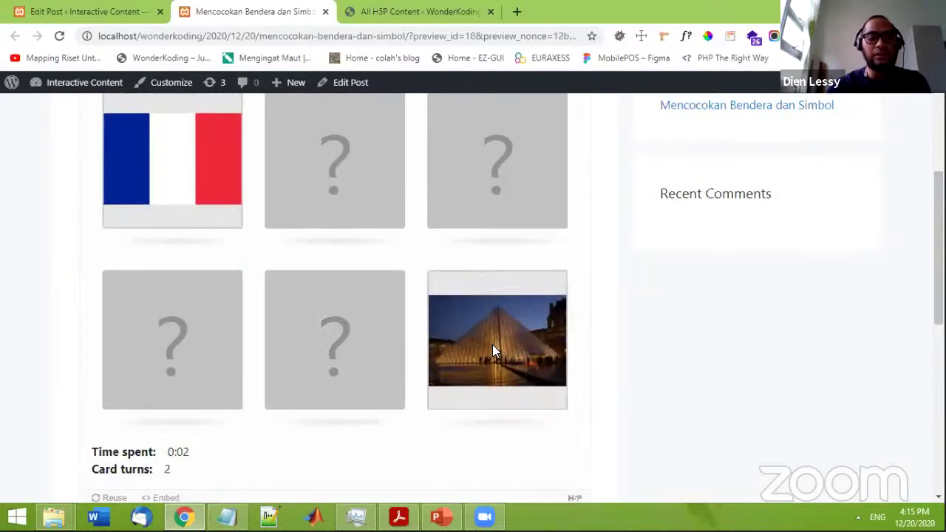
pyautogui.click(479, 183)
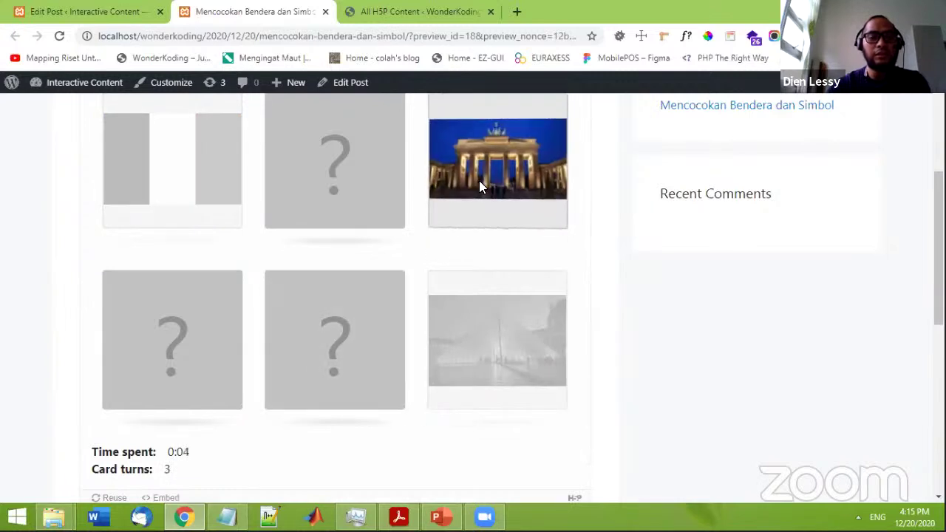
pyautogui.click(209, 346)
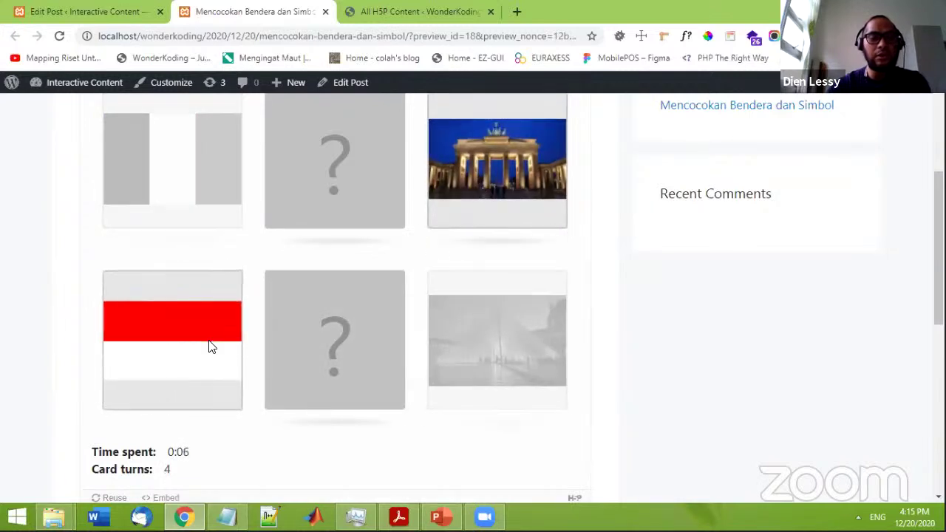
pyautogui.click(394, 185)
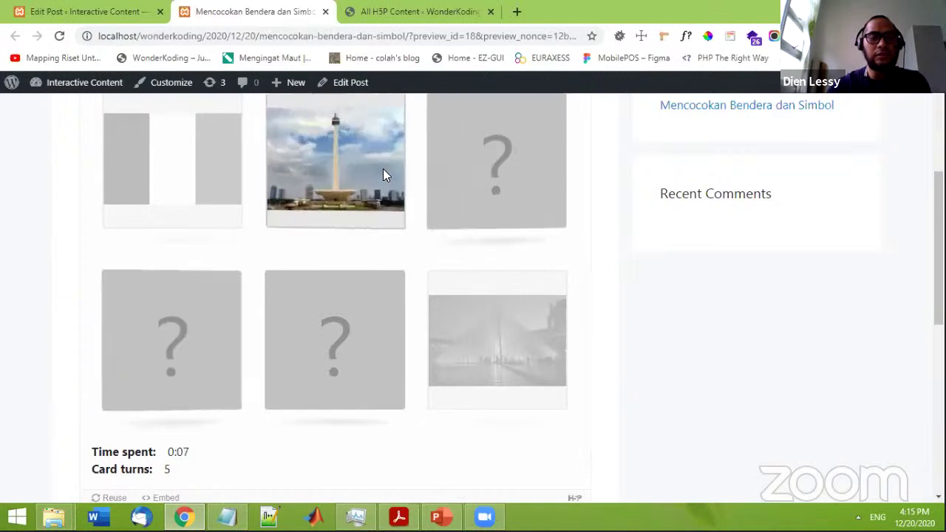
pyautogui.click(137, 350)
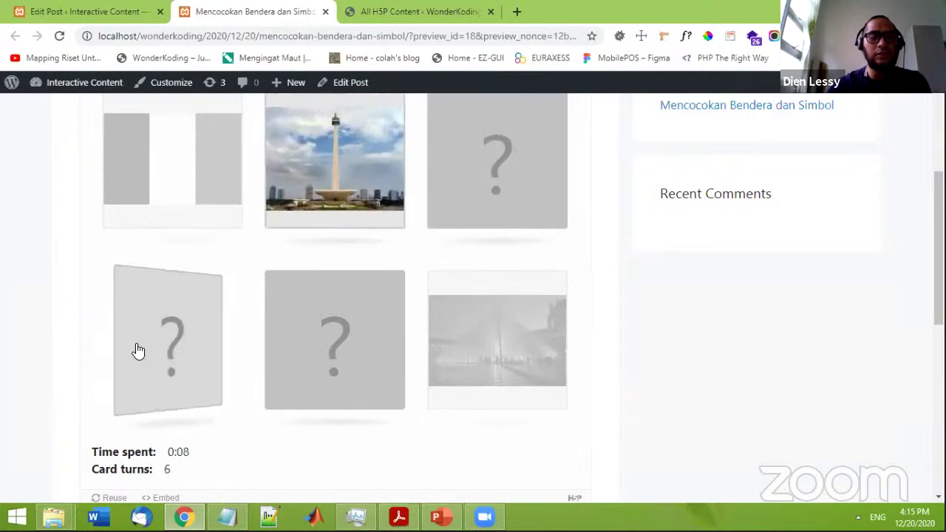
pyautogui.click(330, 360)
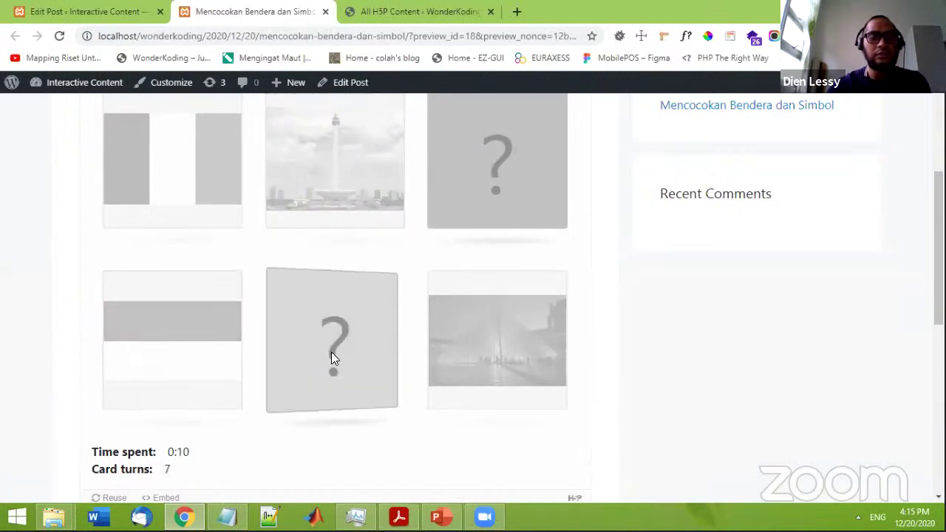
pyautogui.click(496, 208)
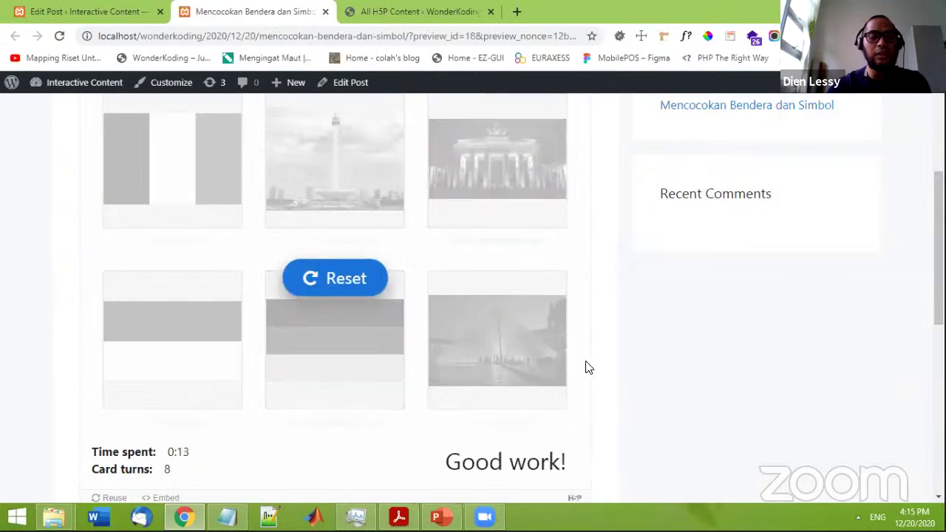
# - Leave the post preview and go to the site's front page at localhost/wonderkoding/
pyautogui.scroll(-2, 587, 367)
pyautogui.scroll(1, 550, 392)
pyautogui.scroll(4, 544, 399)
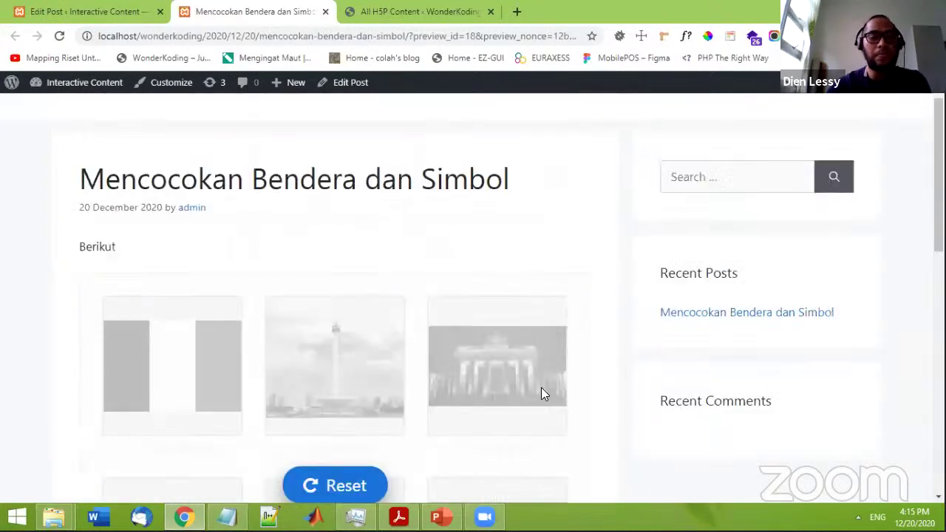
pyautogui.scroll(-2, 470, 355)
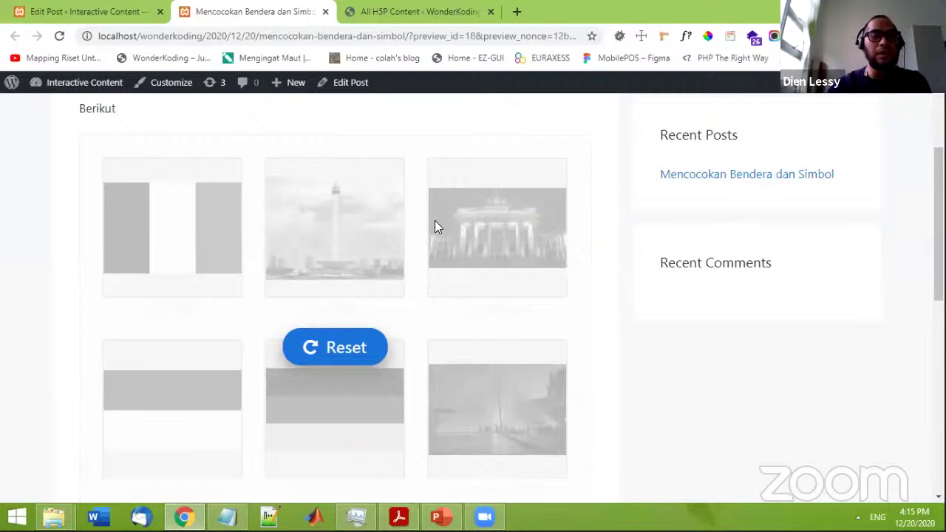
pyautogui.scroll(3, 448, 300)
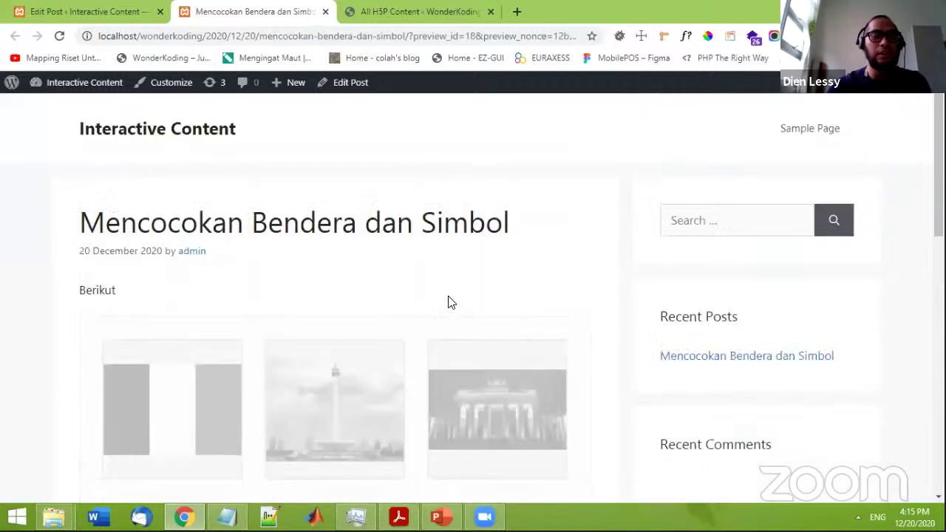
pyautogui.click(12, 86)
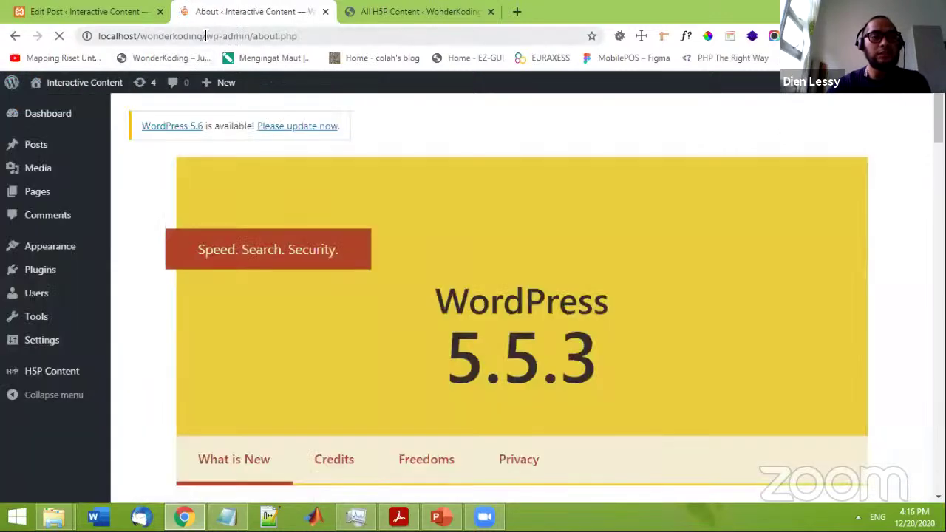
pyautogui.moveTo(206, 35); pyautogui.dragTo(445, 38)
pyautogui.press('BackSpace')
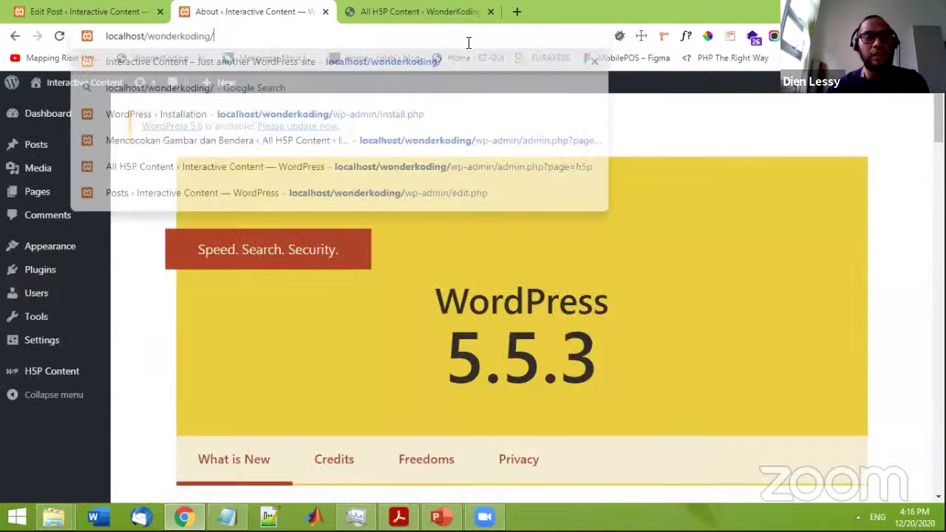
pyautogui.press('Return')
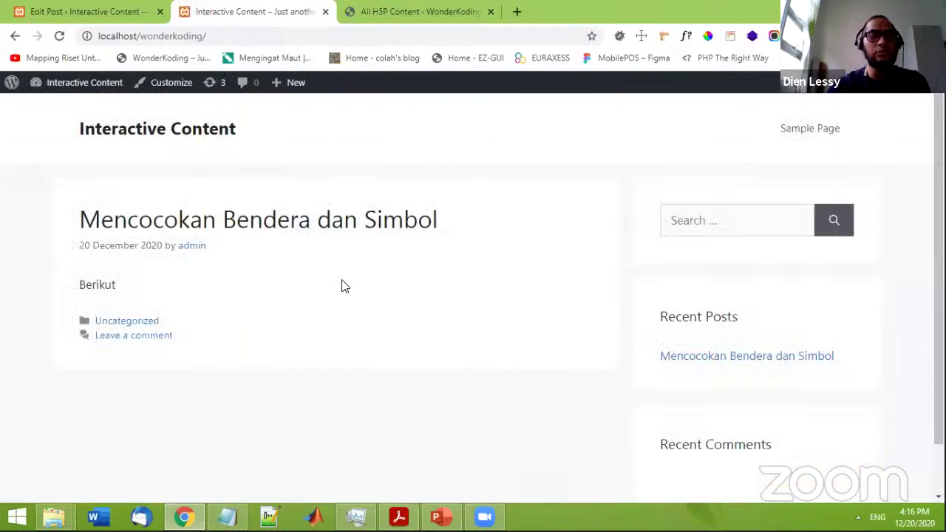
# - Open the "Mencocokan Bendera dan Simbol" post from the front page's post listing
pyautogui.scroll(-2, 327, 289)
pyautogui.scroll(2, 337, 314)
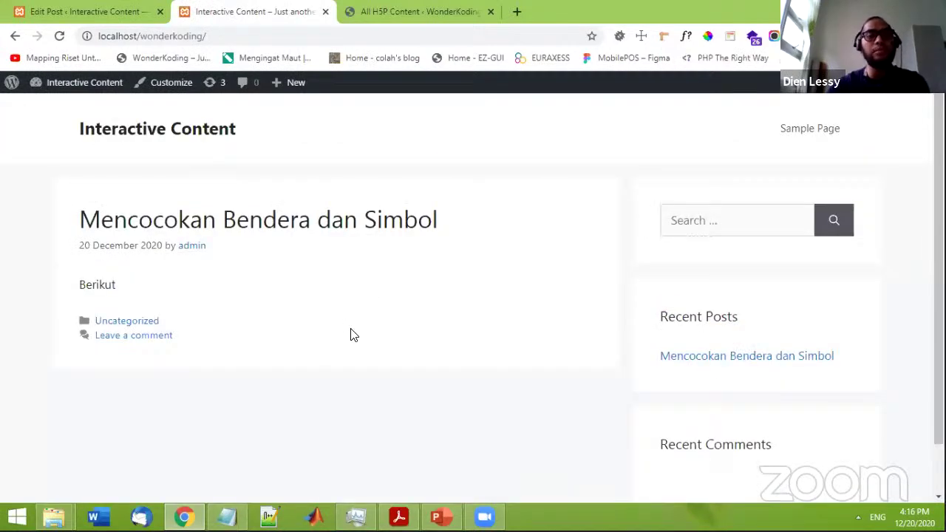
pyautogui.click(341, 229)
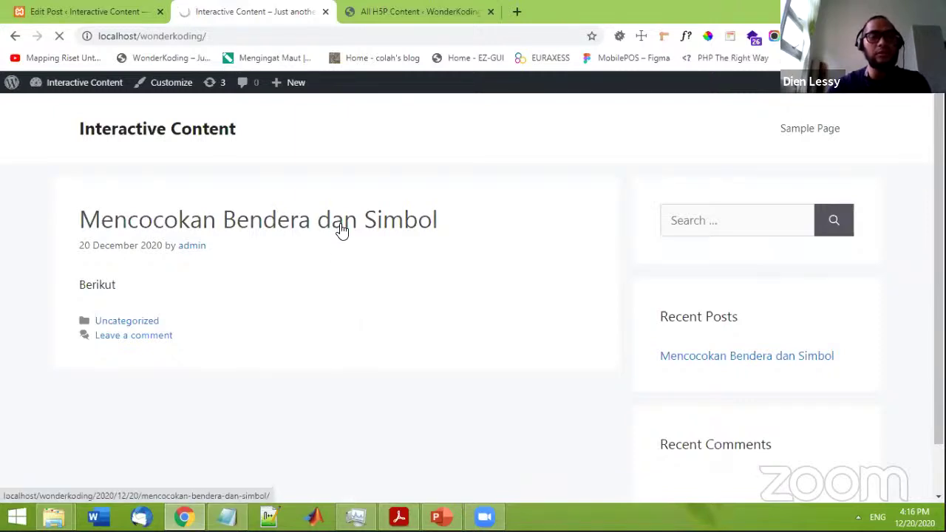
# - Look over the memory game in the published post "Mencocokan Bendera dan Simbol"
pyautogui.scroll(-3, 353, 337)
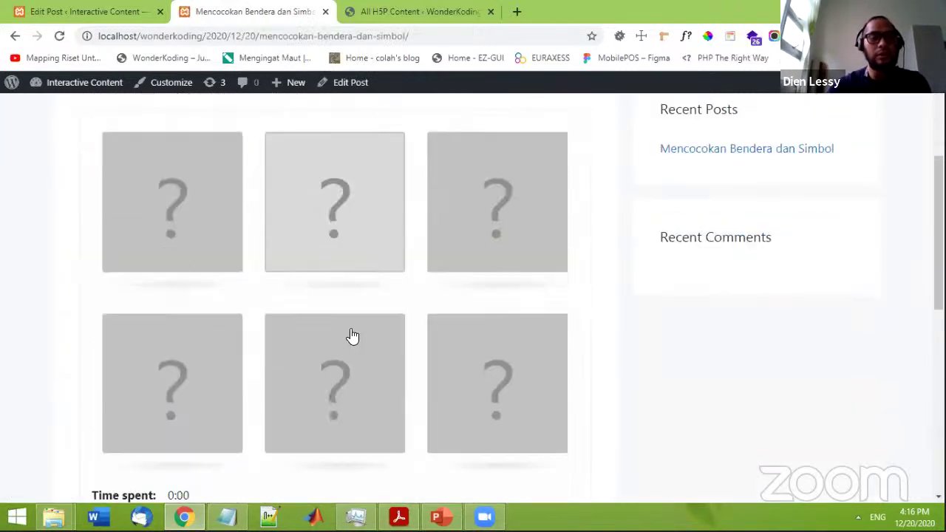
pyautogui.scroll(-3, 342, 340)
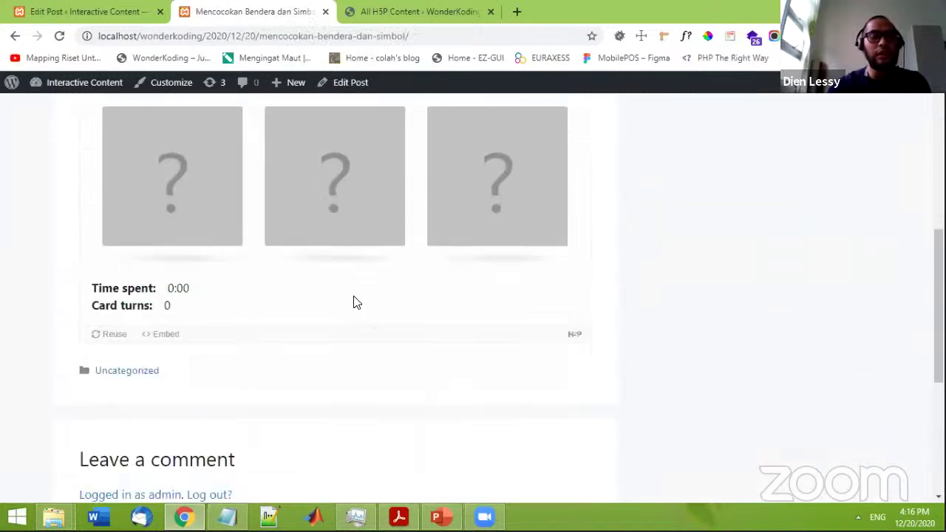
pyautogui.scroll(3, 347, 288)
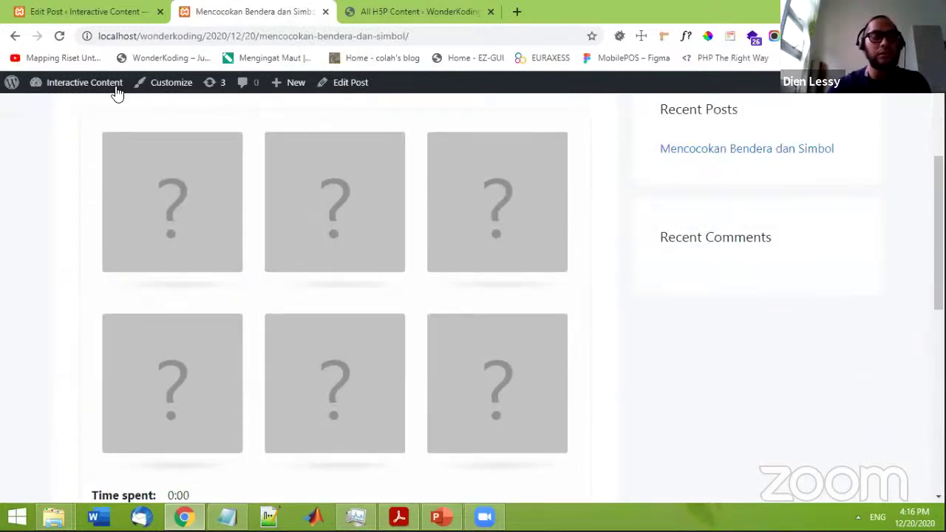
# - Go back to the site admin and start a new H5P content of the Image Hotspots type
pyautogui.click(76, 13)
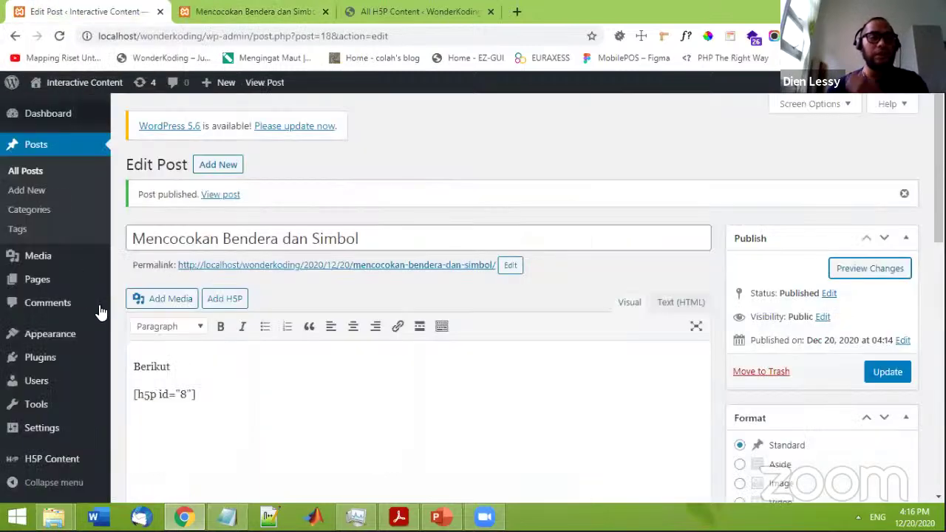
pyautogui.scroll(-4, 89, 369)
pyautogui.scroll(-3, 74, 436)
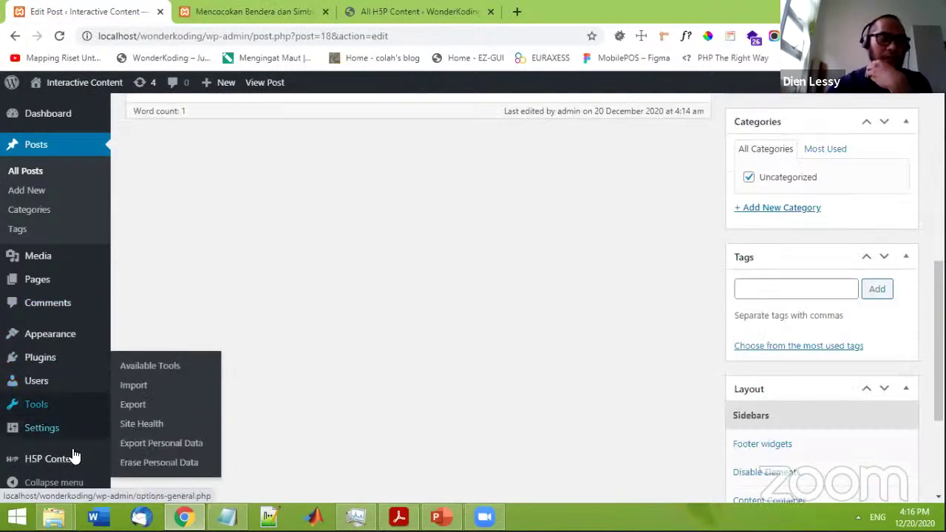
pyautogui.click(75, 459)
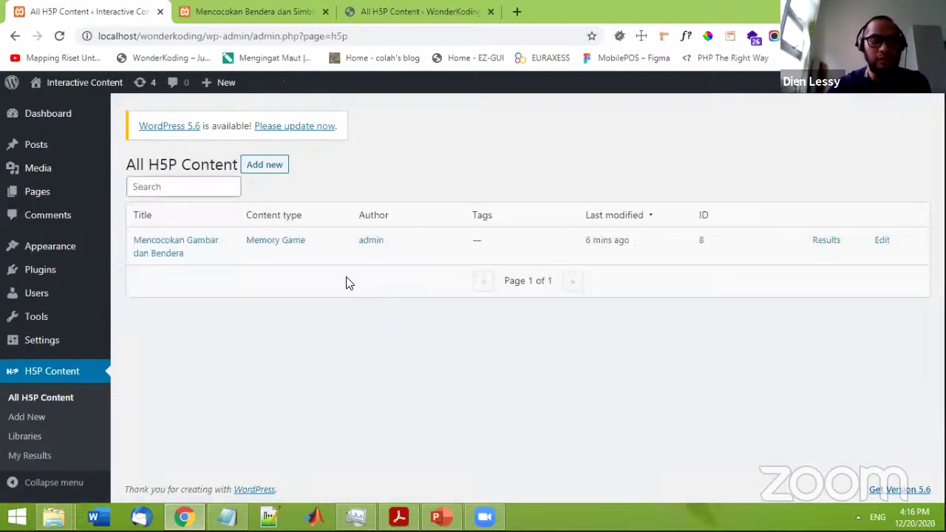
pyautogui.click(254, 166)
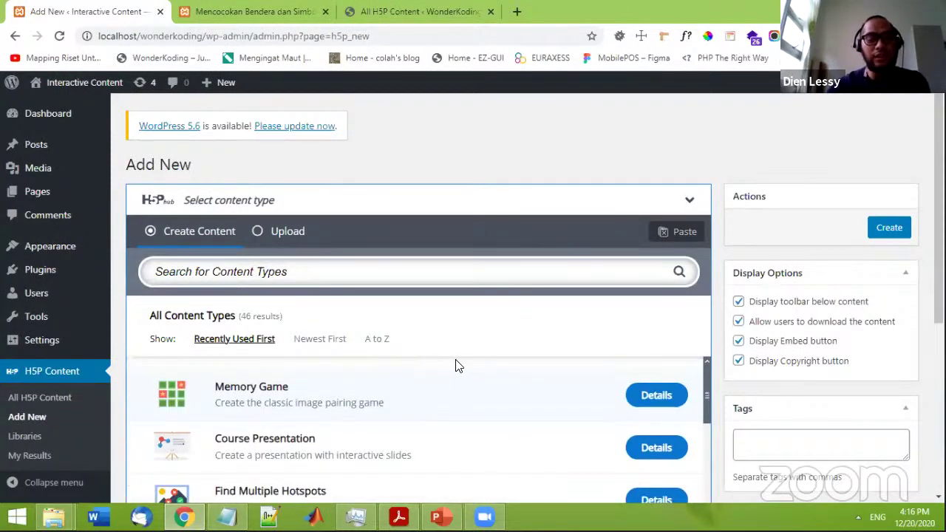
pyautogui.scroll(-3, 499, 360)
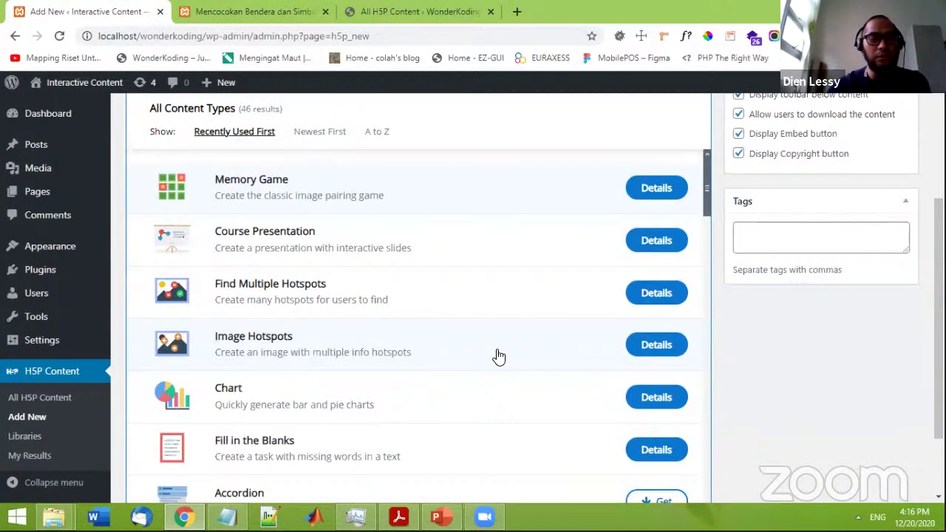
pyautogui.scroll(-1, 497, 356)
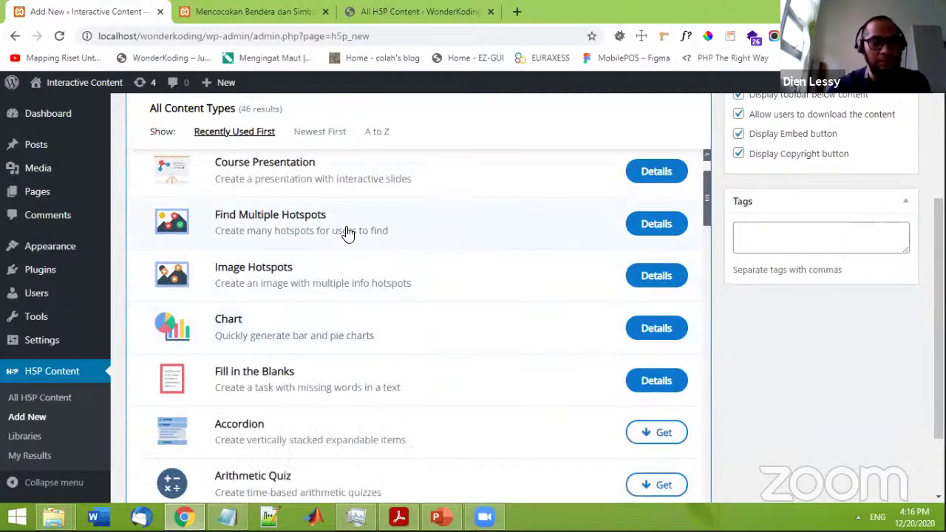
pyautogui.click(368, 279)
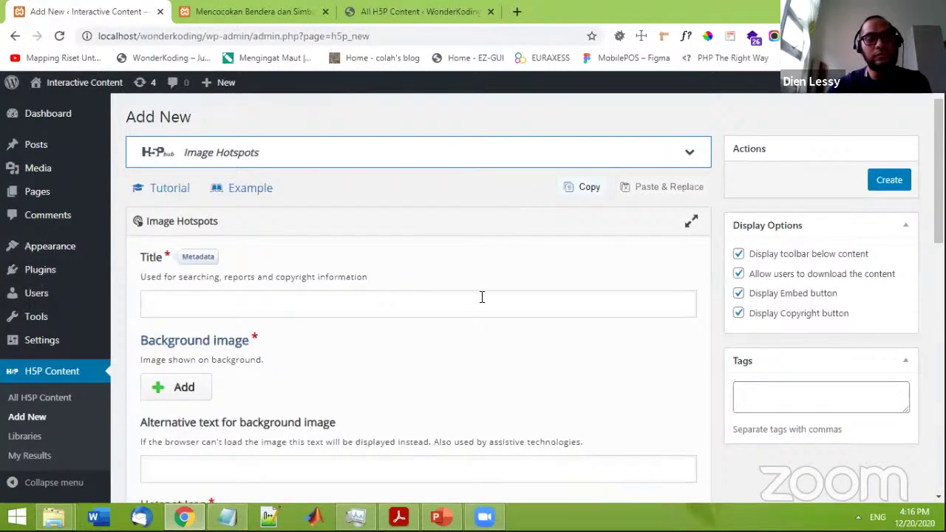
# - Title the content "Belajar Buah-buahan" and upload the image file gambar as its background image
pyautogui.scroll(-2, 491, 336)
pyautogui.scroll(1, 493, 344)
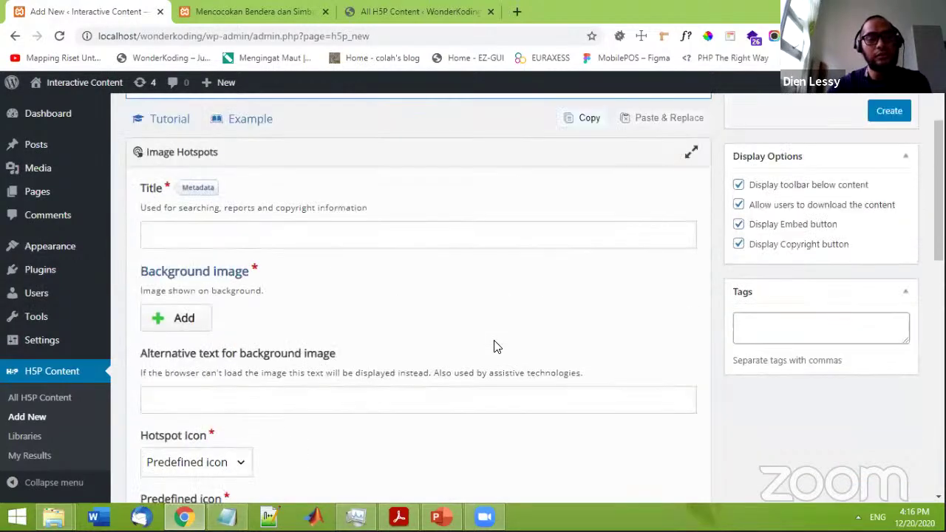
pyautogui.click(400, 232)
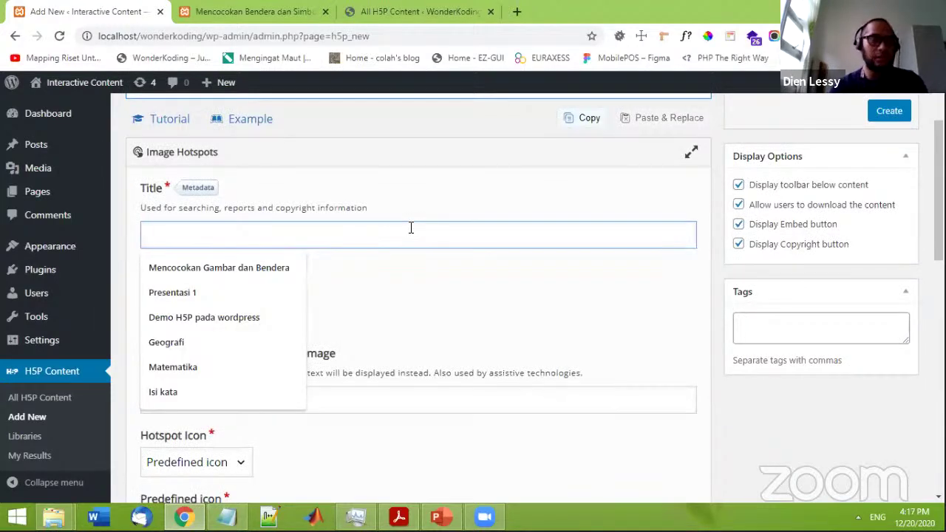
pyautogui.scroll(2, 410, 238)
pyautogui.scroll(-2, 412, 238)
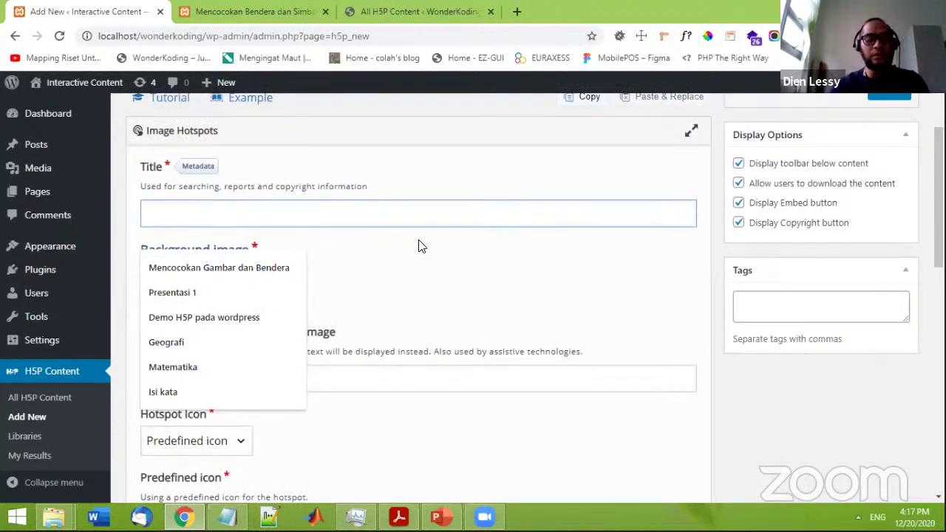
pyautogui.write('Belajar ')
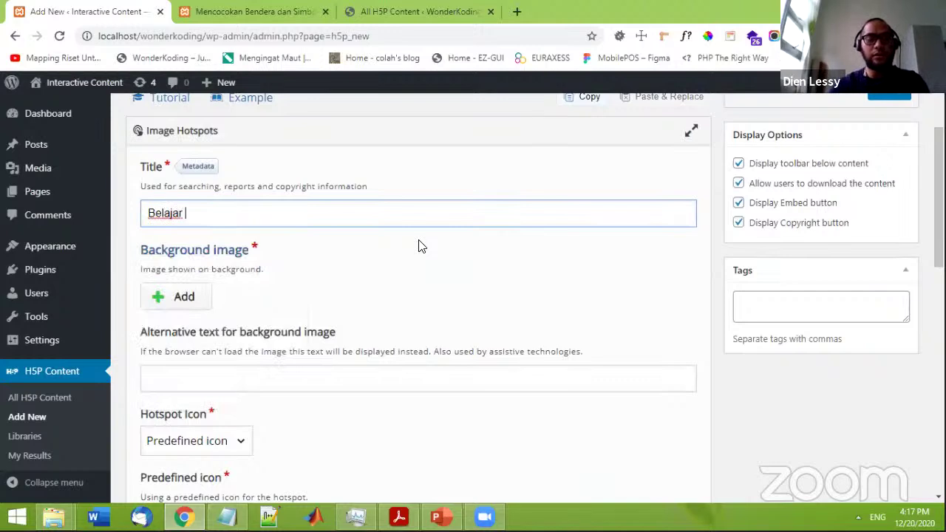
pyautogui.write('Buah-')
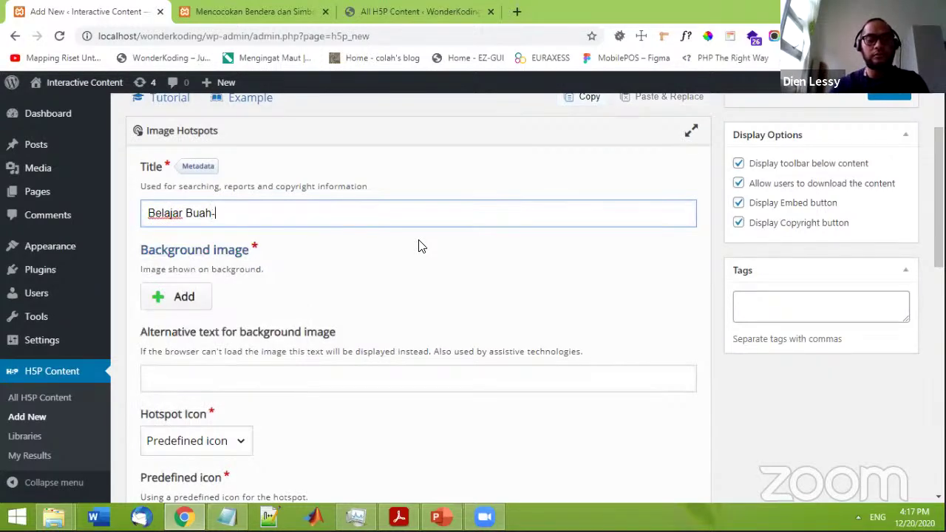
pyautogui.write('buahan')
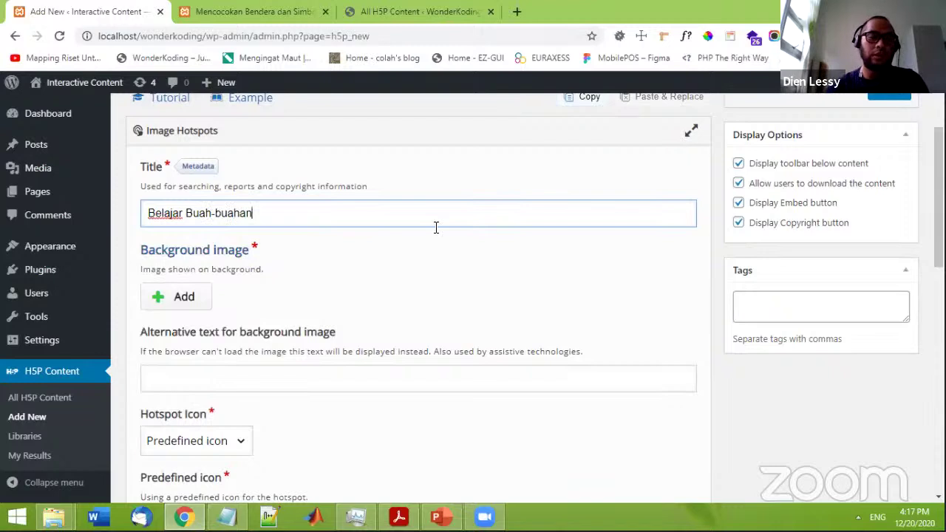
pyautogui.click(208, 294)
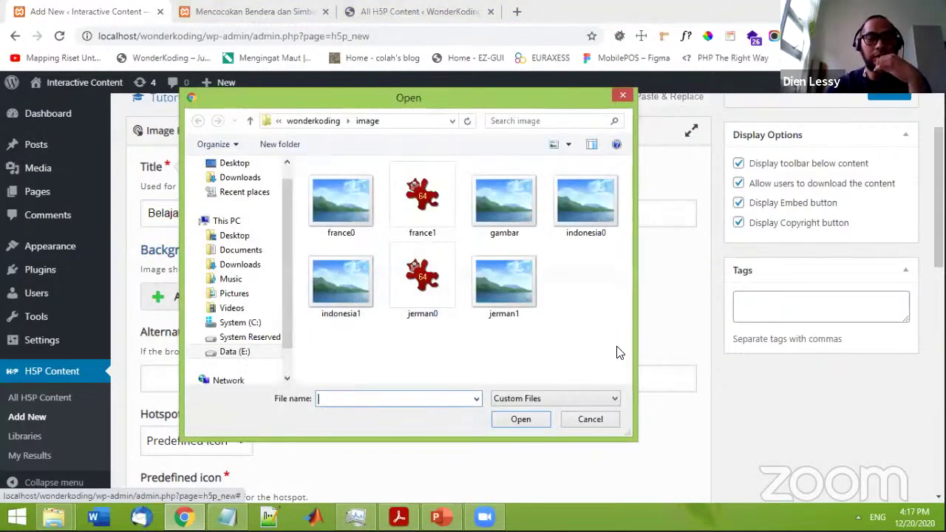
pyautogui.doubleClick(490, 214)
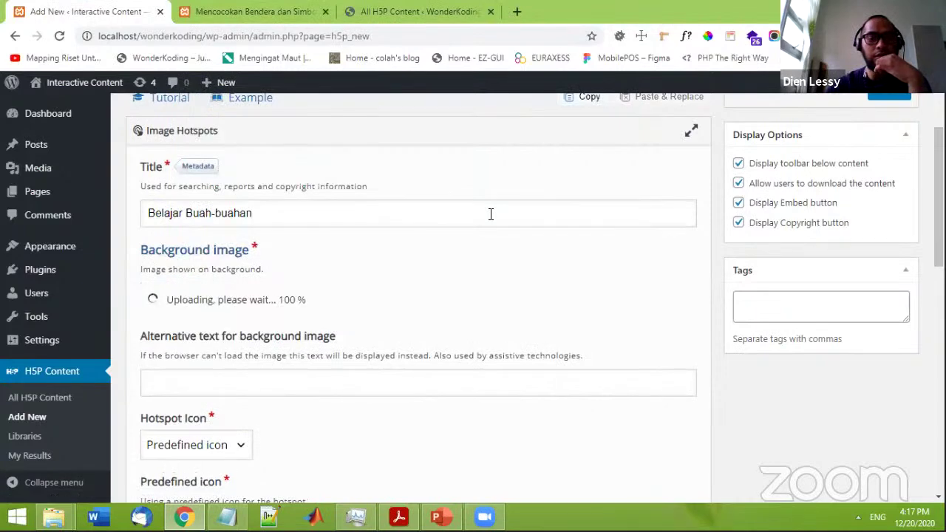
# - Try the uploaded image option for the hotspot icon and return it to the predefined icon
pyautogui.scroll(-3, 500, 276)
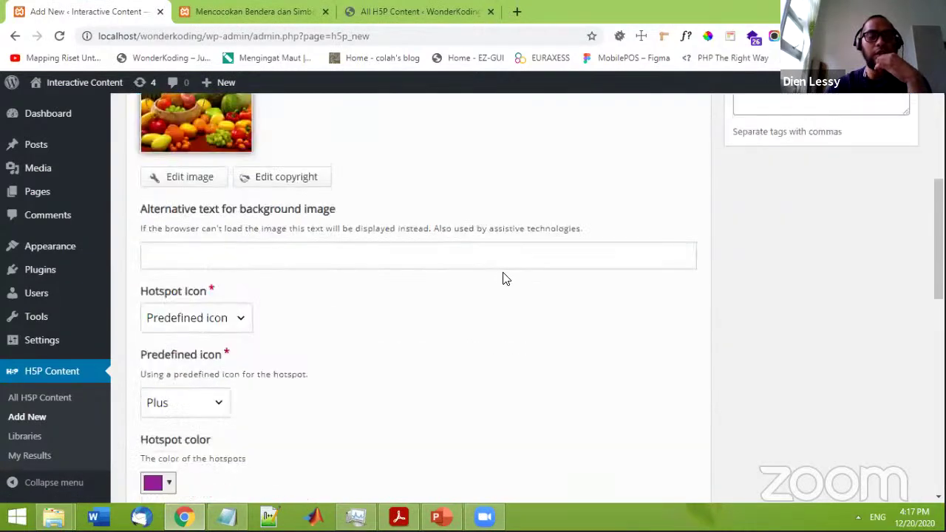
pyautogui.scroll(-2, 508, 269)
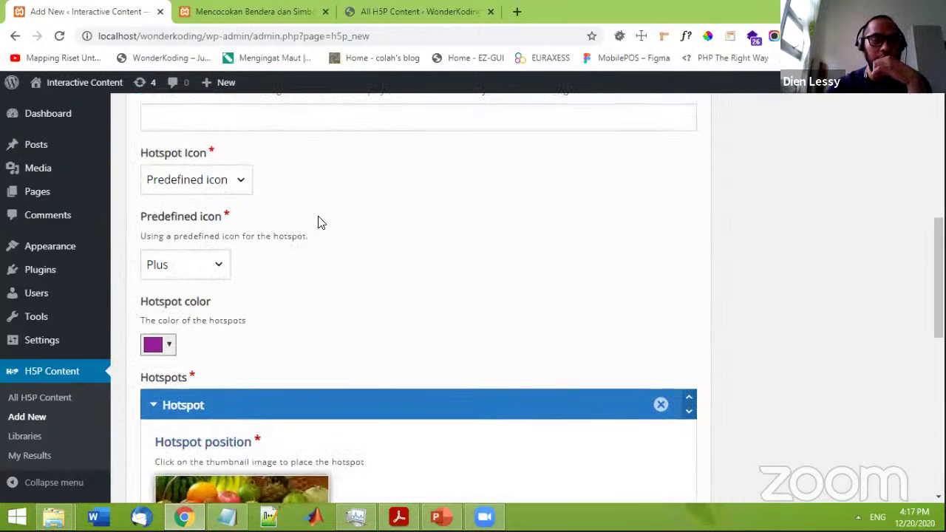
pyautogui.click(248, 189)
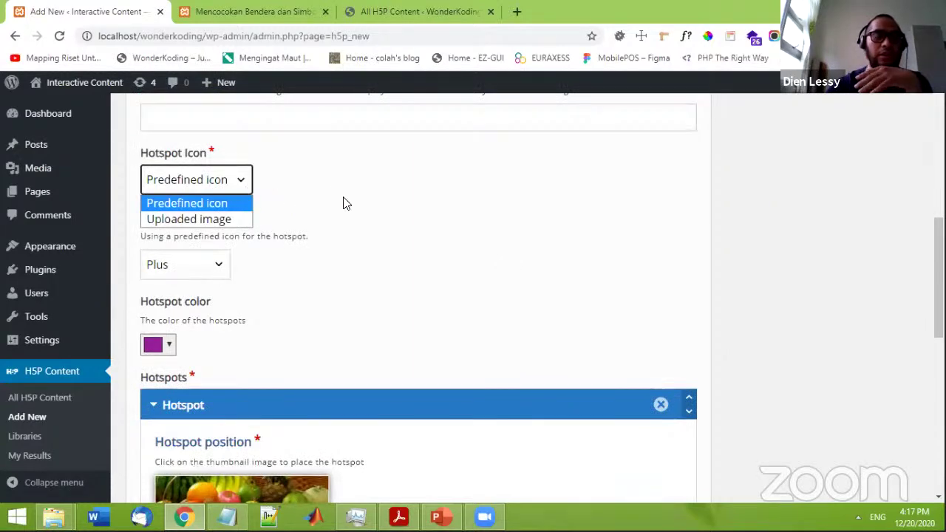
pyautogui.click(238, 220)
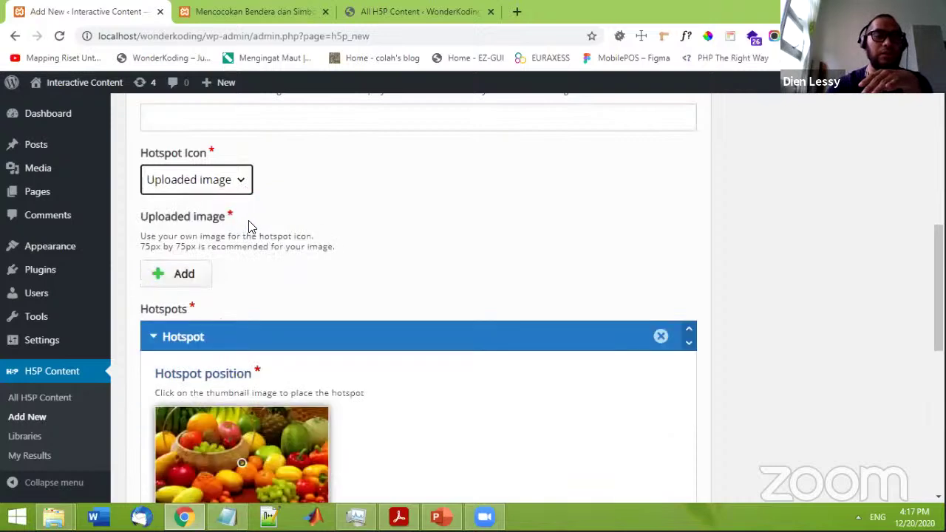
pyautogui.click(241, 192)
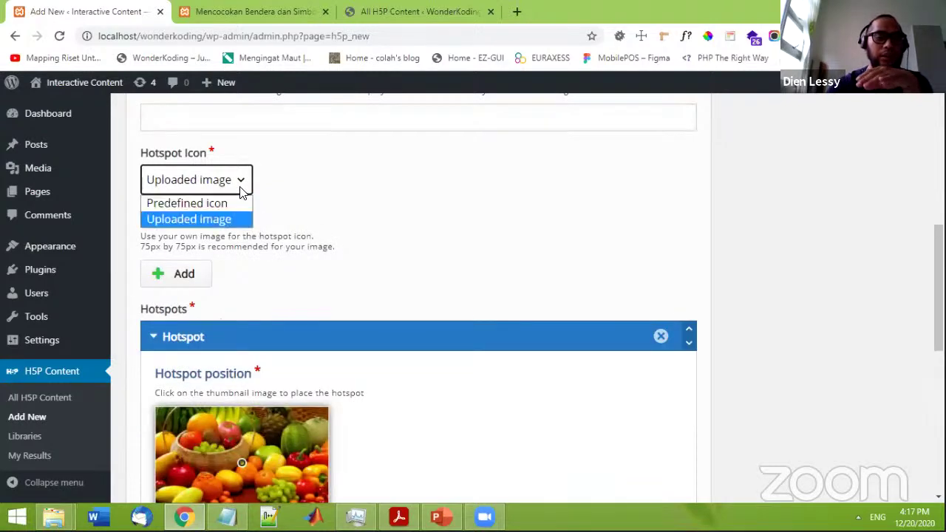
pyautogui.click(238, 204)
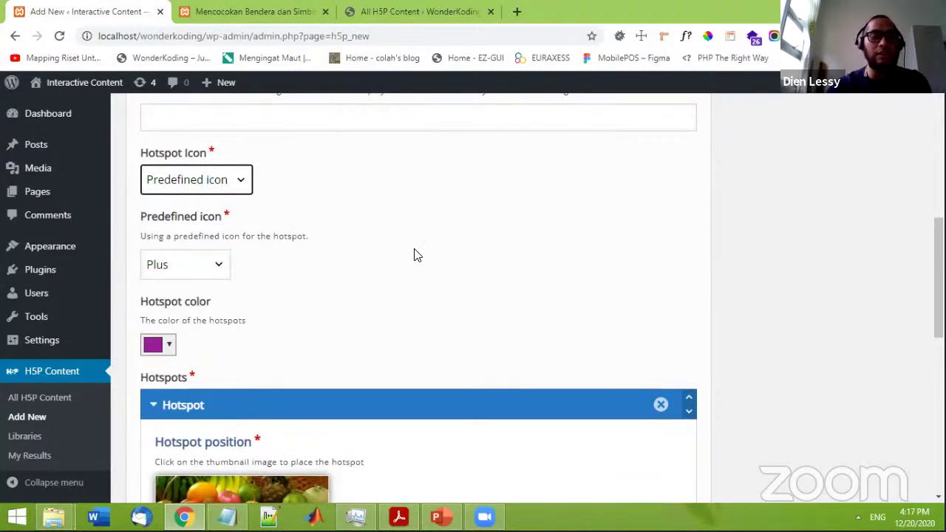
# - Set the content type of the first hotspot's popup item to Text
pyautogui.scroll(-1, 384, 251)
pyautogui.scroll(-2, 295, 222)
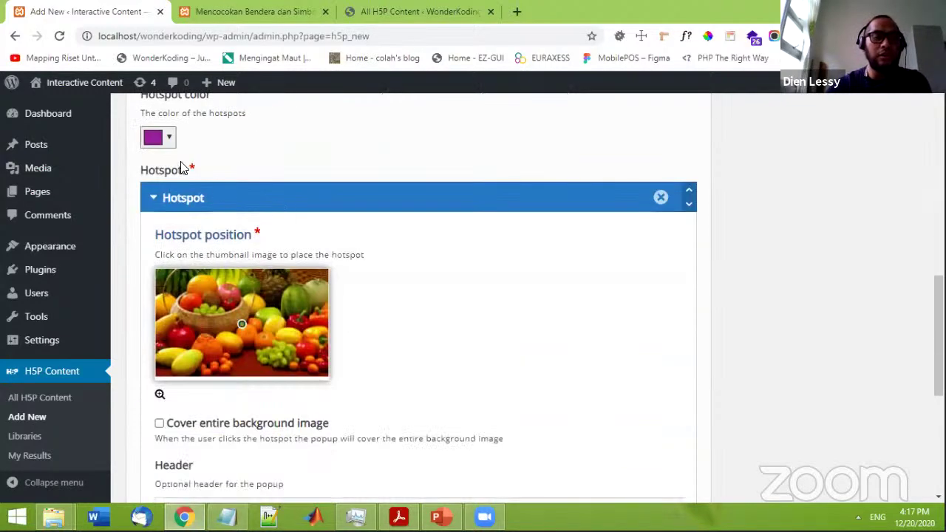
pyautogui.scroll(-3, 449, 244)
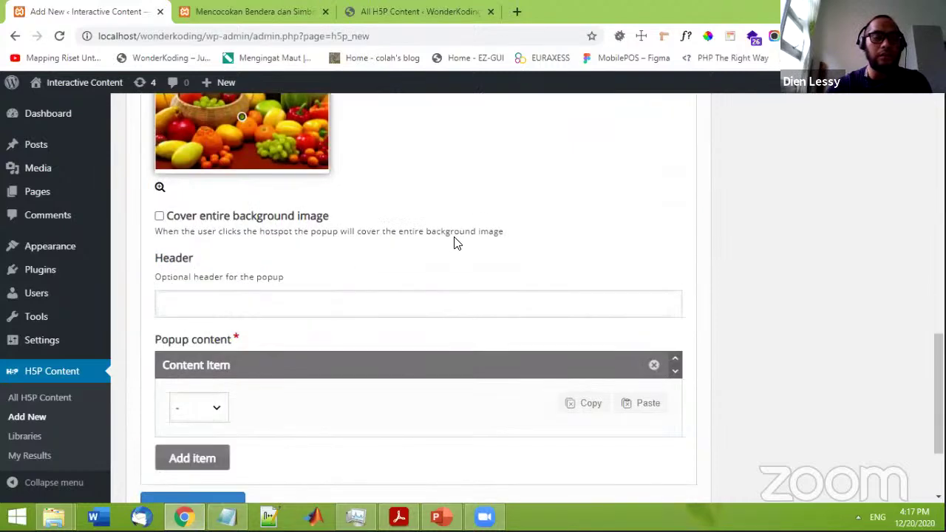
pyautogui.scroll(-2, 456, 245)
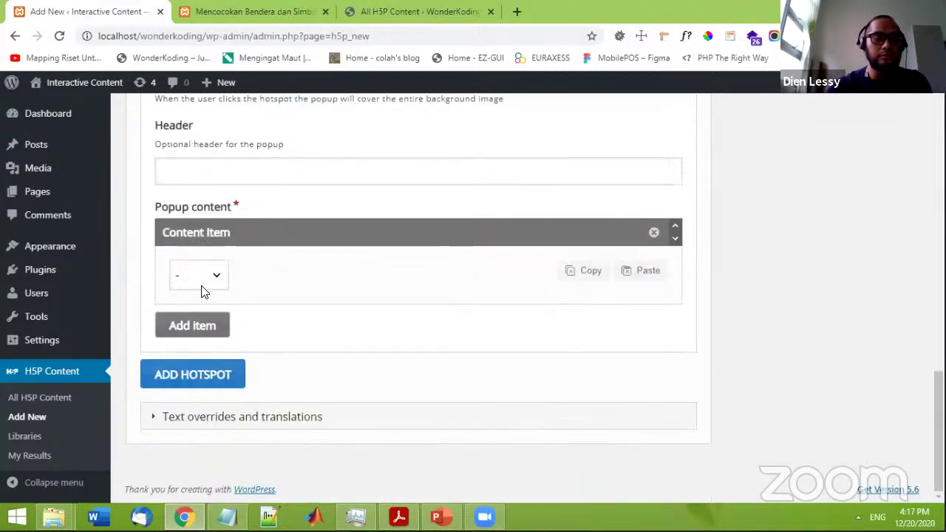
pyautogui.click(217, 275)
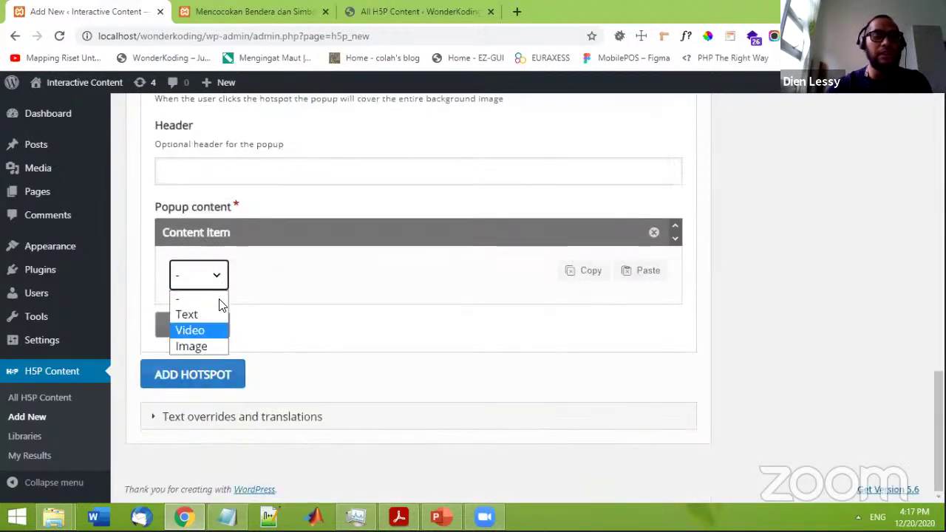
pyautogui.click(195, 315)
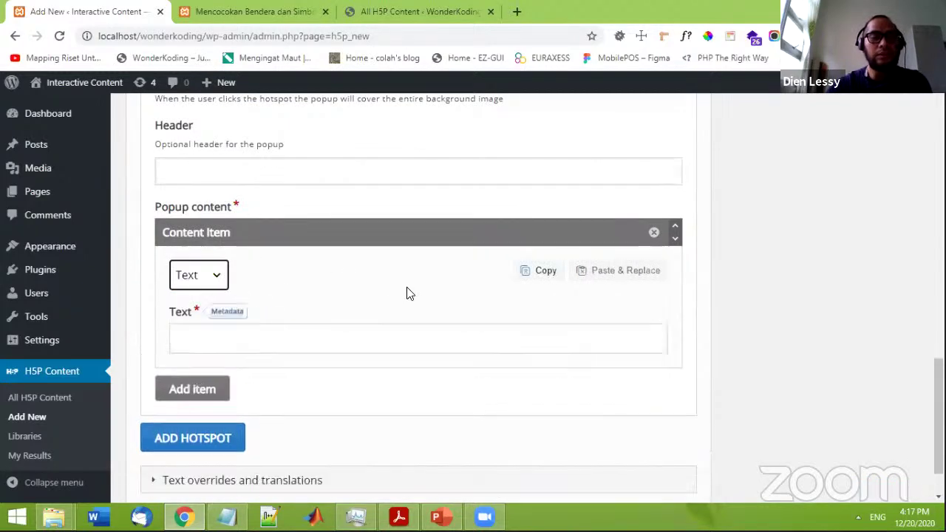
# - Place the first hotspot on the large green melon beside the pineapple, using the enlarged background image
pyautogui.scroll(3, 405, 313)
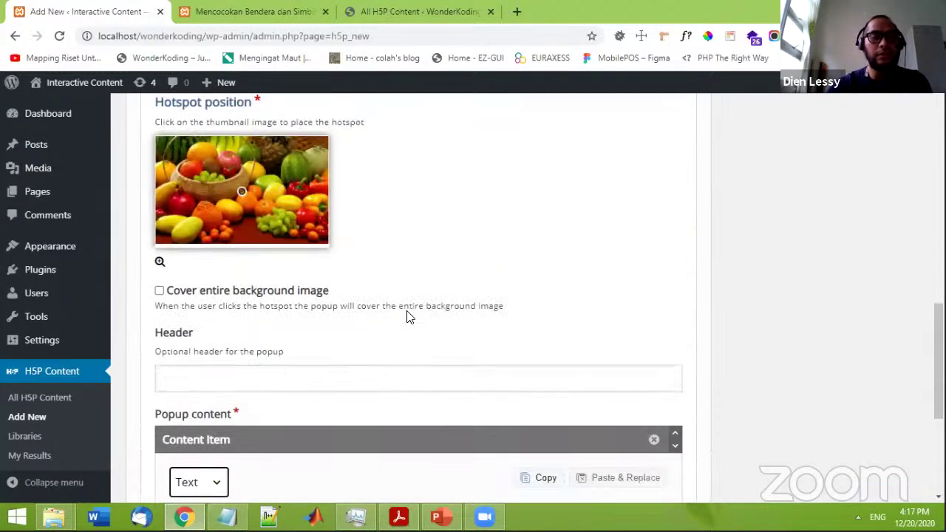
pyautogui.click(159, 263)
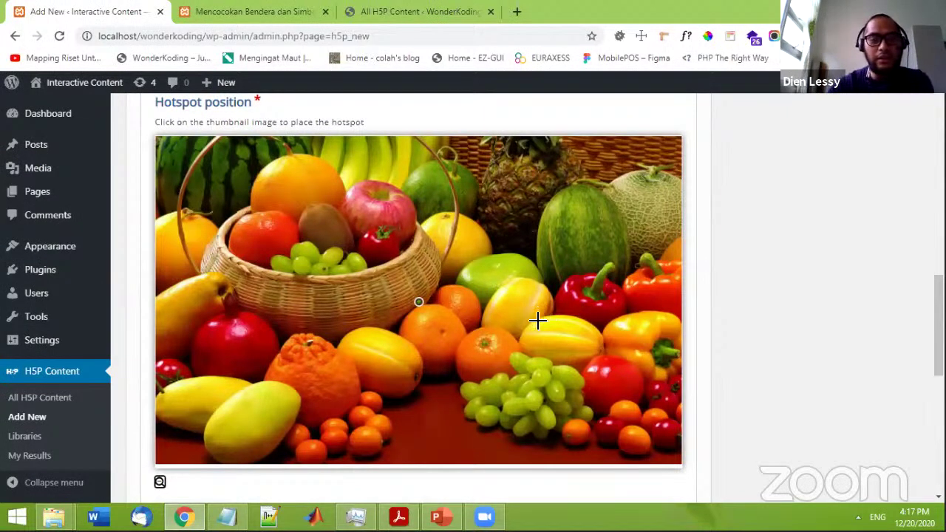
pyautogui.click(572, 215)
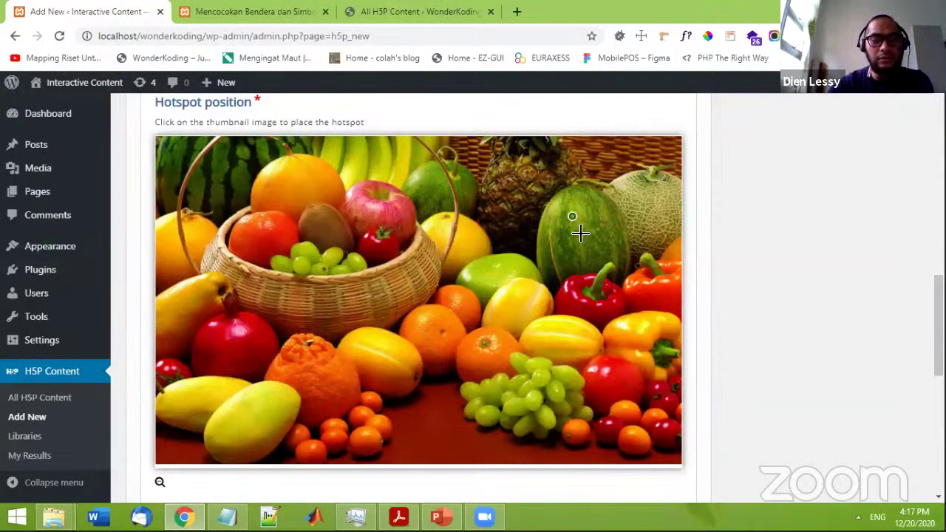
pyautogui.click(576, 217)
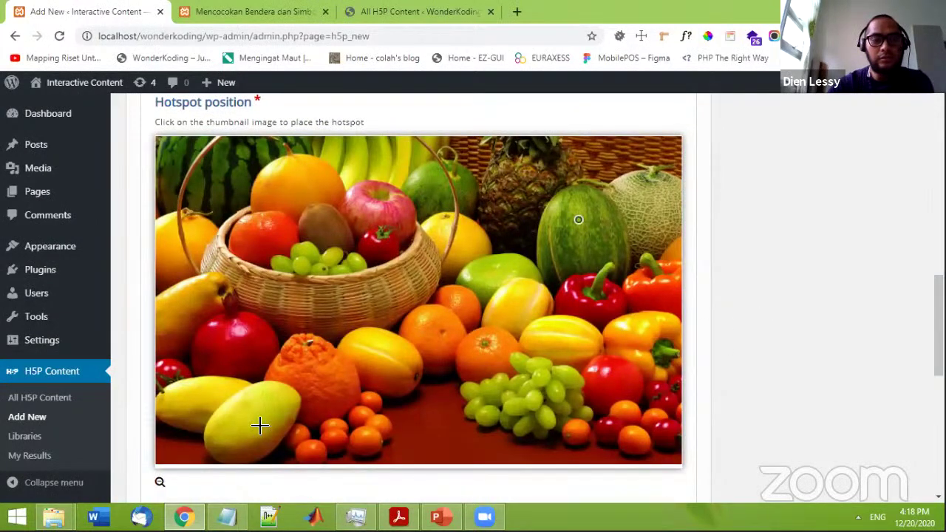
pyautogui.click(160, 482)
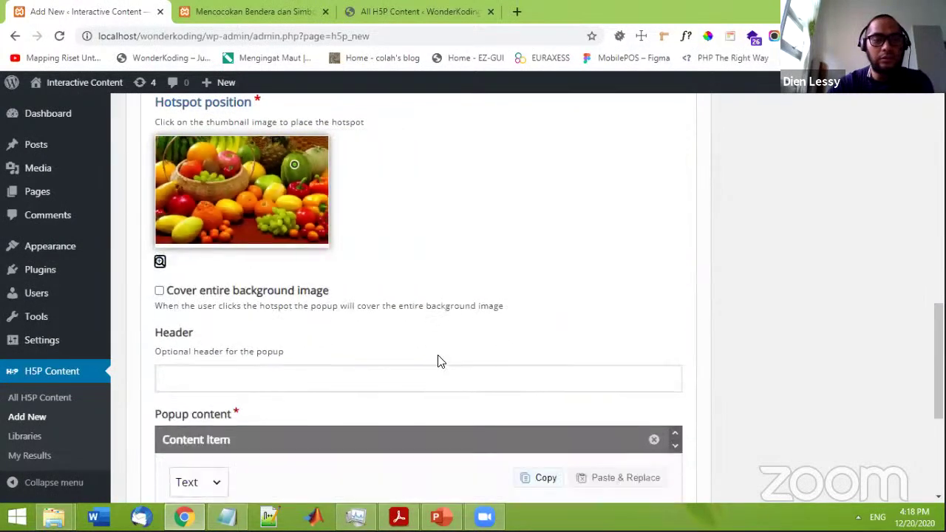
pyautogui.scroll(-2, 439, 360)
pyautogui.scroll(-2, 379, 339)
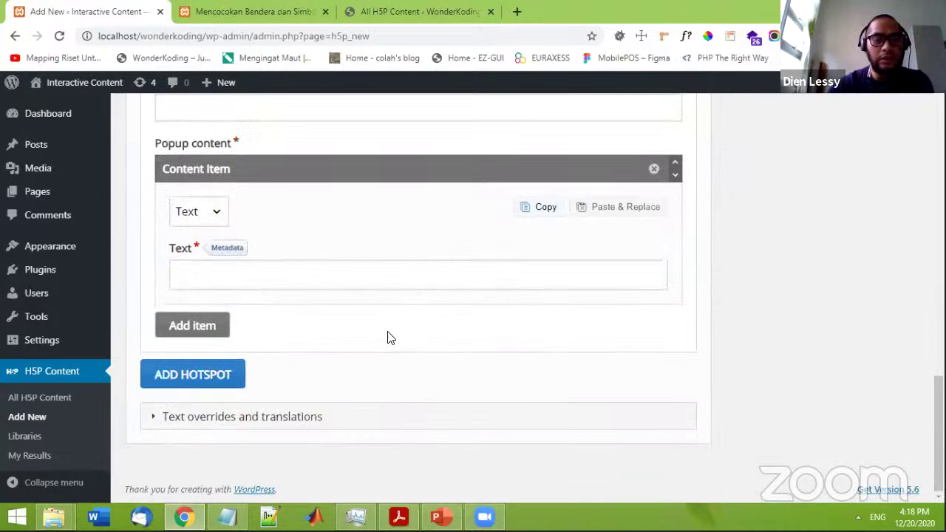
# - Enter "Semangka" as the first hotspot's popup text and add a second hotspot
pyautogui.click(383, 276)
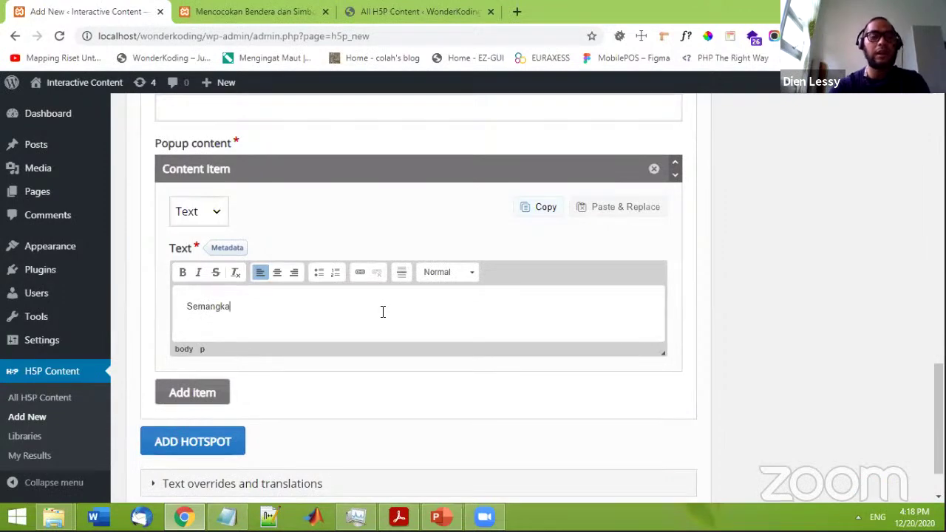
pyautogui.scroll(-1, 402, 323)
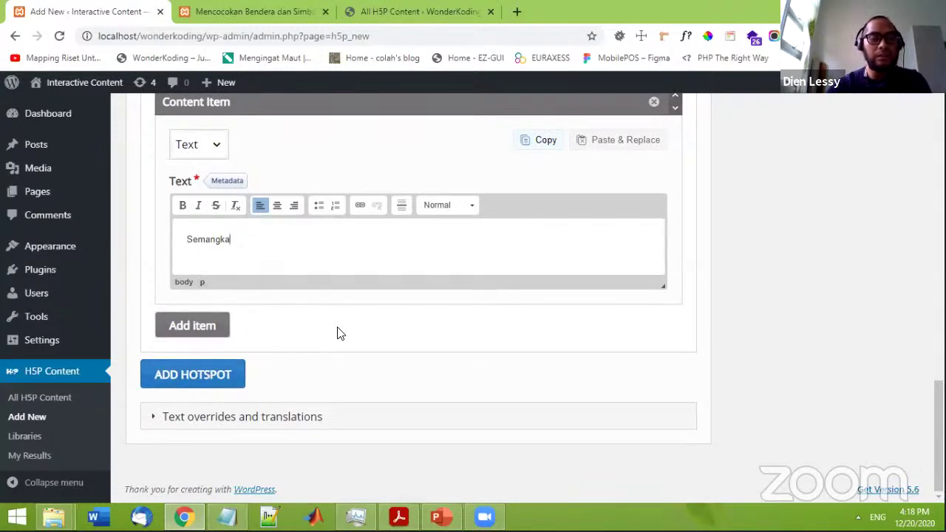
pyautogui.click(239, 374)
# - Place the second hotspot on the pink apple in the basket, using the enlarged background image
pyautogui.scroll(-3, 471, 345)
pyautogui.scroll(-2, 355, 310)
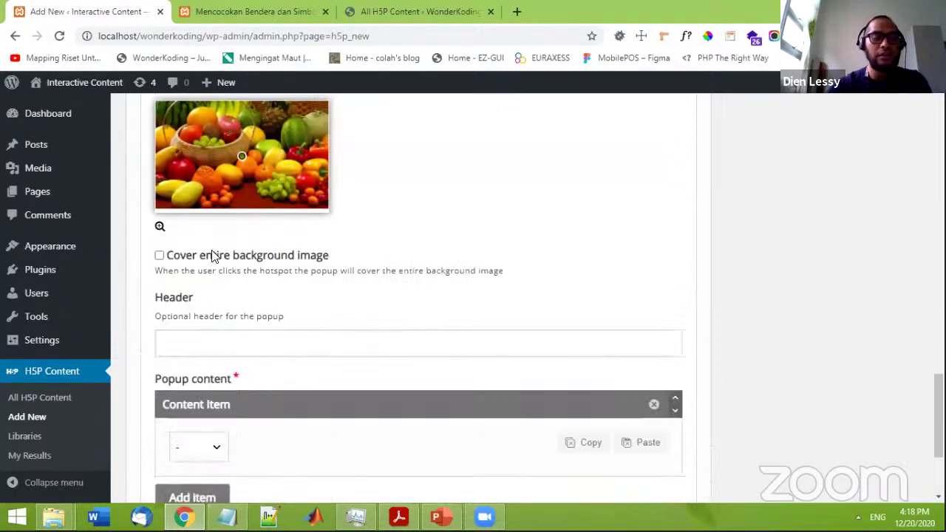
pyautogui.click(160, 226)
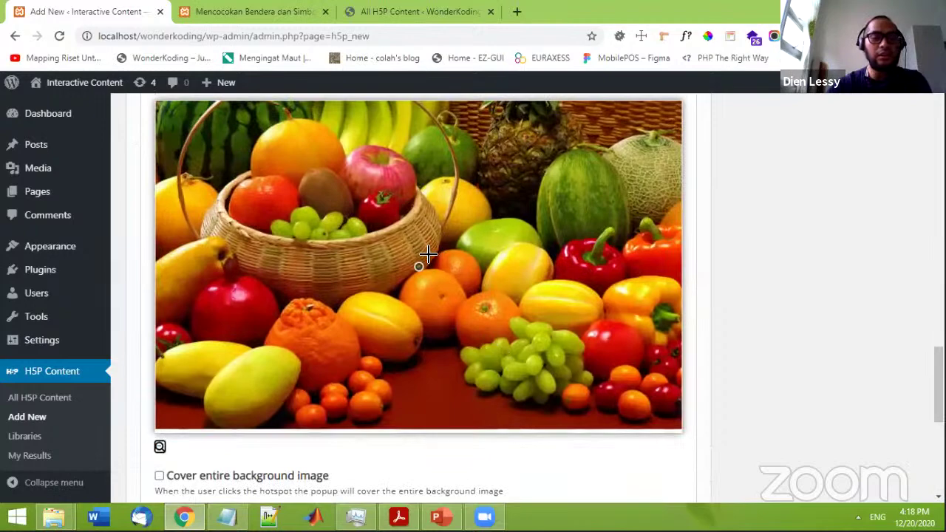
pyautogui.click(379, 171)
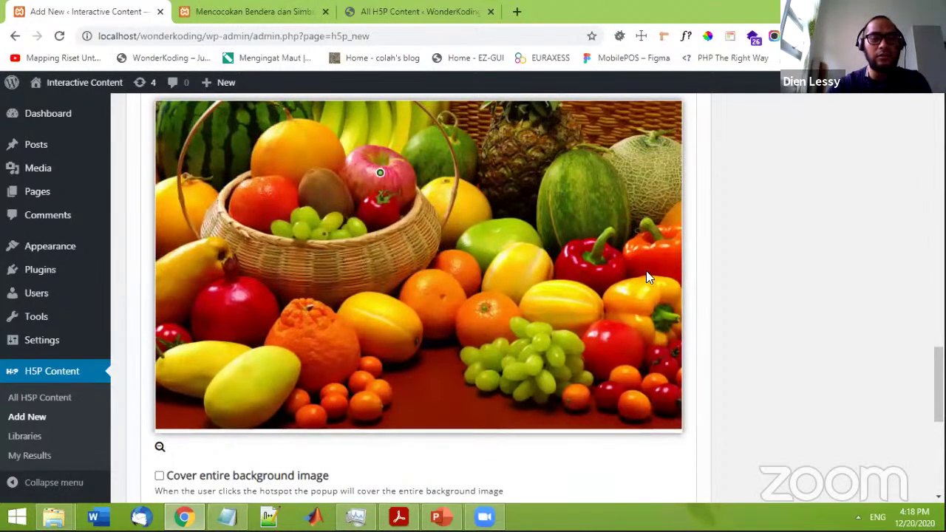
# - Try the Video content type for the second hotspot's popup item
pyautogui.scroll(-4, 764, 389)
pyautogui.scroll(-2, 761, 385)
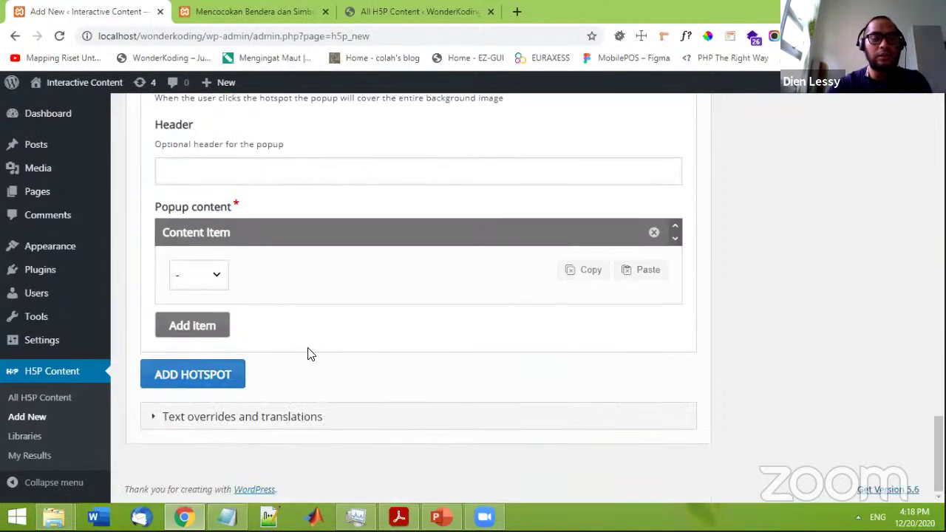
pyautogui.click(217, 277)
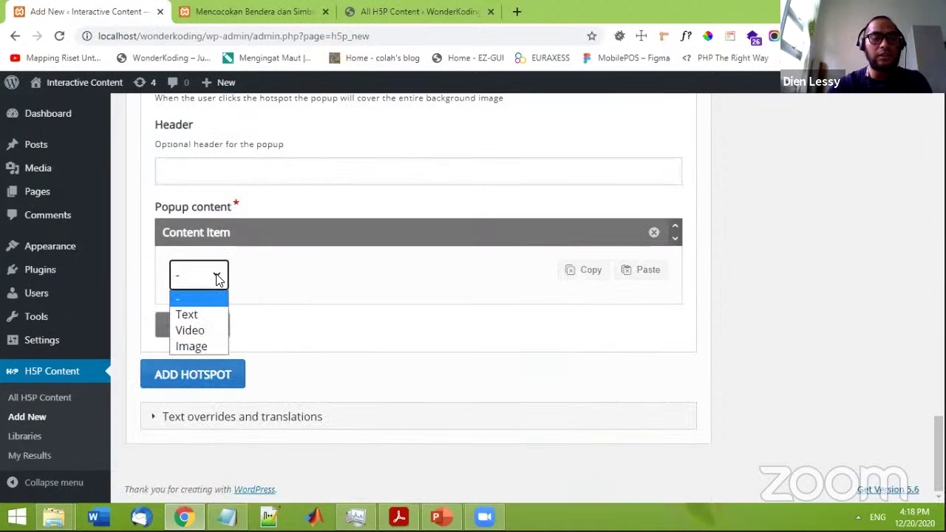
pyautogui.click(211, 330)
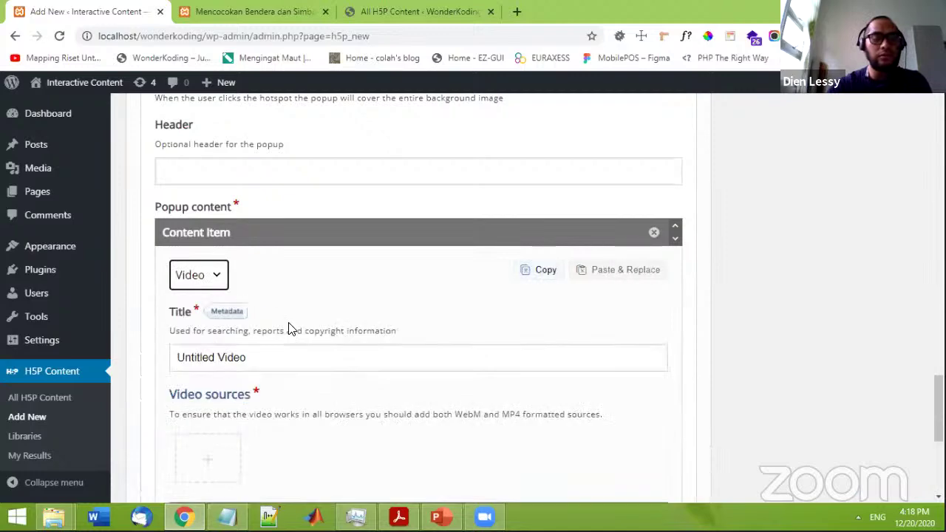
pyautogui.scroll(-2, 313, 360)
pyautogui.scroll(2, 307, 353)
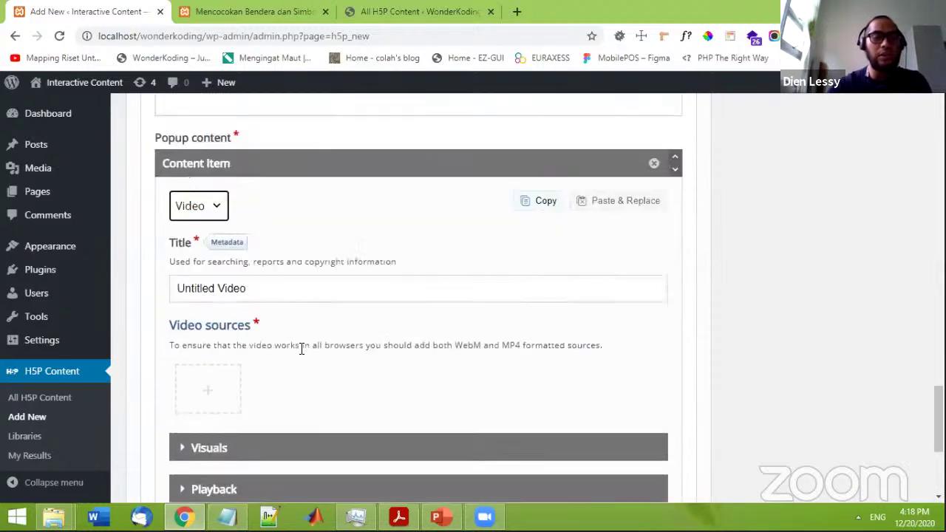
# - Change the second hotspot's popup item to Text, accept the change of type, and enter "Apel" as its text
pyautogui.click(217, 275)
pyautogui.click(209, 315)
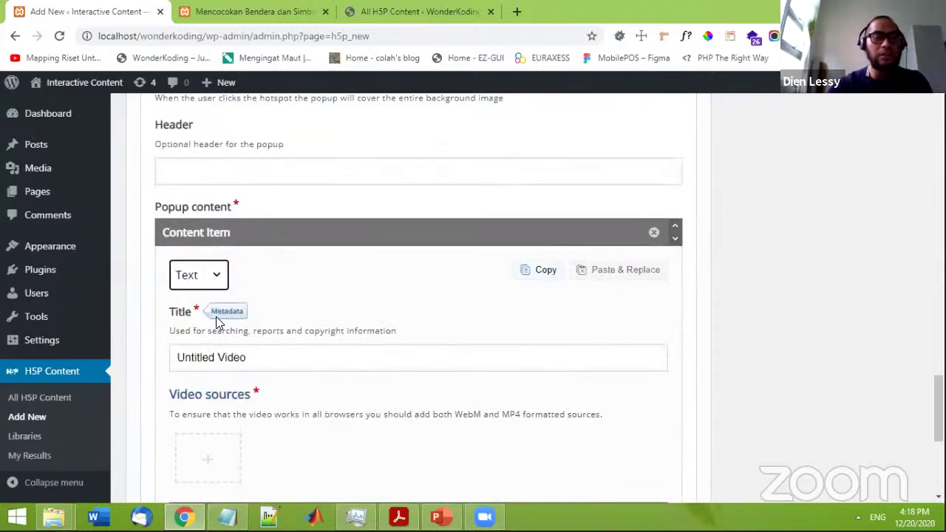
pyautogui.click(479, 399)
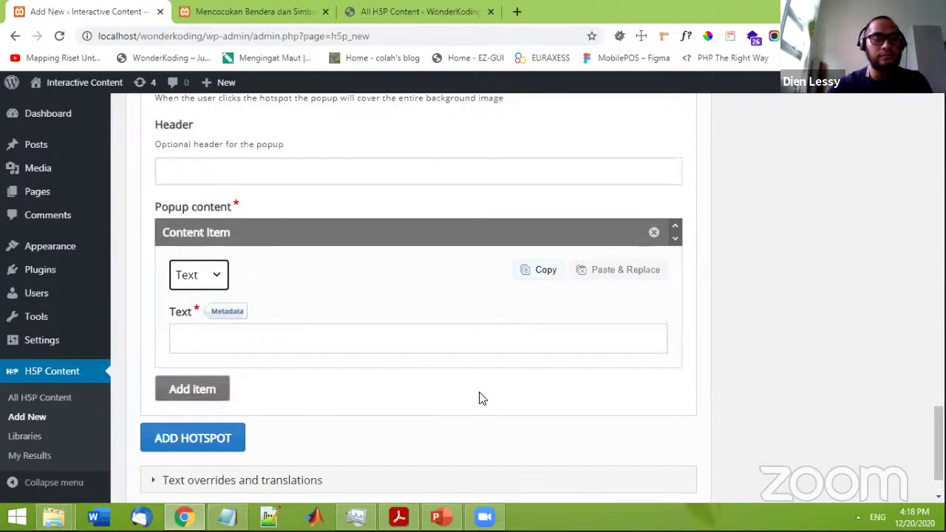
pyautogui.scroll(-1, 362, 354)
pyautogui.click(368, 332)
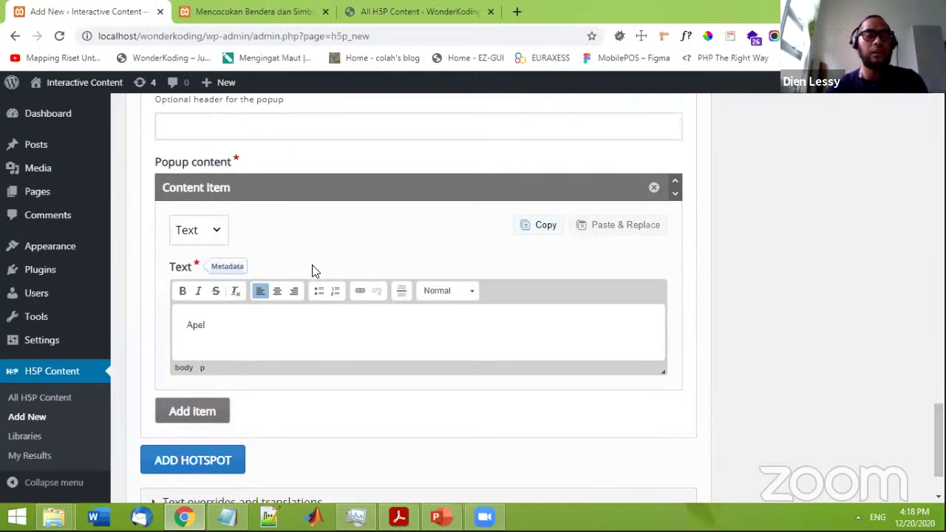
pyautogui.scroll(-1, 659, 323)
# - Save the completed Image Hotspots activity as new H5P content
pyautogui.scroll(7, 686, 325)
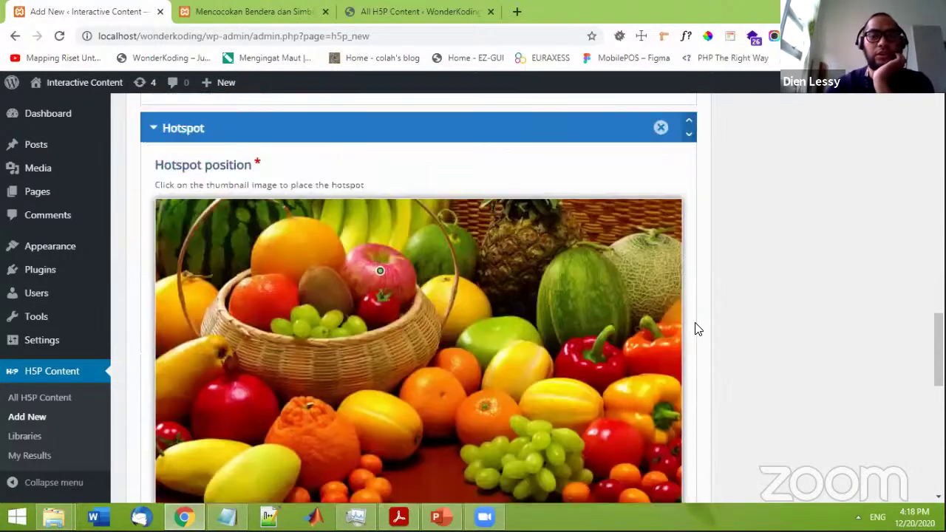
pyautogui.scroll(15, 695, 325)
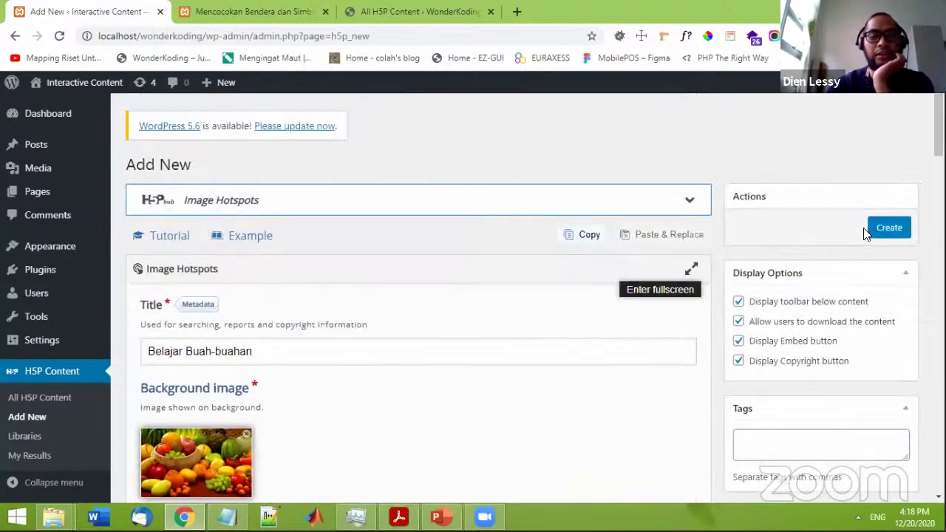
pyautogui.click(891, 227)
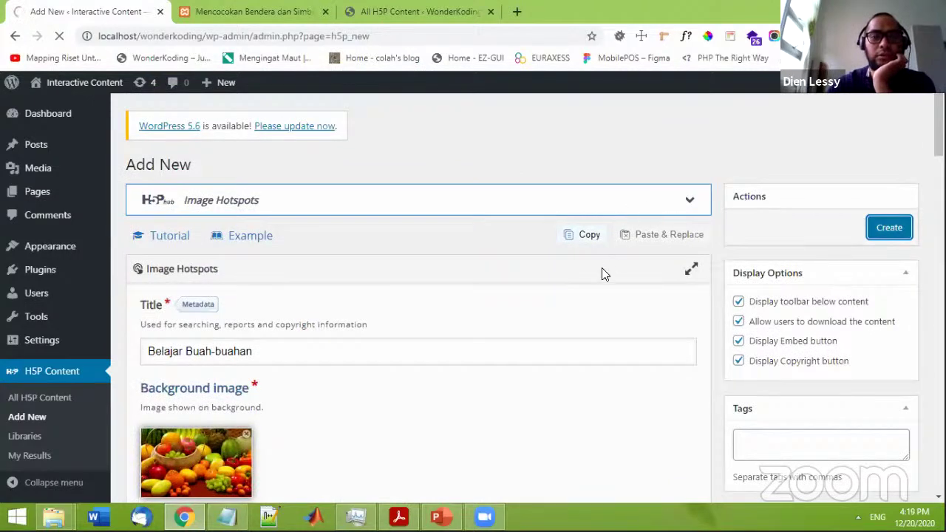
# - Test the saved activity by opening the popups of the melon and apple hotspots
pyautogui.scroll(-5, 603, 272)
pyautogui.scroll(4, 612, 271)
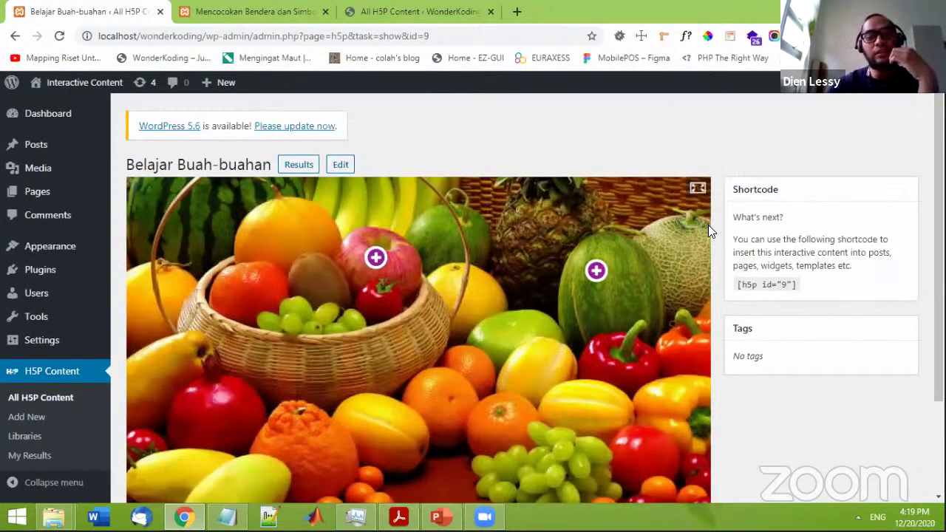
pyautogui.click(599, 272)
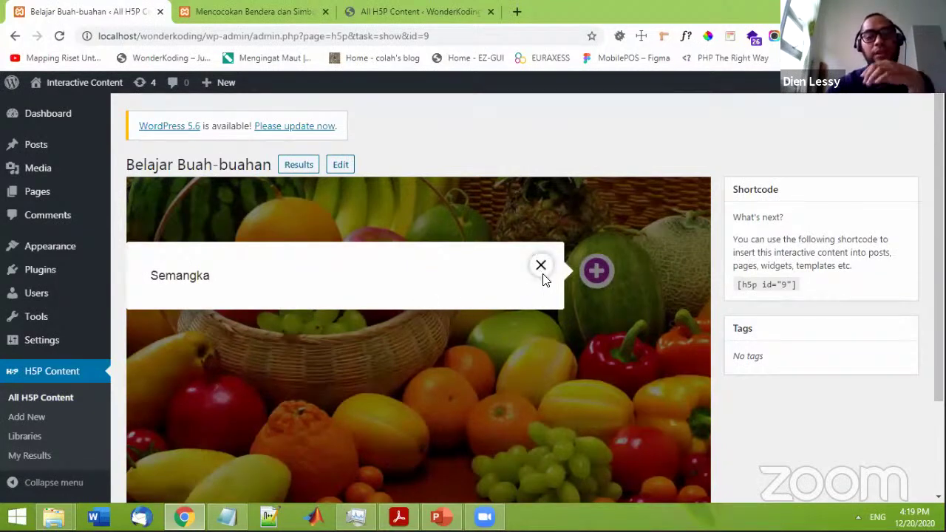
pyautogui.click(541, 270)
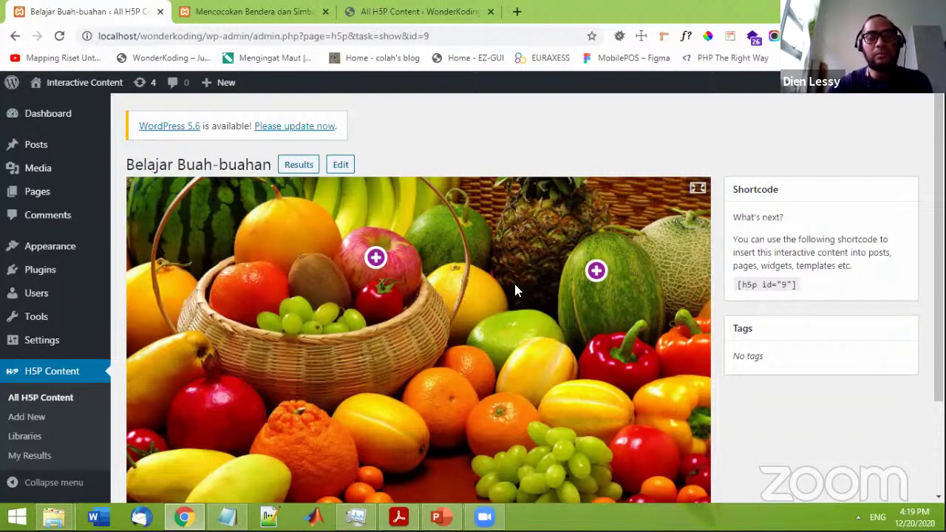
pyautogui.scroll(-1, 558, 309)
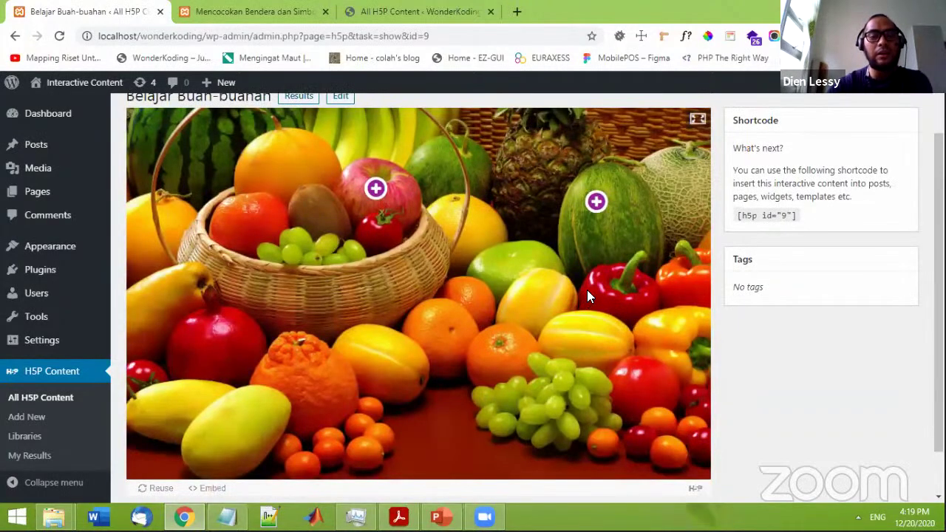
pyautogui.scroll(1, 318, 266)
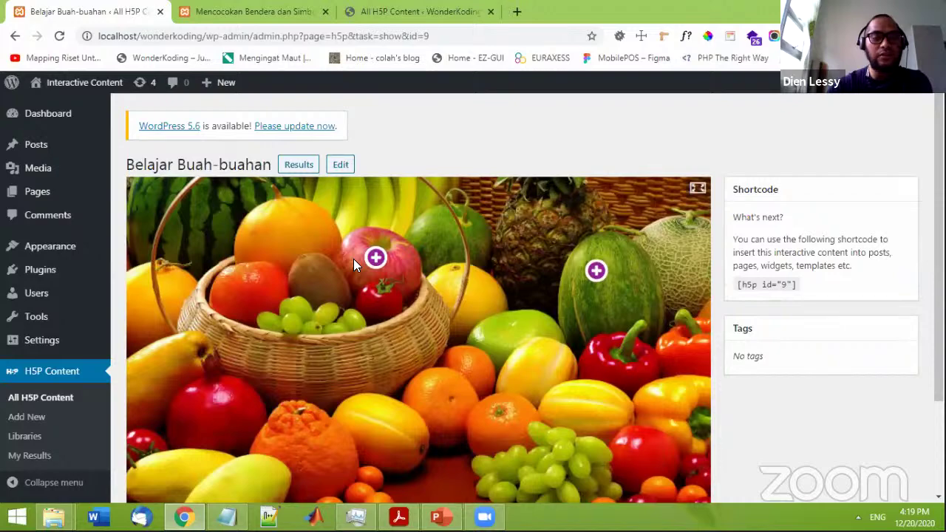
pyautogui.click(595, 273)
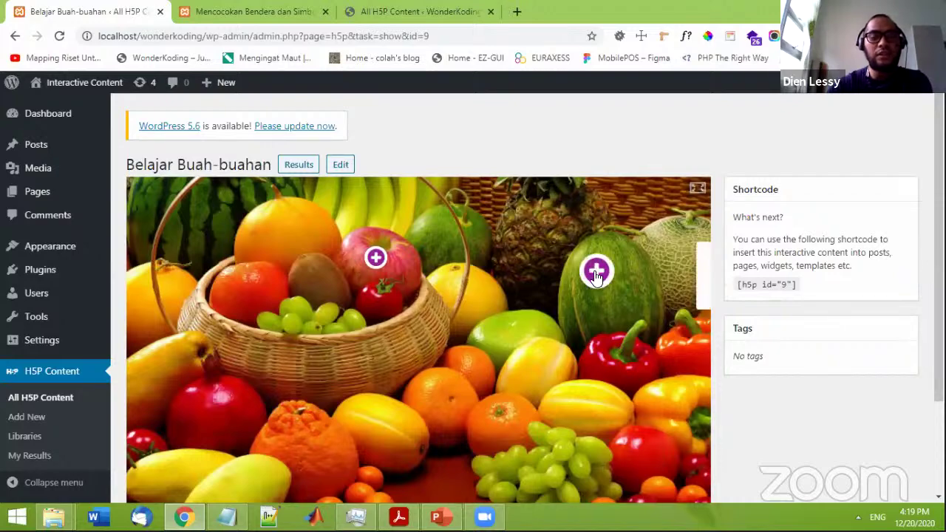
pyautogui.click(376, 258)
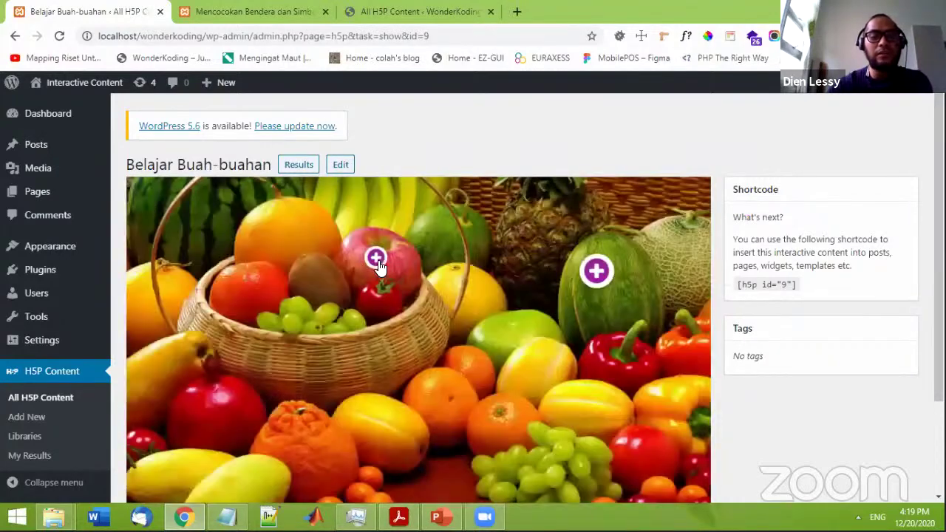
pyautogui.click(377, 260)
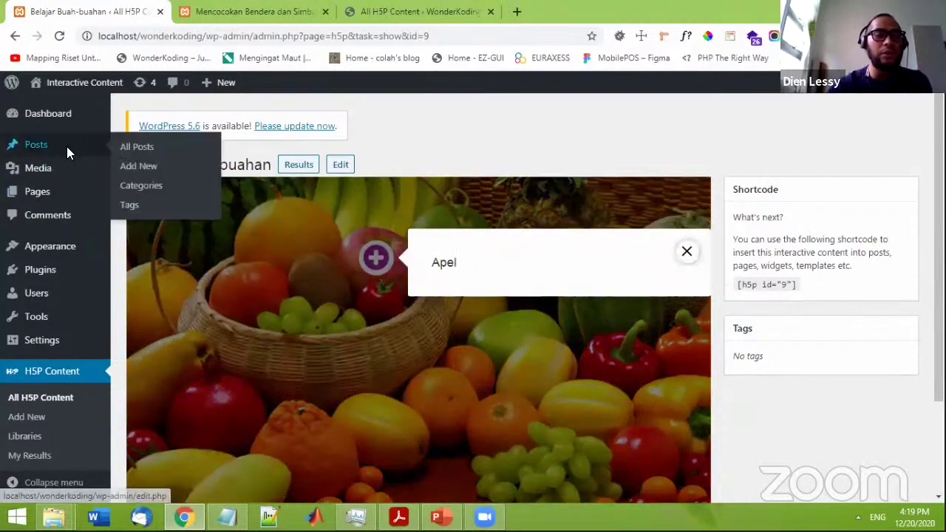
# - Create a new post titled "Buah-buahan"
pyautogui.click(66, 150)
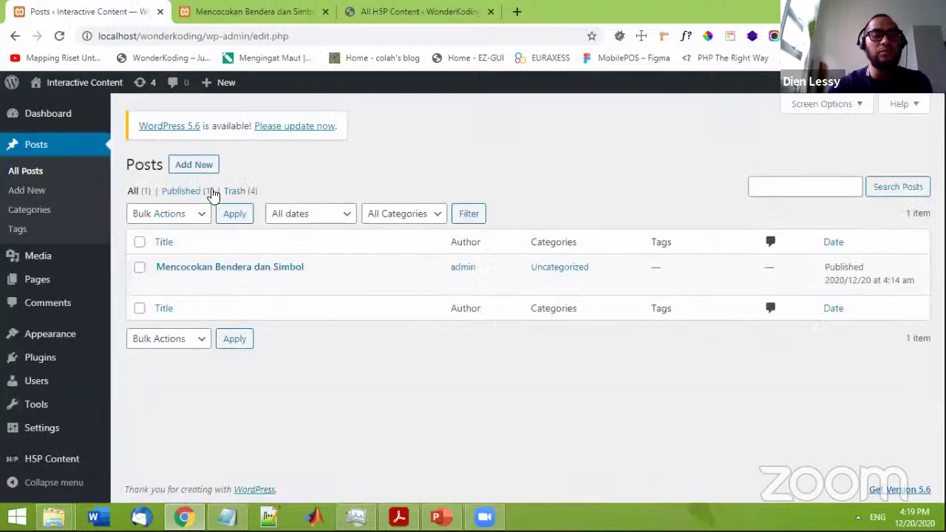
pyautogui.click(203, 171)
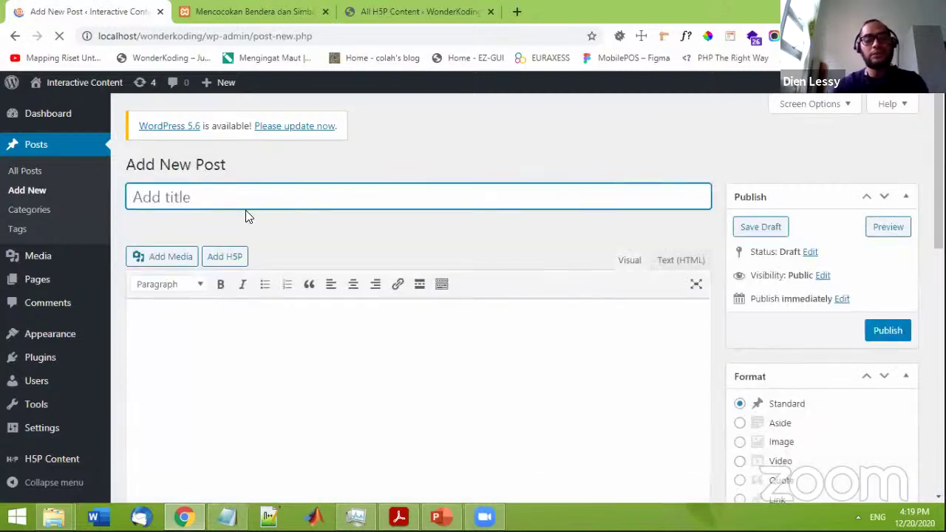
pyautogui.write('Buh')
pyautogui.press('BackSpace')
pyautogui.press('BackSpace')
pyautogui.write('a')
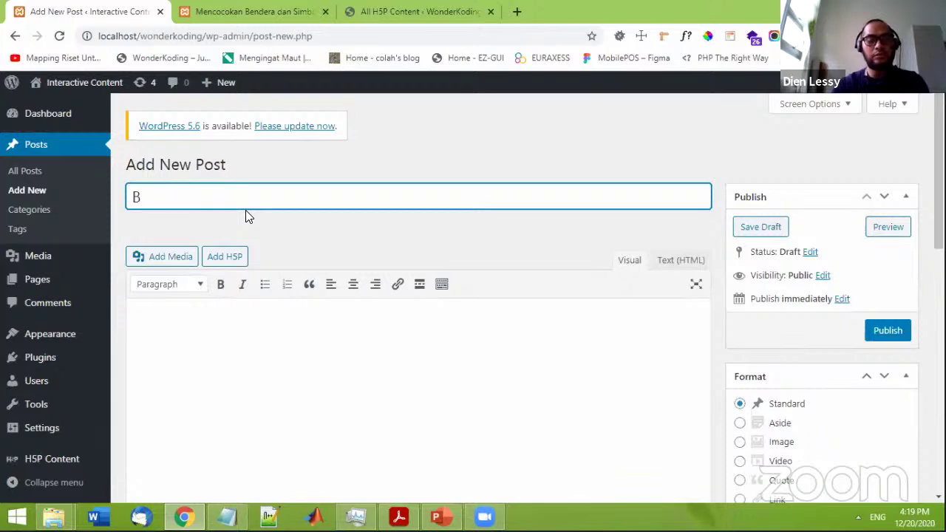
pyautogui.write('uah-bua')
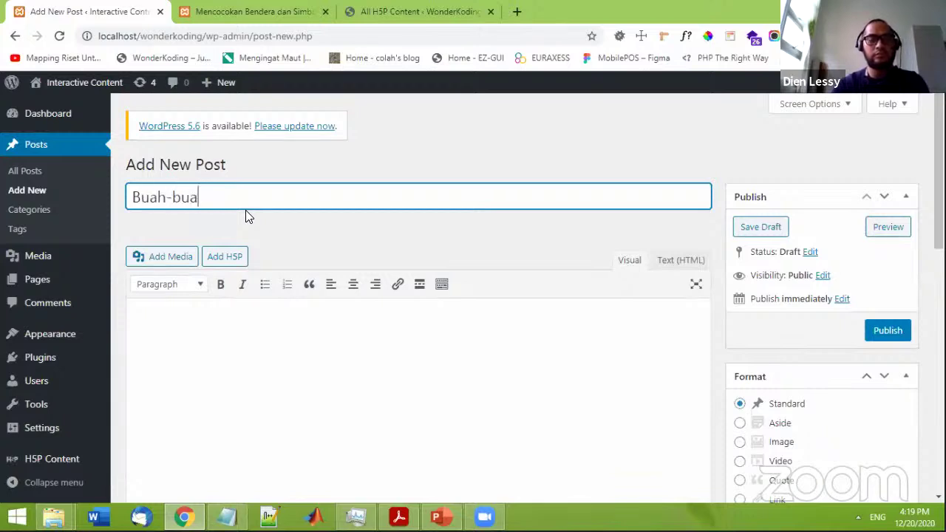
pyautogui.write('han')
# - Insert the "Belajar Buah-buahan" Image Hotspots content into the post and publish the post
pyautogui.scroll(-2, 318, 225)
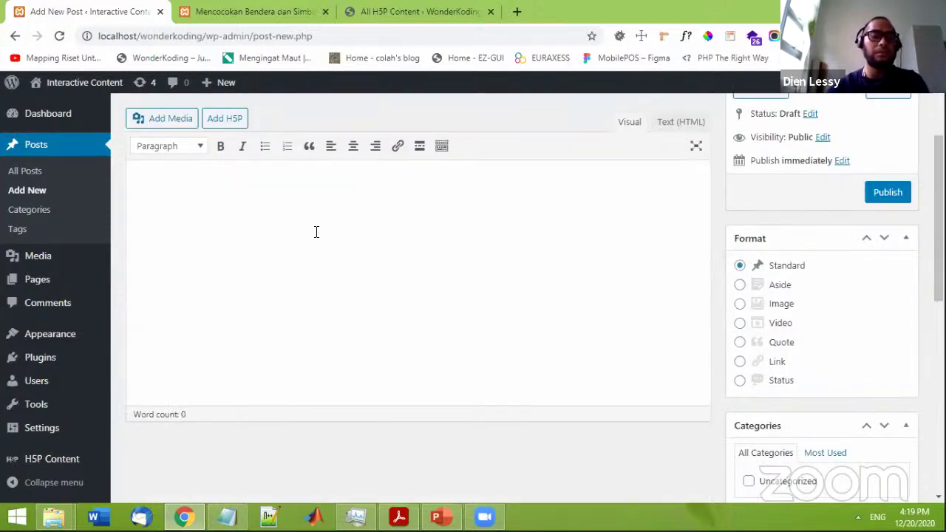
pyautogui.scroll(2, 316, 232)
pyautogui.click(223, 183)
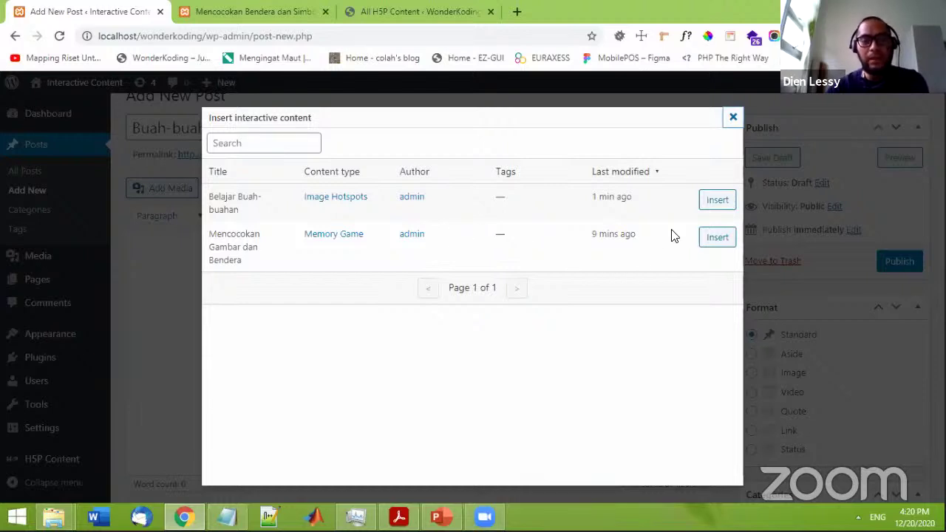
pyautogui.click(712, 200)
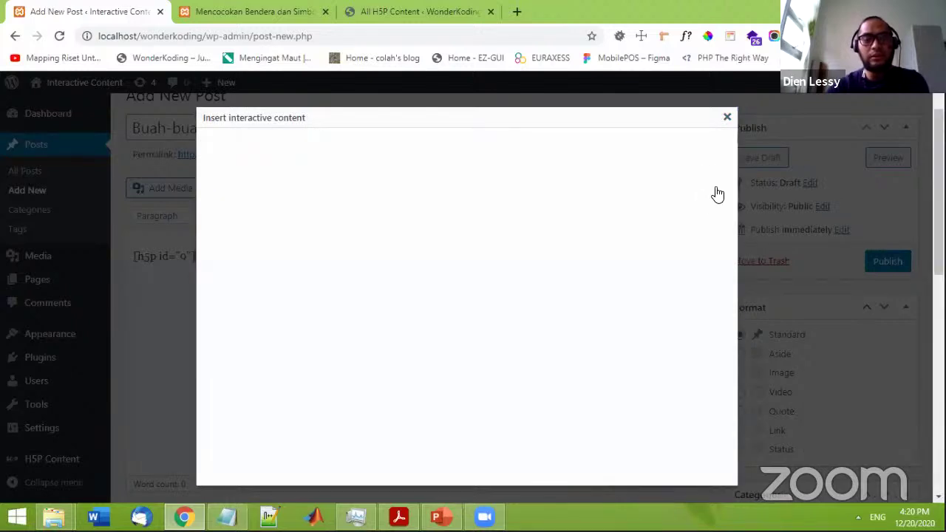
pyautogui.scroll(1, 850, 330)
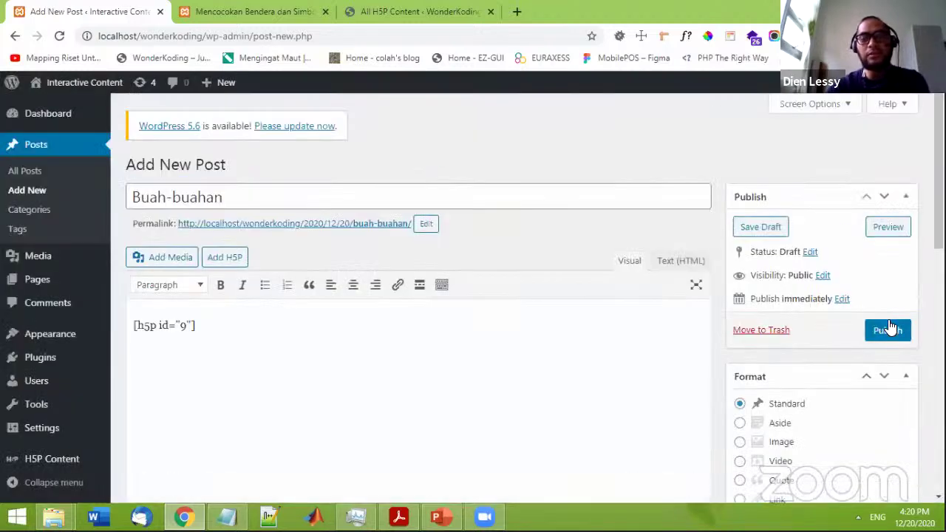
pyautogui.click(887, 329)
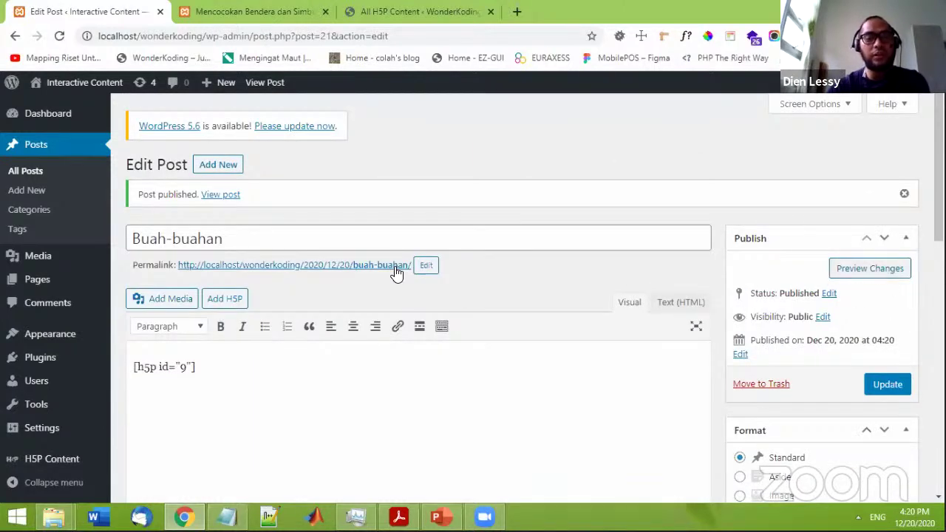
# - Preview the published post and view its embedded fruit hotspot image
pyautogui.click(872, 269)
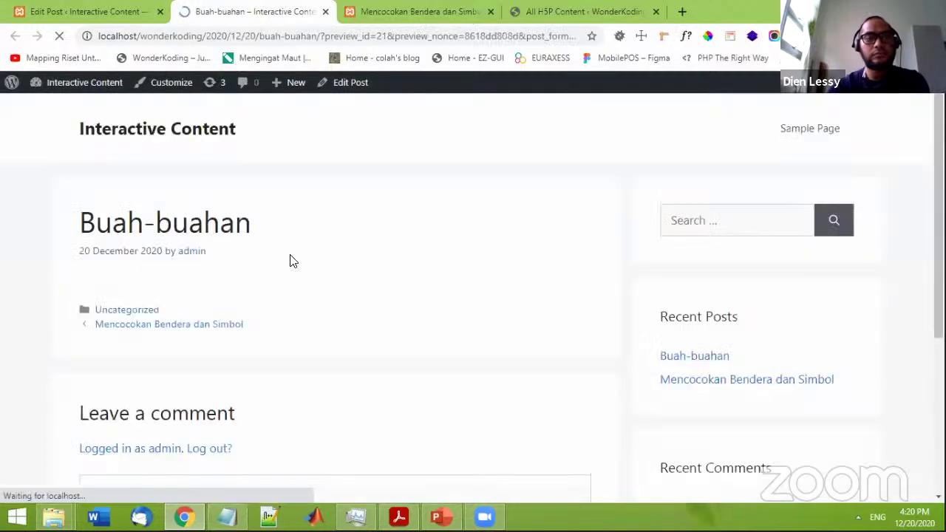
pyautogui.scroll(-3, 492, 334)
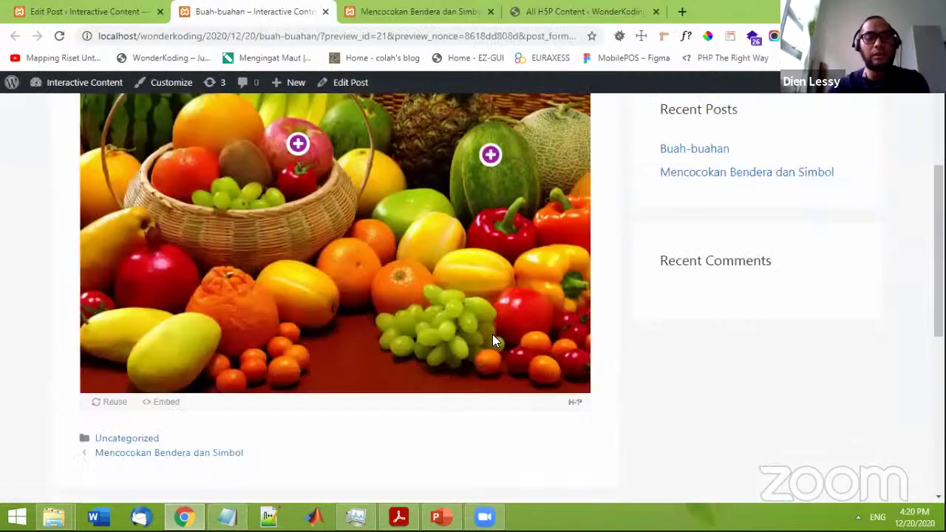
pyautogui.scroll(1, 491, 232)
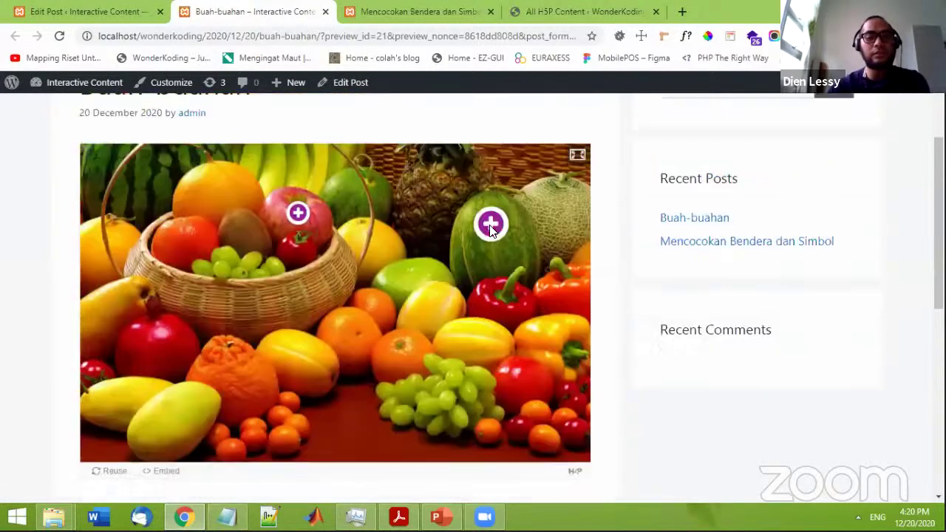
# - Test the melon and apple hotspots in the published post by opening and closing their popups
pyautogui.click(490, 224)
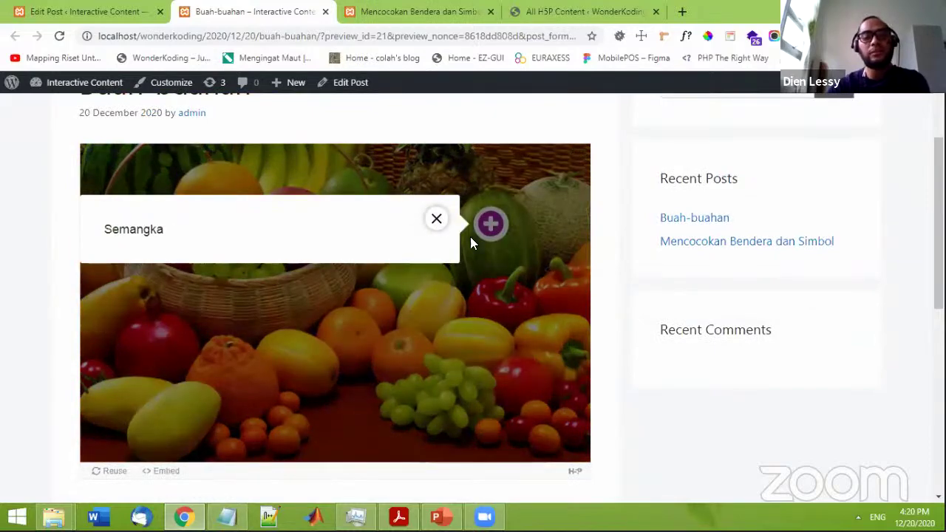
pyautogui.click(473, 238)
pyautogui.click(490, 224)
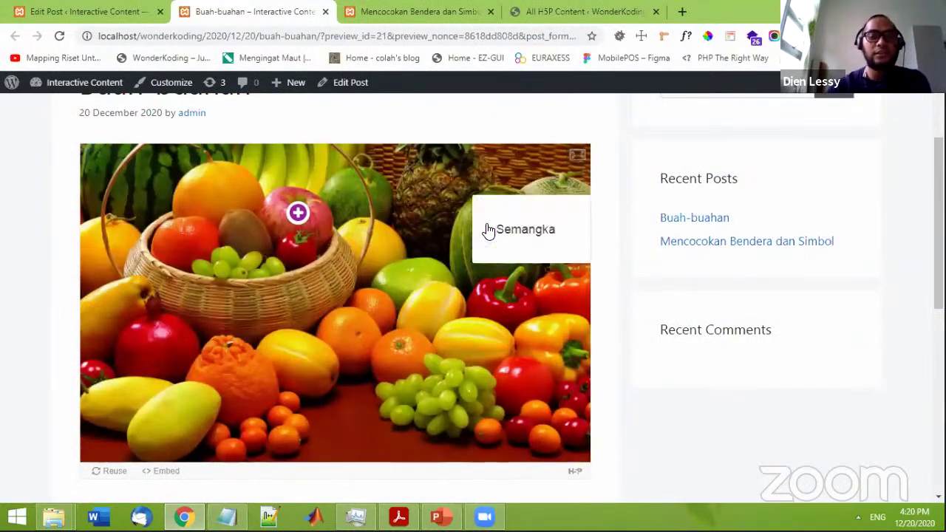
pyautogui.click(439, 220)
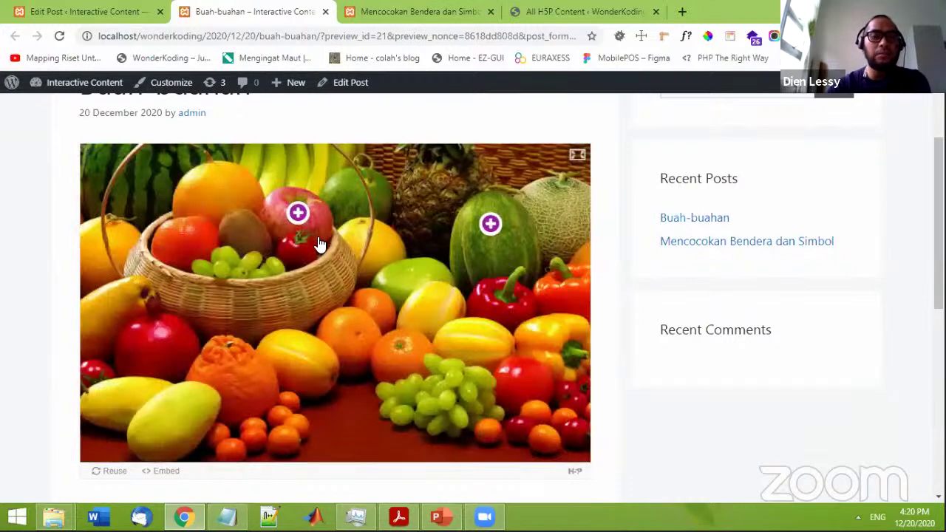
pyautogui.click(298, 213)
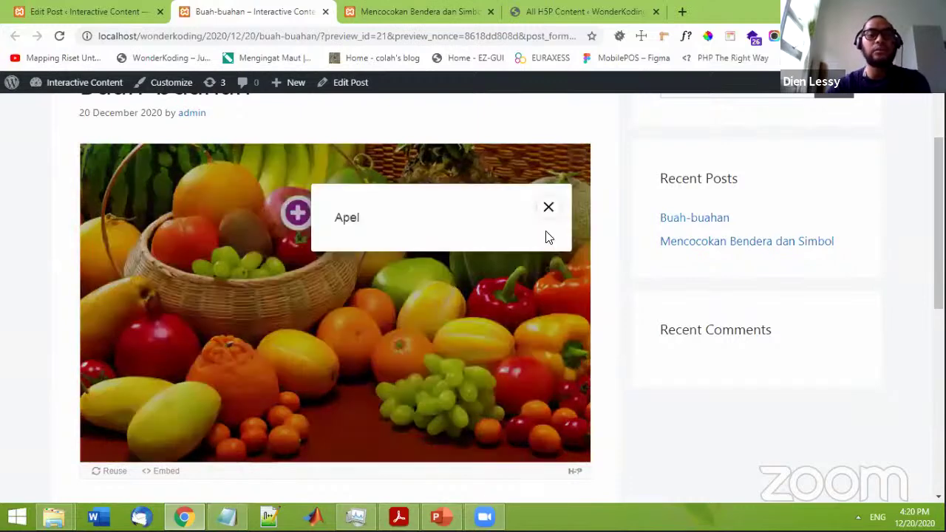
pyautogui.click(553, 266)
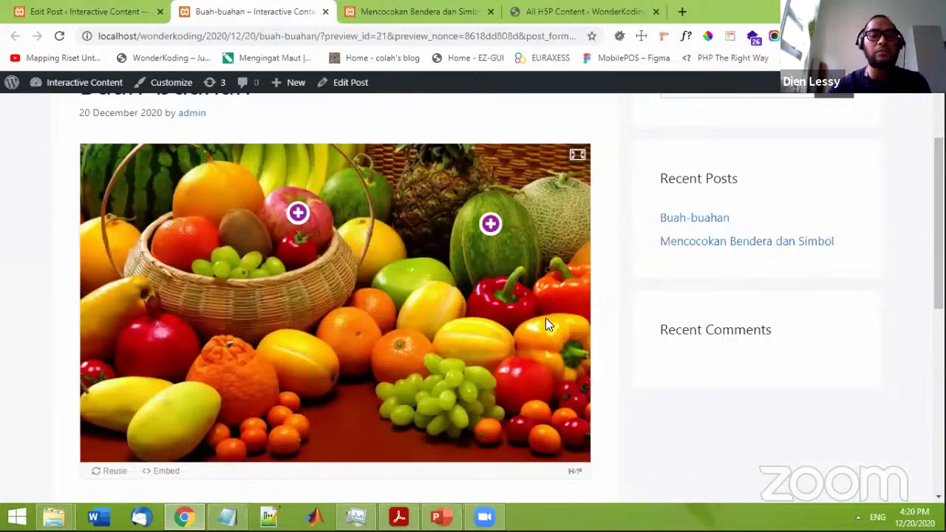
pyautogui.press('F5')
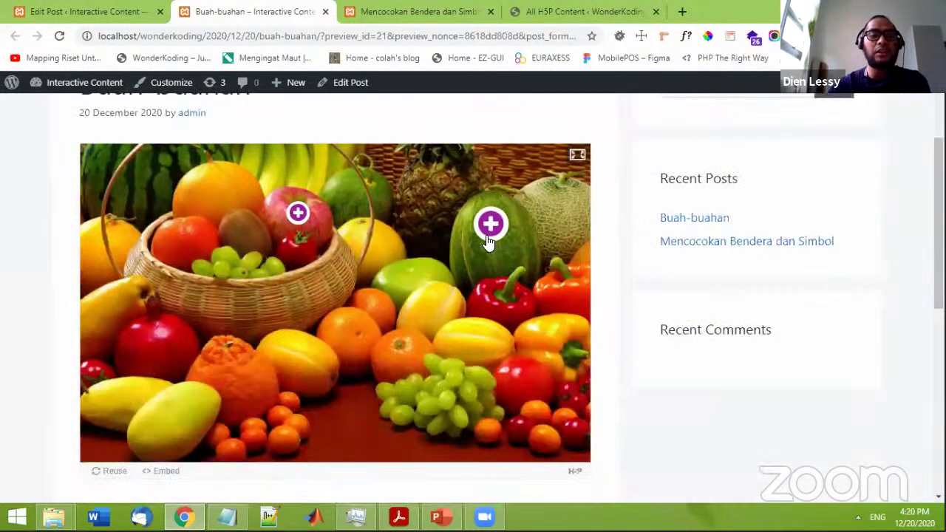
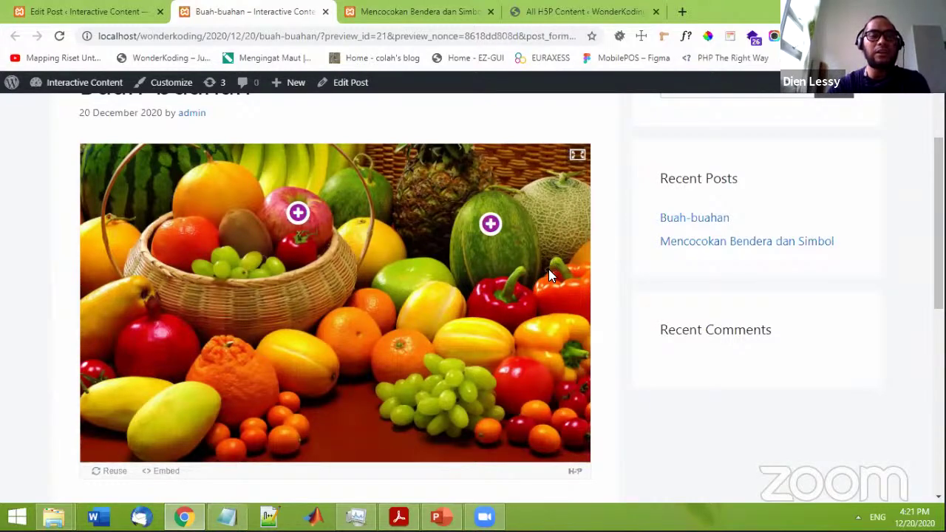
# - Start a new H5P content item using the Chart content type
pyautogui.click(122, 9)
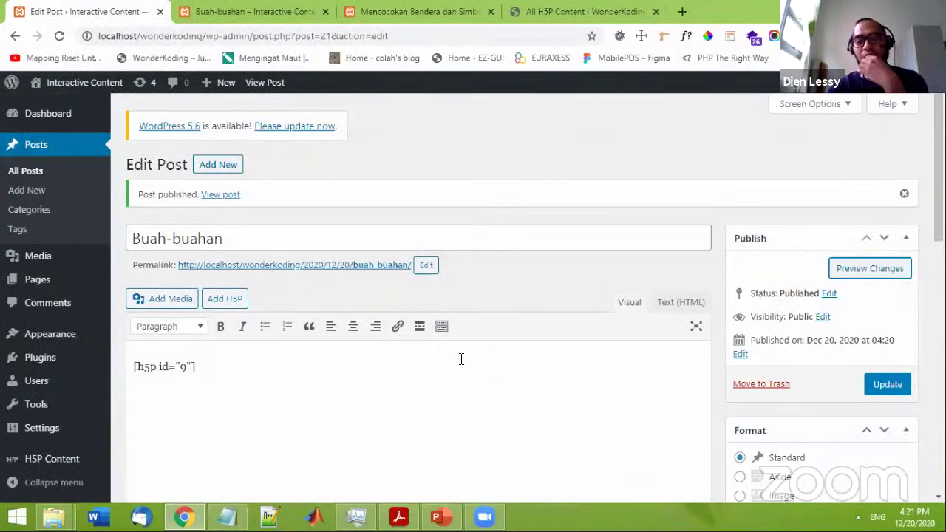
pyautogui.scroll(-2, 78, 370)
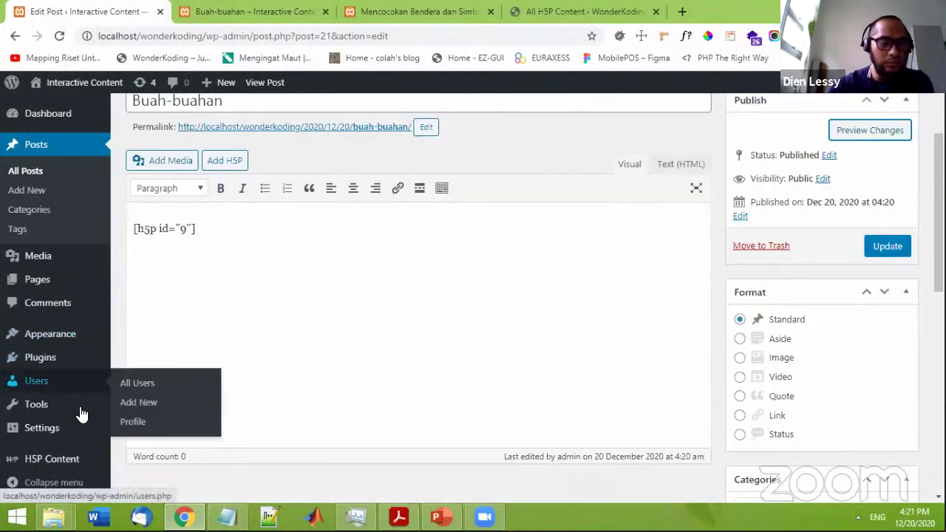
pyautogui.click(67, 465)
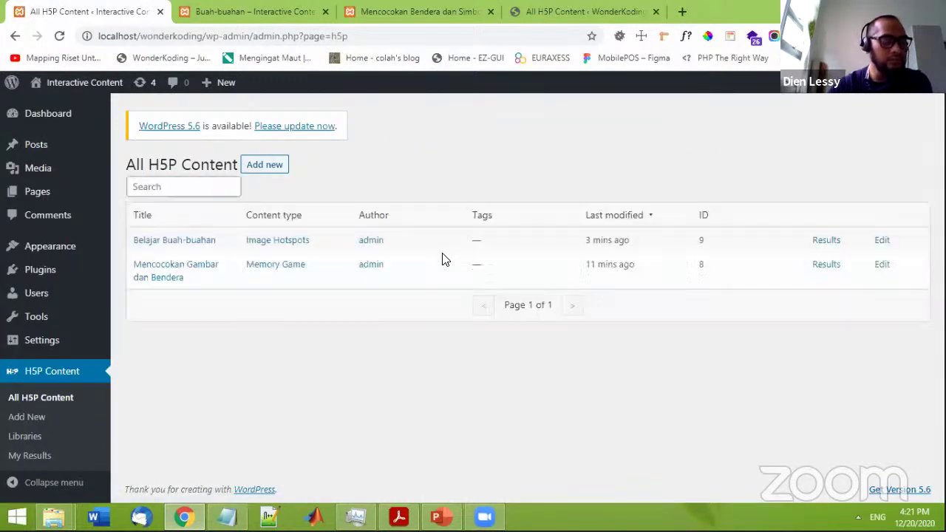
pyautogui.click(268, 163)
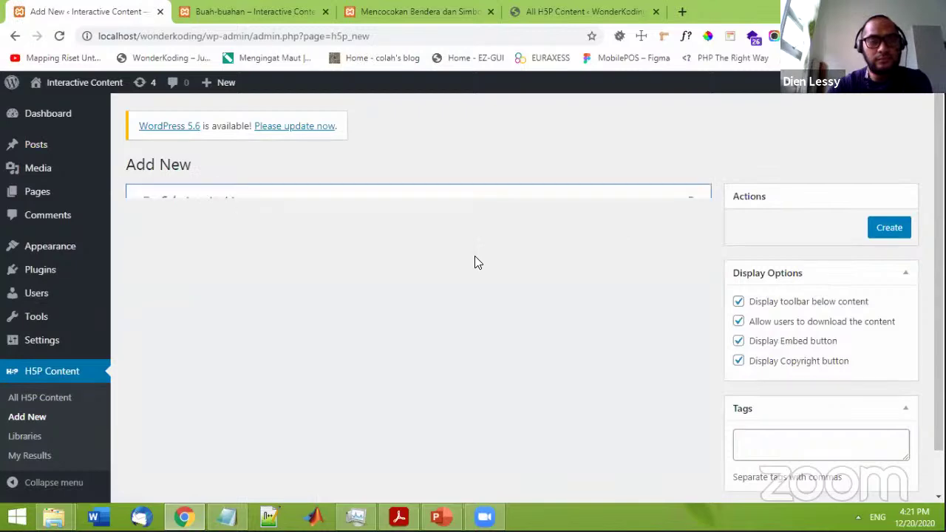
pyautogui.scroll(-1, 476, 281)
pyautogui.scroll(-2, 478, 288)
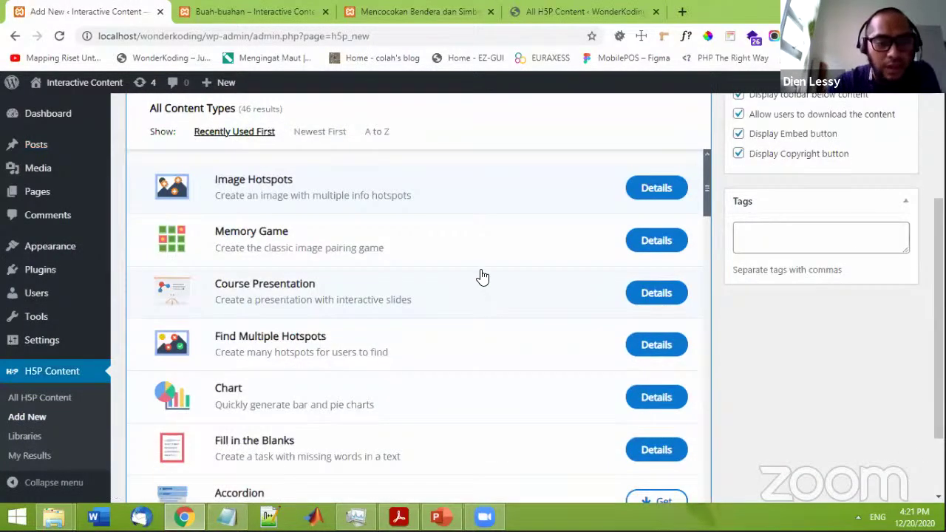
pyautogui.scroll(-2, 472, 266)
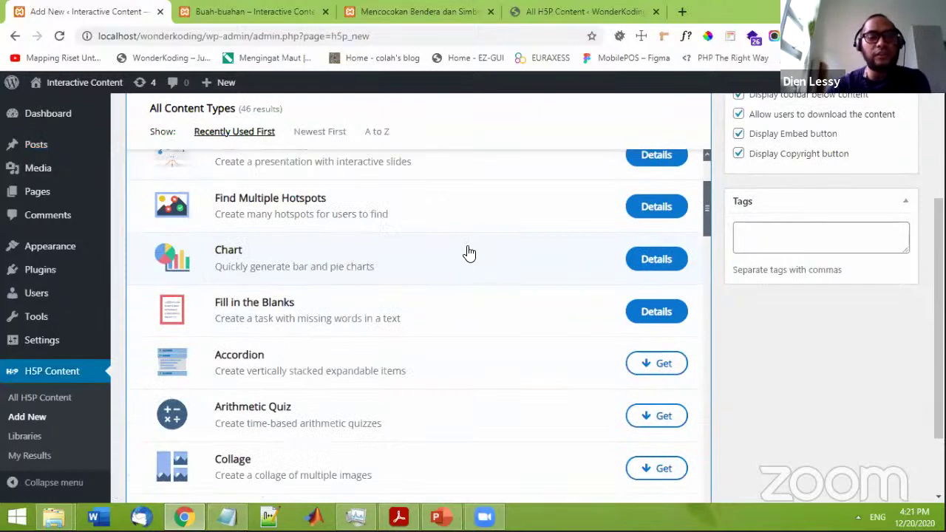
pyautogui.click(467, 253)
pyautogui.click(467, 253)
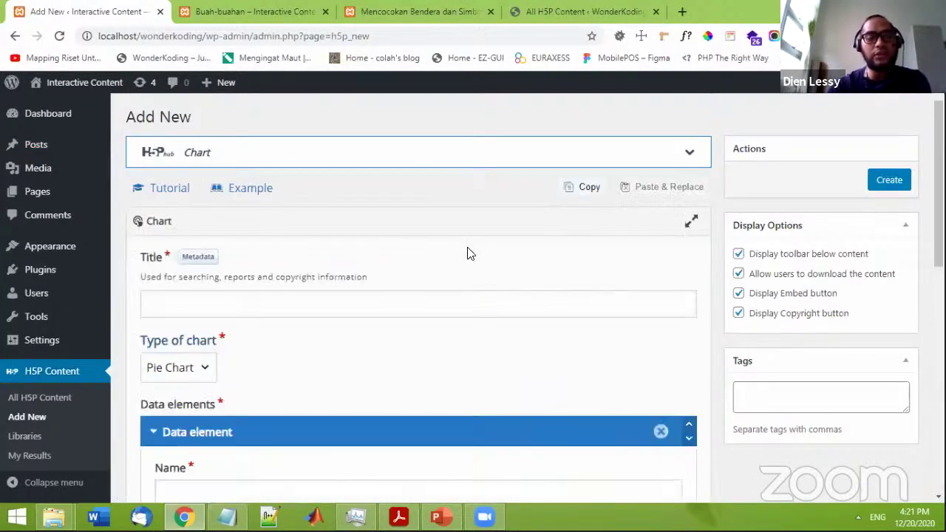
# - Title the chart "Jumlah mahasiswa"
pyautogui.click(490, 301)
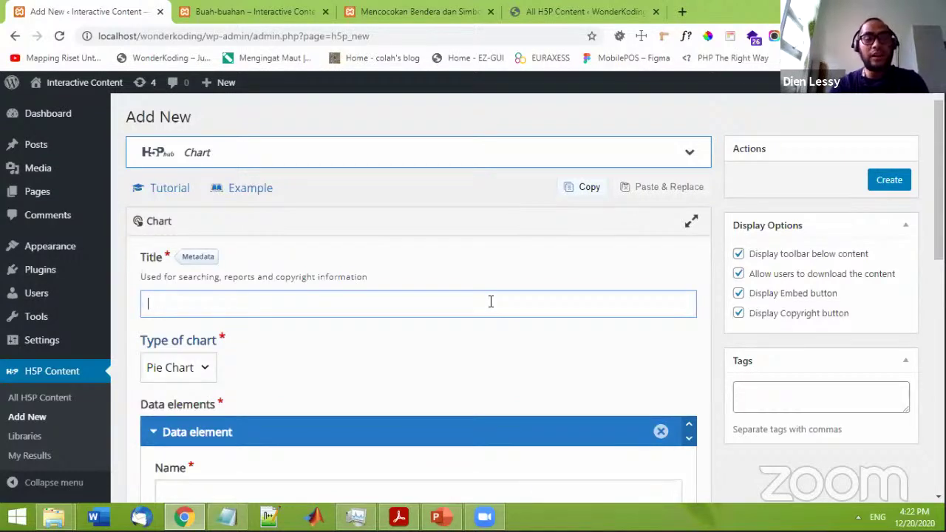
pyautogui.write('Jion')
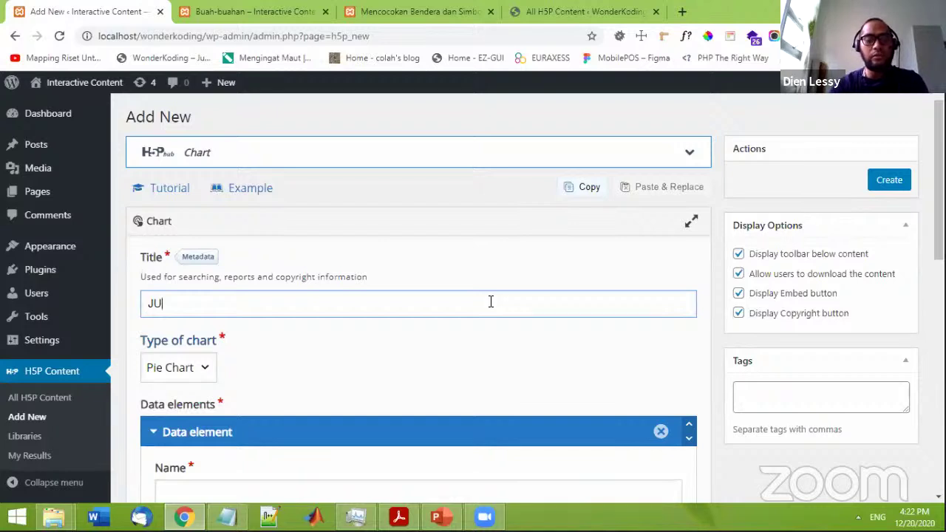
pyautogui.press('BackSpace')
pyautogui.press('BackSpace')
pyautogui.press('BackSpace')
pyautogui.write('im')
pyautogui.press('BackSpace')
pyautogui.press('BackSpace')
pyautogui.write('umlah ')
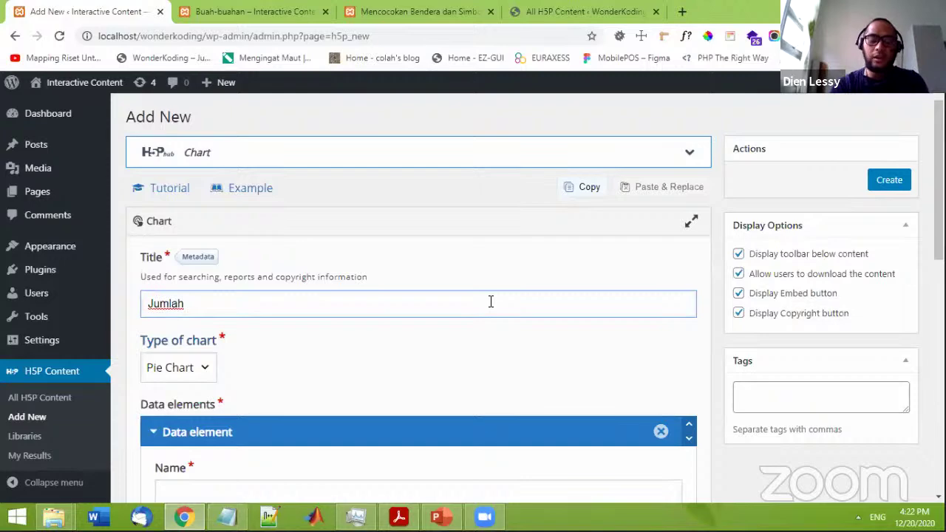
pyautogui.write('mahasiswa')
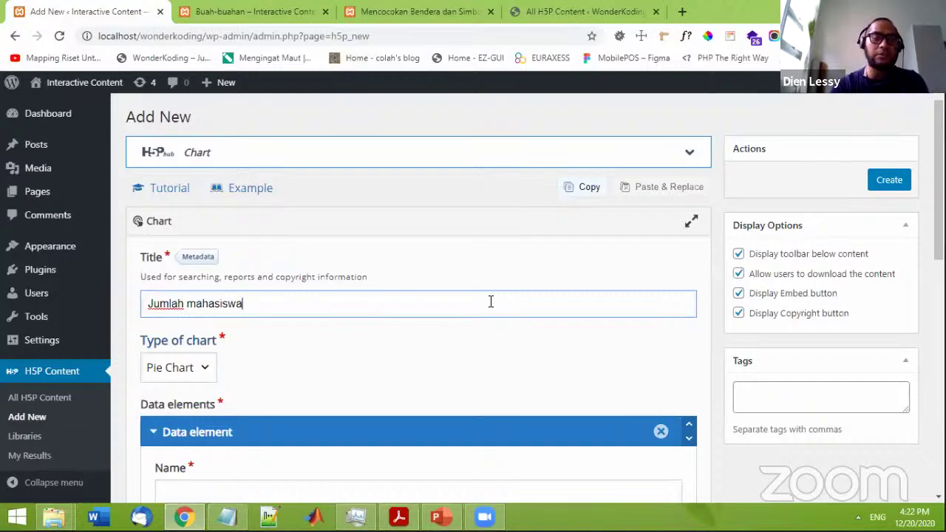
# - Name the first data element "Pria" and set its value to 50
pyautogui.scroll(-1, 477, 317)
pyautogui.scroll(-2, 477, 317)
pyautogui.click(392, 278)
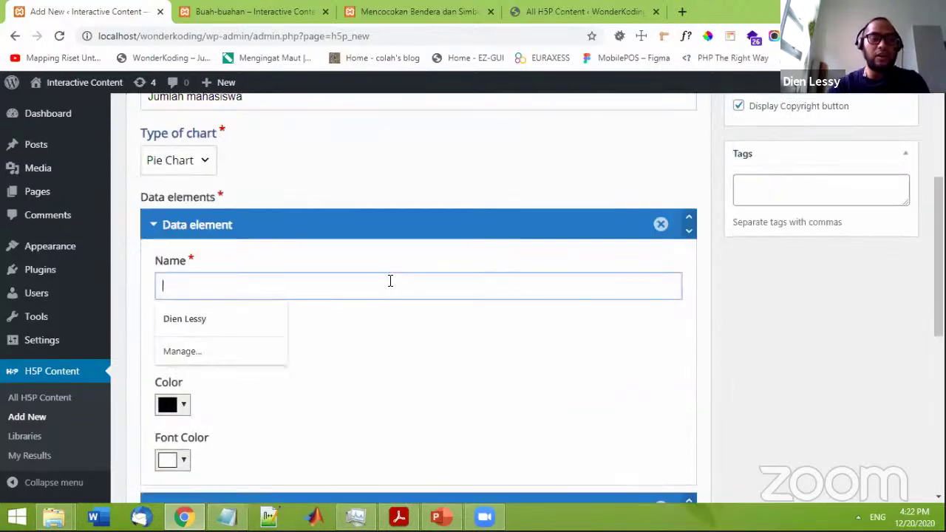
pyautogui.write('Pria')
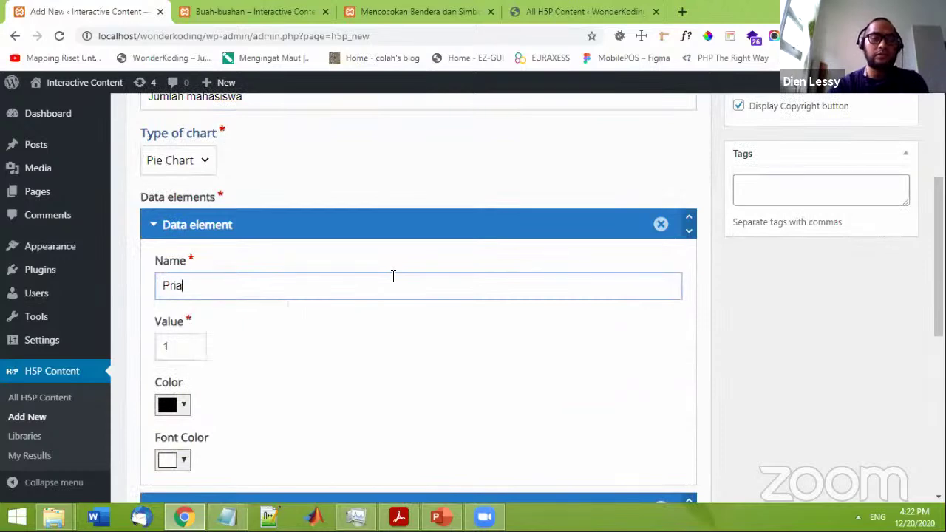
pyautogui.scroll(-3, 295, 266)
pyautogui.click(190, 143)
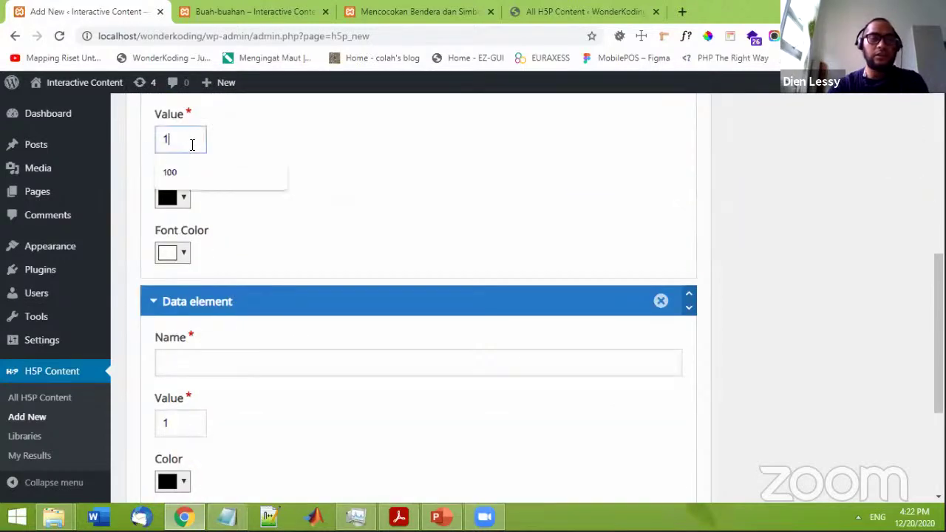
pyautogui.doubleClick(192, 145)
pyautogui.write('50')
# - Try to change the Pria data element's color by picking a blue hue
pyautogui.scroll(-1, 407, 215)
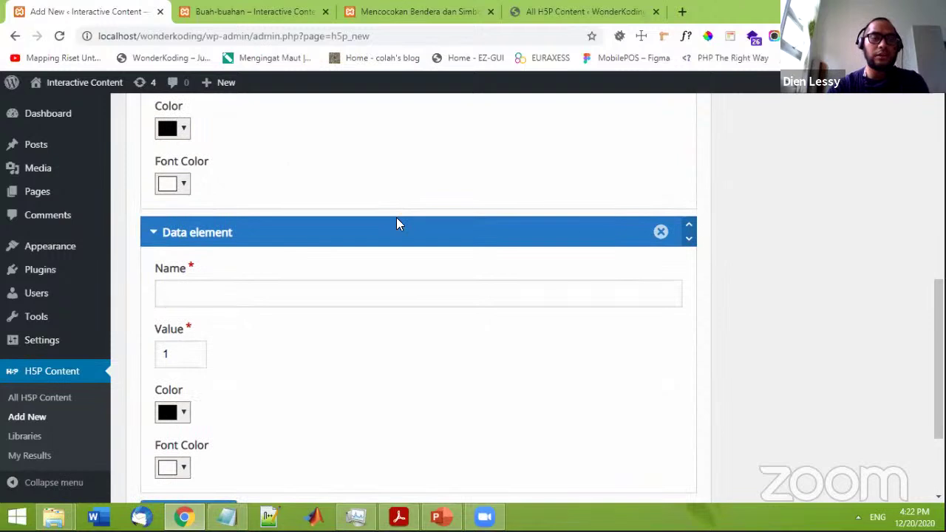
pyautogui.scroll(1, 397, 222)
pyautogui.click(178, 197)
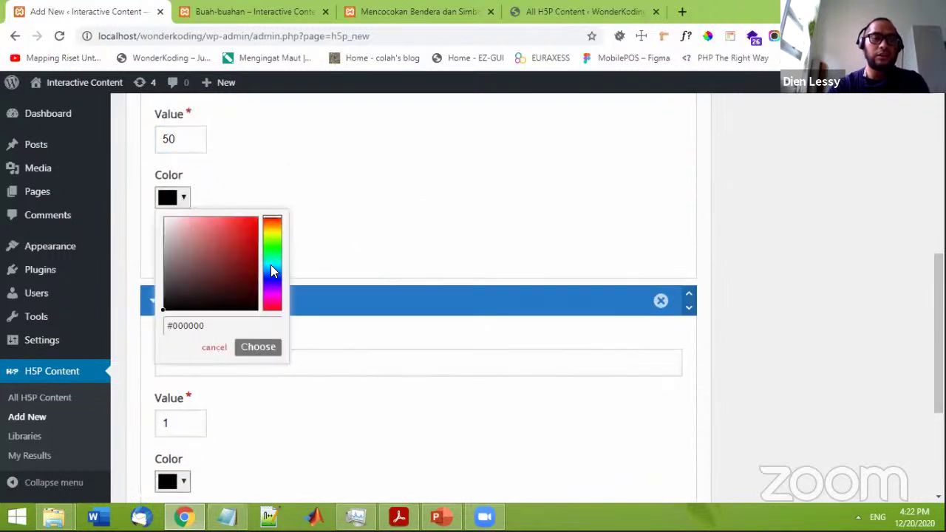
pyautogui.click(272, 273)
pyautogui.click(397, 246)
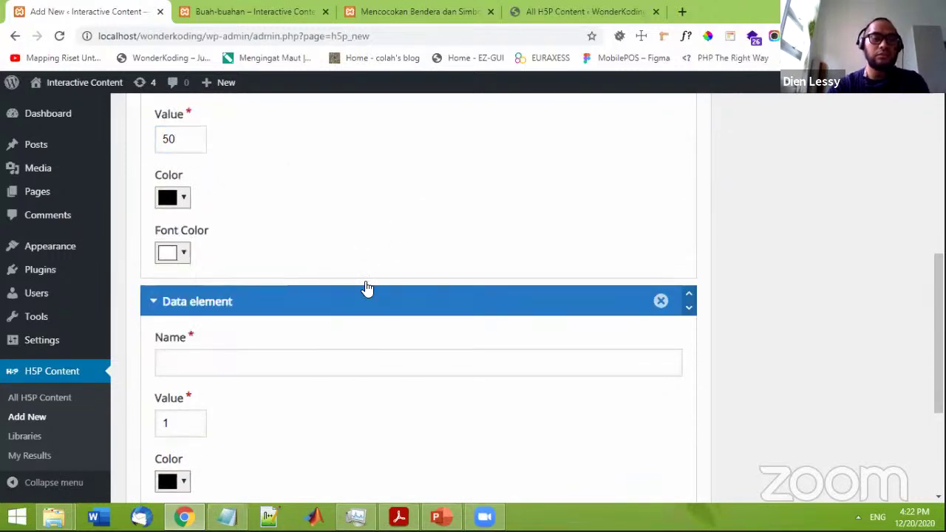
# - Name the second data element "Wanita" and set its value to 50
pyautogui.click(381, 359)
pyautogui.write('Wanita')
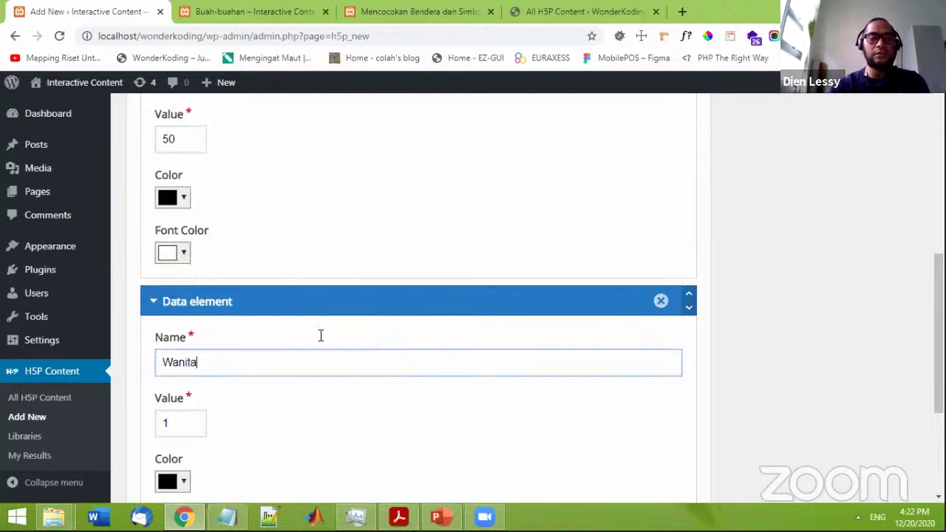
pyautogui.scroll(-2, 194, 374)
pyautogui.click(185, 281)
pyautogui.doubleClick(180, 279)
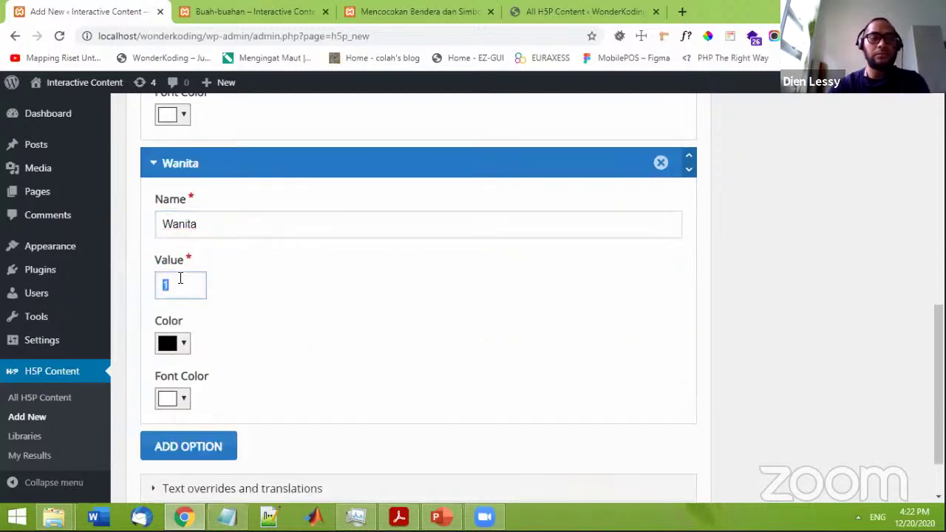
pyautogui.write('50')
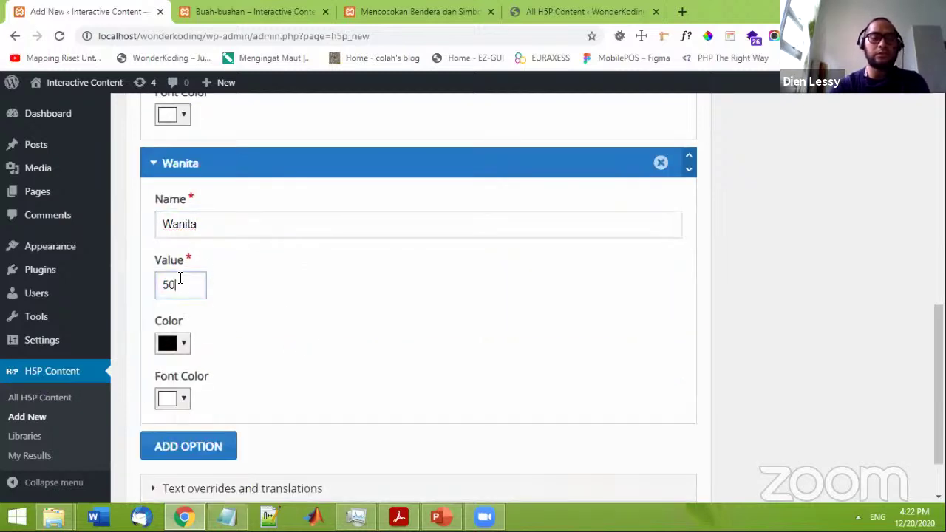
# - Set the Wanita data element's color to red (#ec1010)
pyautogui.click(178, 344)
pyautogui.click(185, 345)
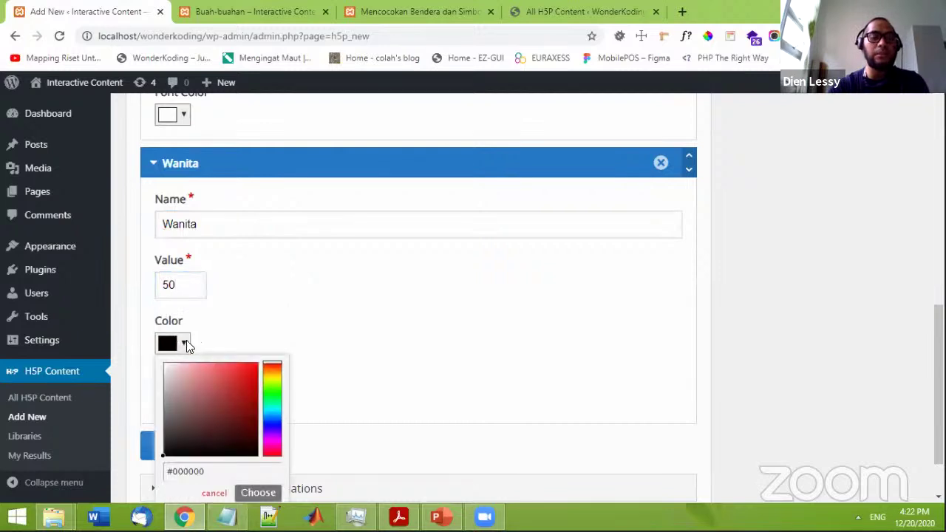
pyautogui.click(250, 368)
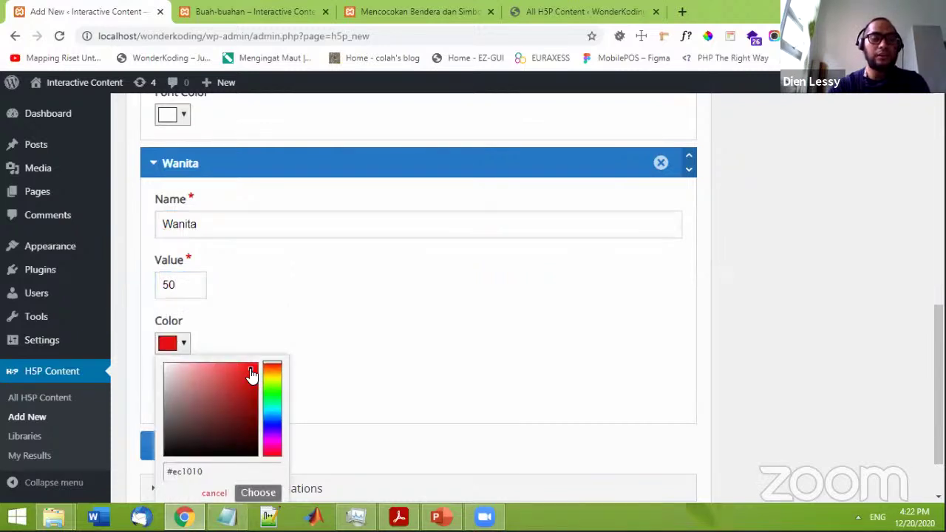
pyautogui.click(387, 341)
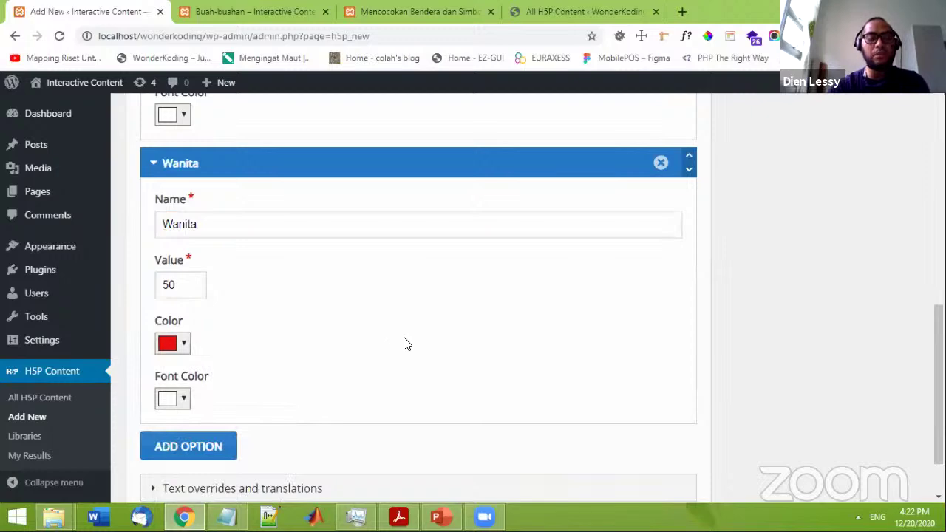
# - Create the "Jumlah mahasiswa" pie chart content from the completed form
pyautogui.scroll(-1, 411, 323)
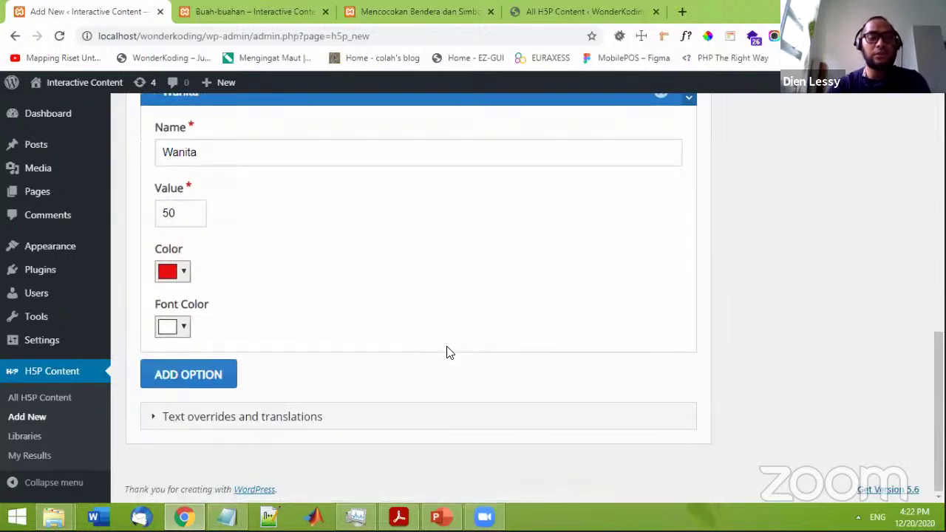
pyautogui.scroll(9, 447, 351)
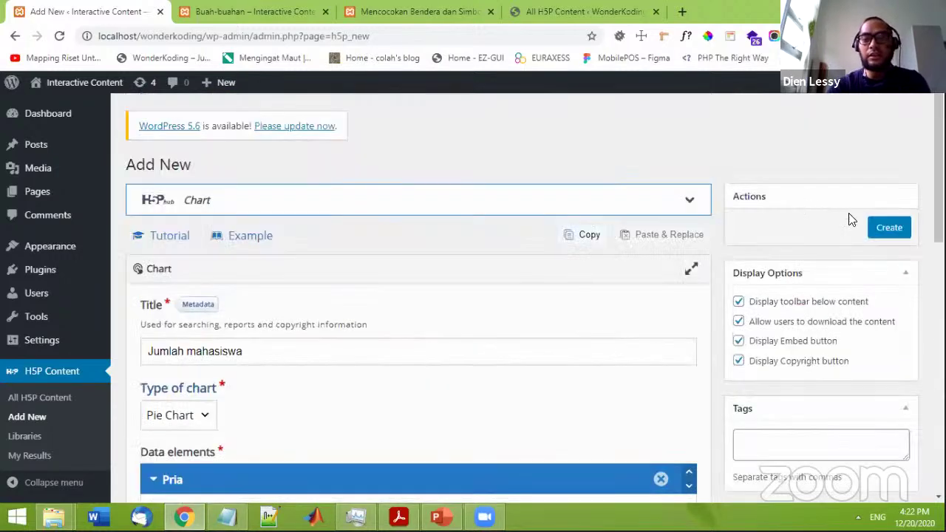
pyautogui.click(882, 235)
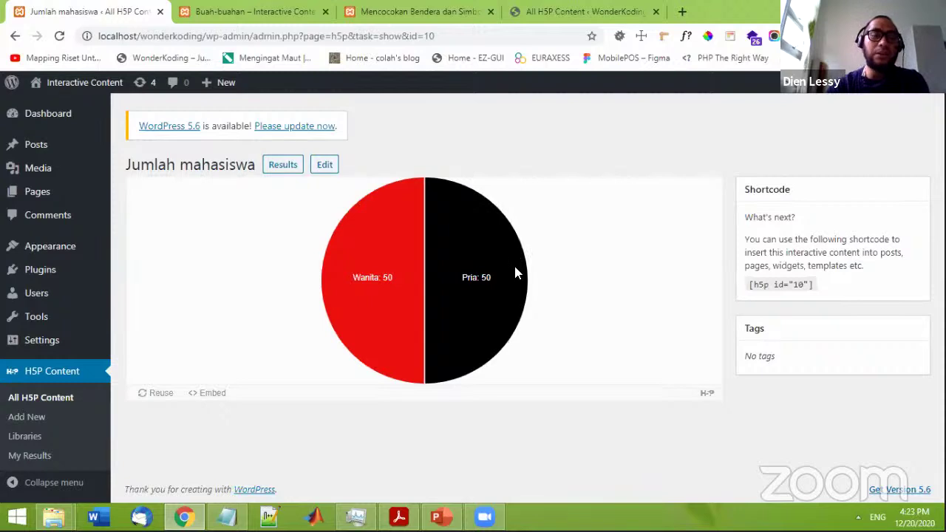
# - Start a new post and title it "Statistik Mahasiswa"
pyautogui.click(51, 144)
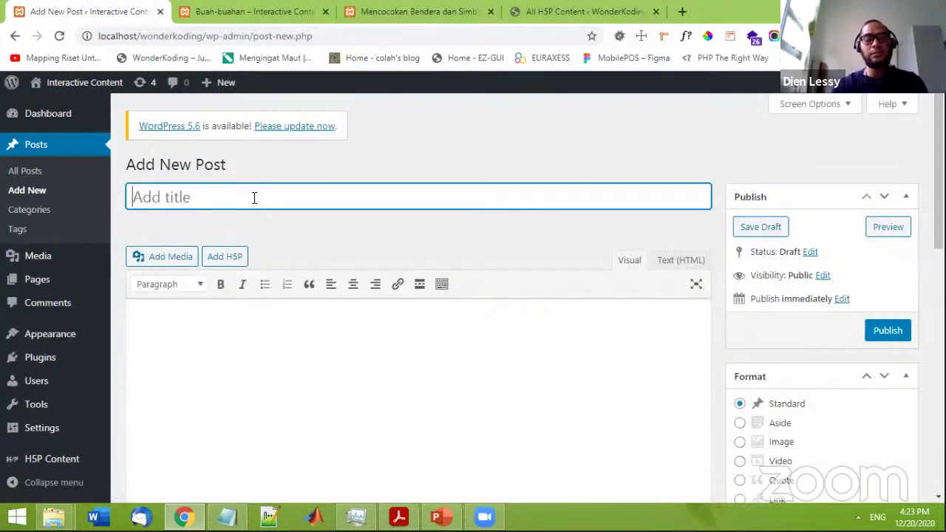
pyautogui.write('Sata')
pyautogui.press('BackSpace')
pyautogui.press('BackSpace')
pyautogui.press('BackSpace')
pyautogui.write('t')
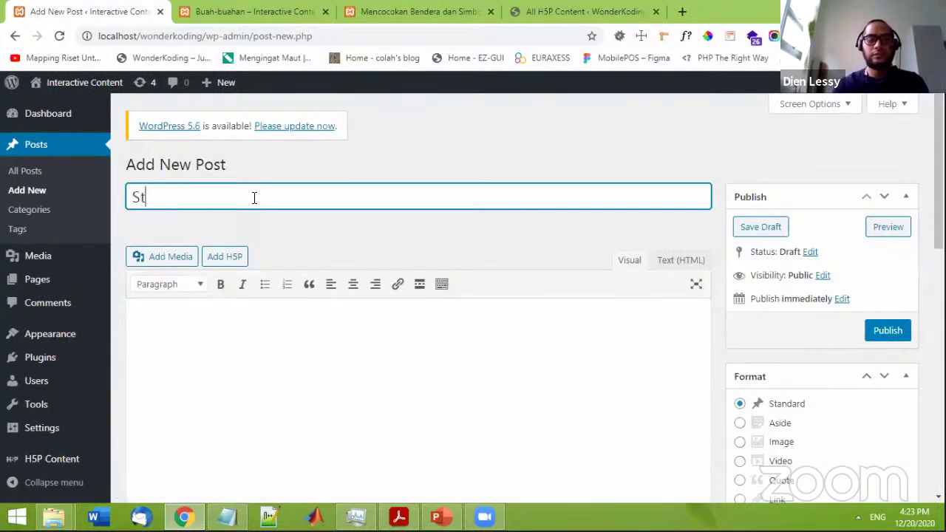
pyautogui.write('atis')
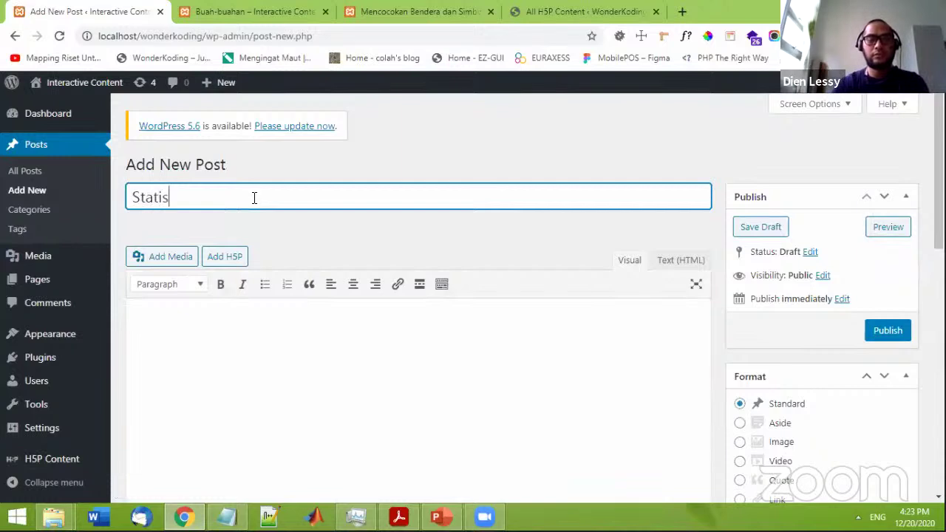
pyautogui.write('tik')
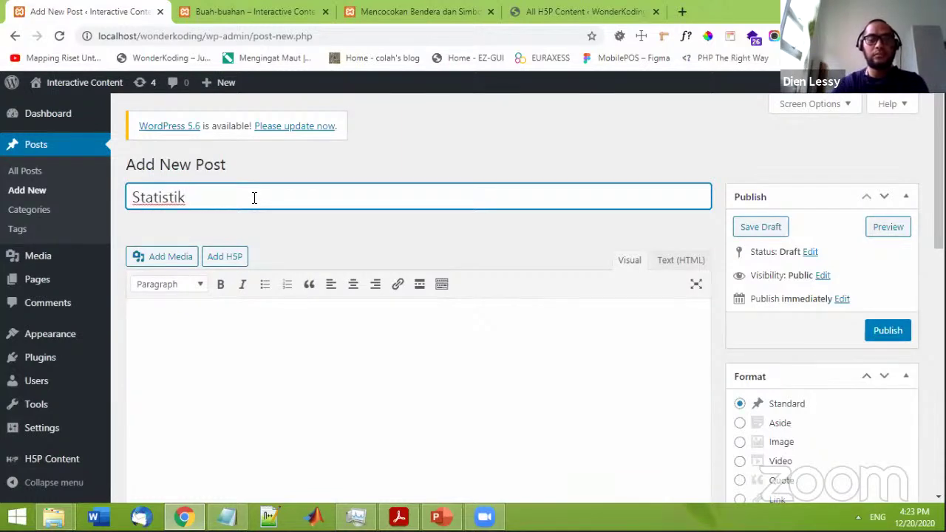
pyautogui.write(' Magasis')
pyautogui.press('BackSpace')
pyautogui.press('BackSpace')
pyautogui.press('BackSpace')
pyautogui.press('BackSpace')
pyautogui.press('BackSpace')
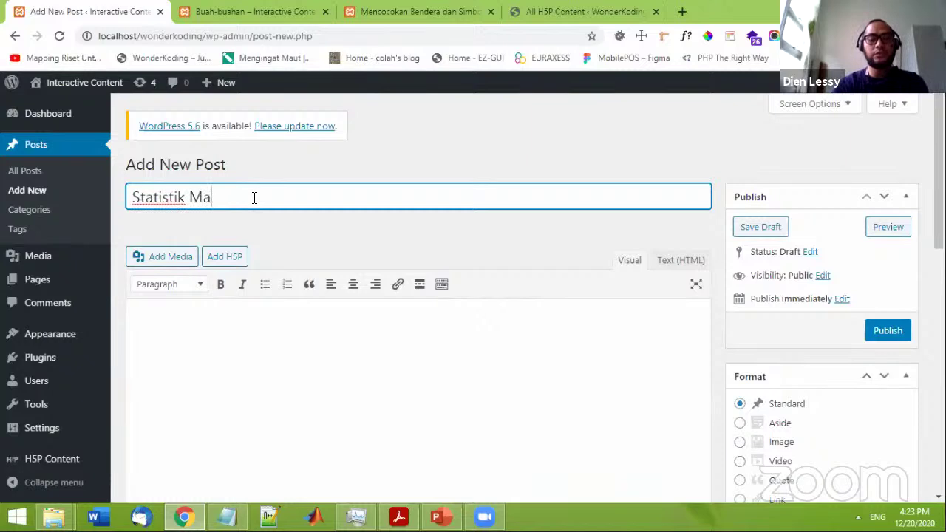
pyautogui.write('hasiswa')
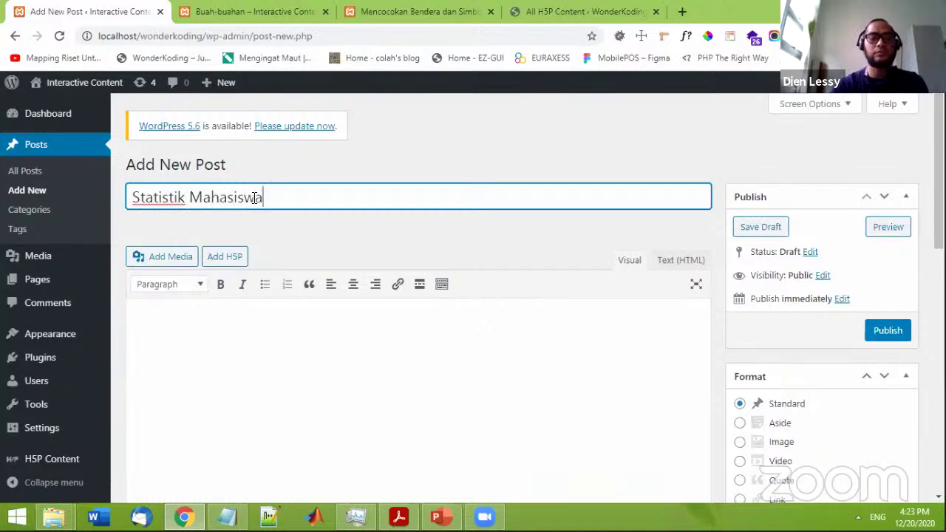
# - Insert the "Jumlah mahasiswa" chart into the post's body and publish the post
pyautogui.click(226, 263)
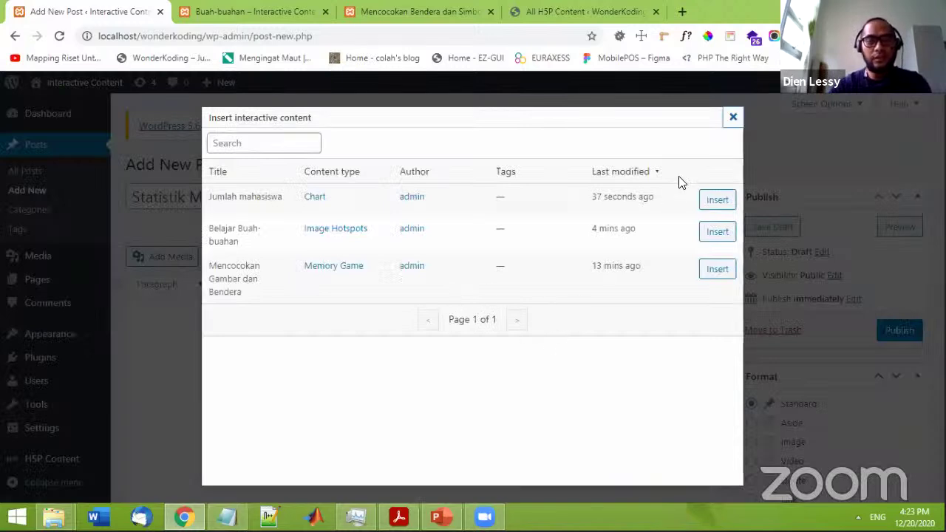
pyautogui.click(716, 199)
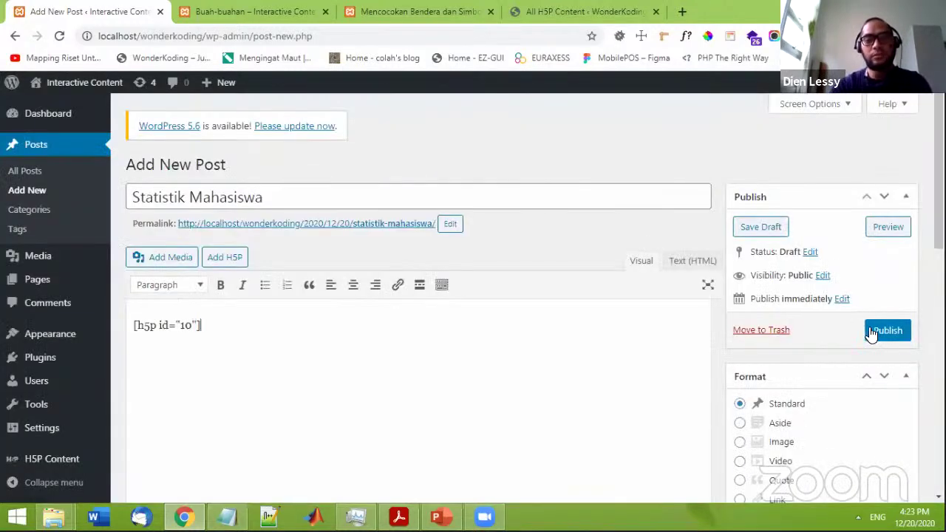
pyautogui.click(870, 333)
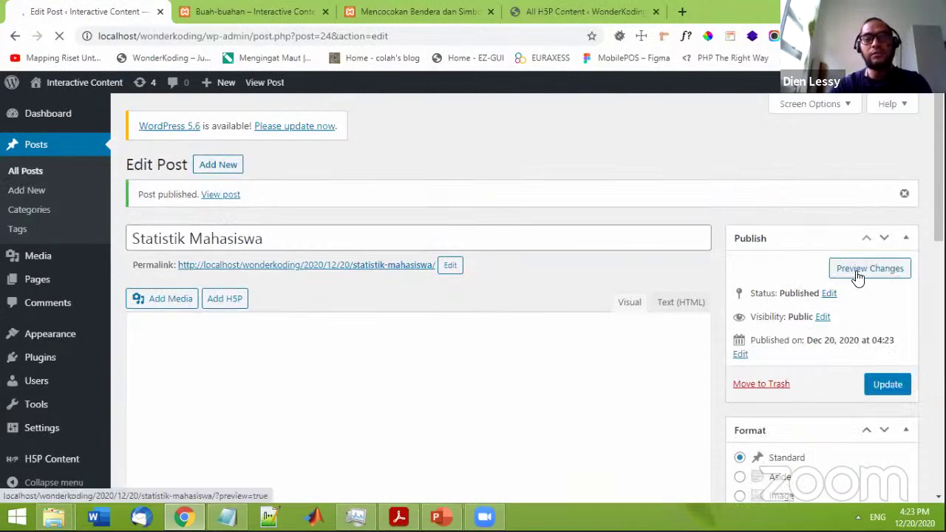
# - Preview the published "Statistik Mahasiswa" post to check its chart, and return to the post's editing page
pyautogui.click(858, 274)
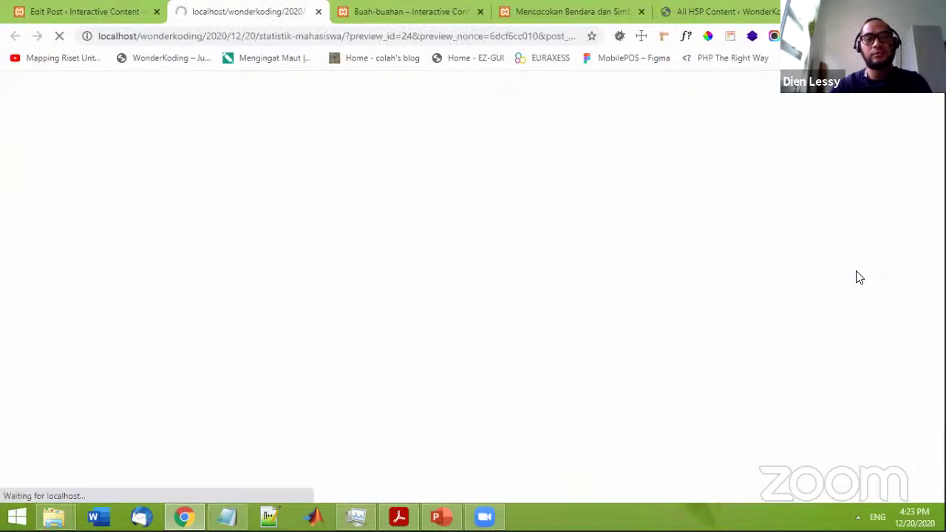
pyautogui.scroll(-2, 360, 240)
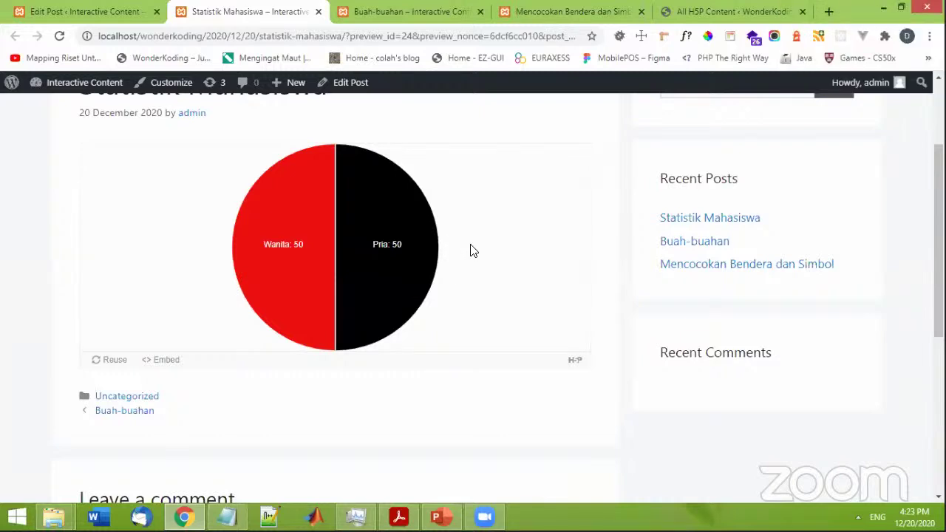
pyautogui.click(92, 9)
# - Begin adding a new H5P content item from the list of all H5P content
pyautogui.scroll(-3, 68, 410)
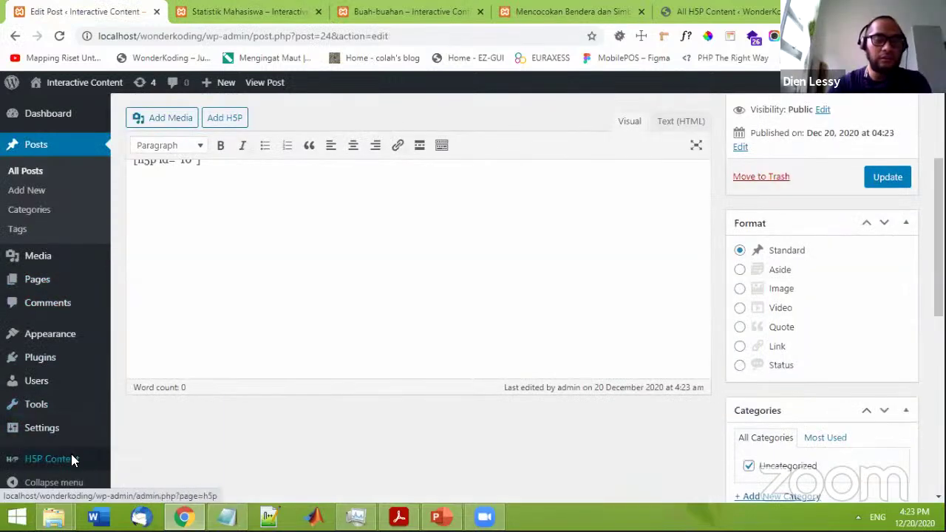
pyautogui.click(73, 459)
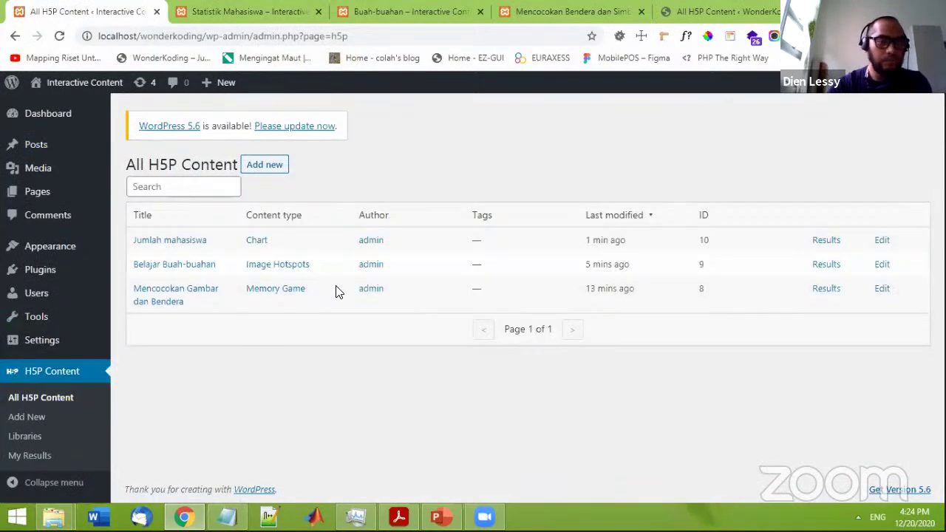
pyautogui.click(275, 169)
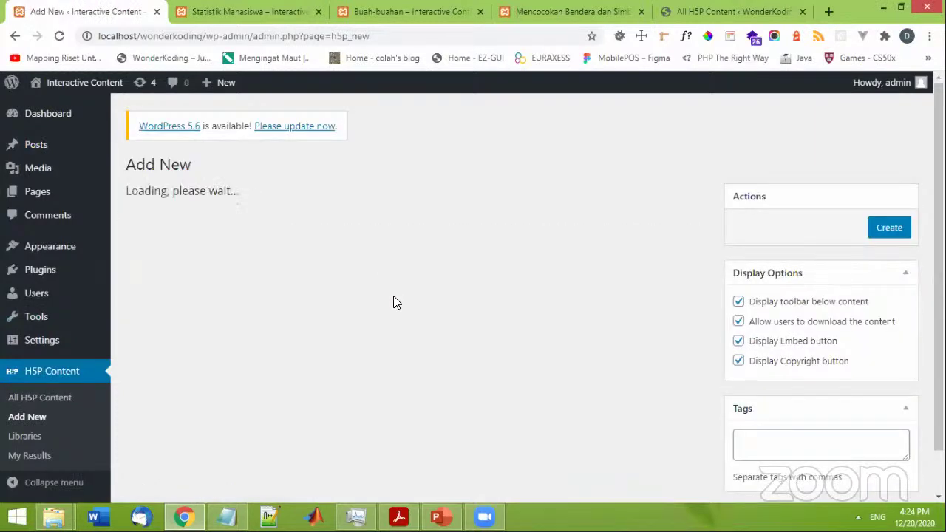
# - Look through the list of available H5P content types, from the recently used ones down to the last entries
pyautogui.scroll(-2, 394, 301)
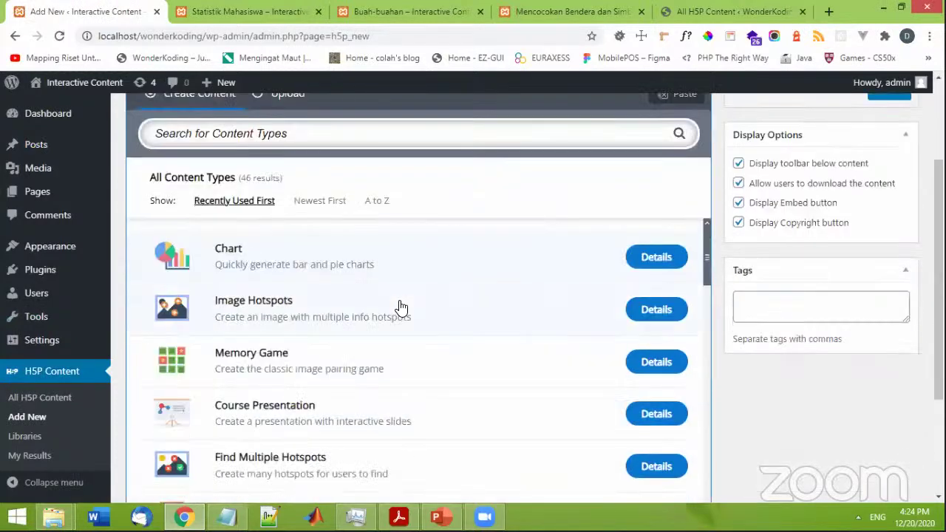
pyautogui.scroll(-3, 399, 308)
pyautogui.scroll(-1, 791, 322)
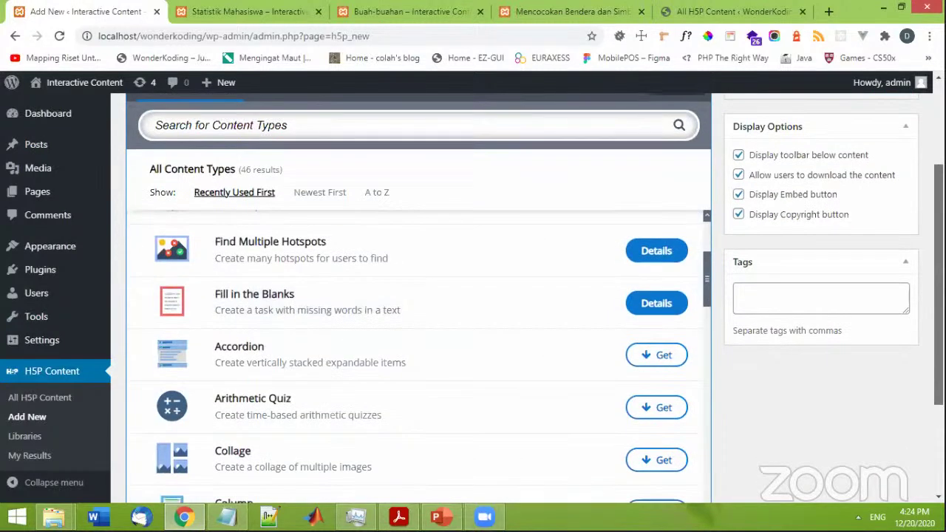
pyautogui.scroll(-3, 427, 310)
pyautogui.scroll(-5, 414, 318)
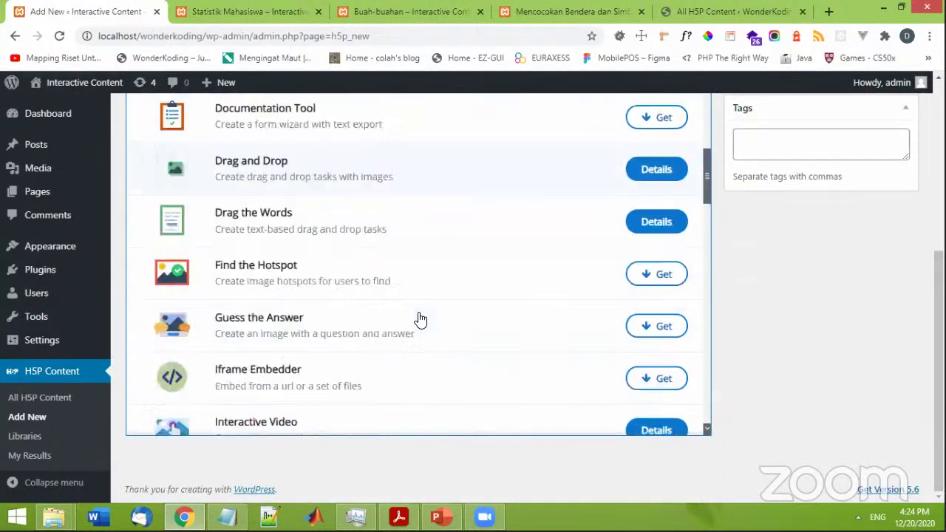
pyautogui.scroll(-8, 407, 327)
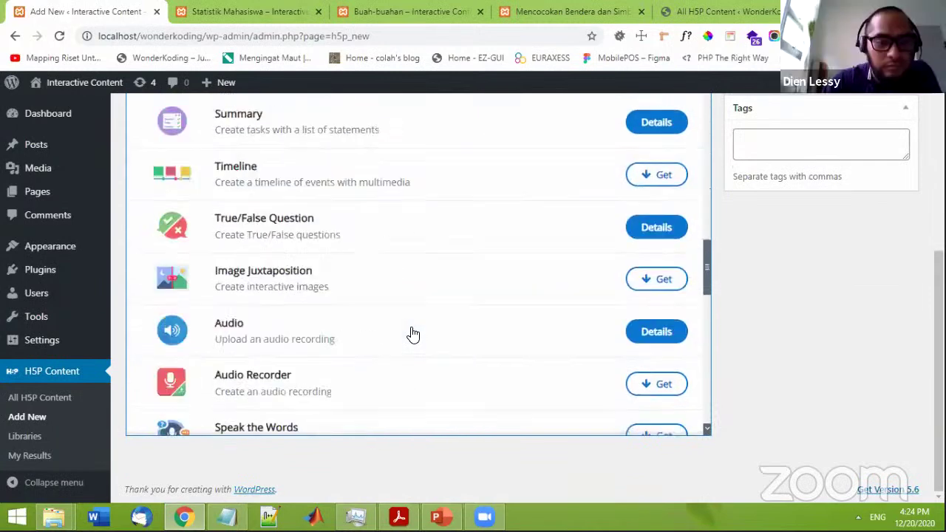
pyautogui.scroll(-10, 412, 334)
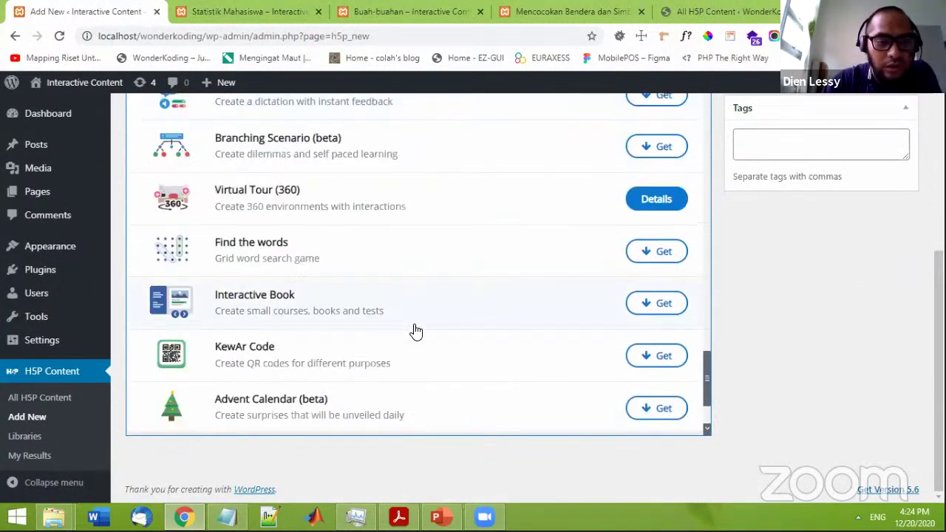
pyautogui.scroll(2, 429, 329)
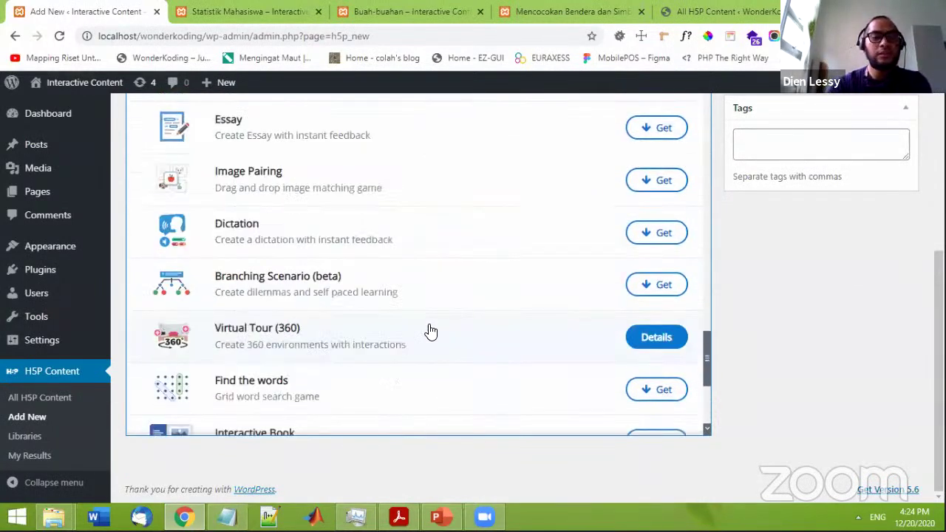
pyautogui.scroll(-3, 416, 316)
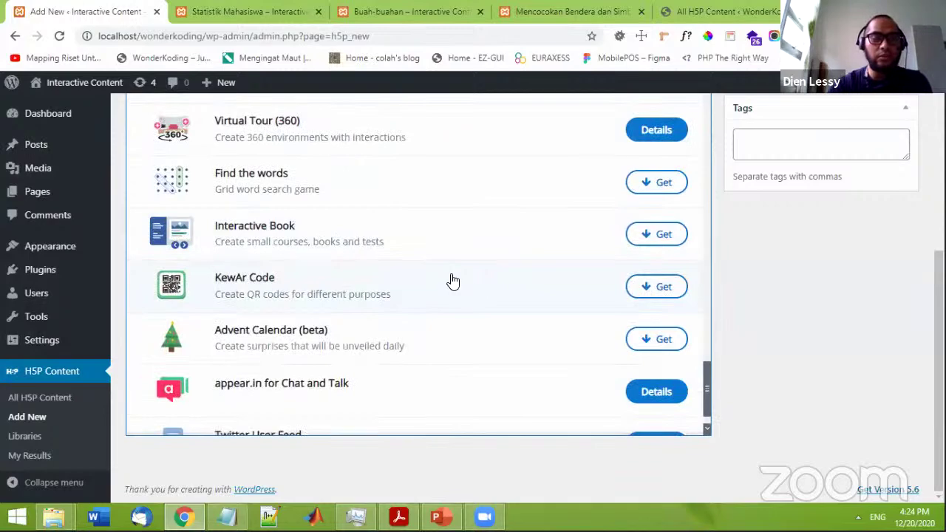
pyautogui.scroll(-1, 447, 282)
pyautogui.scroll(4, 402, 322)
pyautogui.scroll(12, 402, 322)
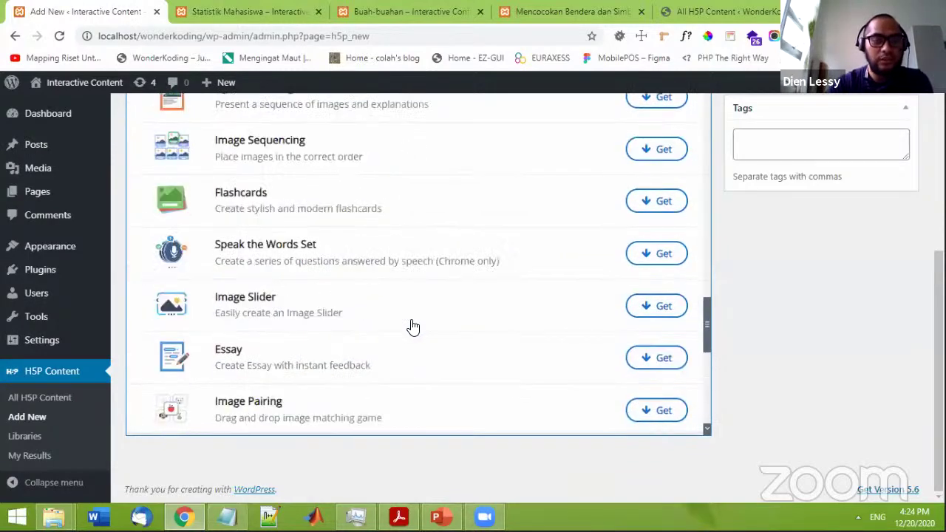
pyautogui.scroll(12, 436, 325)
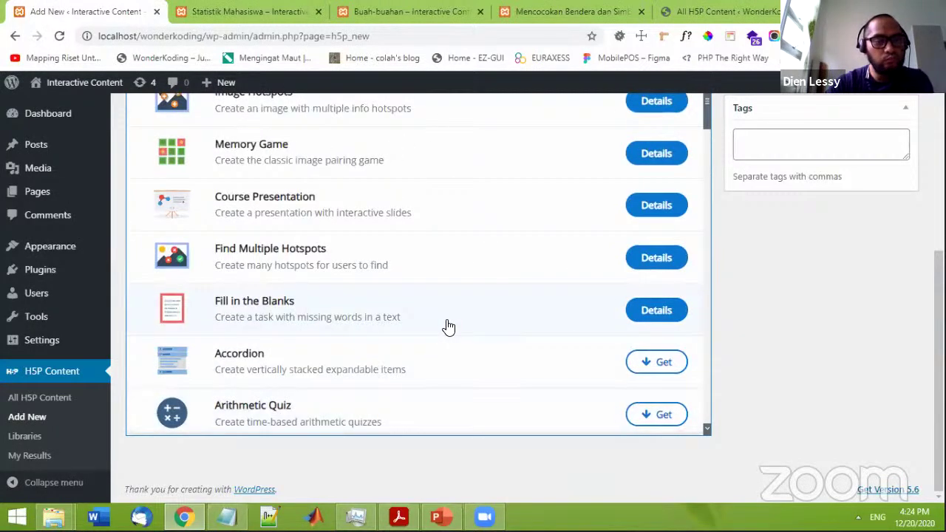
pyautogui.scroll(1, 445, 325)
pyautogui.scroll(-1, 447, 323)
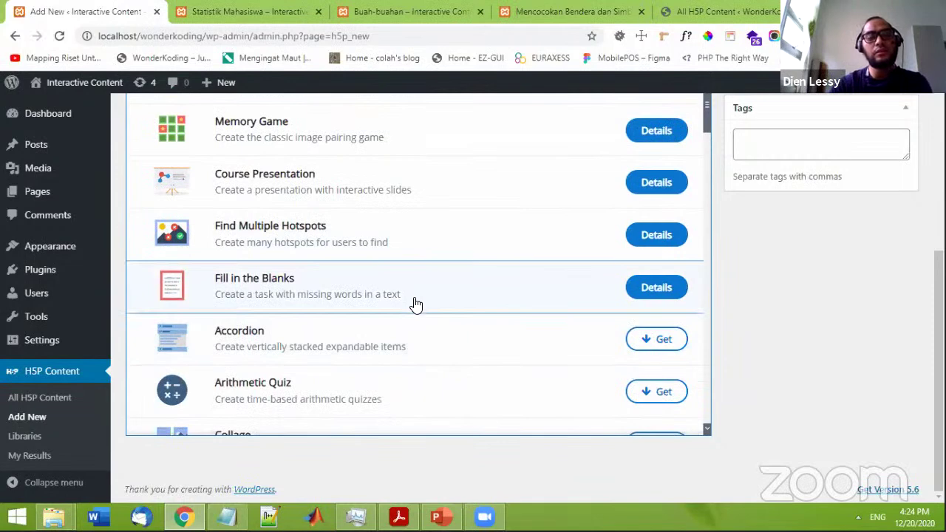
# - Choose Fill in the Blanks as the content type and look over its form
pyautogui.click(413, 304)
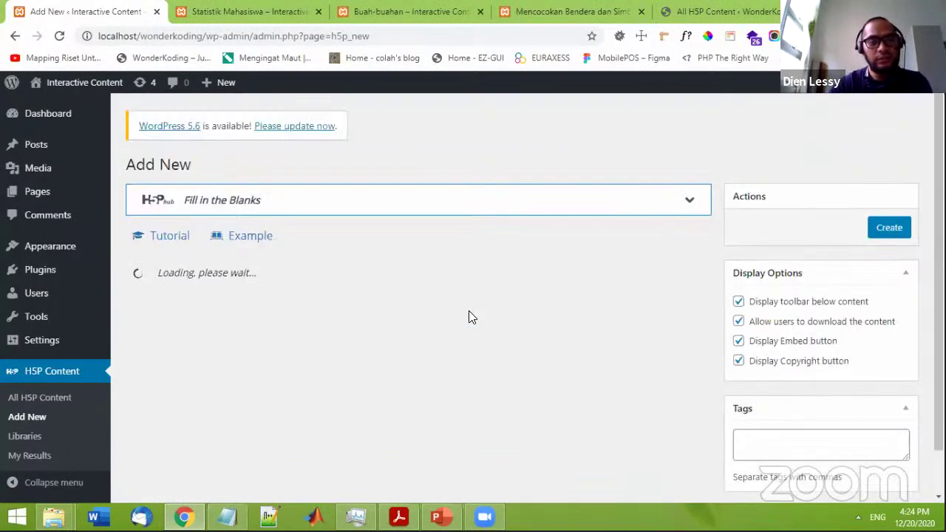
pyautogui.scroll(-2, 517, 302)
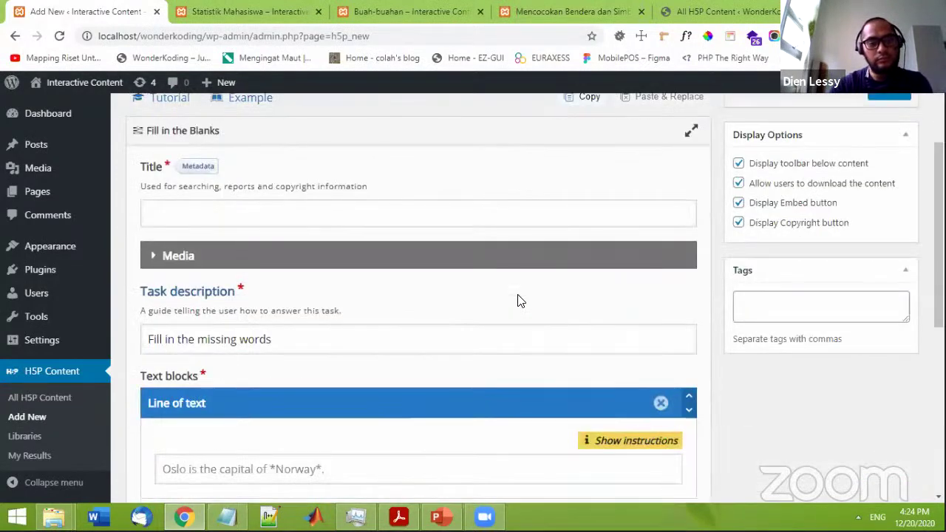
pyautogui.scroll(-5, 518, 301)
pyautogui.scroll(8, 518, 300)
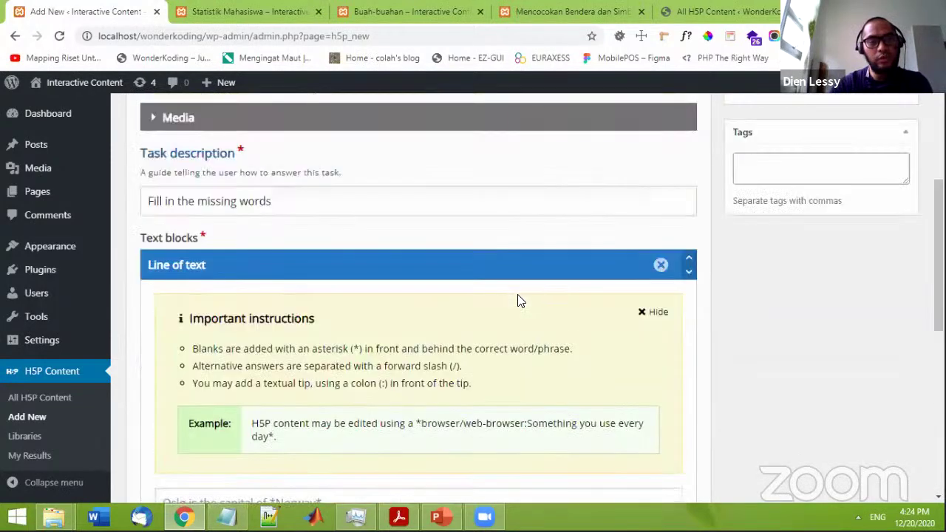
# - Set the Fill in the Blanks content's title to "Mengisi ibukota negara"
pyautogui.click(439, 347)
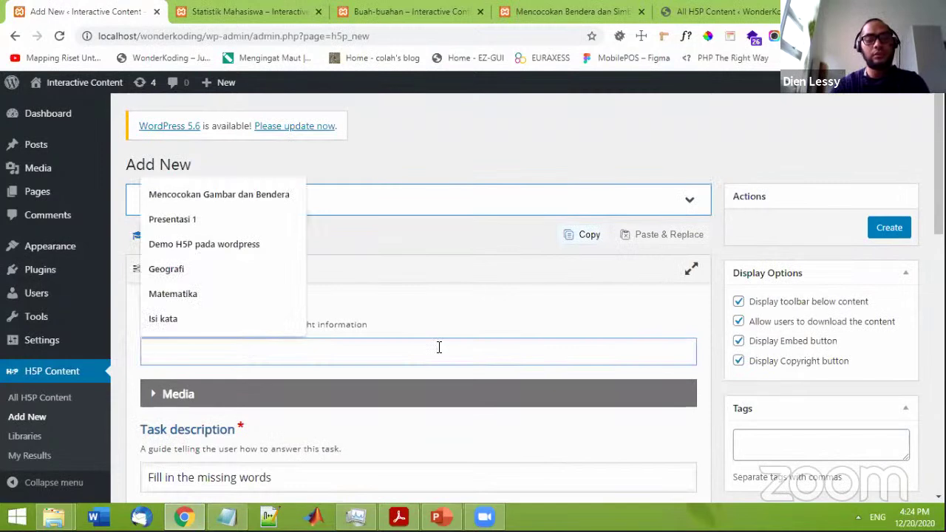
pyautogui.write('Me')
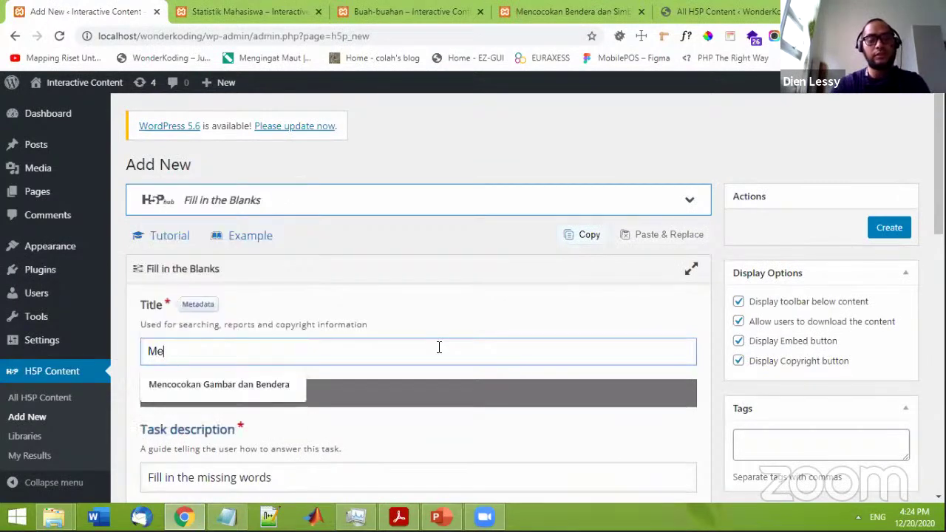
pyautogui.write('ngisi kal')
pyautogui.press('BackSpace')
pyautogui.press('BackSpace')
pyautogui.press('BackSpace')
pyautogui.press('BackSpace')
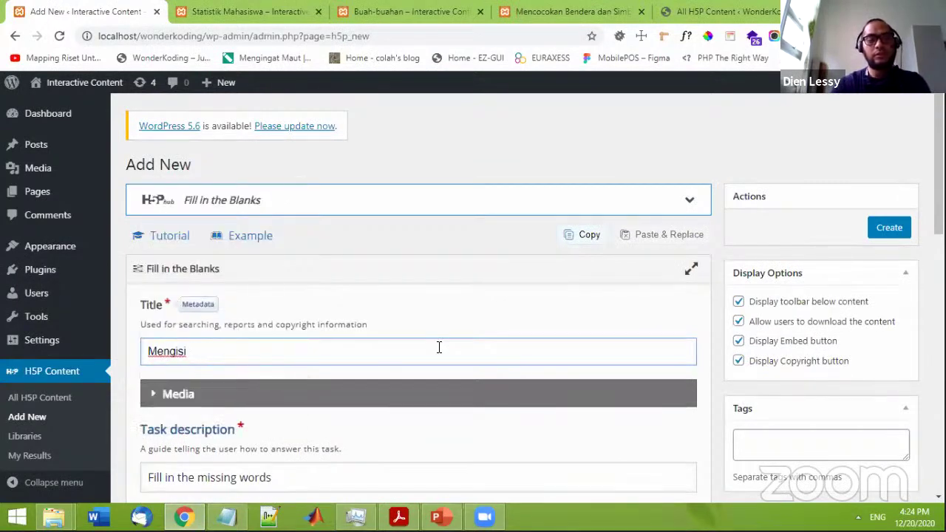
pyautogui.write('ibu')
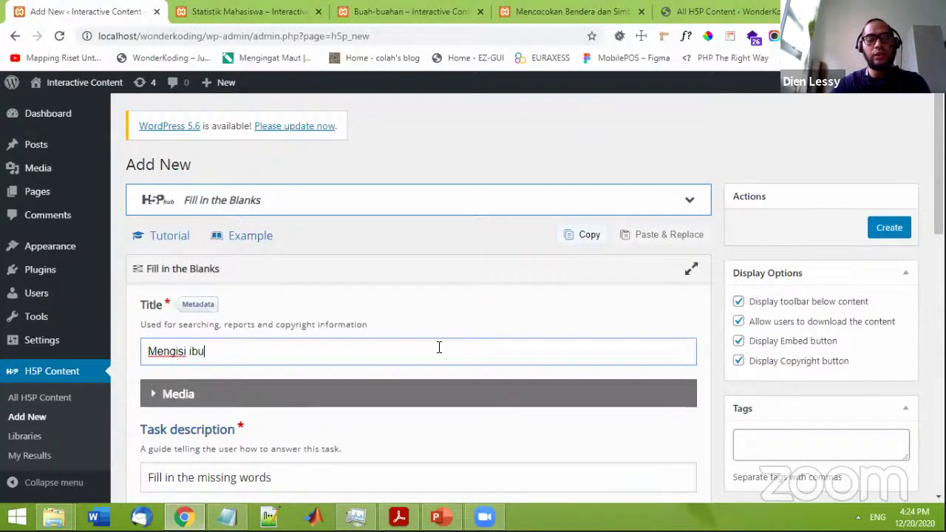
pyautogui.write('kota negara')
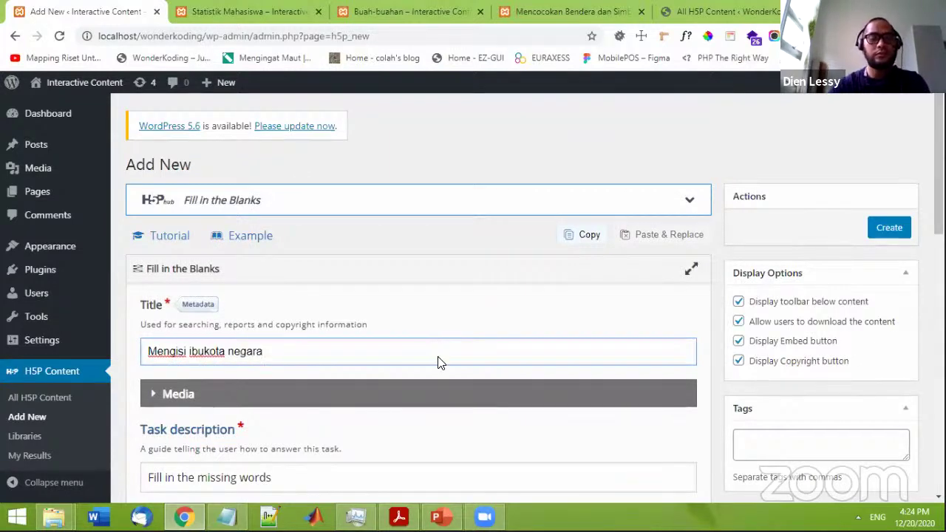
# - Replace the default task description with "Isilah ibukota dari negara-negara yang sesuai"
pyautogui.scroll(-3, 439, 362)
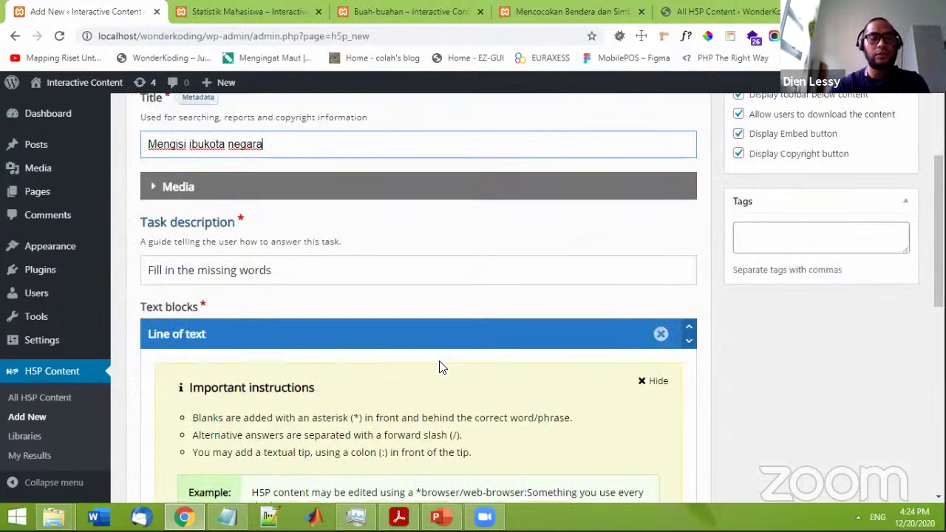
pyautogui.click(352, 271)
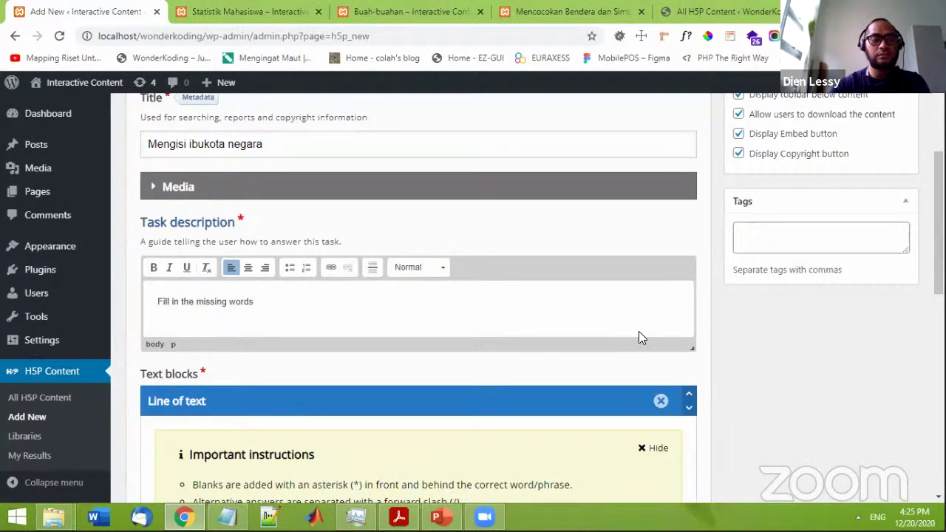
pyautogui.scroll(-3, 641, 337)
pyautogui.scroll(3, 642, 340)
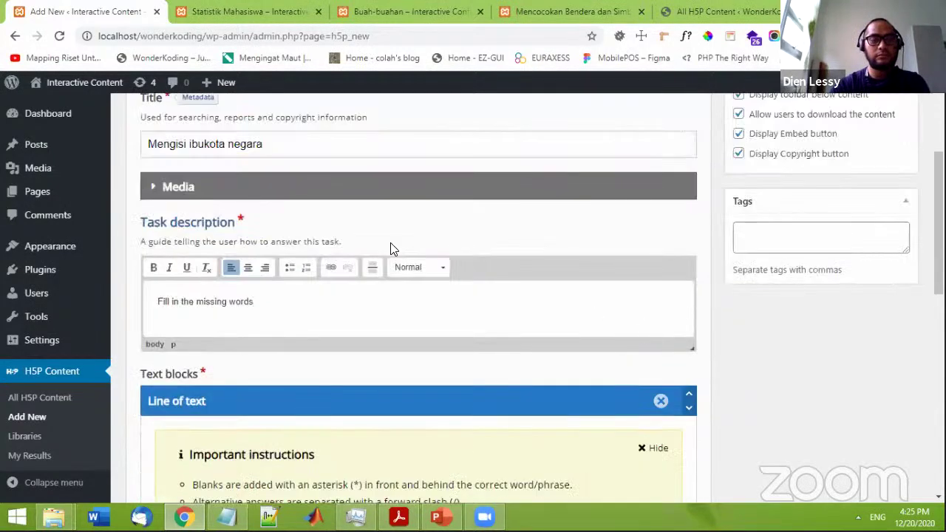
pyautogui.moveTo(406, 301); pyautogui.dragTo(157, 302)
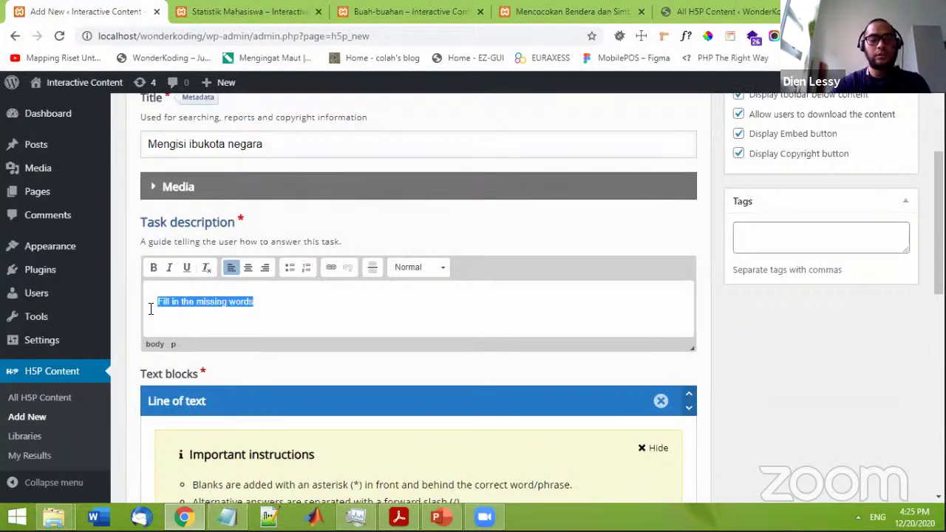
pyautogui.write('Isilah ibuk')
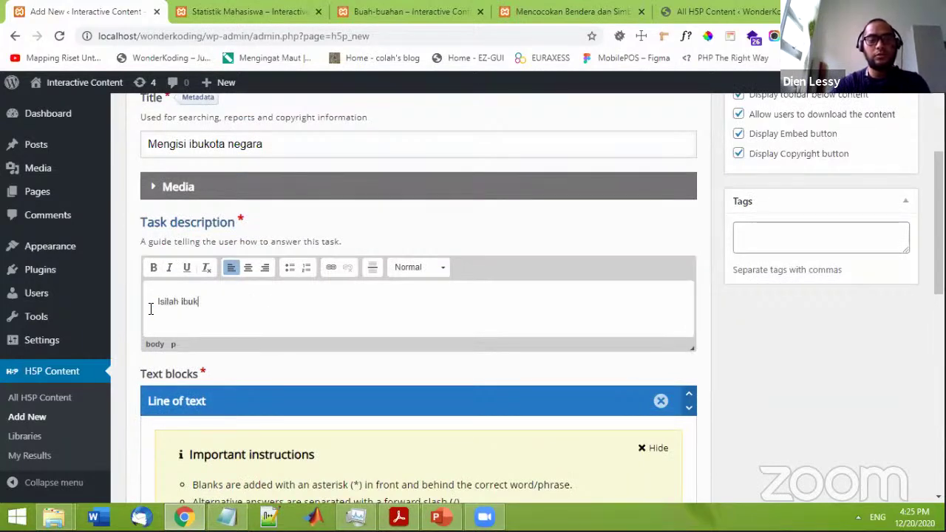
pyautogui.write('ota dari ne')
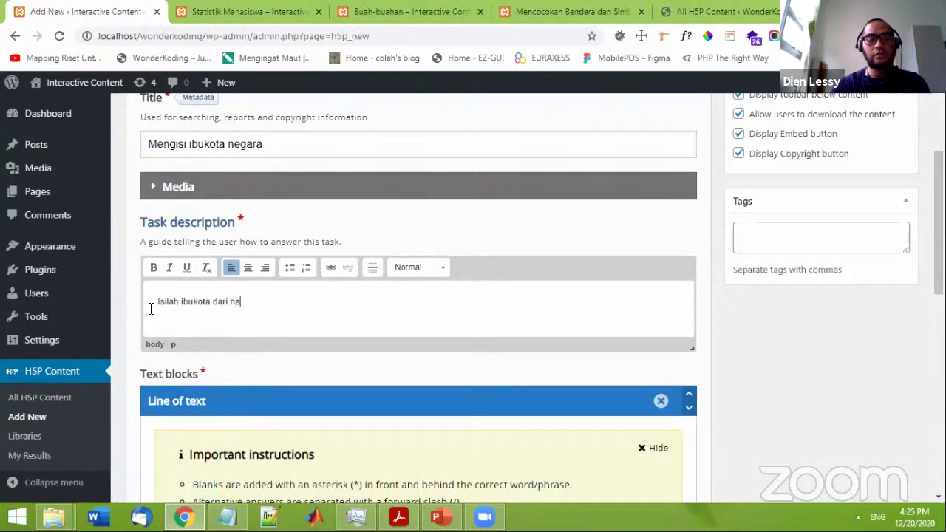
pyautogui.write('gara-nrgar')
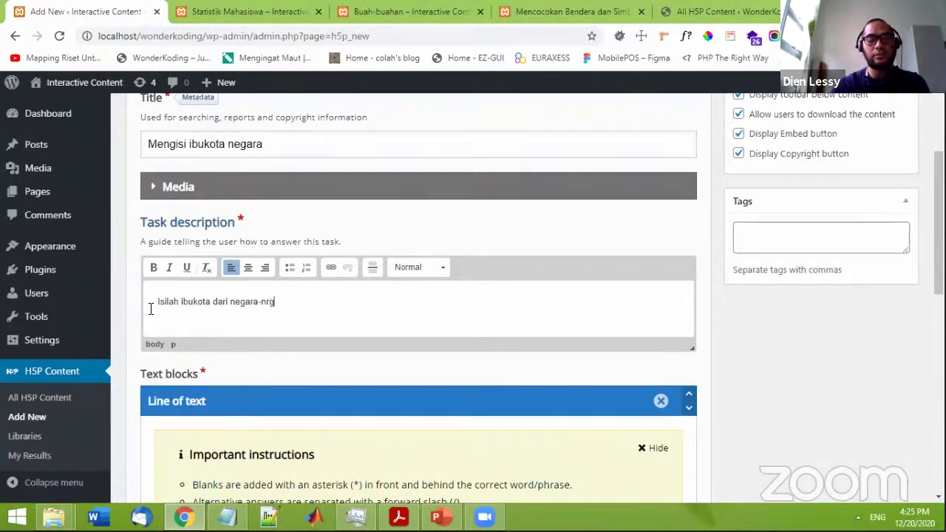
pyautogui.press('BackSpace')
pyautogui.press('BackSpace')
pyautogui.press('BackSpace')
pyautogui.press('BackSpace')
pyautogui.press('BackSpace')
pyautogui.write('egara yang')
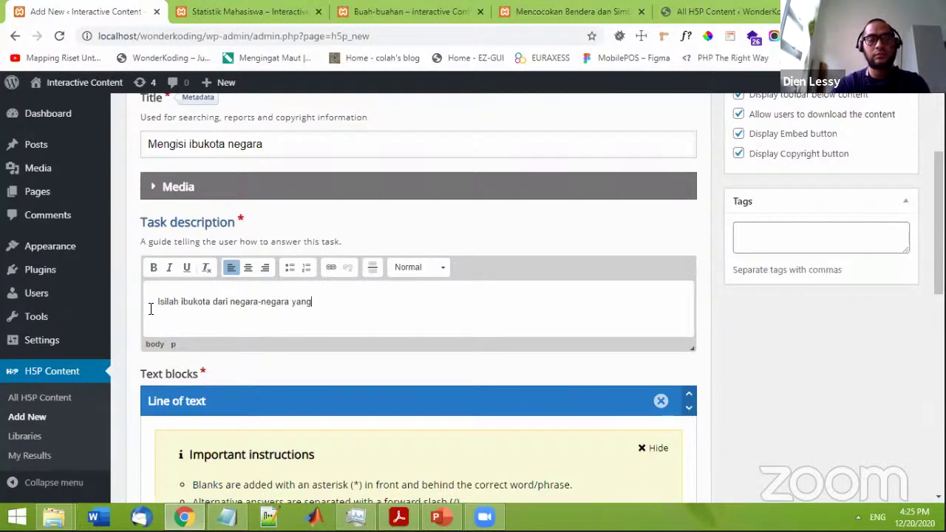
pyautogui.write(' sesua')
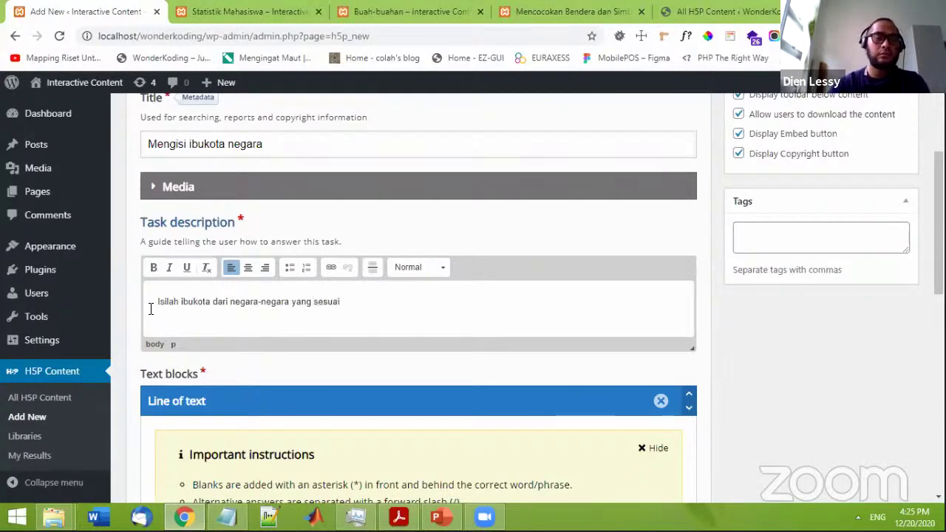
pyautogui.write('i')
# - Make the whole task description bold and format it as Heading 2
pyautogui.moveTo(354, 303); pyautogui.dragTo(152, 320)
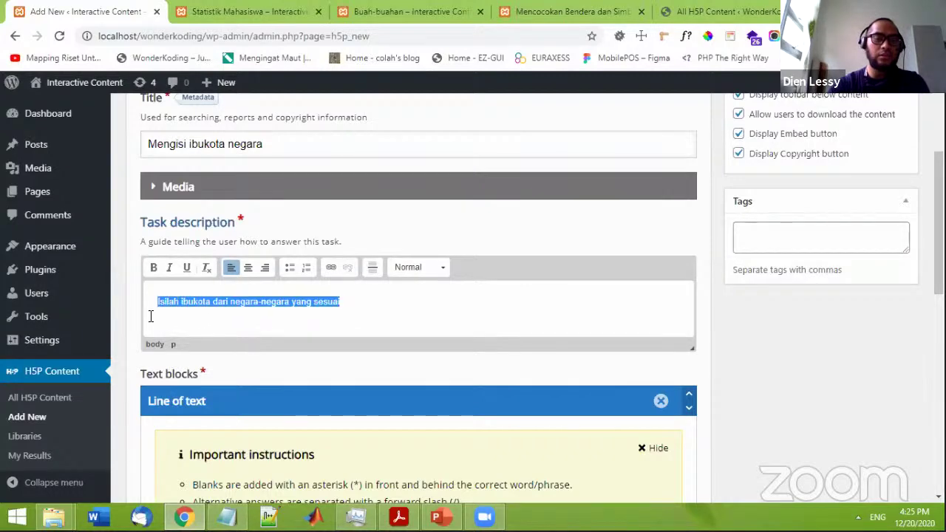
pyautogui.click(153, 269)
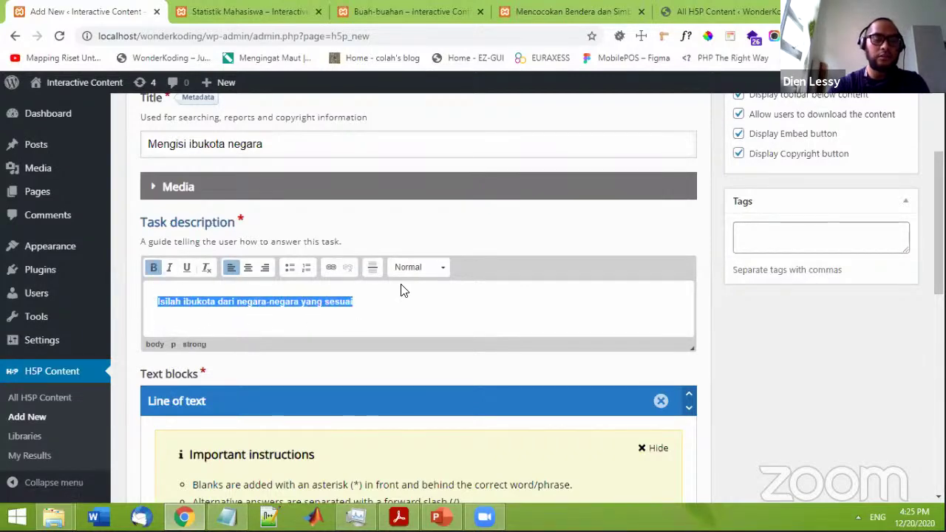
pyautogui.click(439, 268)
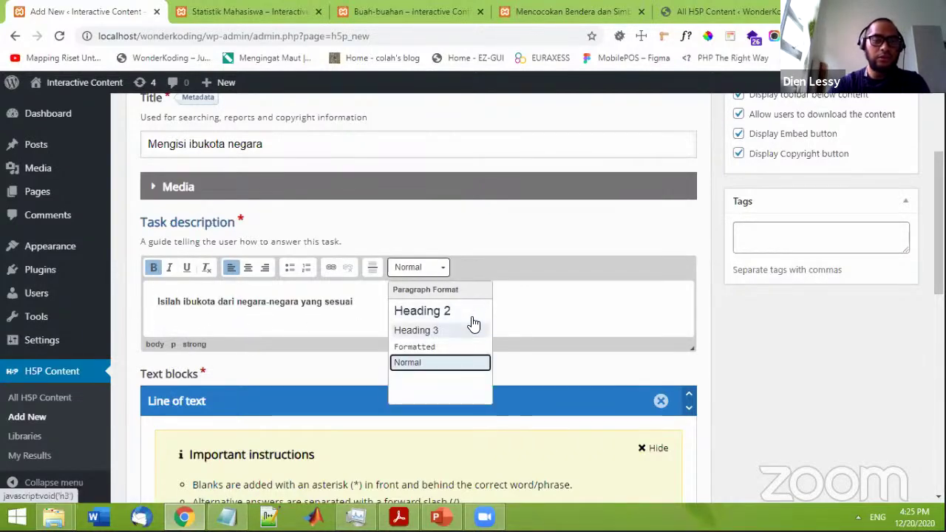
pyautogui.click(477, 313)
# - Enter "Ibukota negara Indonesia adalah *Jakarta*" in the first line of text, marking Jakarta as the blank
pyautogui.scroll(-3, 507, 338)
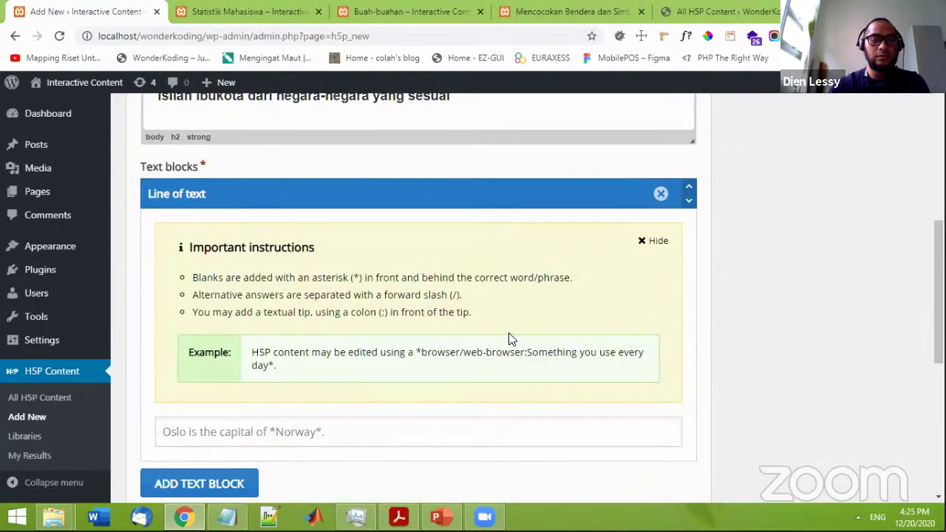
pyautogui.scroll(-1, 507, 338)
pyautogui.click(436, 353)
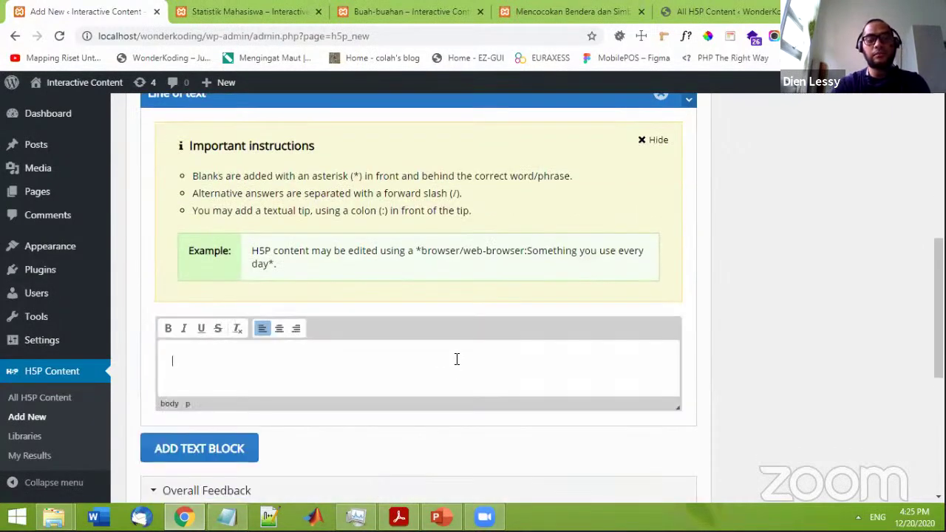
pyautogui.write('Ibuko')
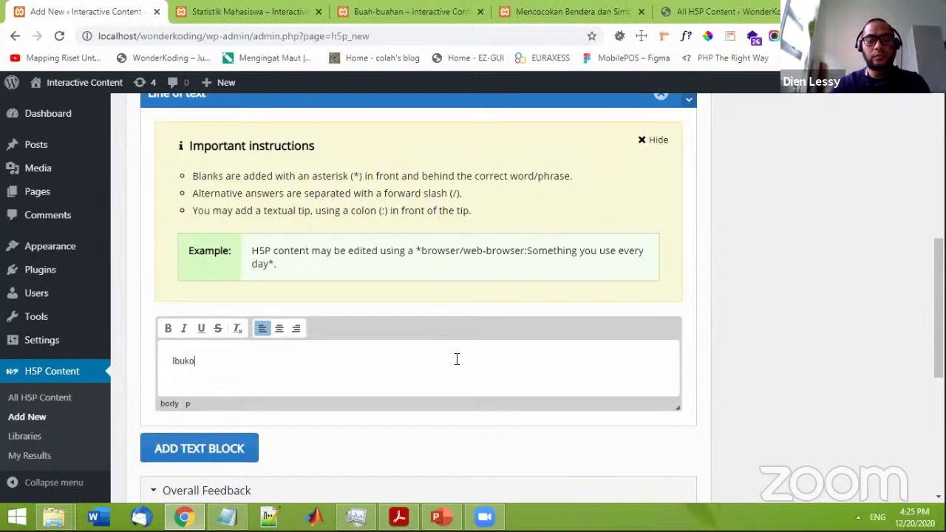
pyautogui.write('ta')
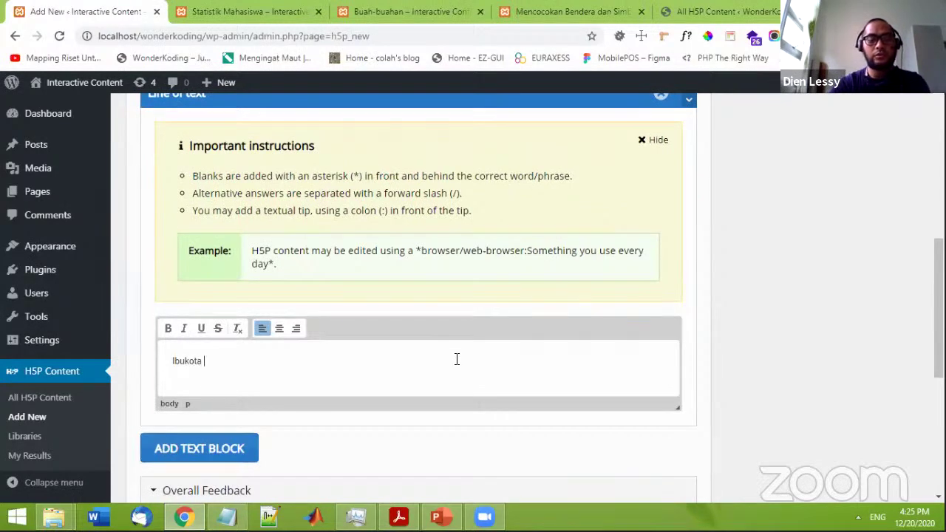
pyautogui.write(' negara ')
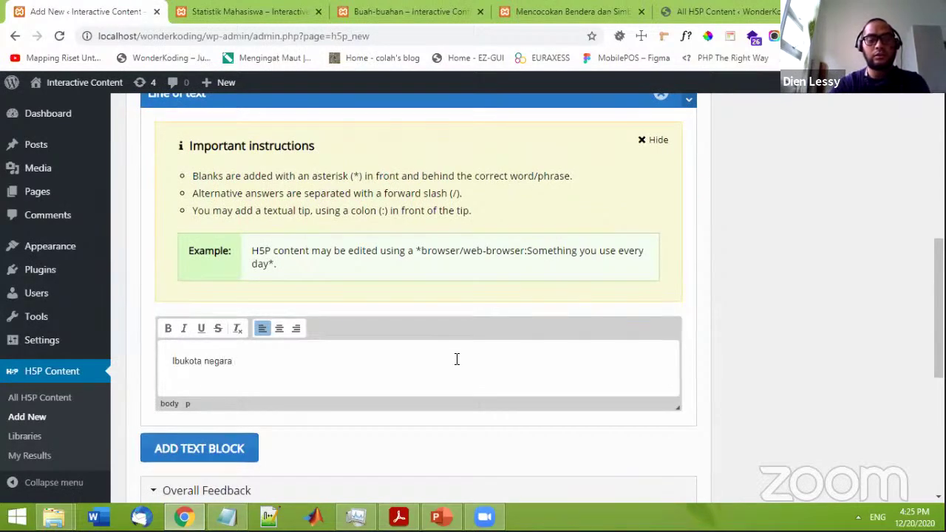
pyautogui.write('Inone')
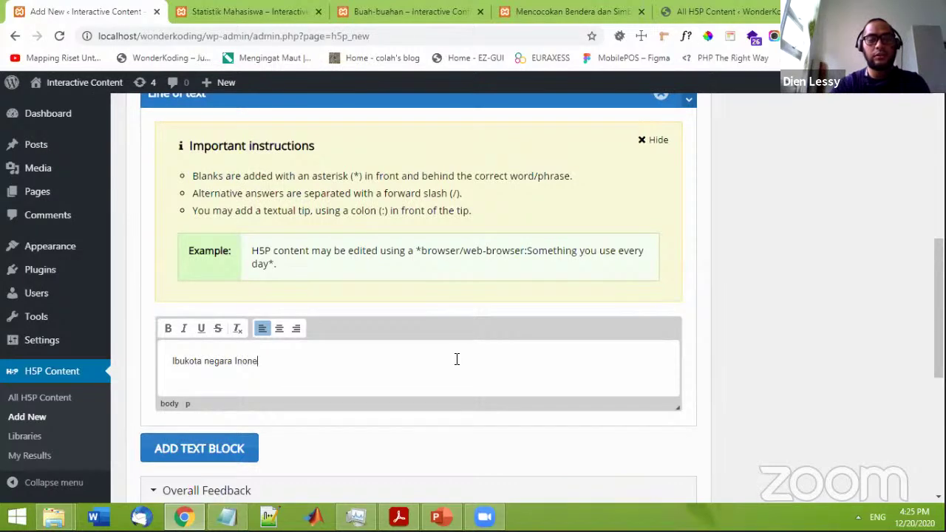
pyautogui.press('BackSpace')
pyautogui.press('BackSpace')
pyautogui.press('BackSpace')
pyautogui.write('d')
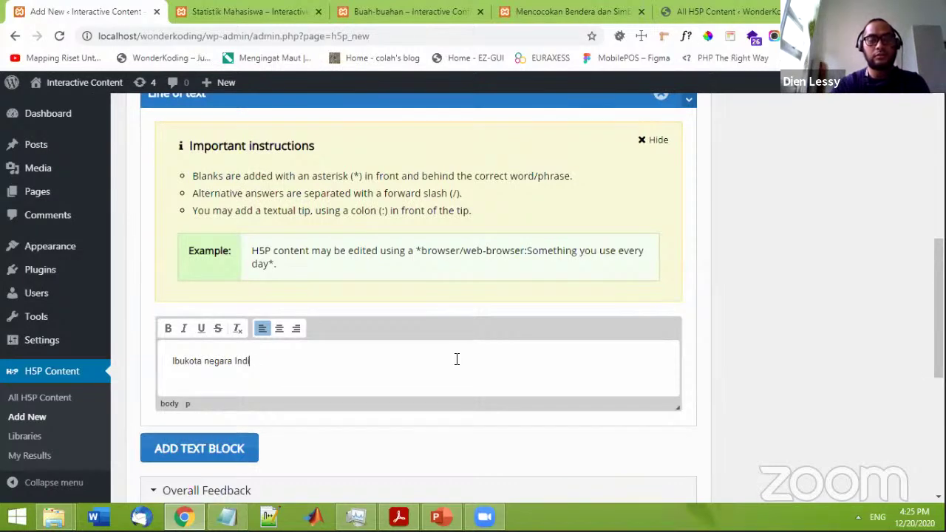
pyautogui.write('oensia adalah')
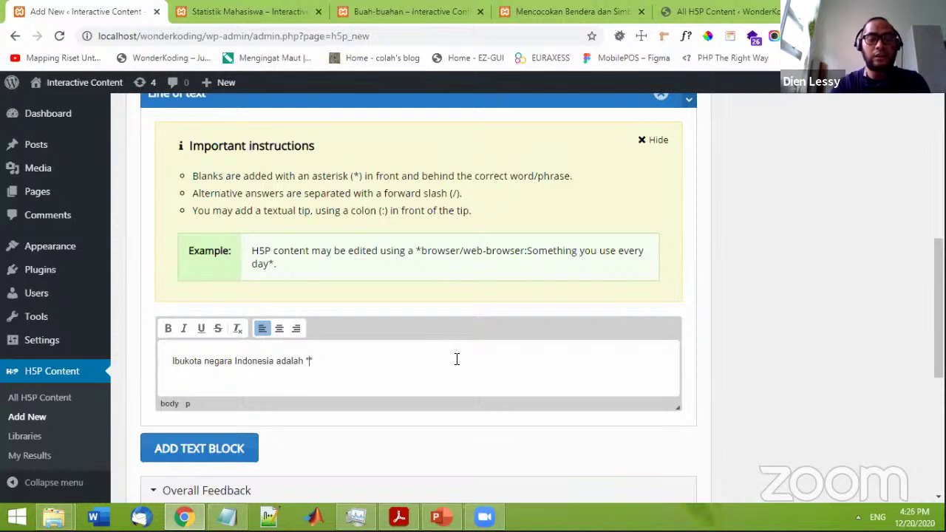
pyautogui.write('*')
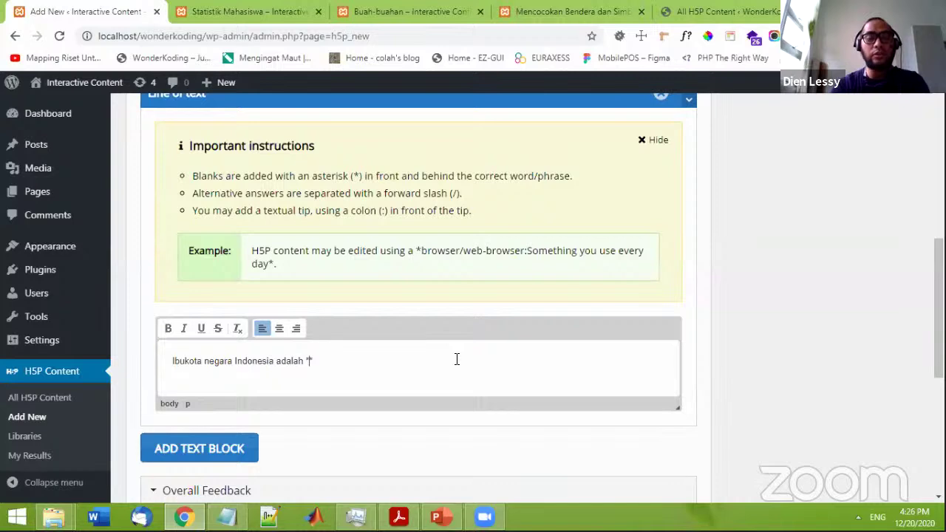
pyautogui.write('Jakarata')
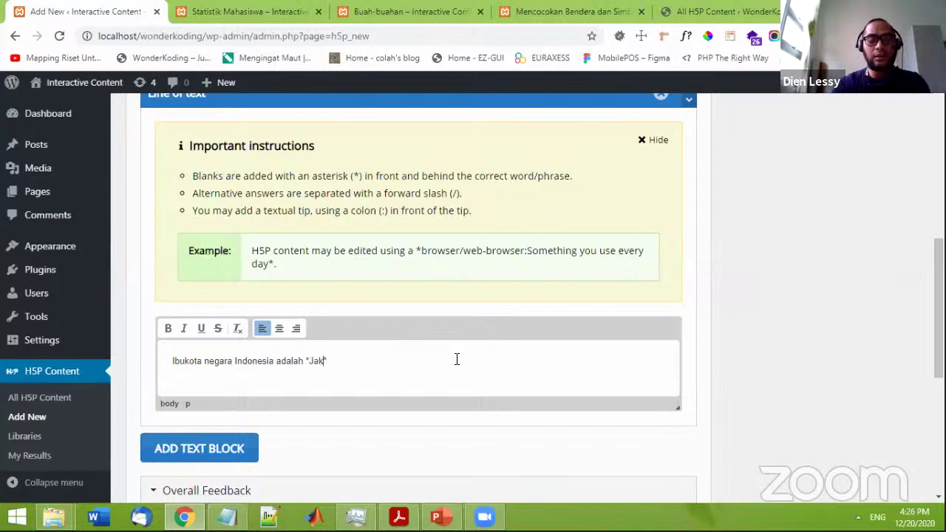
pyautogui.press('BackSpace')
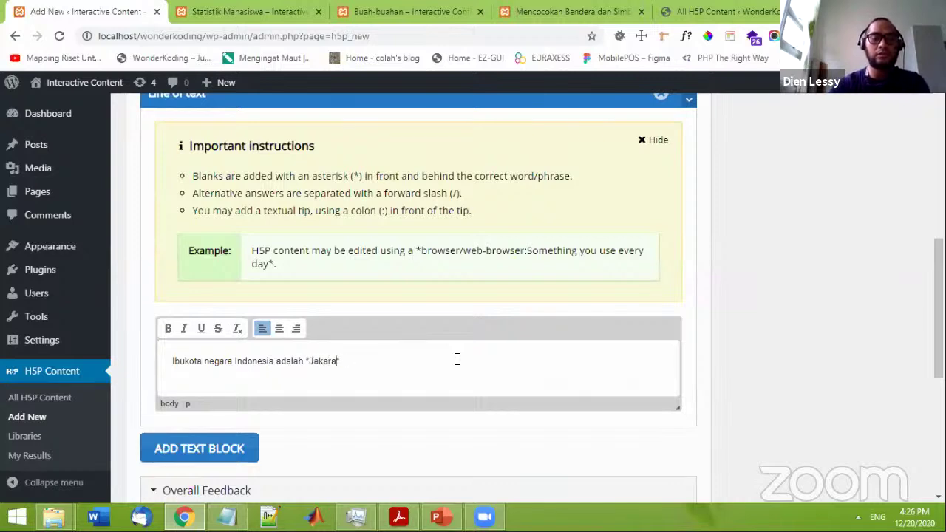
pyautogui.write('ta*')
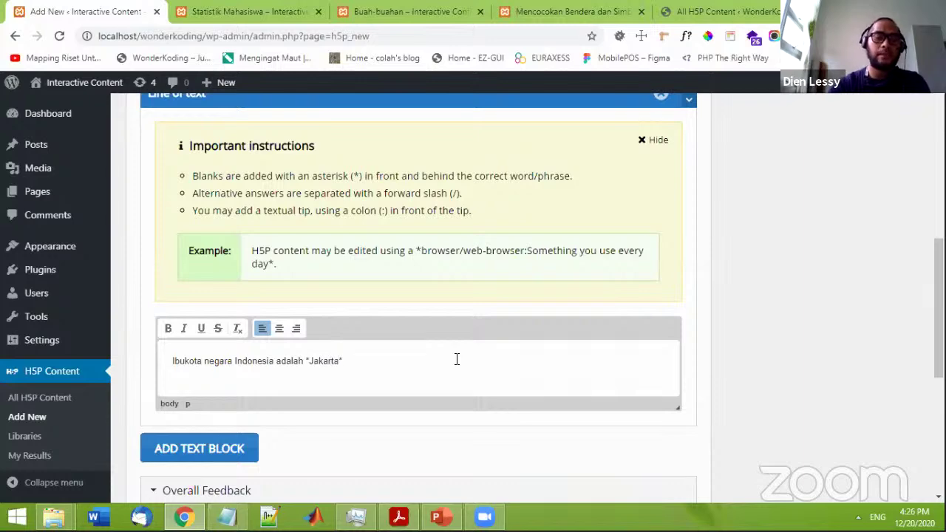
# - Add a second text block below the Indonesia line
pyautogui.scroll(-1, 457, 359)
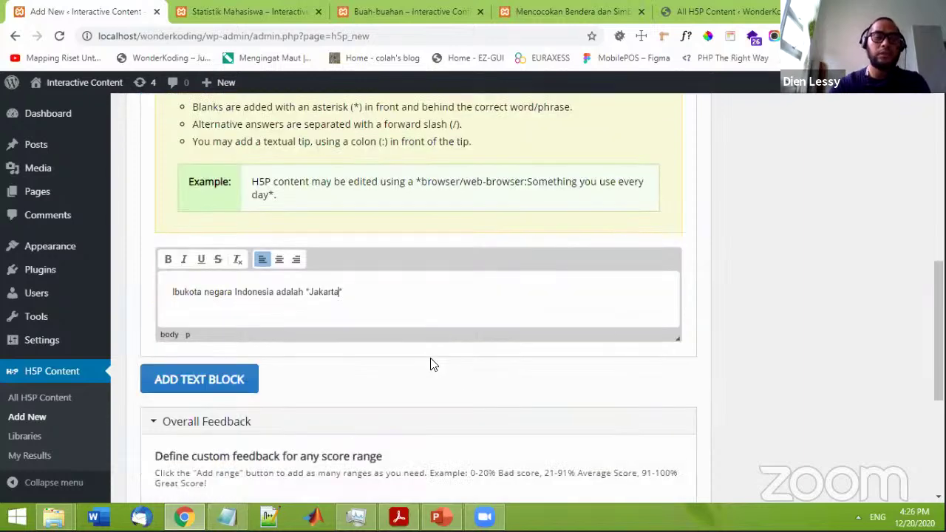
pyautogui.click(251, 385)
pyautogui.scroll(-3, 407, 344)
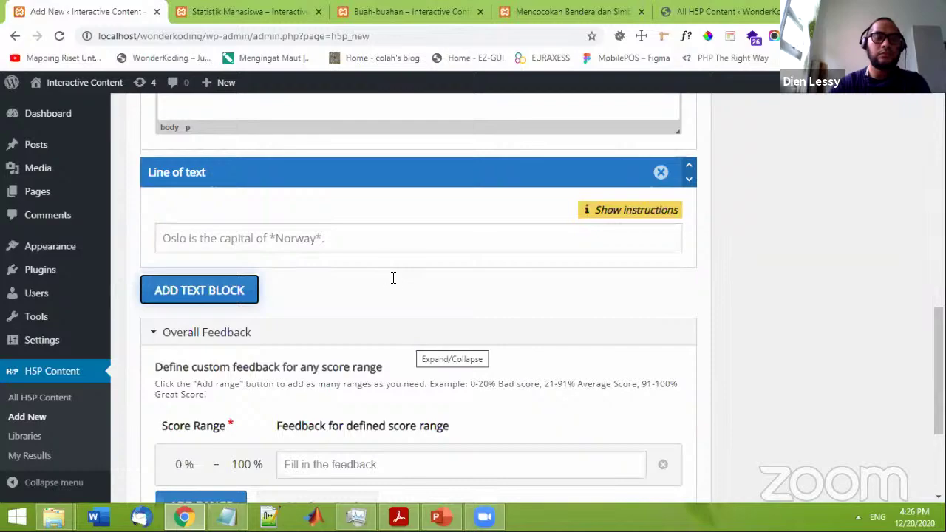
pyautogui.scroll(-3, 392, 281)
pyautogui.scroll(6, 390, 287)
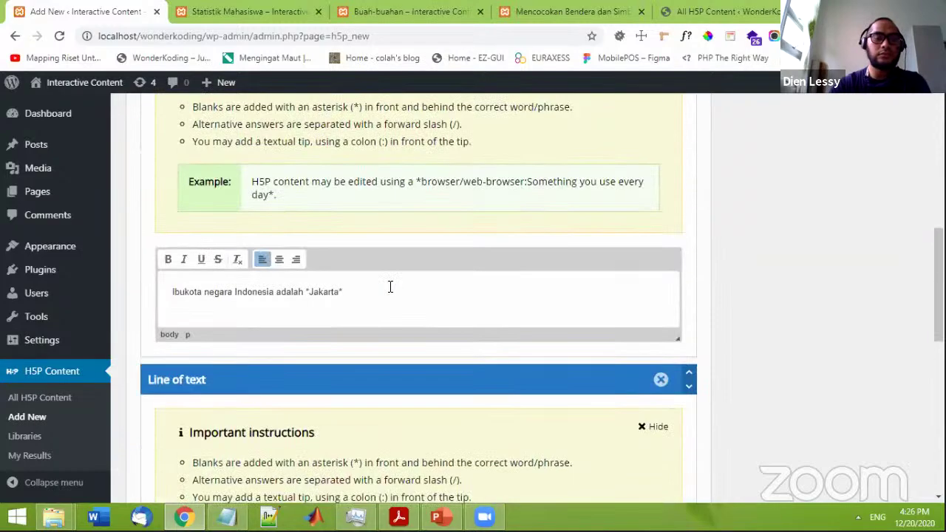
pyautogui.scroll(-4, 390, 287)
# - Enter "Ibukota negara Jerman adalah *berlin*" in the second line of text, marking berlin as the blank
pyautogui.click(385, 344)
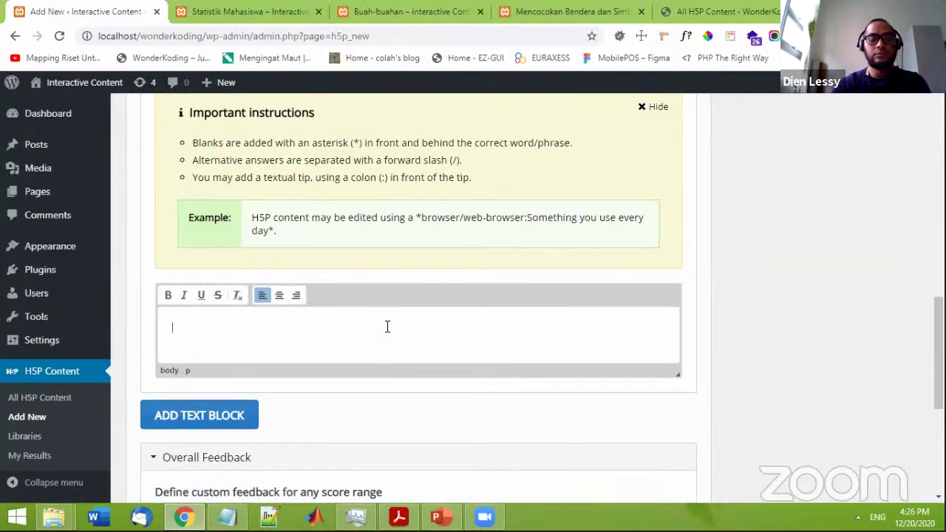
pyautogui.write('Ibuktoa')
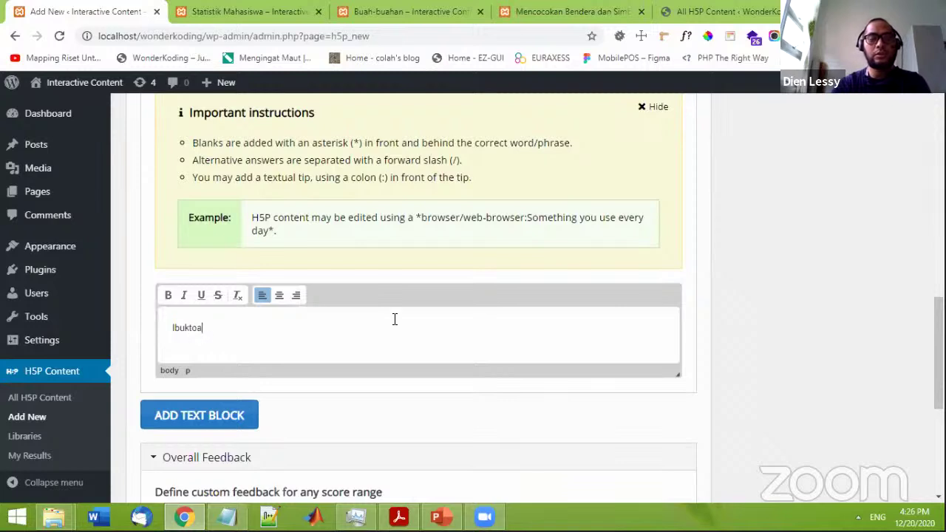
pyautogui.press('BackSpace')
pyautogui.press('BackSpace')
pyautogui.press('BackSpace')
pyautogui.write('ota negara')
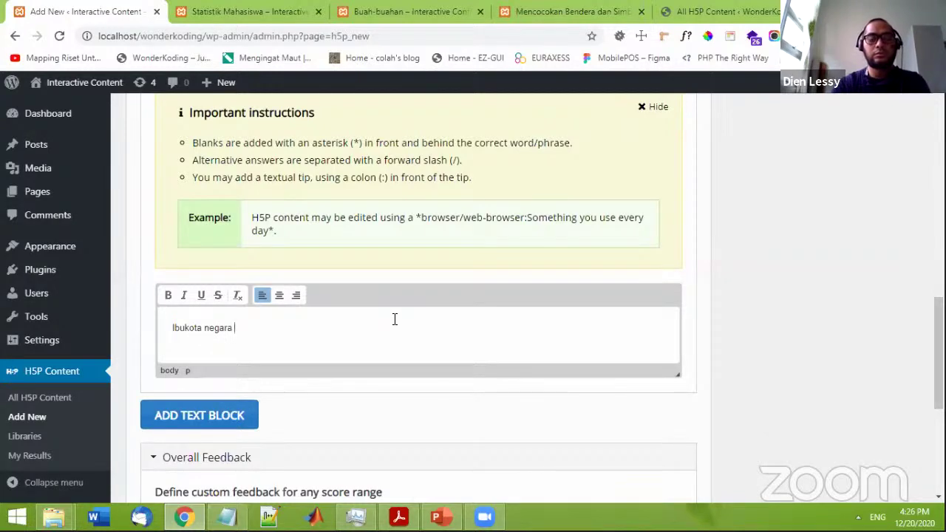
pyautogui.write(' Jeram')
pyautogui.press('BackSpace')
pyautogui.press('BackSpace')
pyautogui.write('man')
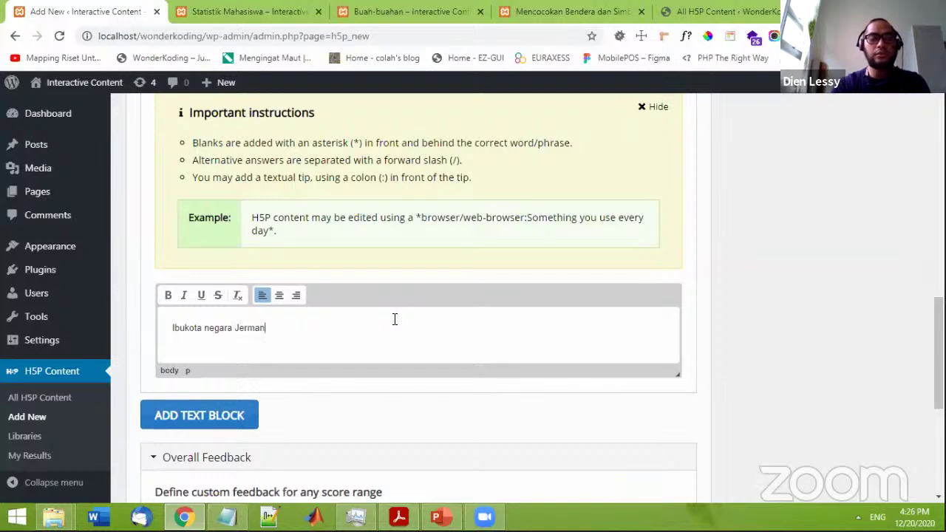
pyautogui.write(' adalah *berl')
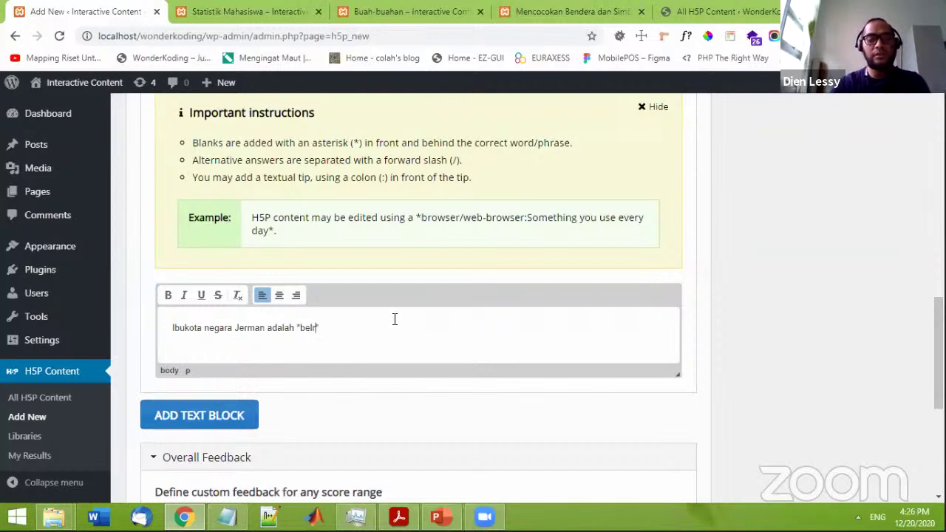
pyautogui.write('"berlin')
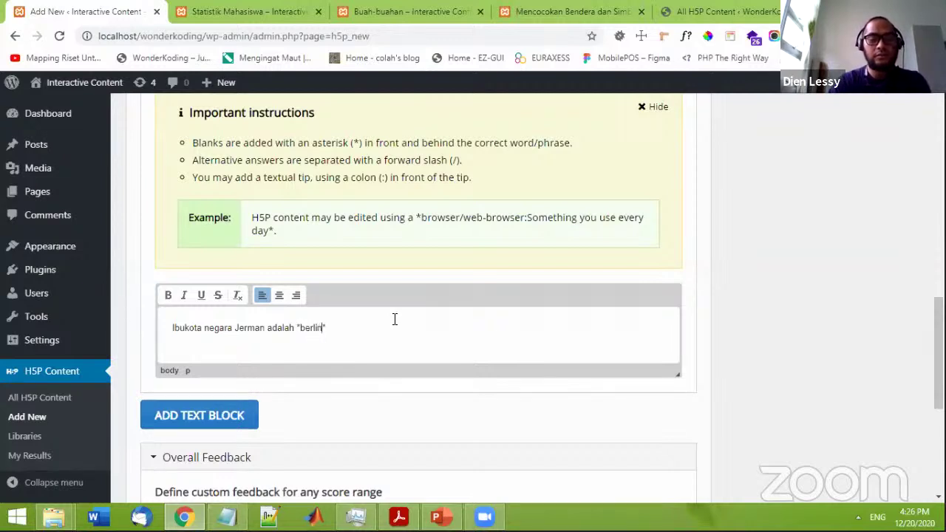
pyautogui.scroll(-4, 395, 318)
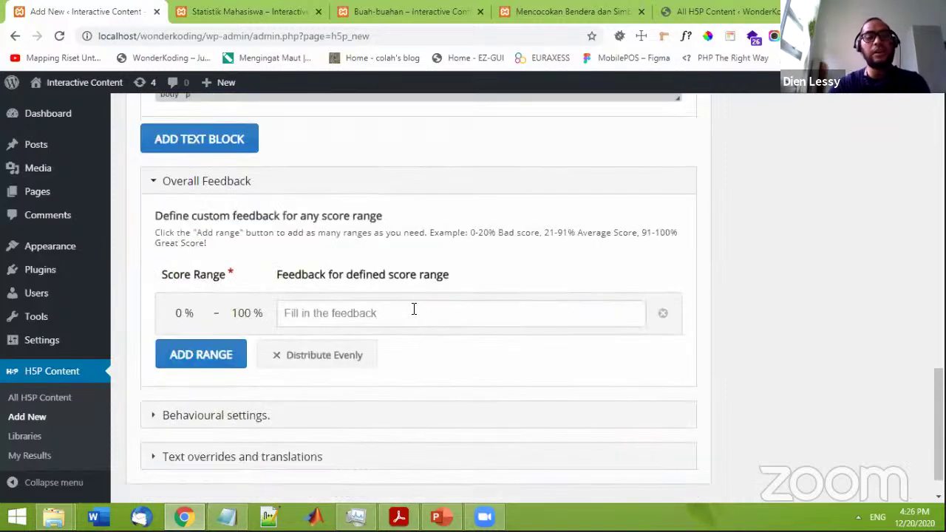
pyautogui.scroll(-1, 448, 303)
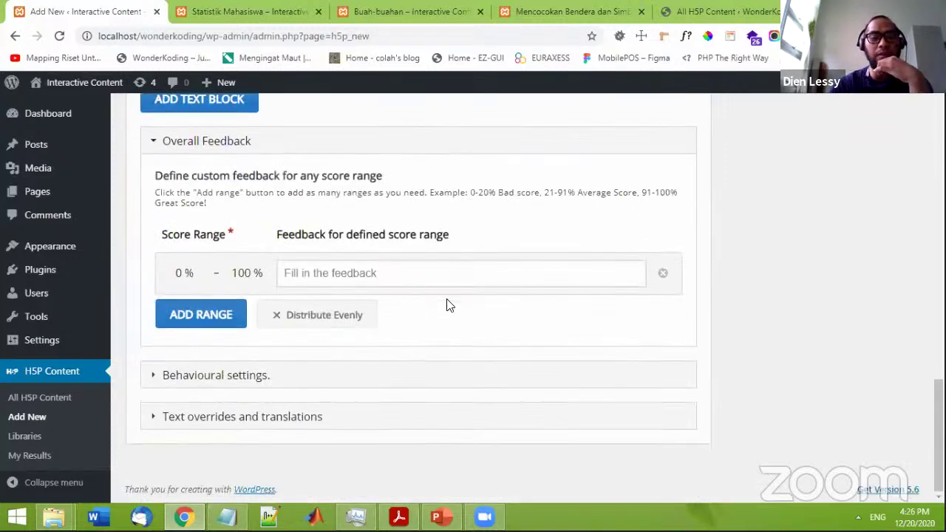
# - Turn off case sensitivity in the behavioural settings of the Fill in the Blanks content
pyautogui.click(291, 376)
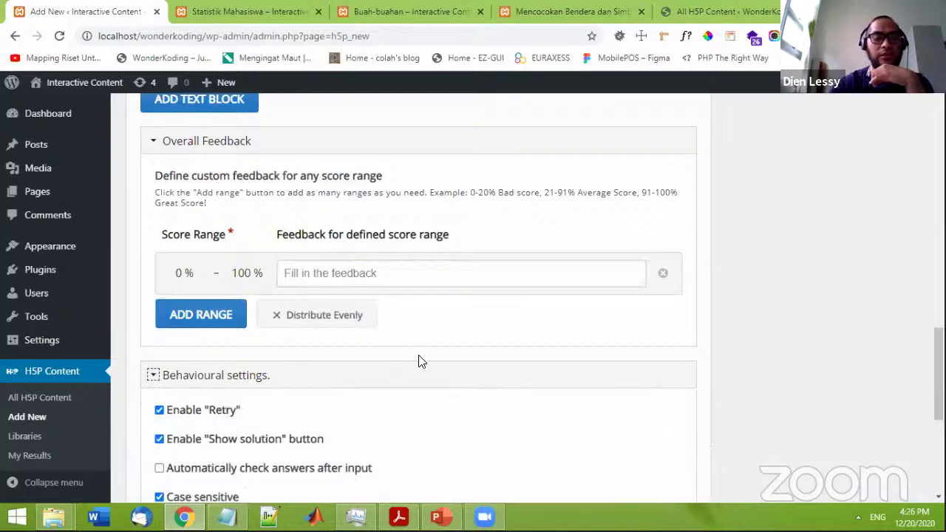
pyautogui.scroll(-3, 418, 361)
pyautogui.scroll(-2, 350, 337)
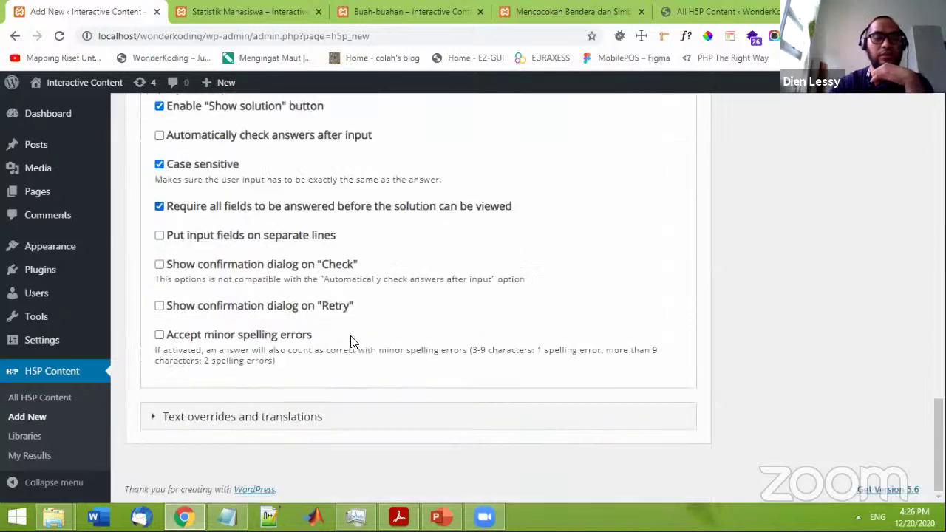
pyautogui.scroll(1, 351, 336)
pyautogui.scroll(1, 350, 339)
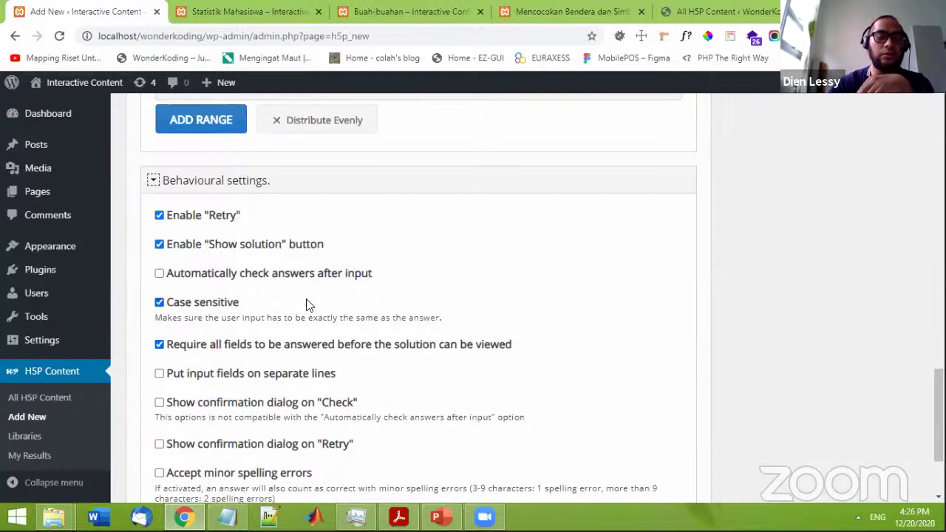
pyautogui.scroll(6, 382, 374)
pyautogui.scroll(2, 362, 377)
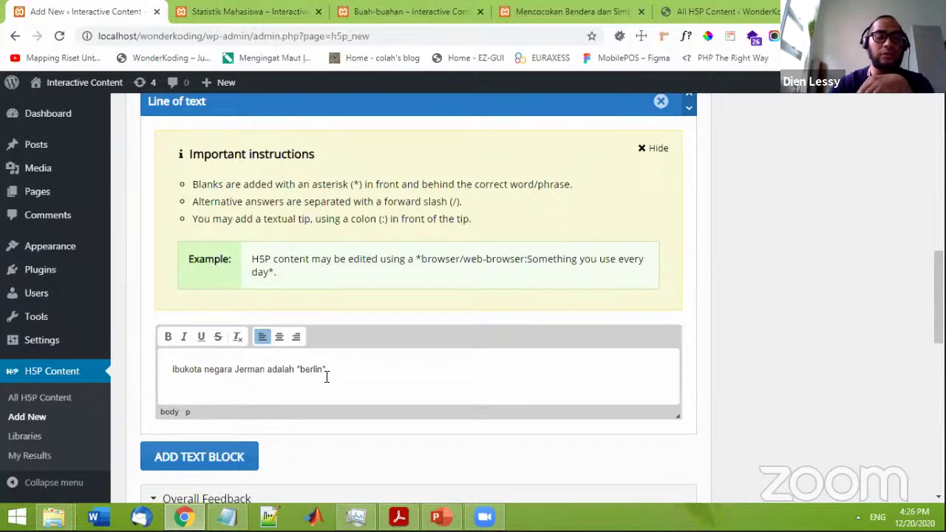
pyautogui.scroll(-6, 324, 378)
pyautogui.scroll(-1, 304, 382)
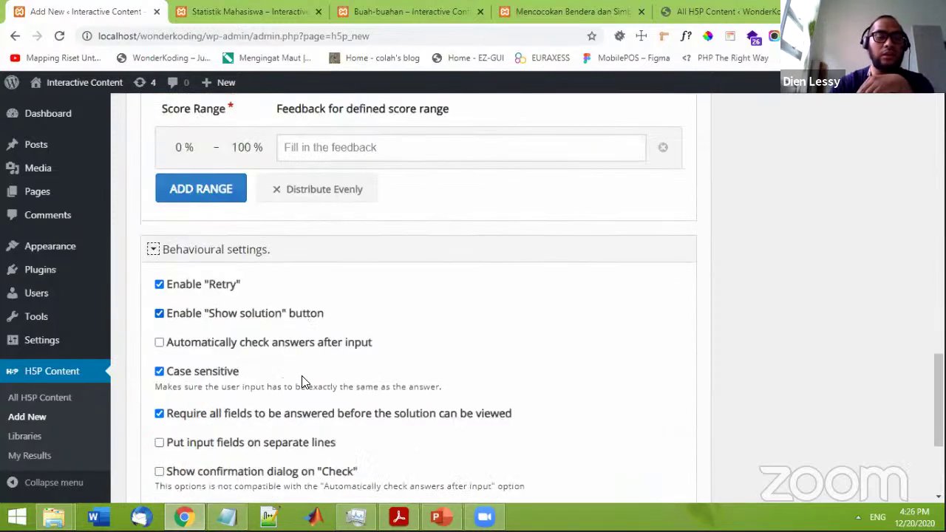
pyautogui.scroll(-1, 301, 381)
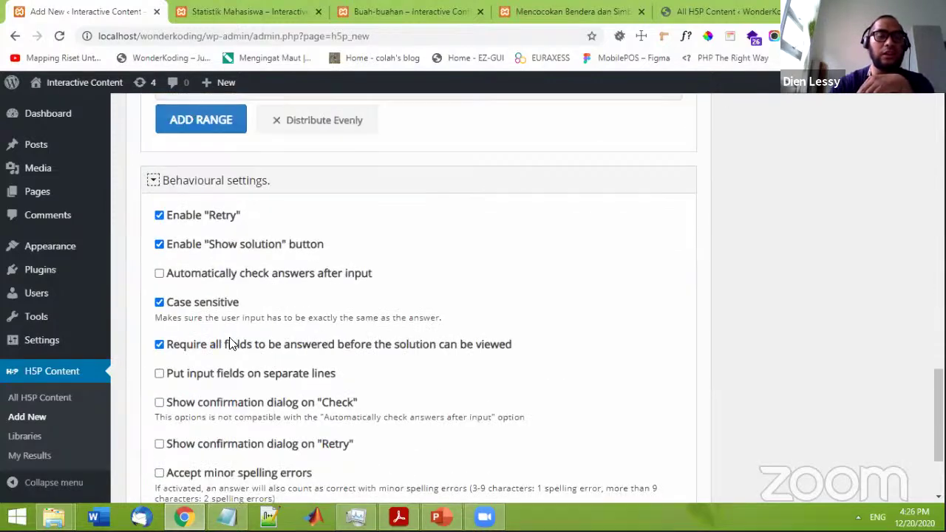
pyautogui.click(159, 303)
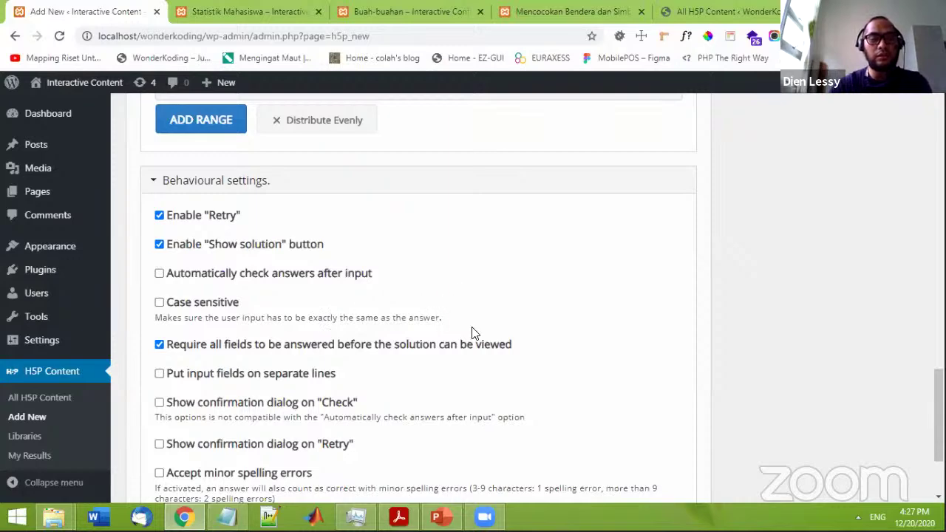
# - Examine the languages offered for the content's text overrides and translations
pyautogui.scroll(3, 483, 333)
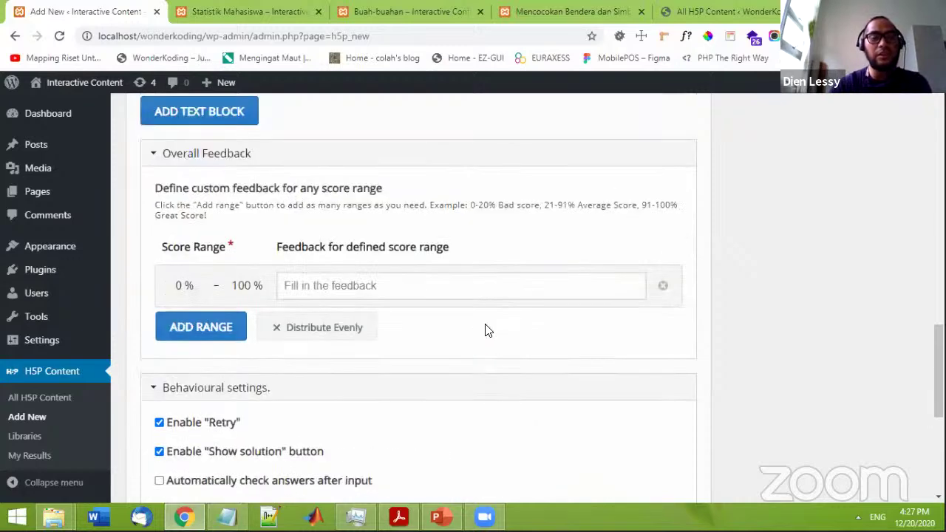
pyautogui.scroll(4, 487, 323)
pyautogui.scroll(-10, 494, 322)
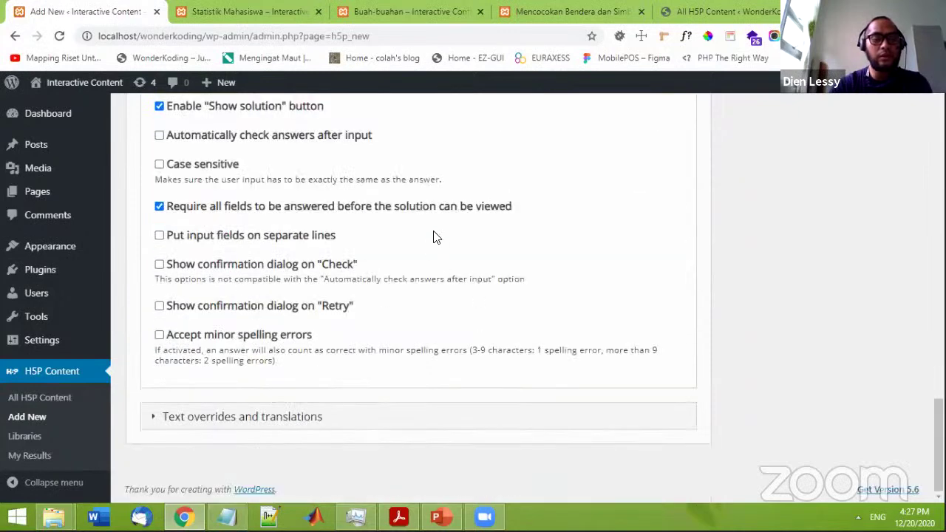
pyautogui.click(297, 416)
pyautogui.scroll(-2, 767, 347)
pyautogui.click(660, 367)
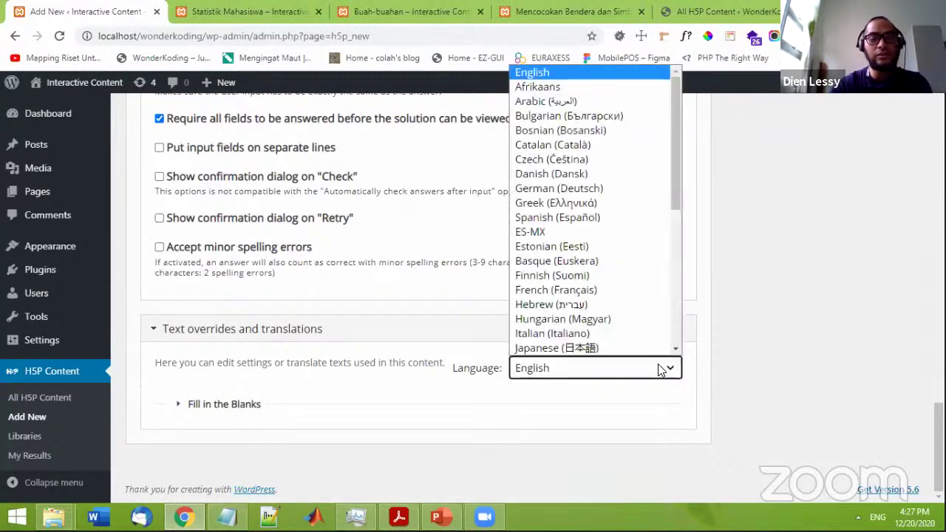
pyautogui.scroll(-3, 634, 241)
pyautogui.scroll(-3, 634, 242)
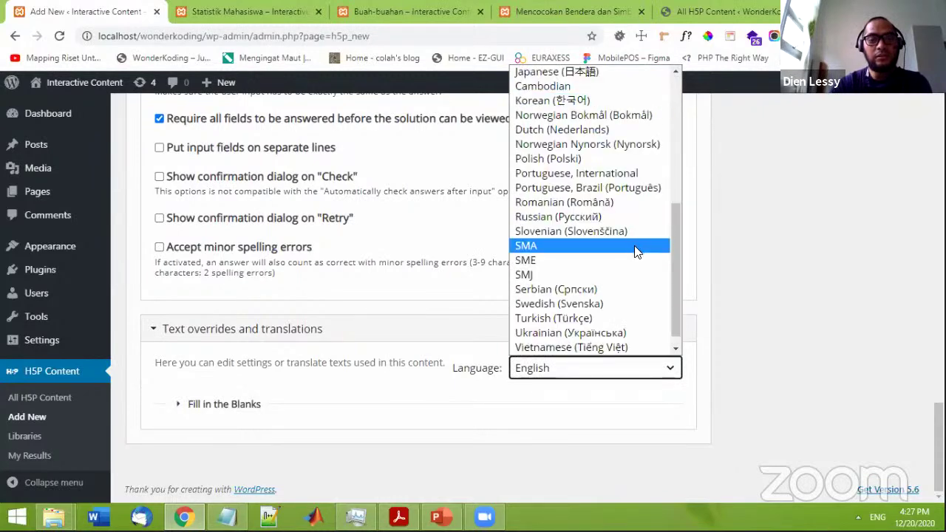
pyautogui.scroll(6, 636, 251)
pyautogui.scroll(-6, 628, 300)
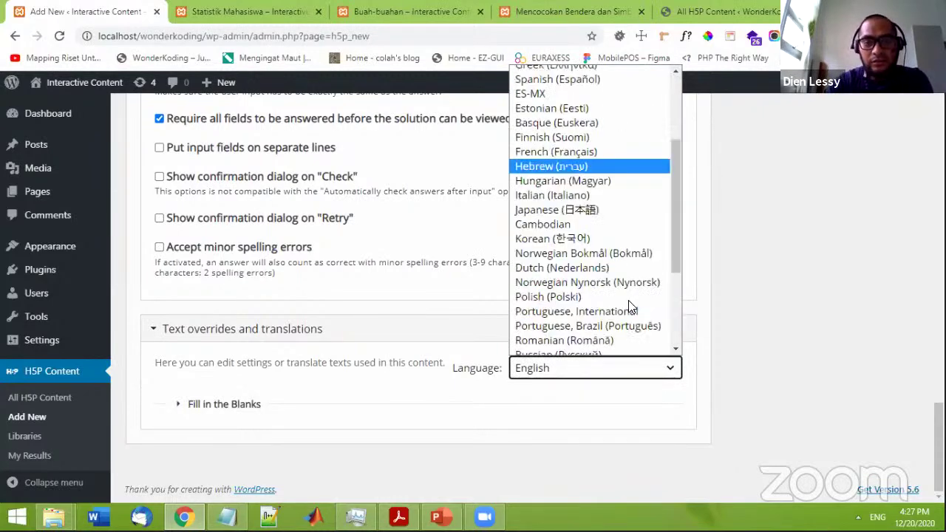
pyautogui.click(752, 298)
# - Create the "Mengisi ibukota negara" Fill in the Blanks content
pyautogui.scroll(15, 743, 362)
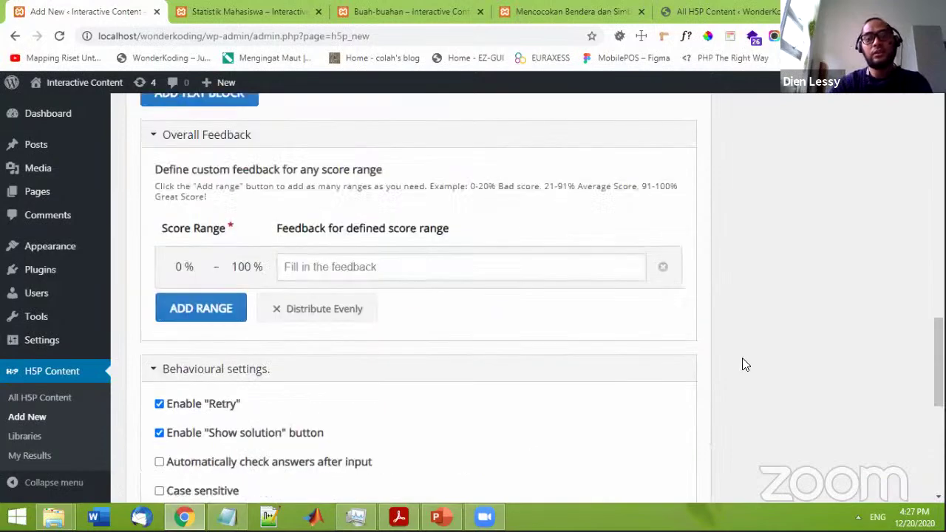
pyautogui.scroll(15, 901, 231)
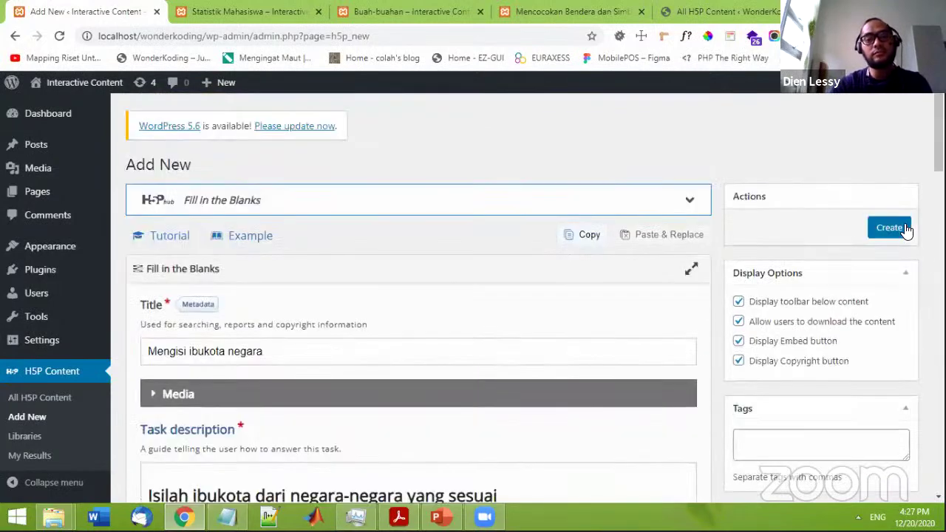
pyautogui.click(903, 229)
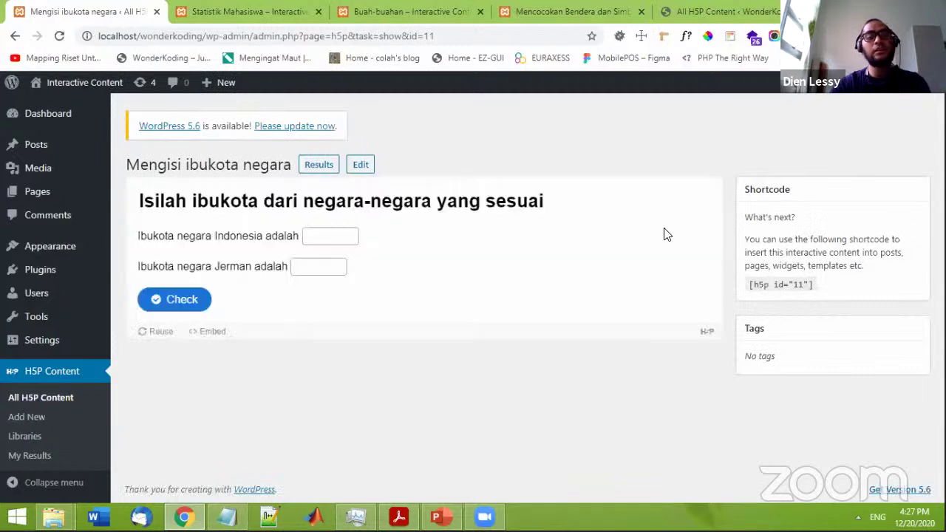
# - Start a new post titled "Ibukota Negara"
pyautogui.click(41, 156)
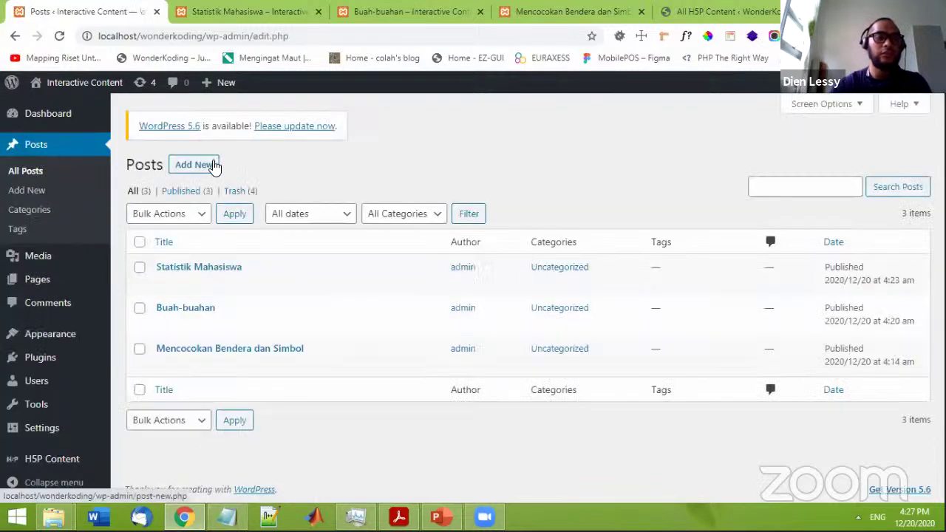
pyautogui.click(214, 165)
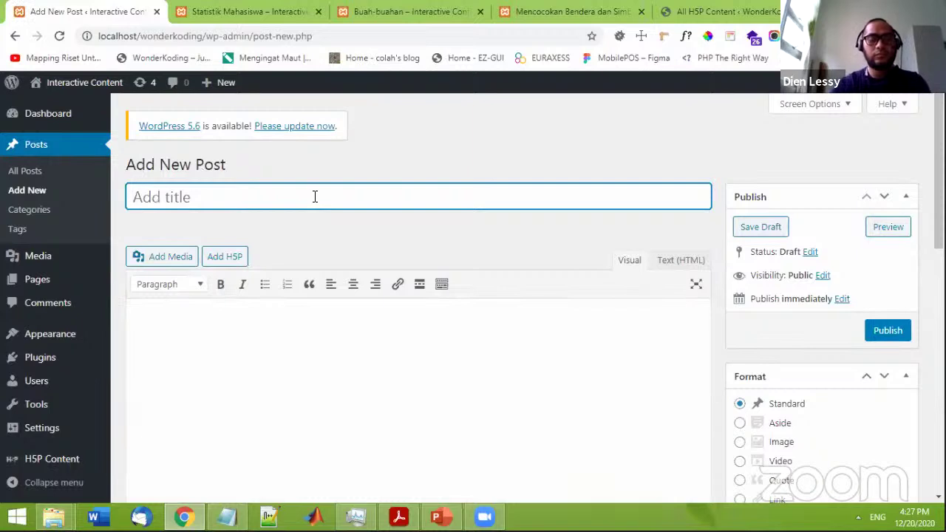
pyautogui.write('Ibukota ')
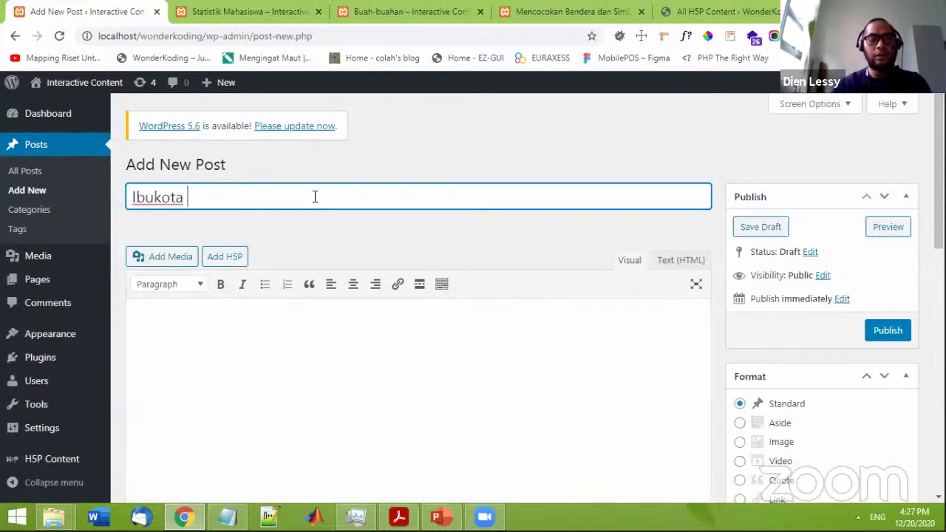
pyautogui.write('Negara')
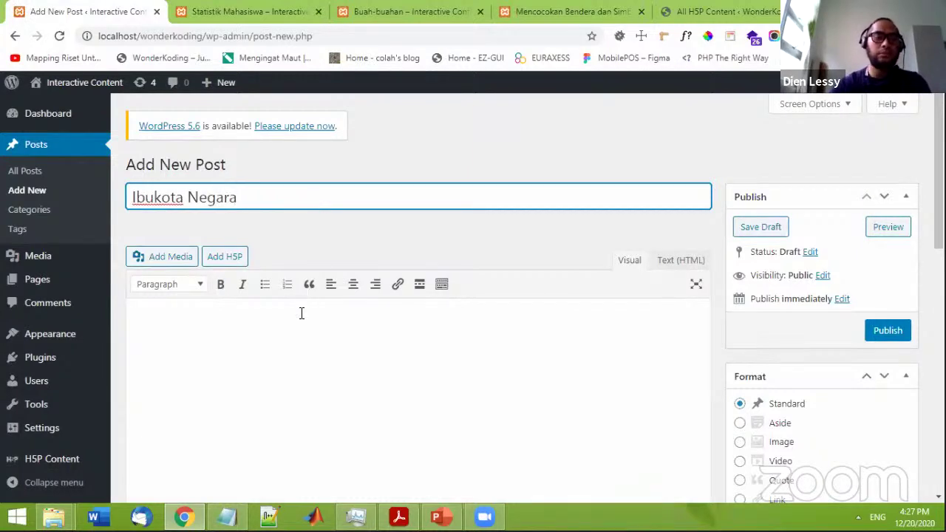
# - Insert the "Mengisi ibukota negara" H5P content into the post body
pyautogui.click(295, 328)
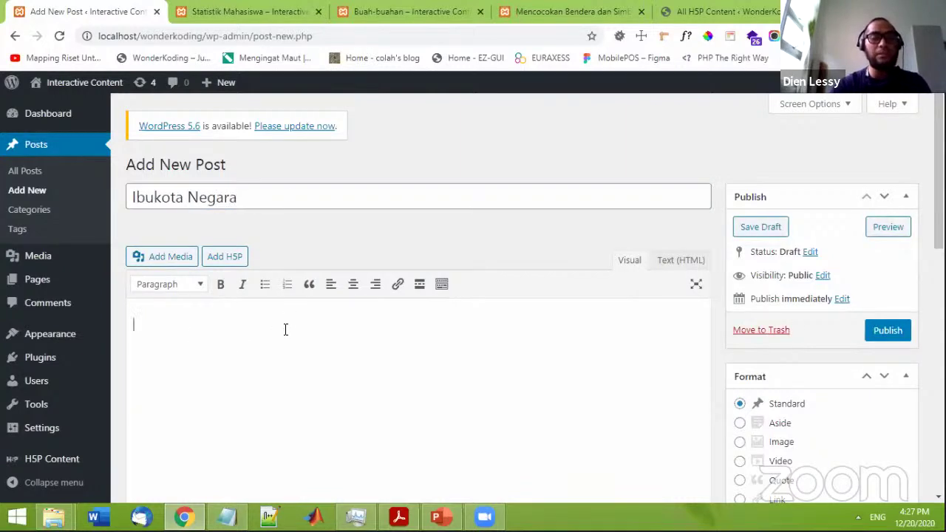
pyautogui.scroll(-2, 227, 214)
pyautogui.scroll(1, 222, 211)
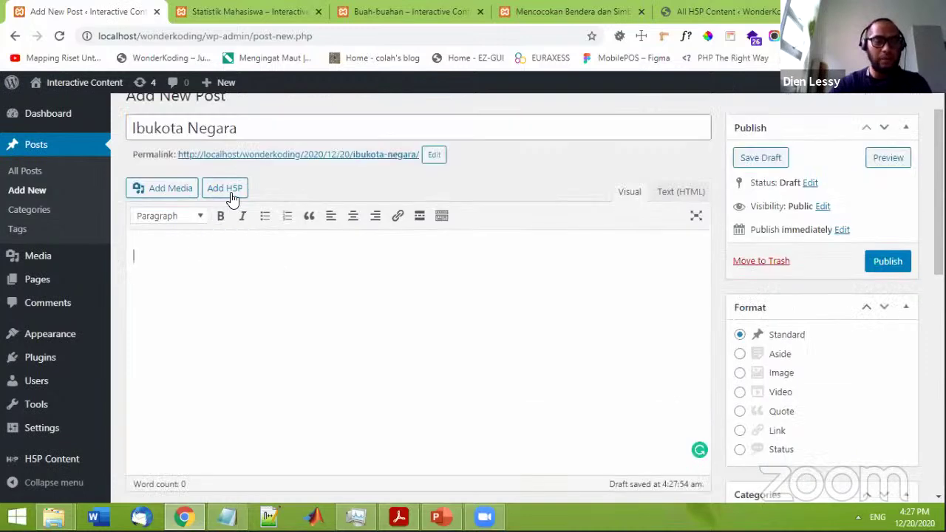
pyautogui.click(231, 193)
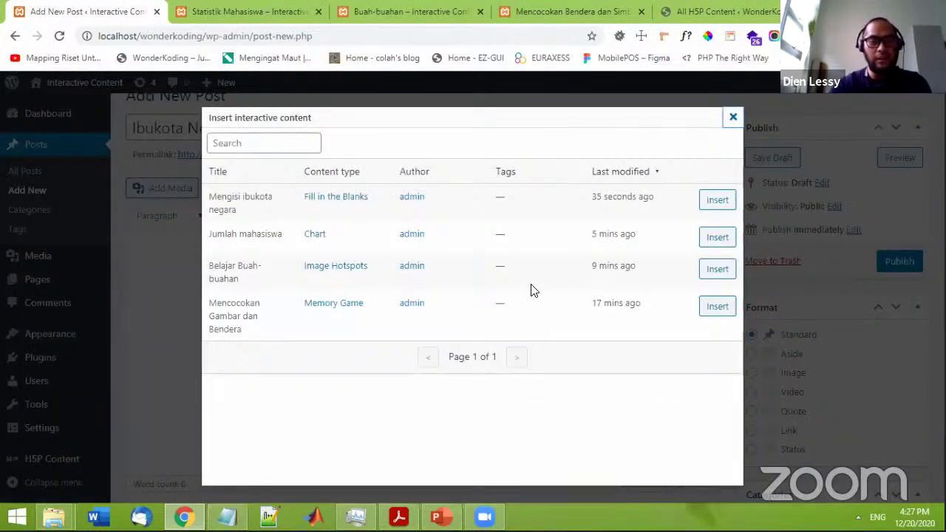
pyautogui.click(716, 200)
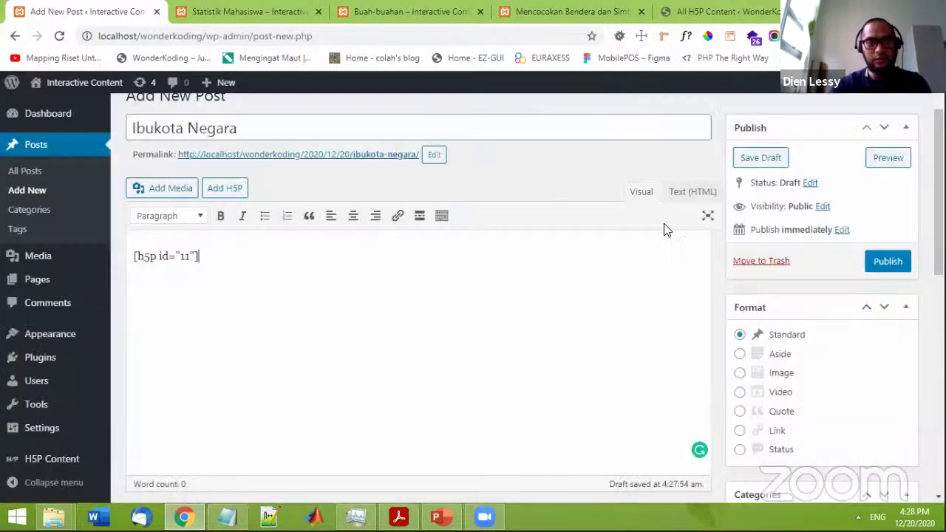
# - Publish the "Ibukota Negara" post and preview it on the site
pyautogui.click(900, 261)
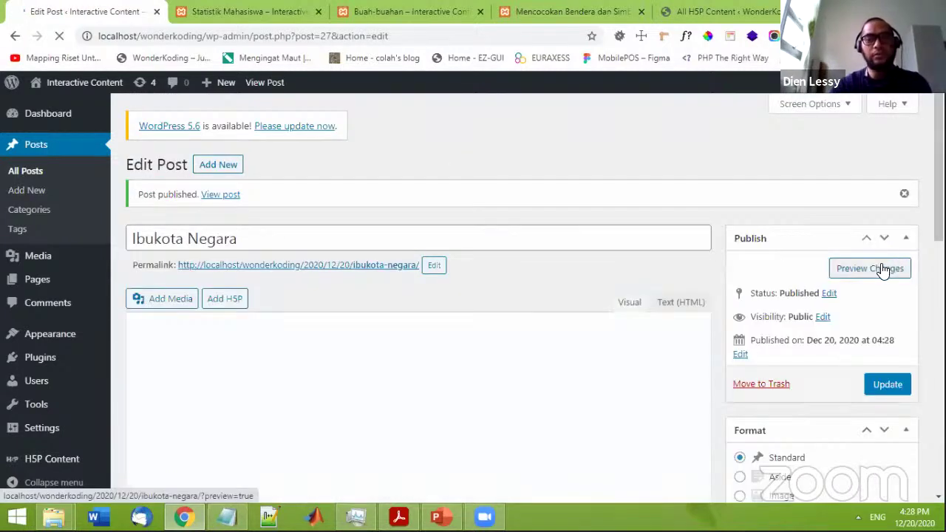
pyautogui.click(883, 270)
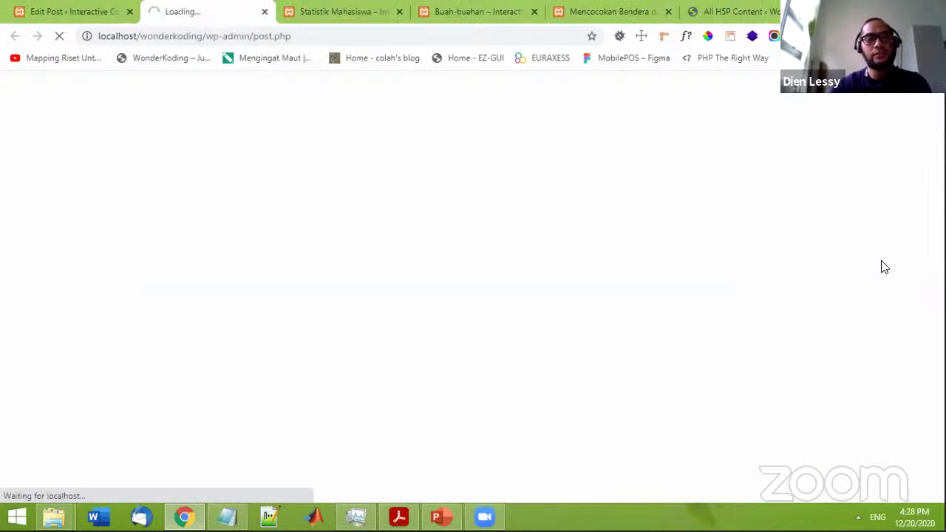
pyautogui.scroll(-3, 559, 314)
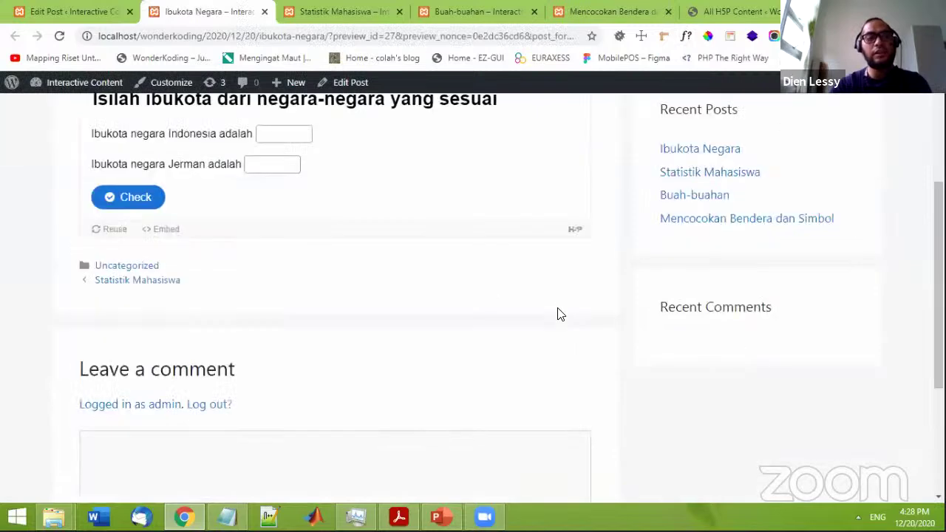
pyautogui.scroll(2, 559, 314)
# - Test the exercise by answering "jakarta" for Indonesia and "berlin" for Jerman, and check the answers
pyautogui.click(308, 271)
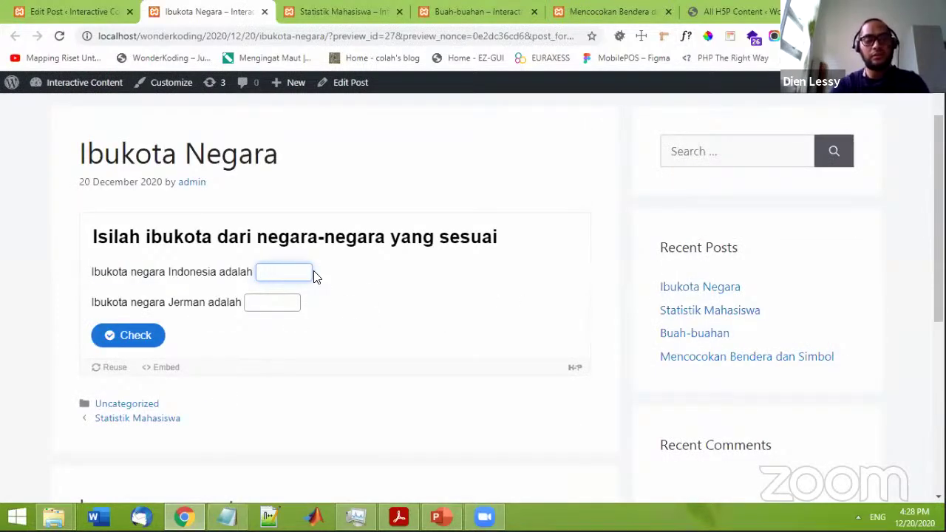
pyautogui.write('jakarta')
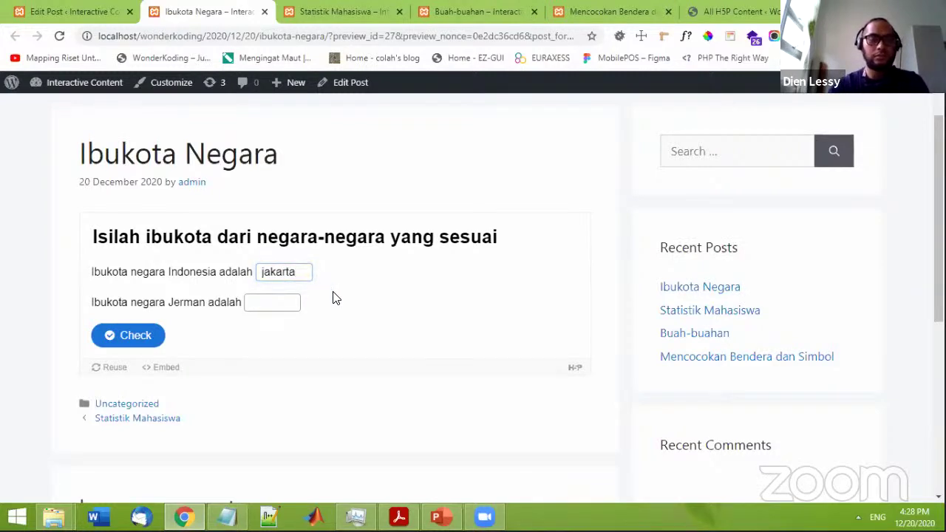
pyautogui.click(294, 306)
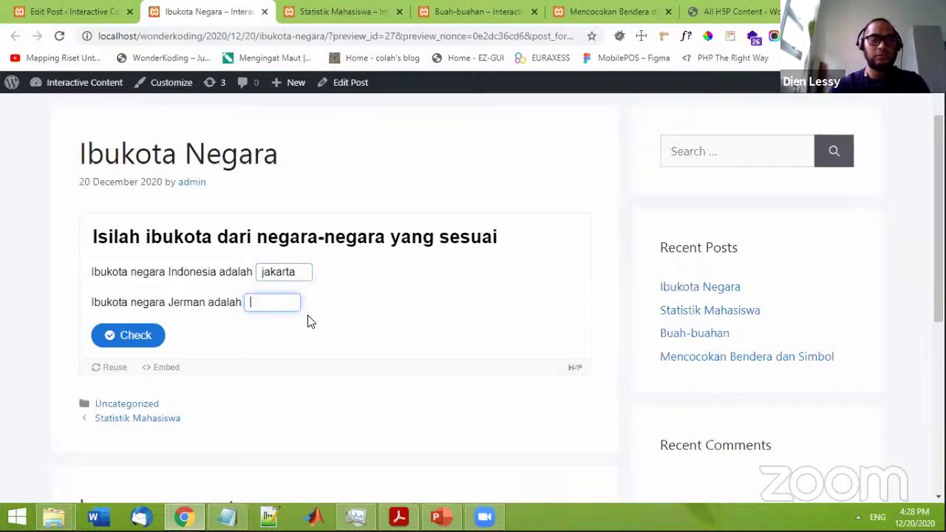
pyautogui.write('berlin')
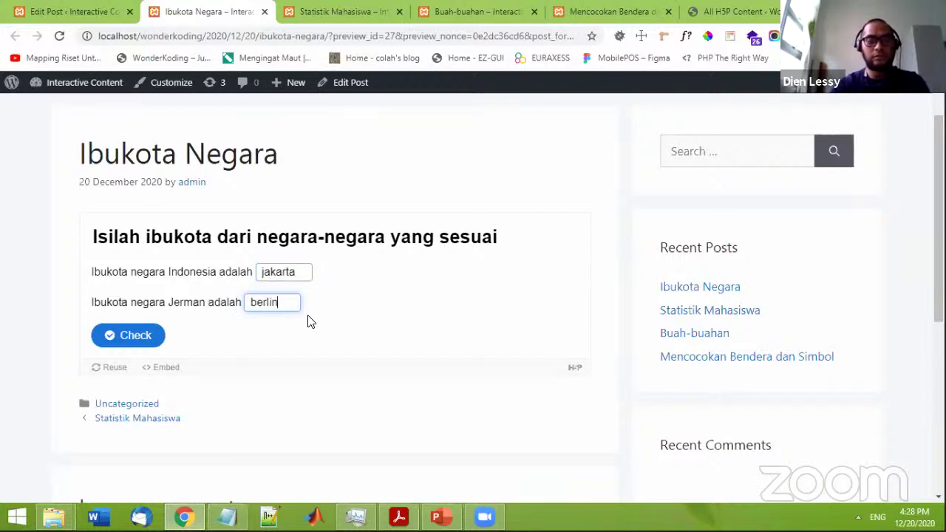
pyautogui.click(138, 340)
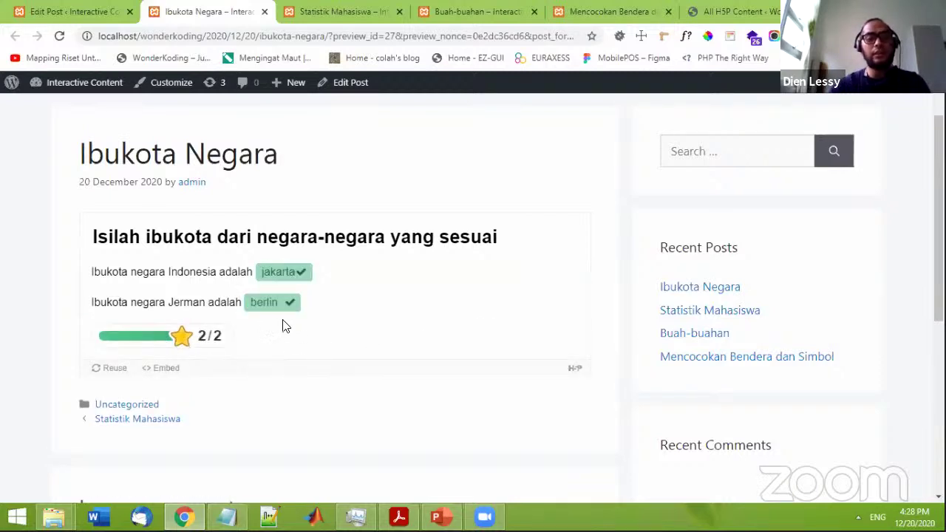
pyautogui.doubleClick(297, 272)
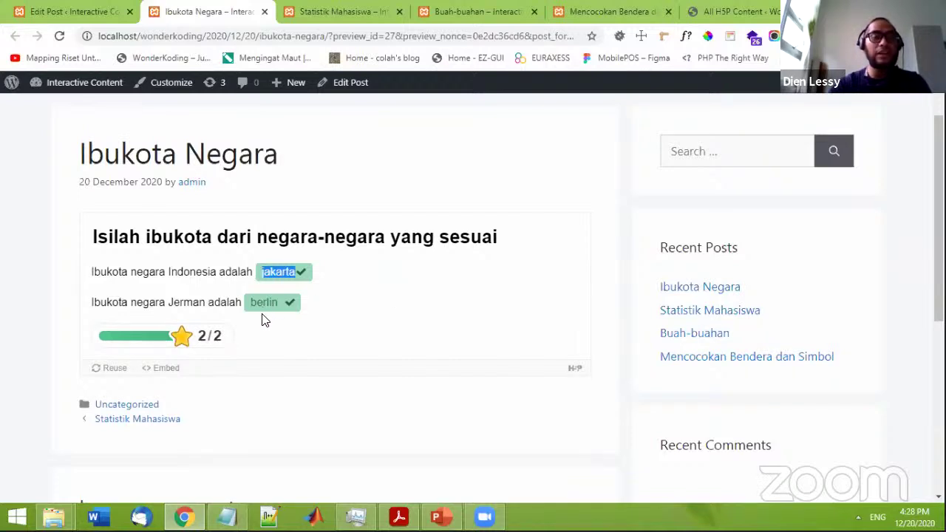
# - Return from the preview to the admin area and open the list of all H5P content
pyautogui.click(90, 15)
pyautogui.scroll(-3, 73, 396)
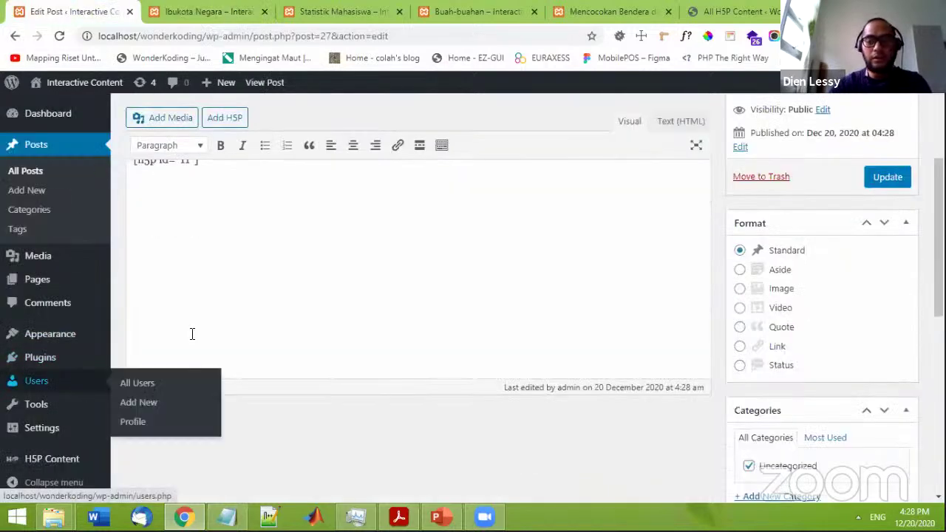
pyautogui.scroll(-2, 46, 430)
pyautogui.scroll(-1, 50, 440)
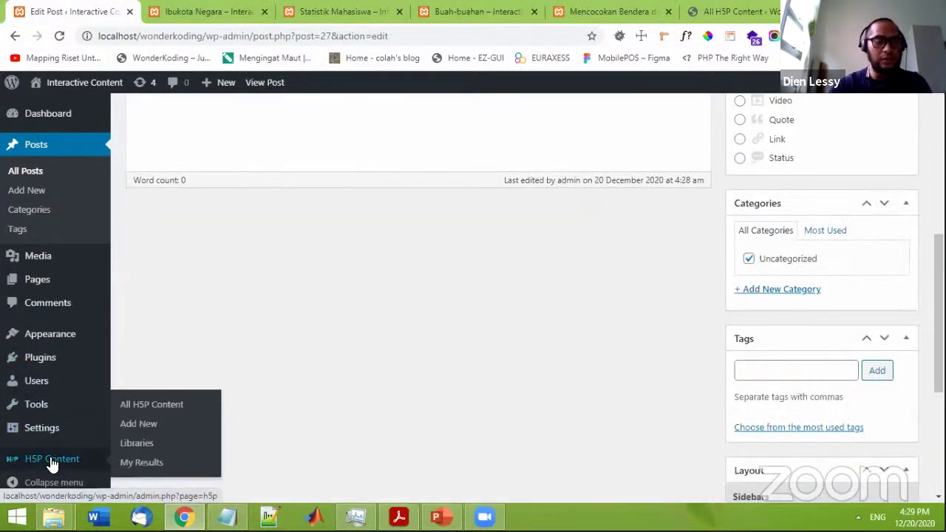
pyautogui.click(51, 459)
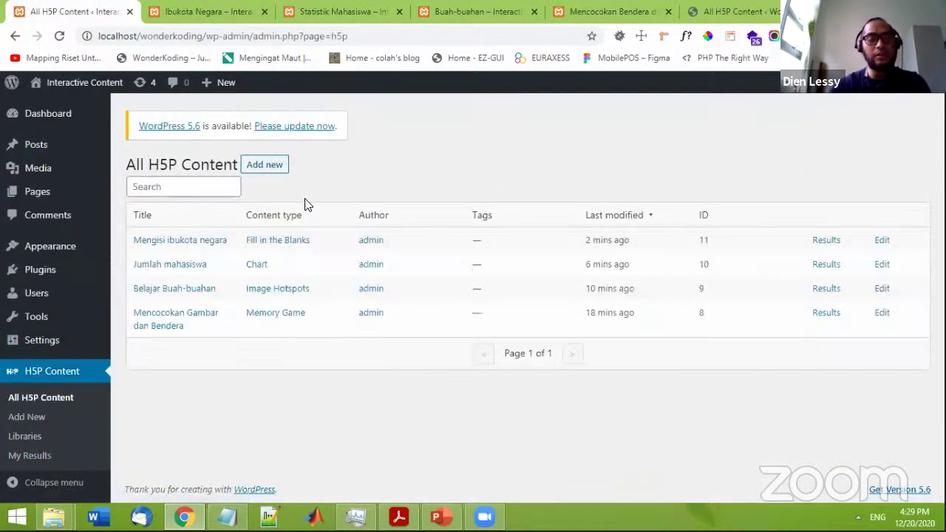
# - Start a new H5P content item and look through the available content types down to Find the words
pyautogui.click(277, 169)
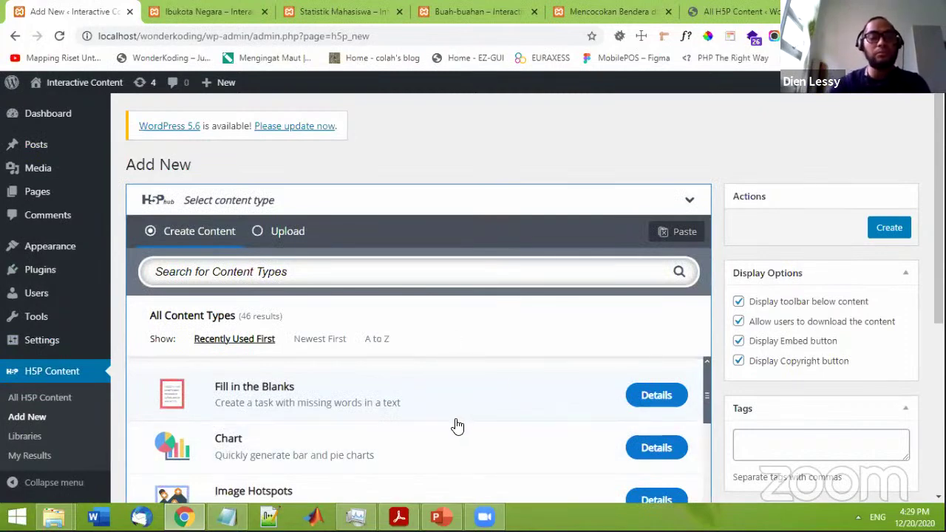
pyautogui.scroll(-3, 509, 416)
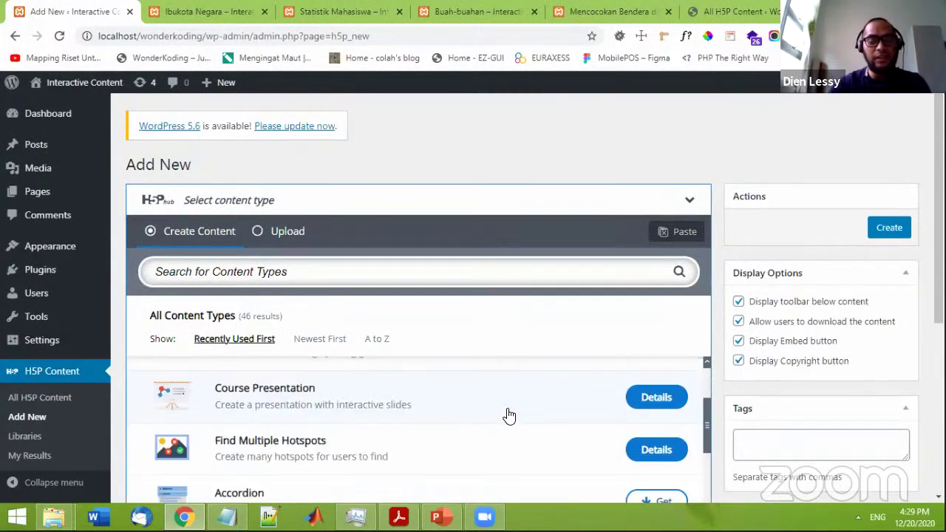
pyautogui.scroll(1, 509, 416)
pyautogui.scroll(-3, 468, 256)
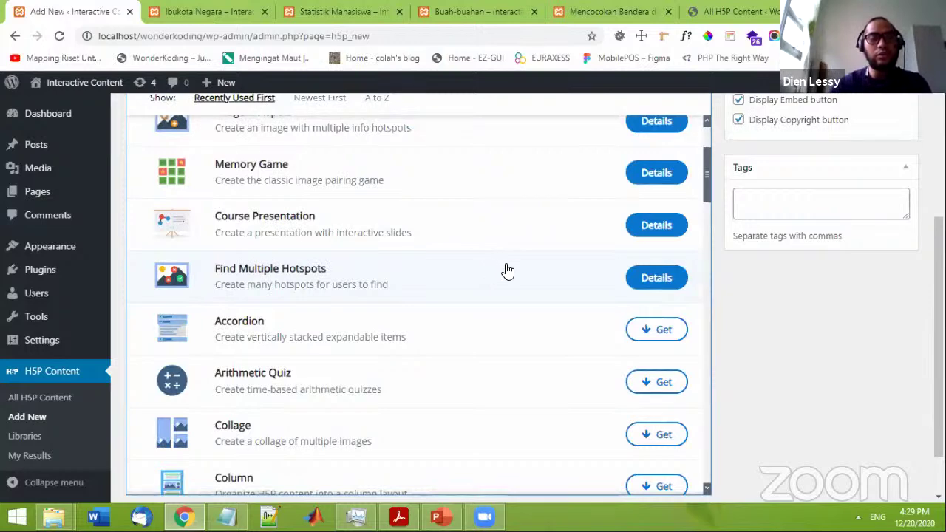
pyautogui.scroll(-6, 505, 270)
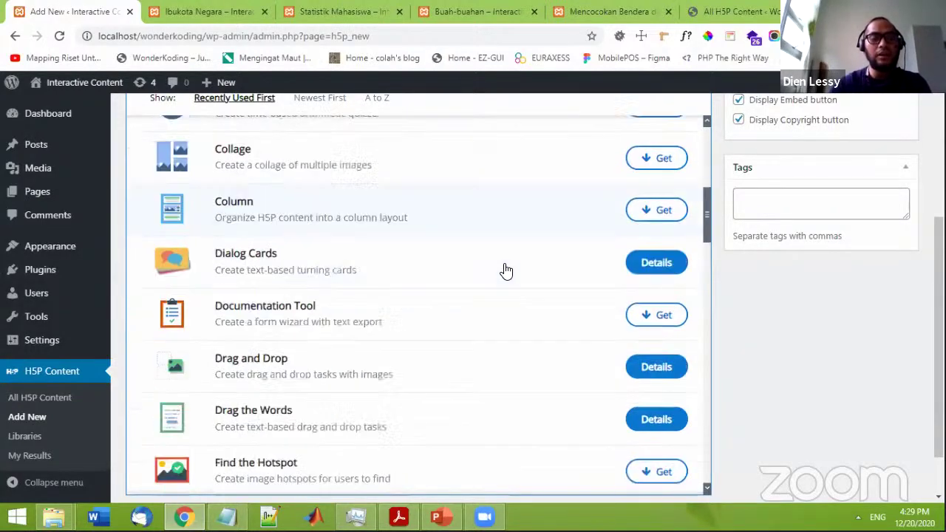
pyautogui.scroll(5, 505, 270)
pyautogui.scroll(3, 505, 270)
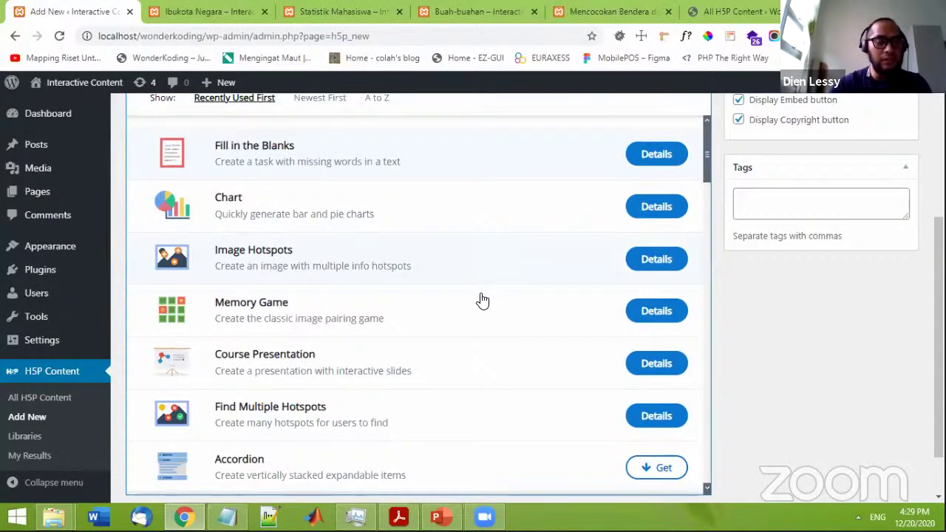
pyautogui.scroll(-3, 482, 300)
pyautogui.scroll(-10, 482, 300)
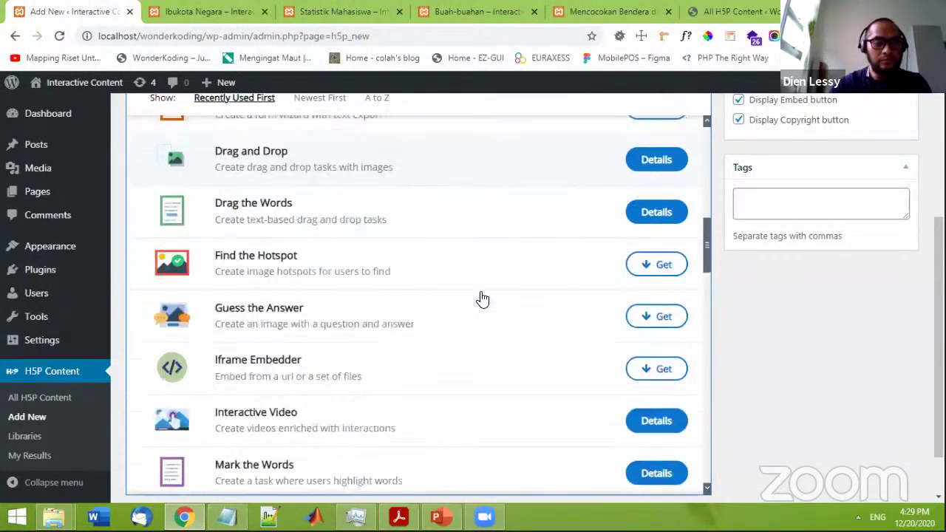
pyautogui.scroll(-9, 482, 298)
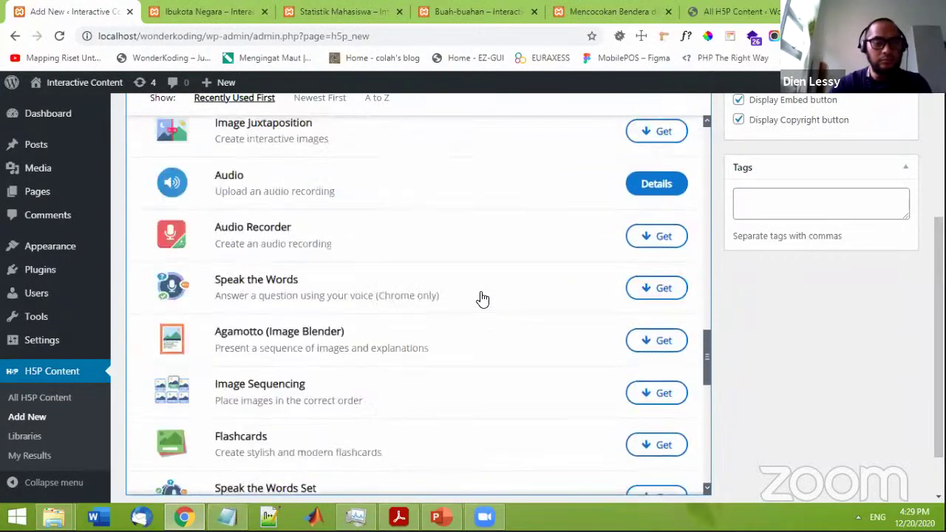
pyautogui.scroll(-6, 484, 298)
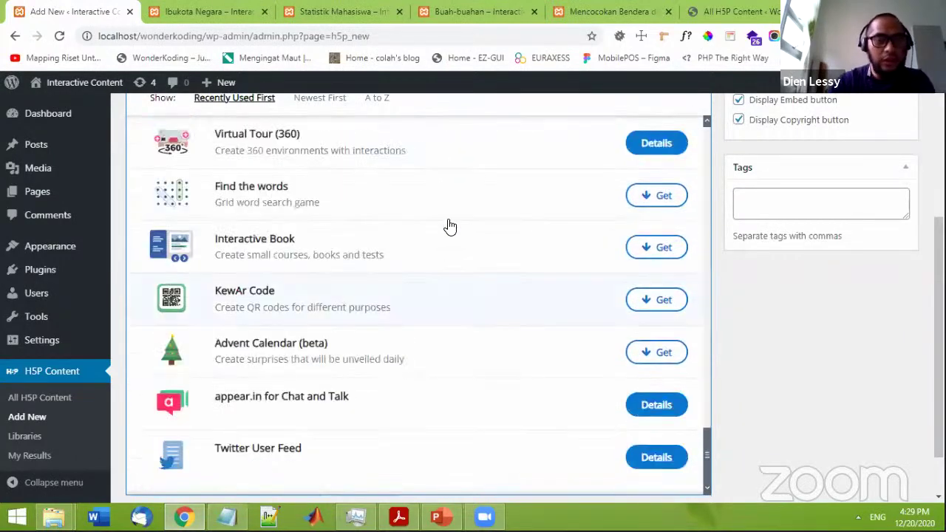
# - Install the Find the words content type and use it for the new content
pyautogui.click(652, 194)
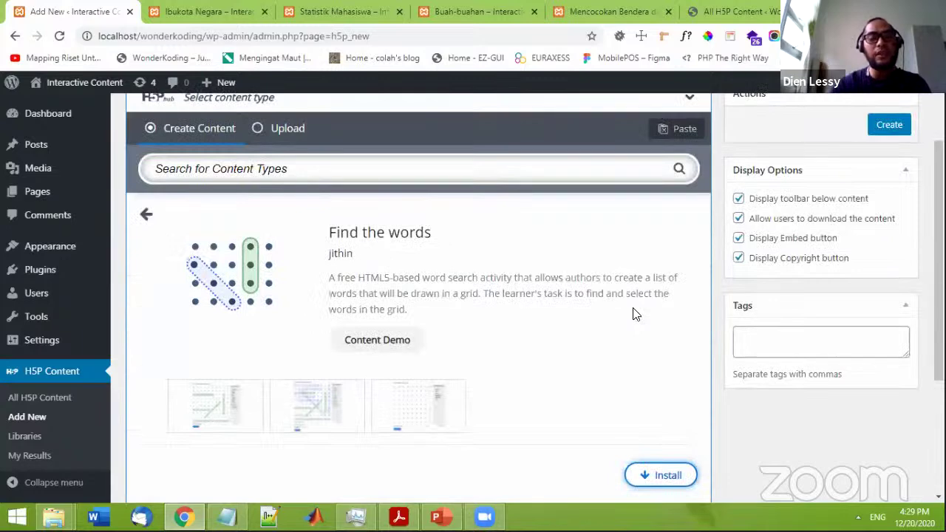
pyautogui.scroll(-2, 632, 314)
pyautogui.click(660, 334)
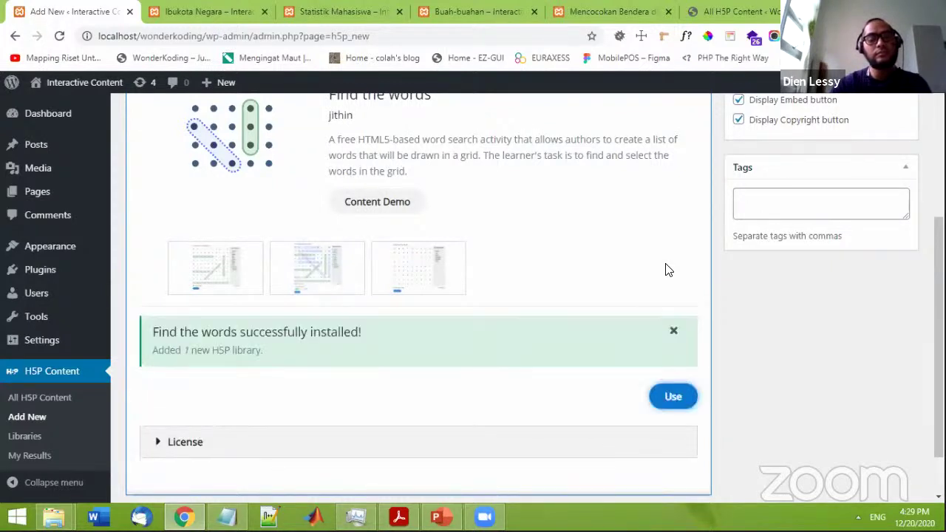
pyautogui.click(673, 402)
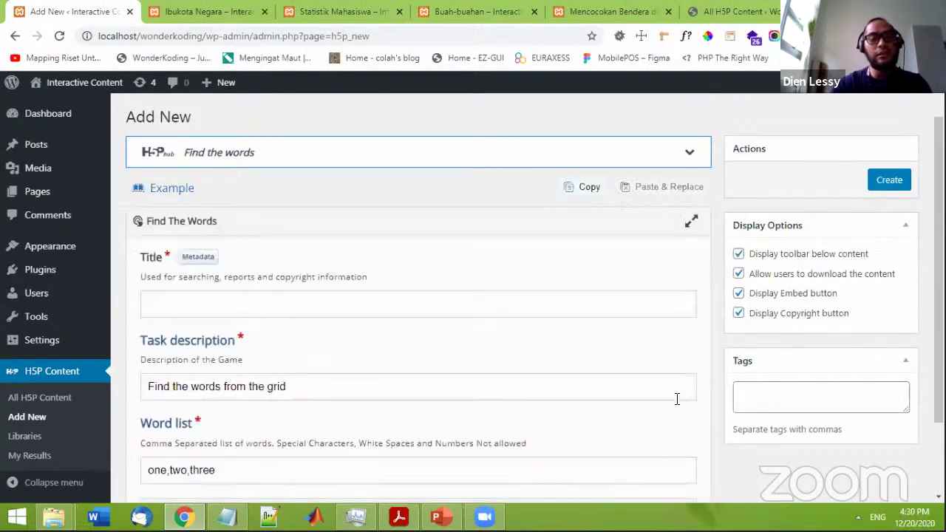
# - Title the Find the words content "Mencari Nama-nama kota"
pyautogui.click(323, 301)
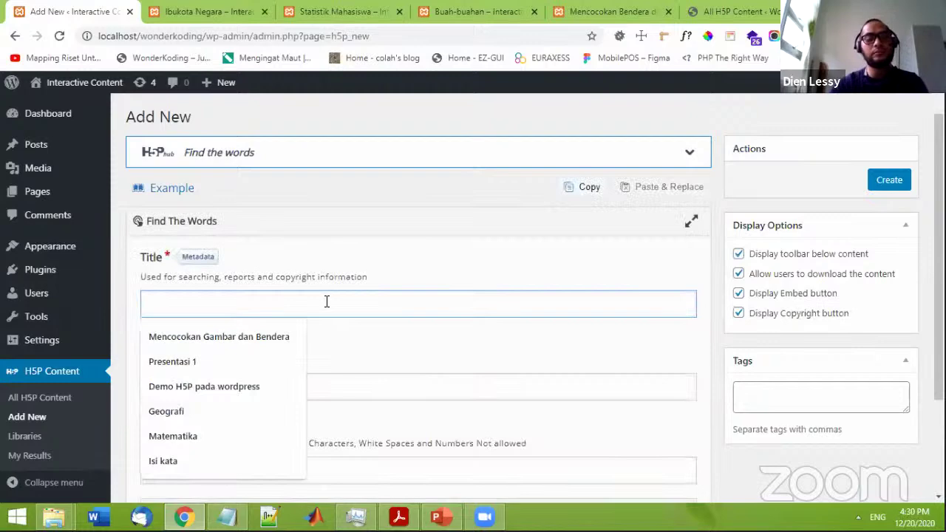
pyautogui.write('Meb')
pyautogui.press('BackSpace')
pyautogui.press('BackSpace')
pyautogui.write('encarai')
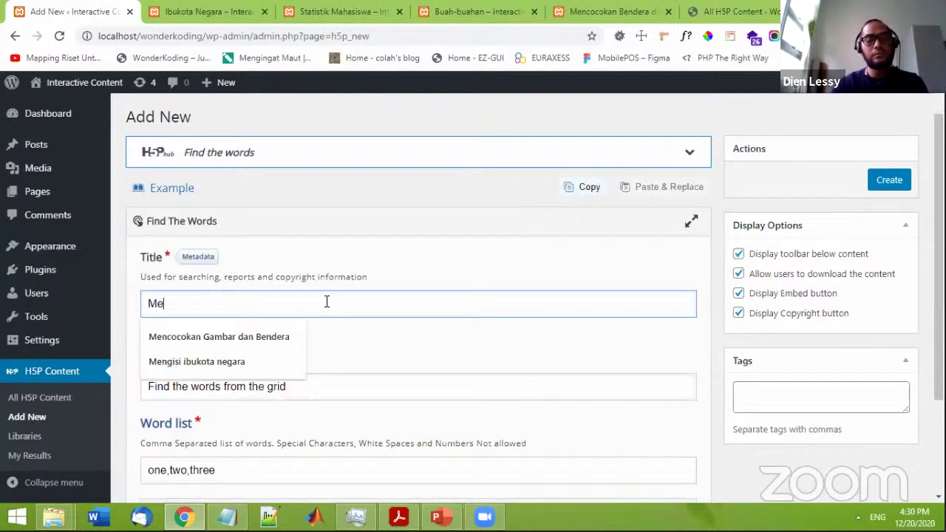
pyautogui.press('BackSpace')
pyautogui.press('BackSpace')
pyautogui.press('BackSpace')
pyautogui.write('o')
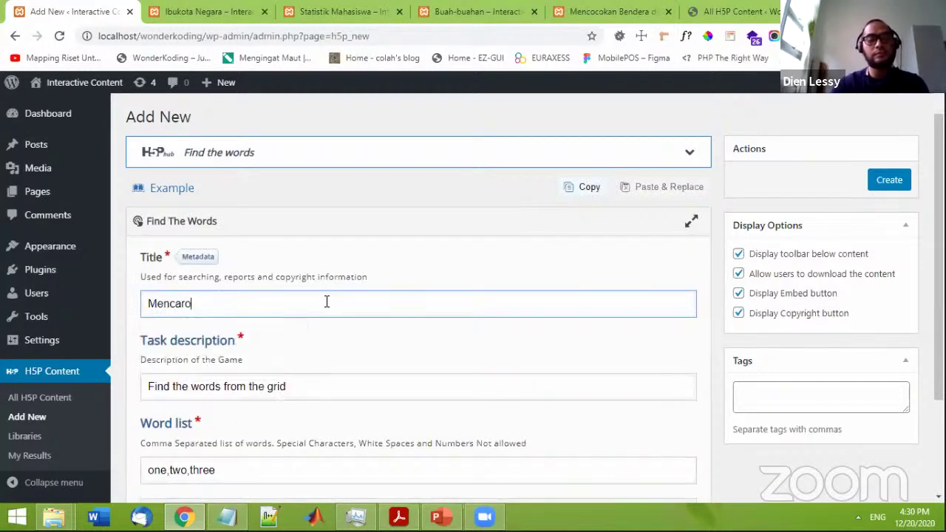
pyautogui.write('i ')
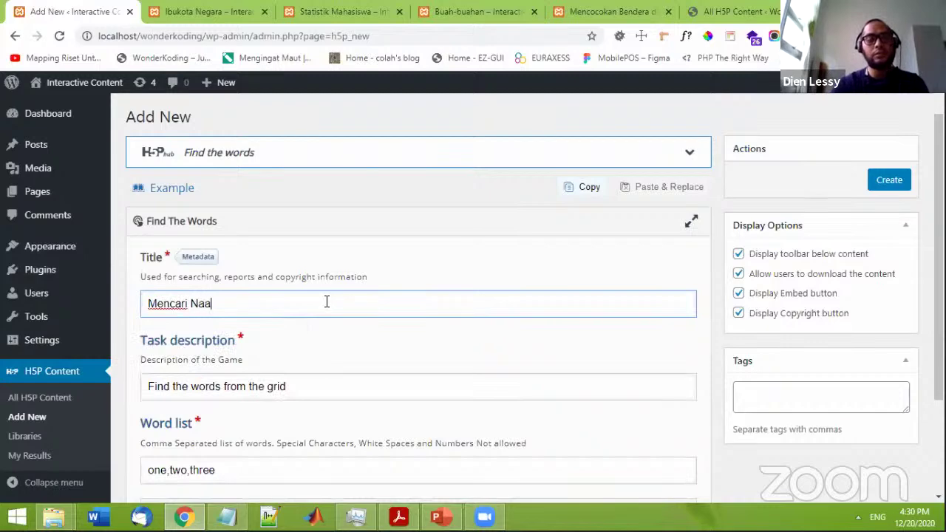
pyautogui.write('Naa')
pyautogui.press('BackSpace')
pyautogui.write('ma-nam ')
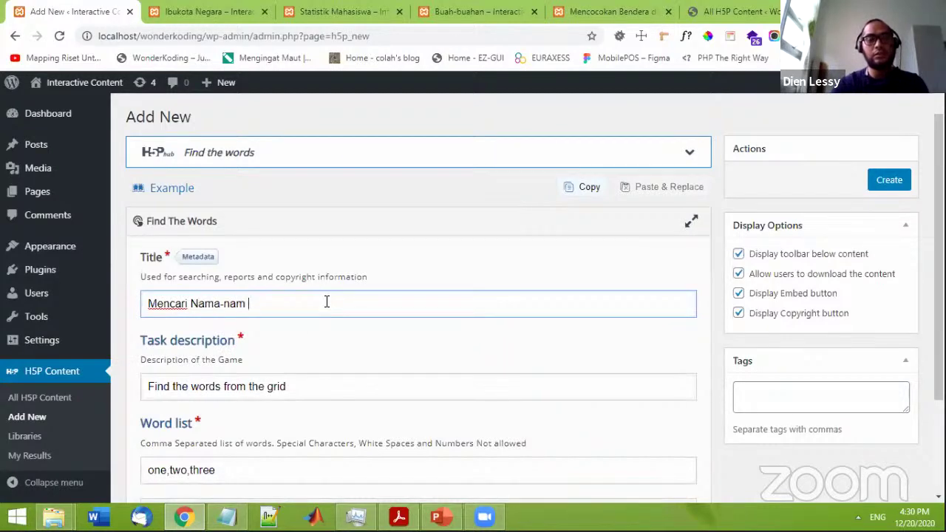
pyautogui.write('kor')
pyautogui.press('BackSpace')
pyautogui.press('BackSpace')
pyautogui.press('BackSpace')
pyautogui.press('BackSpace')
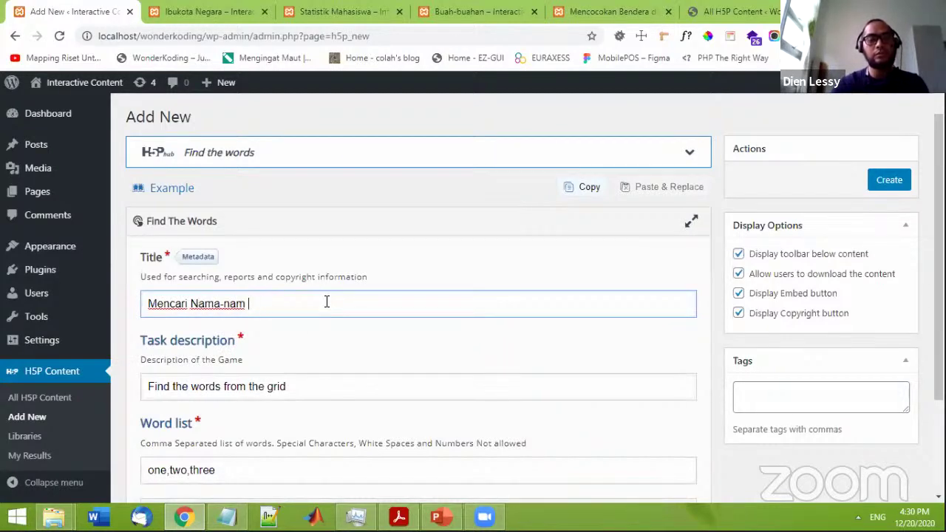
pyautogui.write('a kota')
# - Replace the task description with a copy of the title, "Mencari Nama-nama kota"
pyautogui.scroll(-1, 328, 304)
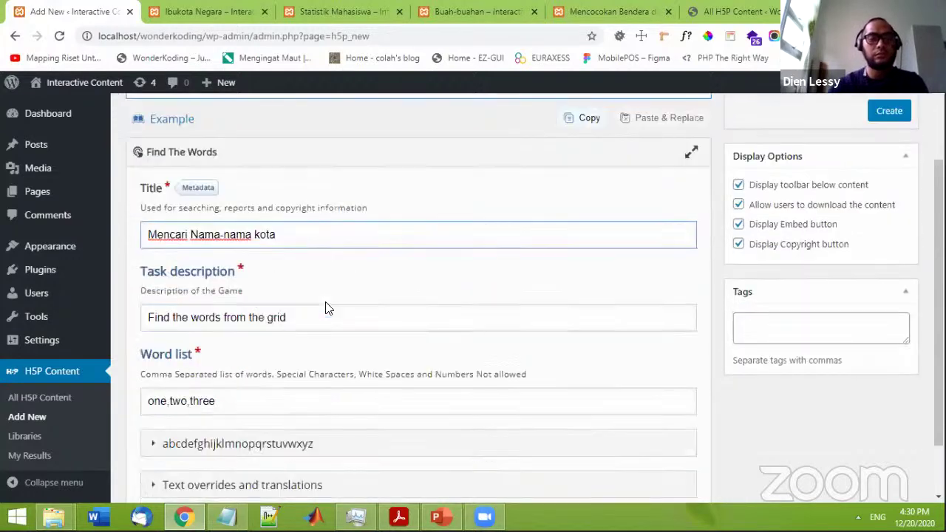
pyautogui.scroll(-1, 327, 309)
pyautogui.scroll(2, 333, 250)
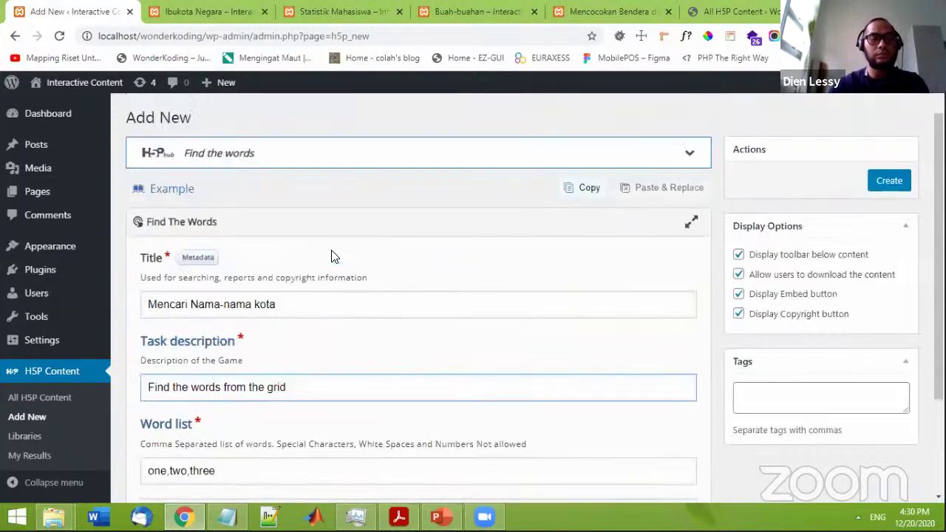
pyautogui.scroll(-1, 331, 255)
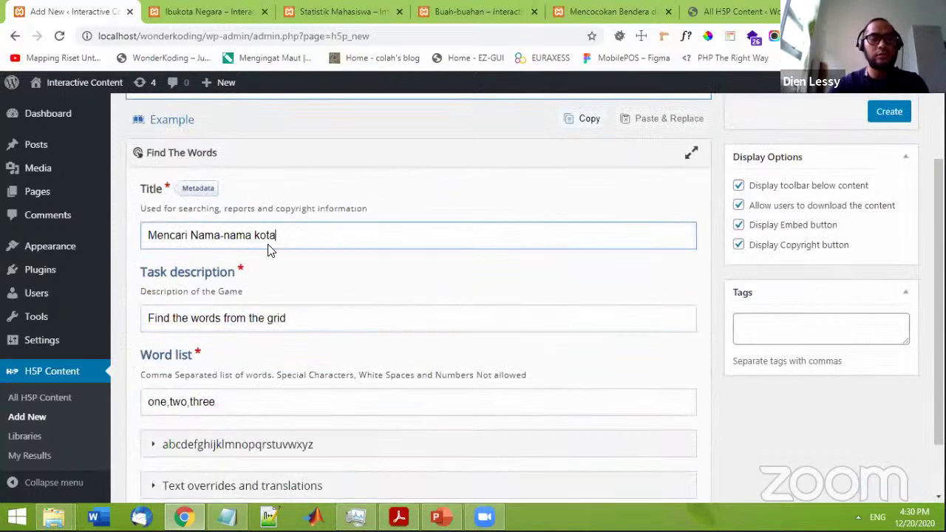
pyautogui.moveTo(269, 248); pyautogui.dragTo(141, 253)
pyautogui.hotkey('ctrl', 'c')
pyautogui.doubleClick(259, 318)
pyautogui.hotkey('ctrl', 'a')
pyautogui.hotkey('ctrl', 'v')
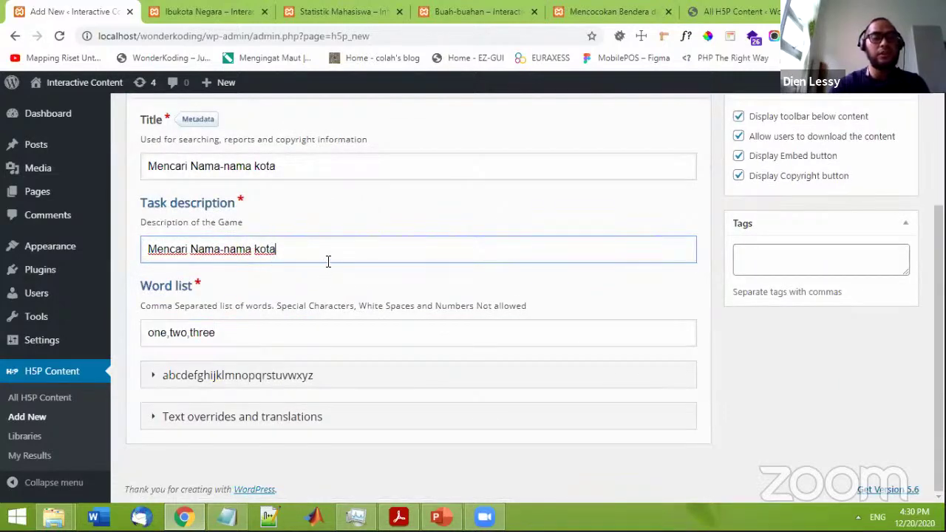
# - Replace the first word in the word list, "one", with "Jakarta"
pyautogui.click(317, 329)
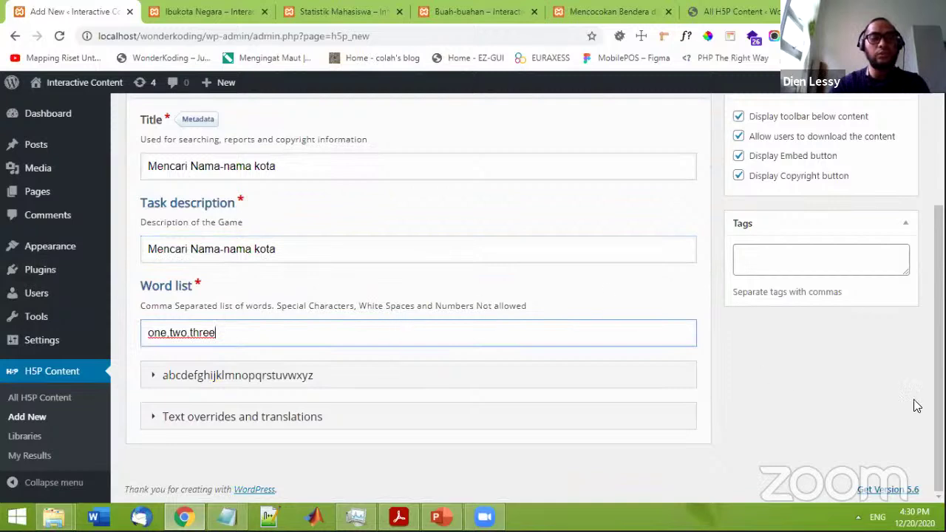
pyautogui.click(160, 332)
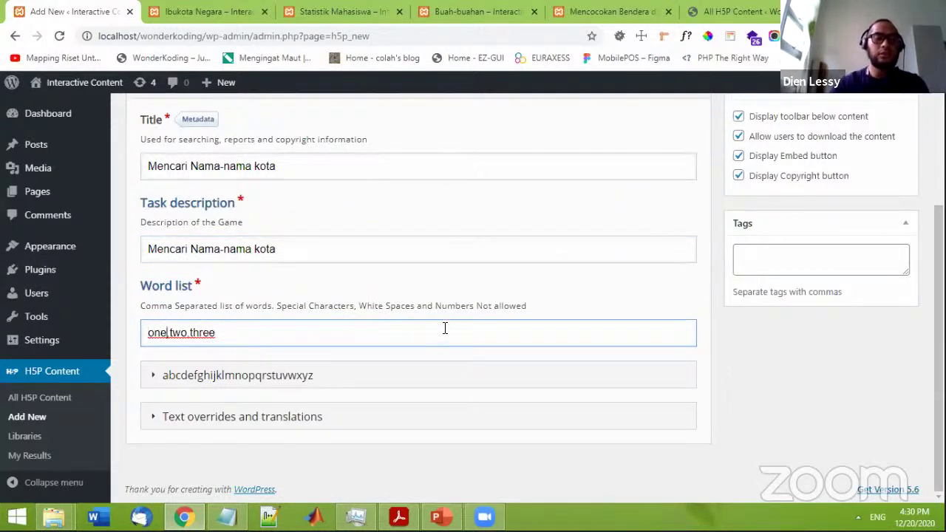
pyautogui.press('BackSpace')
pyautogui.press('BackSpace')
pyautogui.press('BackSpace')
pyautogui.write('k')
pyautogui.press('BackSpace')
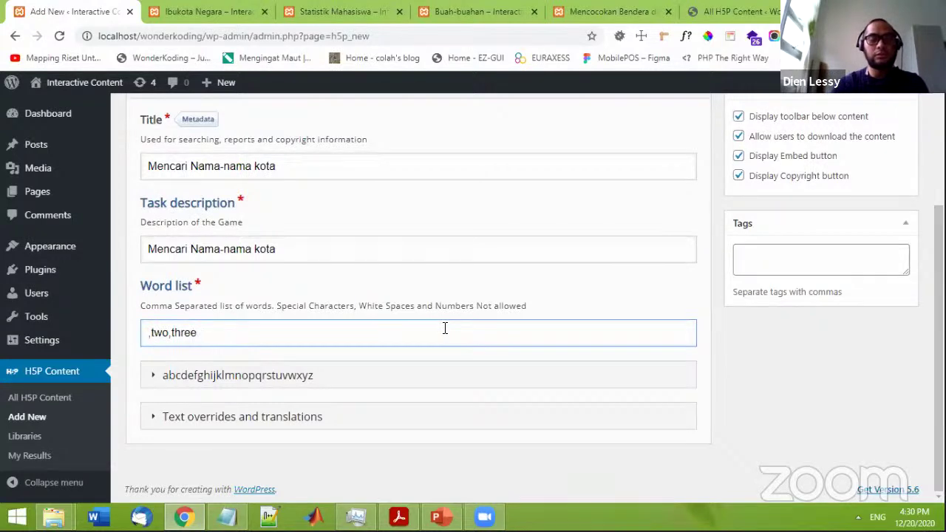
pyautogui.write('jaka')
pyautogui.press('BackSpace')
pyautogui.press('BackSpace')
pyautogui.press('BackSpace')
pyautogui.write('aka')
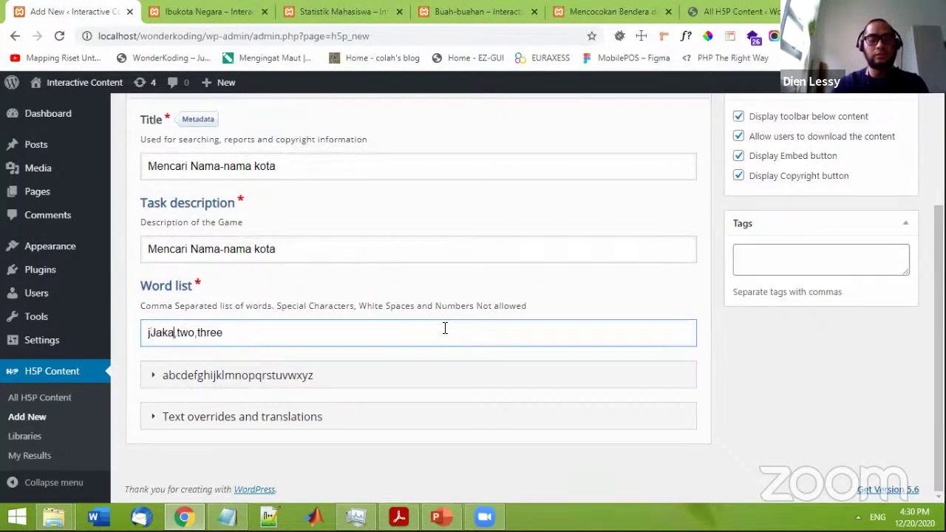
pyautogui.press('BackSpace')
pyautogui.press('BackSpace')
pyautogui.press('BackSpace')
pyautogui.press('BackSpace')
pyautogui.write('Jakarta')
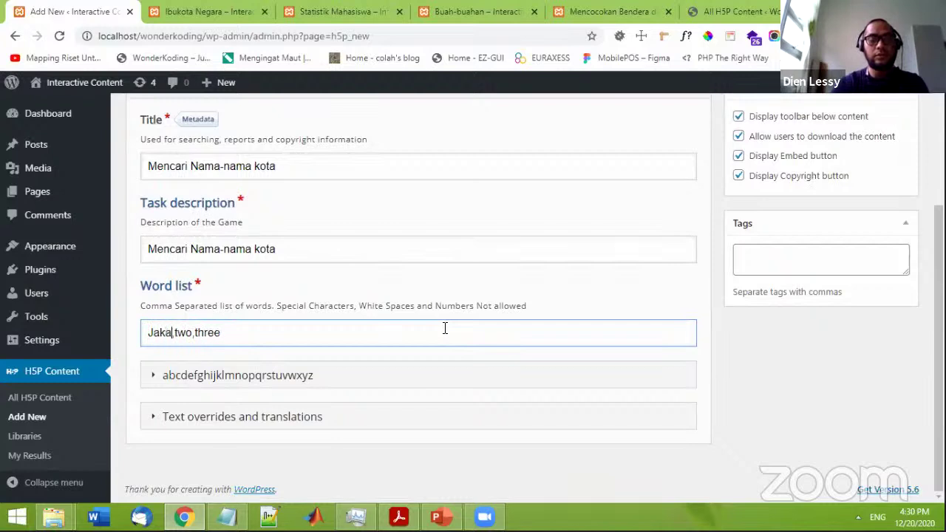
# - Replace the second word in the word list, "two", with "Bandung"
pyautogui.press('Right')
pyautogui.press('Right')
pyautogui.press('Right')
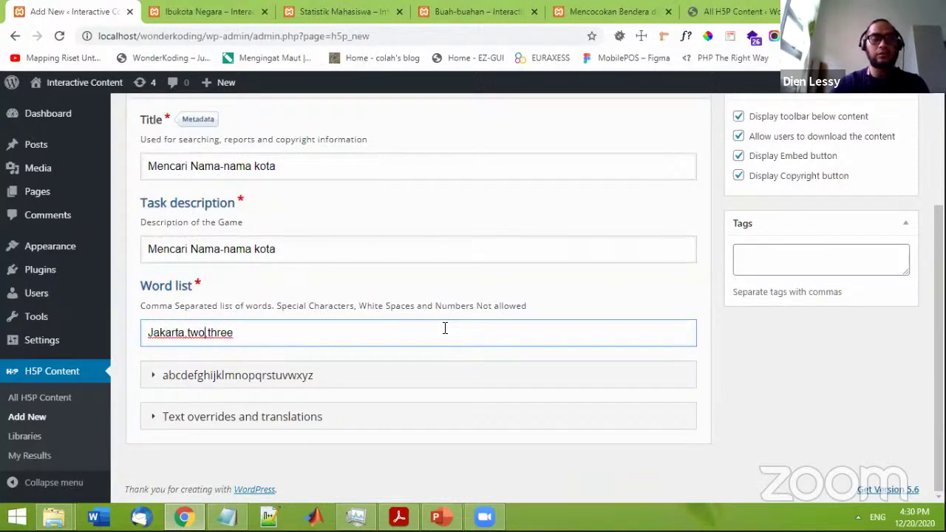
pyautogui.press('BackSpace')
pyautogui.press('BackSpace')
pyautogui.press('BackSpace')
pyautogui.write('Bandug')
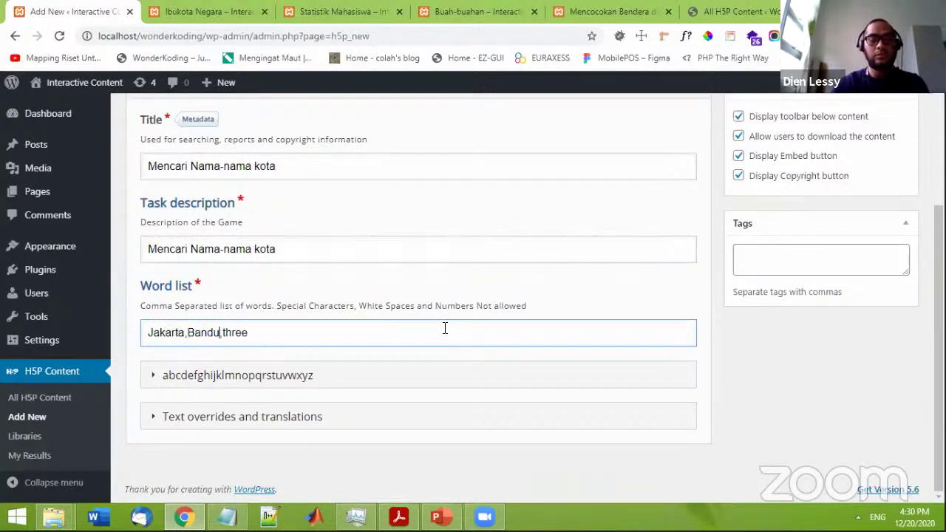
pyautogui.press('BackSpace')
pyautogui.write('mg')
pyautogui.press('BackSpace')
pyautogui.press('BackSpace')
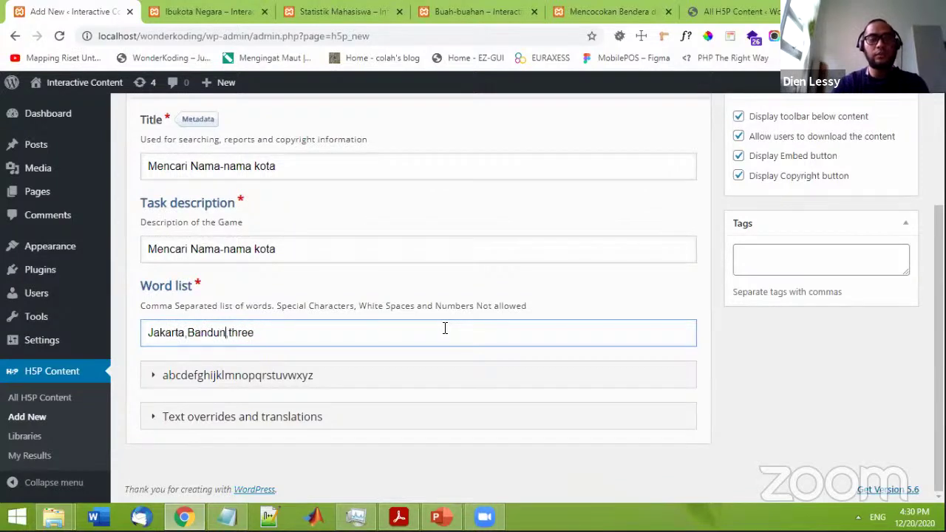
pyautogui.write('ng')
# - Replace "three" at the end of the word list with "Surabaya, Banda Aceh, Bogor"
pyautogui.press('BackSpace')
pyautogui.press('BackSpace')
pyautogui.press('BackSpace')
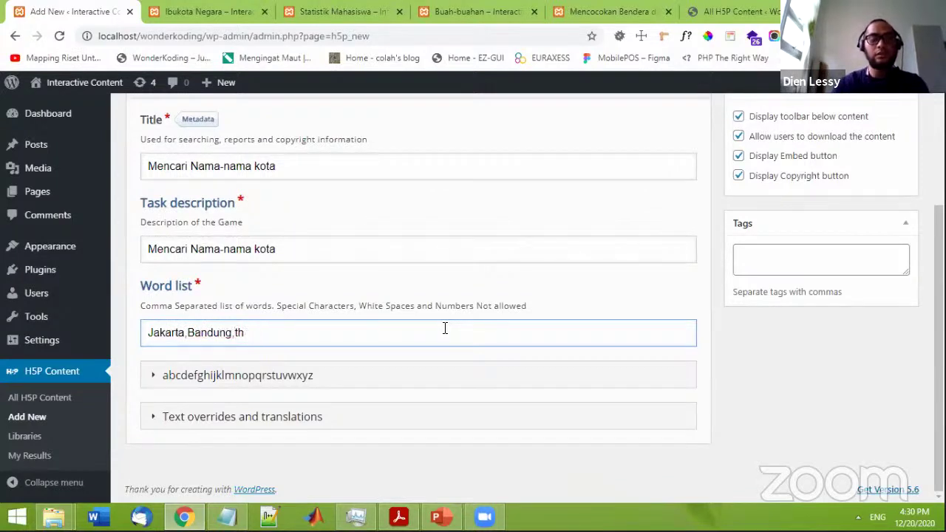
pyautogui.press('BackSpace')
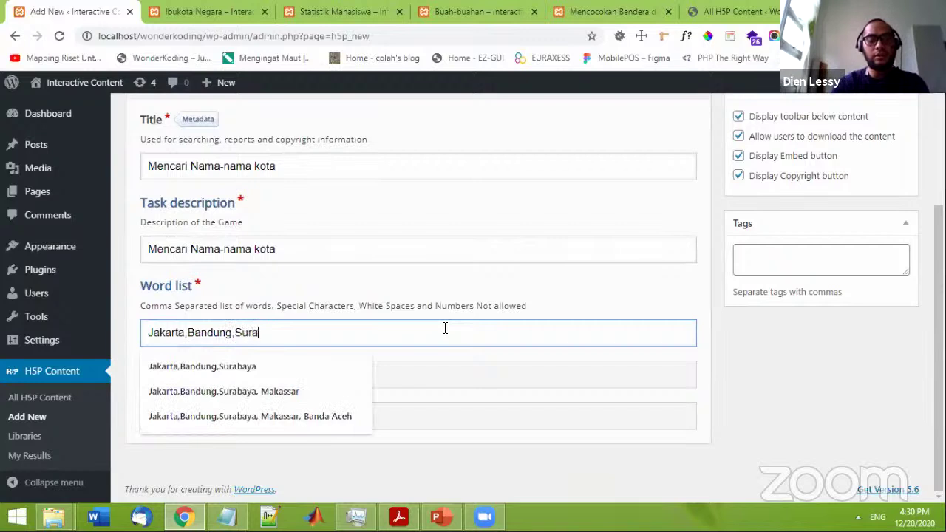
pyautogui.write('Surabaya, Banda Aceh,')
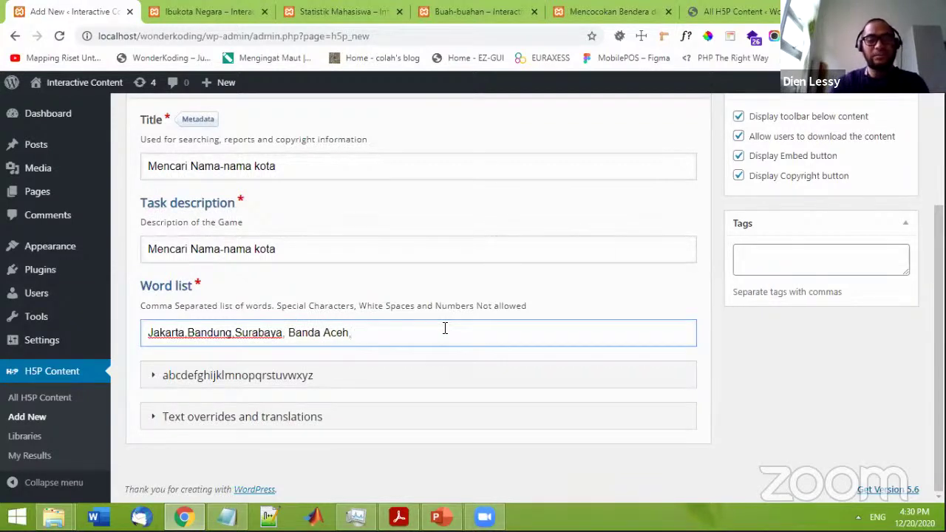
pyautogui.write(' Bogo')
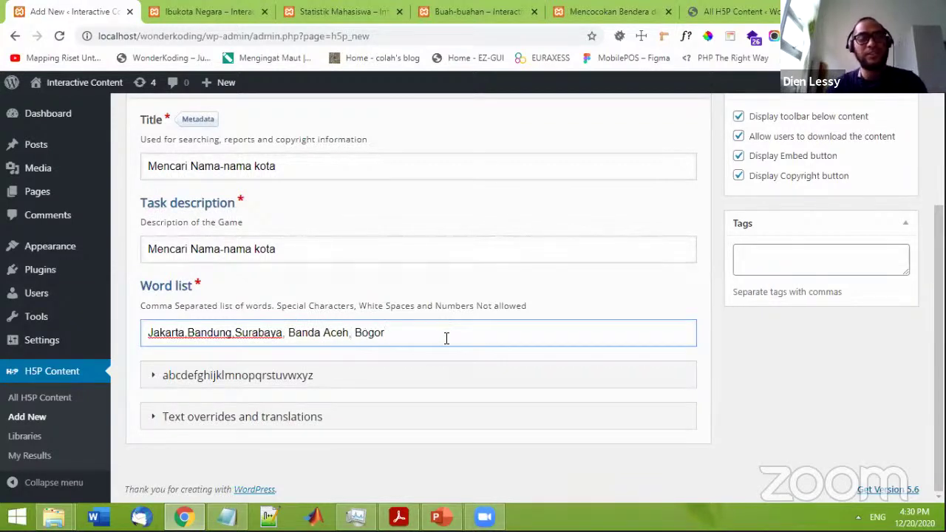
pyautogui.write('r')
# - Expand the game settings below the word list and review the fill letters, overlap, vocabulary, solution and retry options
pyautogui.click(389, 376)
pyautogui.scroll(-3, 502, 347)
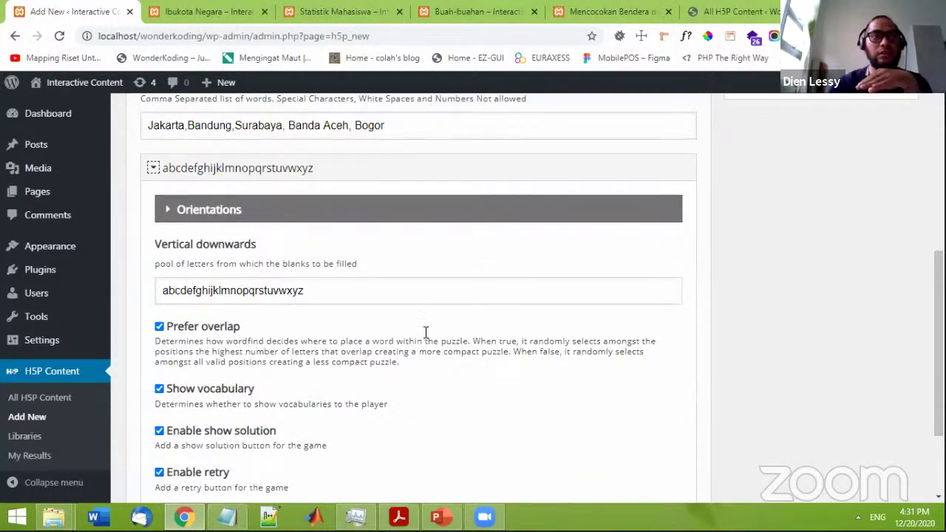
pyautogui.scroll(-2, 421, 318)
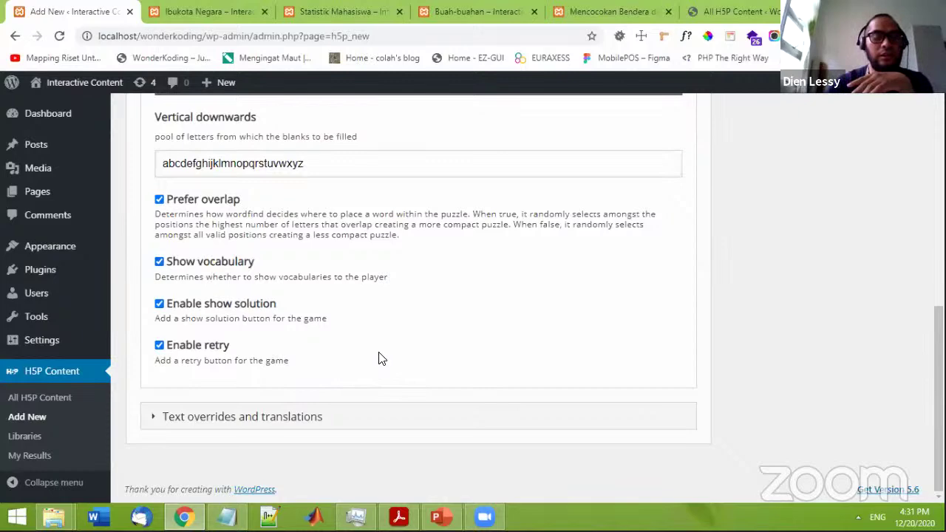
# - Create the "Mencari Nama-nama kota" Find the words content with its current settings
pyautogui.scroll(15, 460, 363)
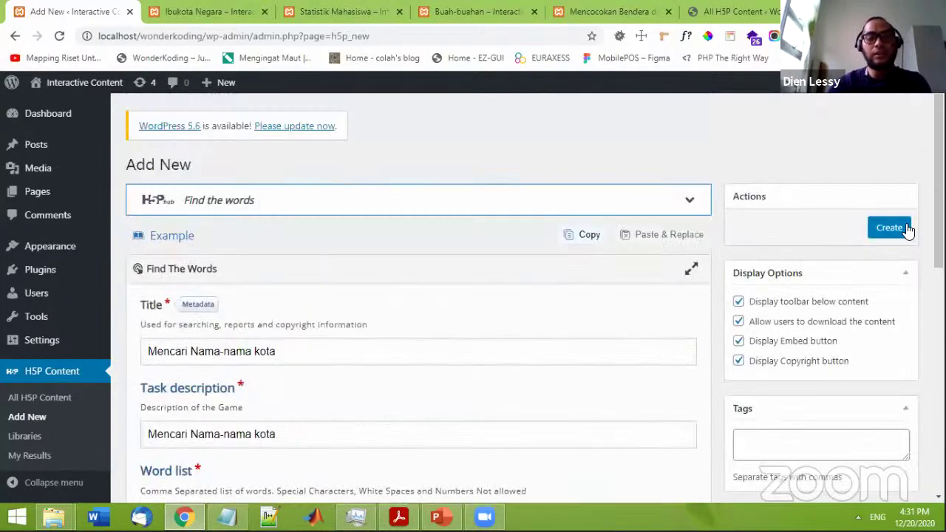
pyautogui.click(905, 229)
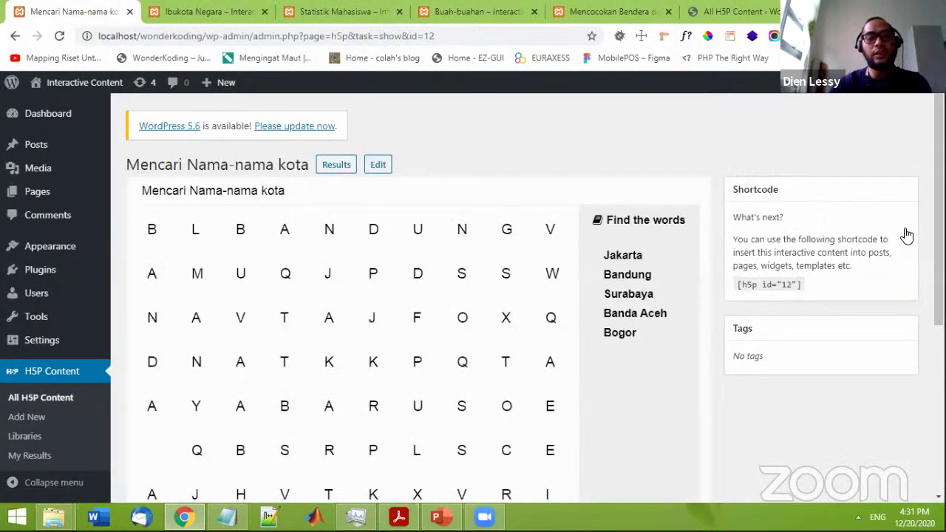
# - Look through the generated letter grid and word list, and test the game by marking BANDUNG in the first row
pyautogui.scroll(-4, 580, 329)
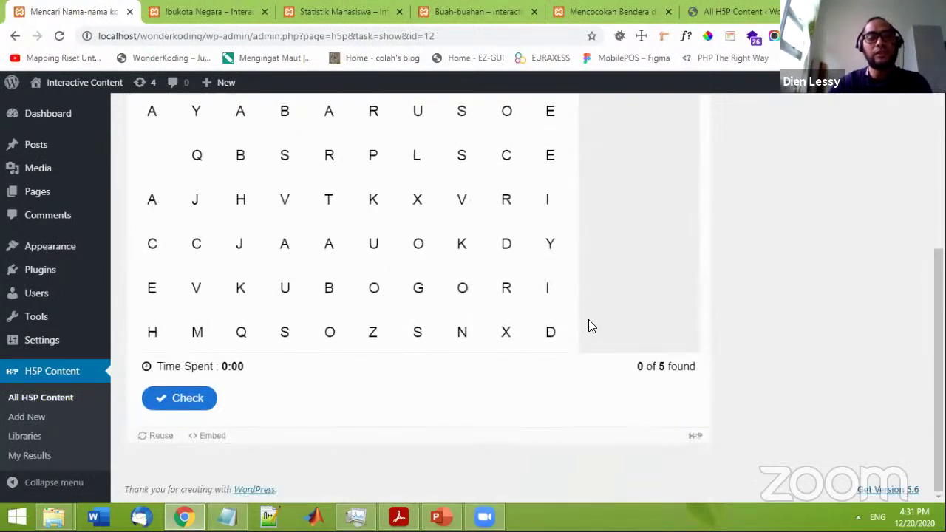
pyautogui.scroll(2, 592, 321)
pyautogui.scroll(2, 598, 323)
pyautogui.scroll(-1, 600, 322)
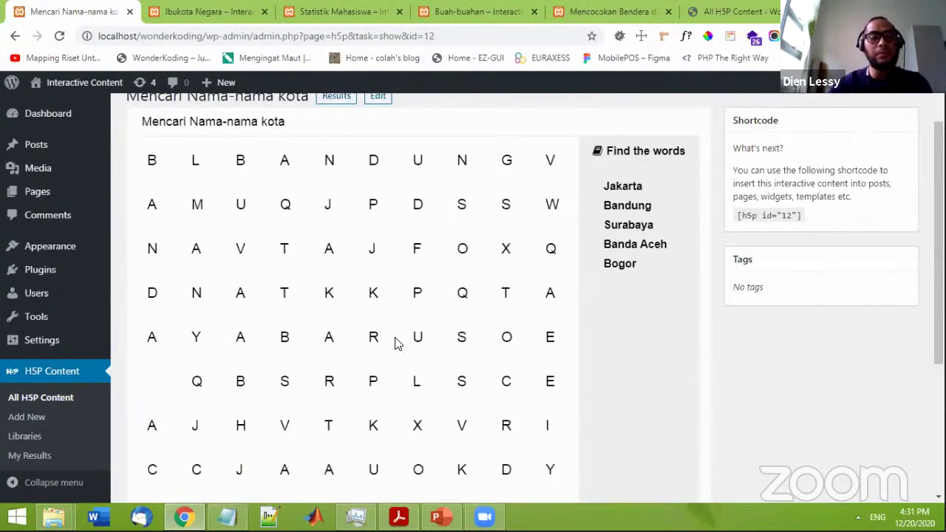
pyautogui.scroll(-1, 303, 349)
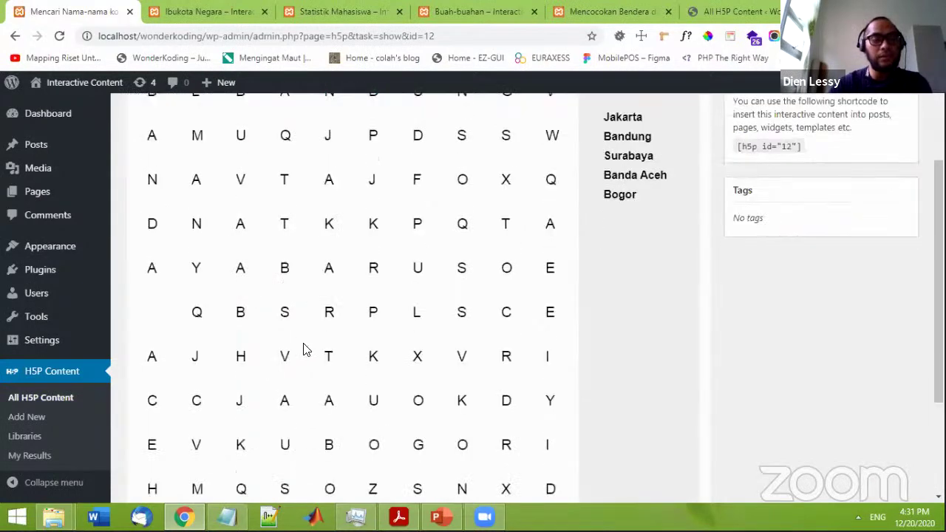
pyautogui.scroll(-1, 426, 270)
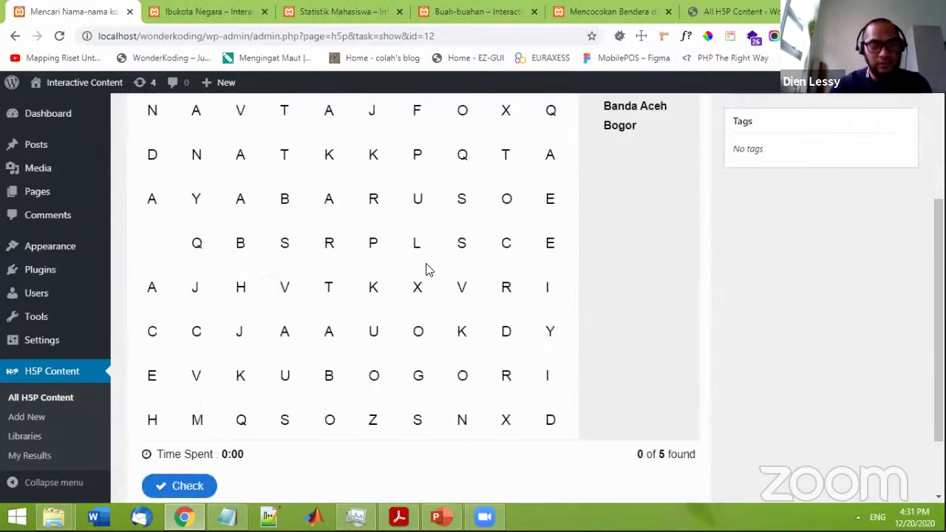
pyautogui.scroll(-1, 426, 269)
pyautogui.scroll(3, 443, 306)
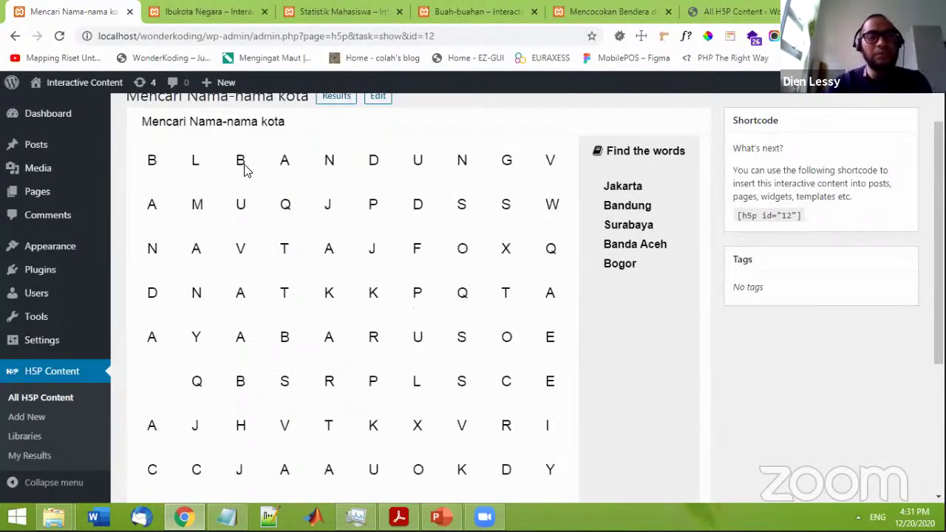
pyautogui.moveTo(238, 165); pyautogui.dragTo(509, 163)
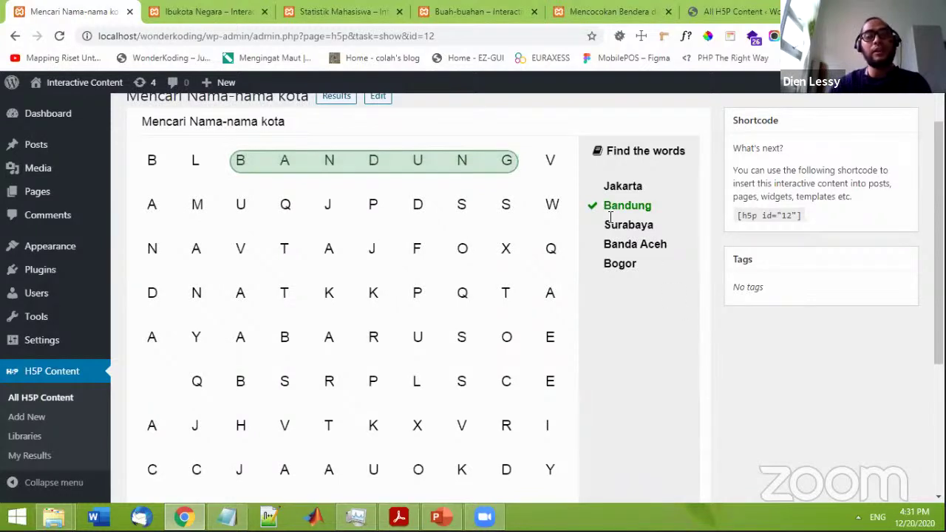
pyautogui.scroll(1, 610, 268)
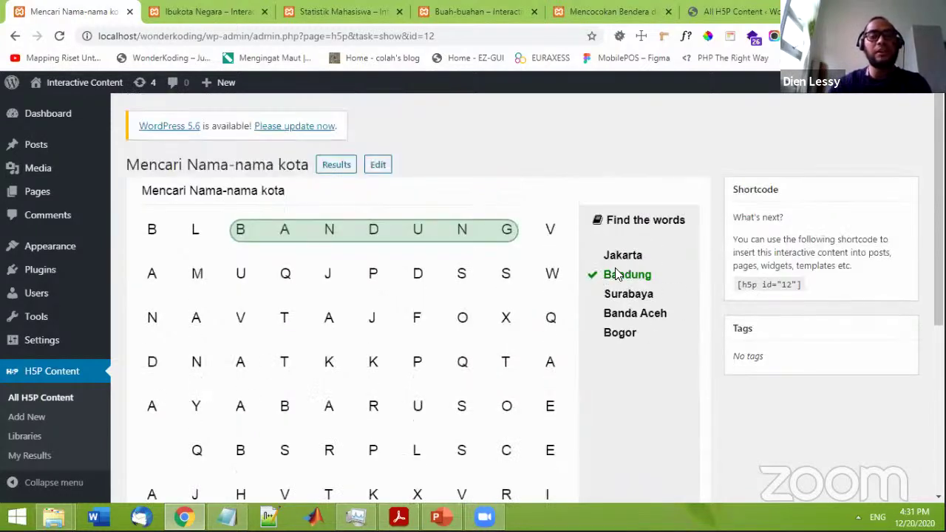
# - Reopen the game for editing and turn off the Enable show solution and Show vocabulary options
pyautogui.click(382, 168)
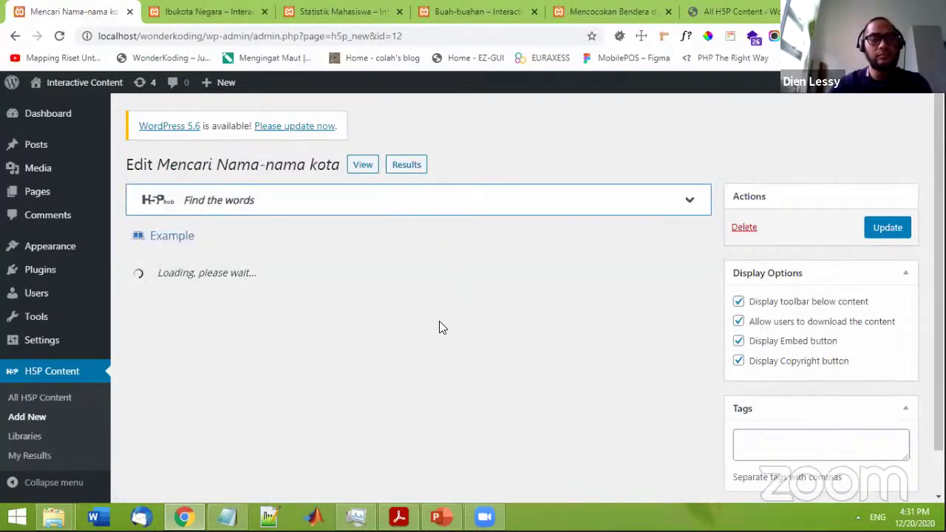
pyautogui.scroll(-3, 439, 325)
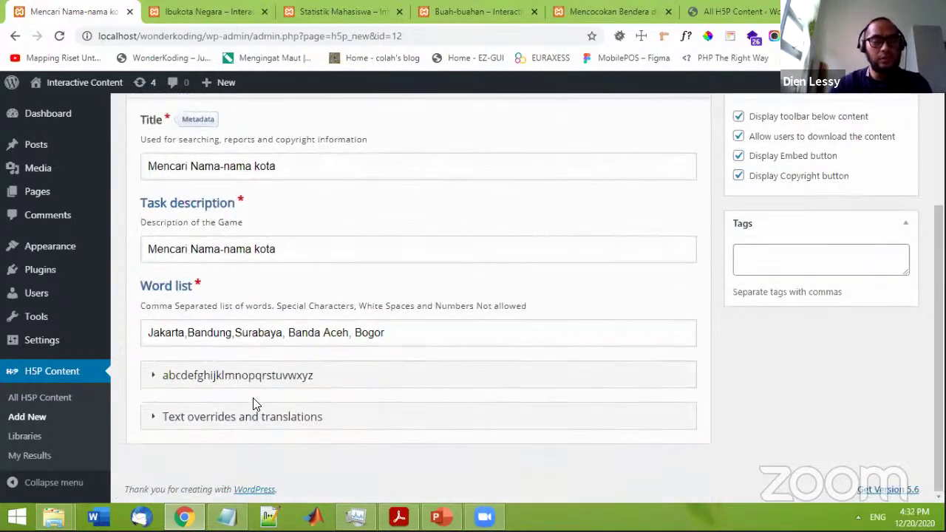
pyautogui.click(153, 377)
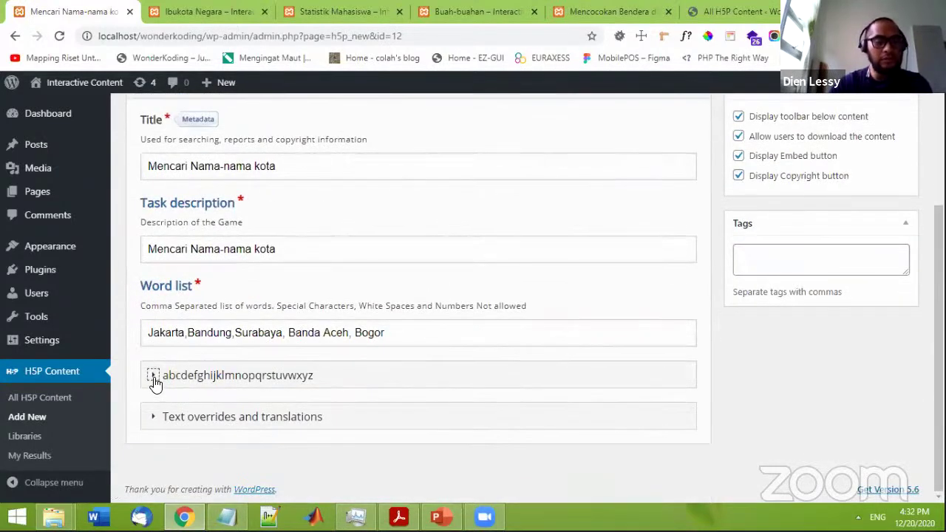
pyautogui.scroll(-4, 392, 362)
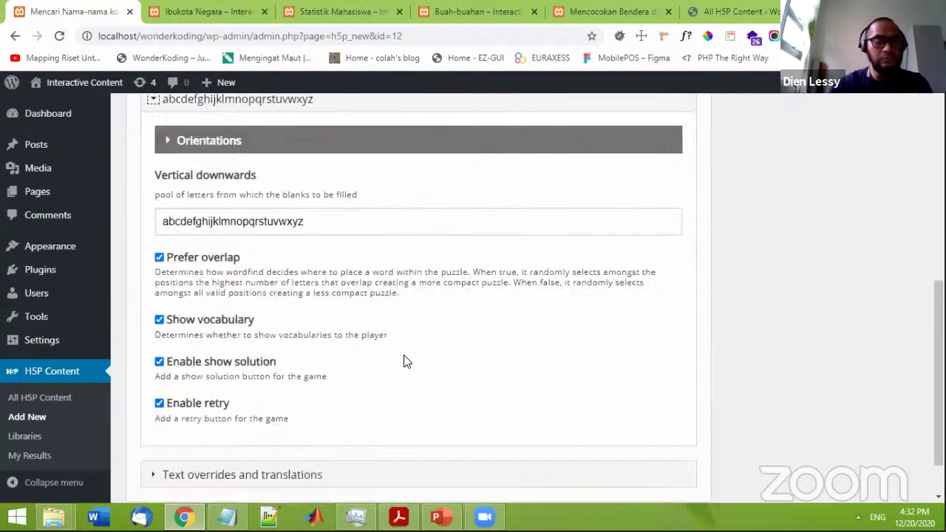
pyautogui.scroll(-1, 405, 361)
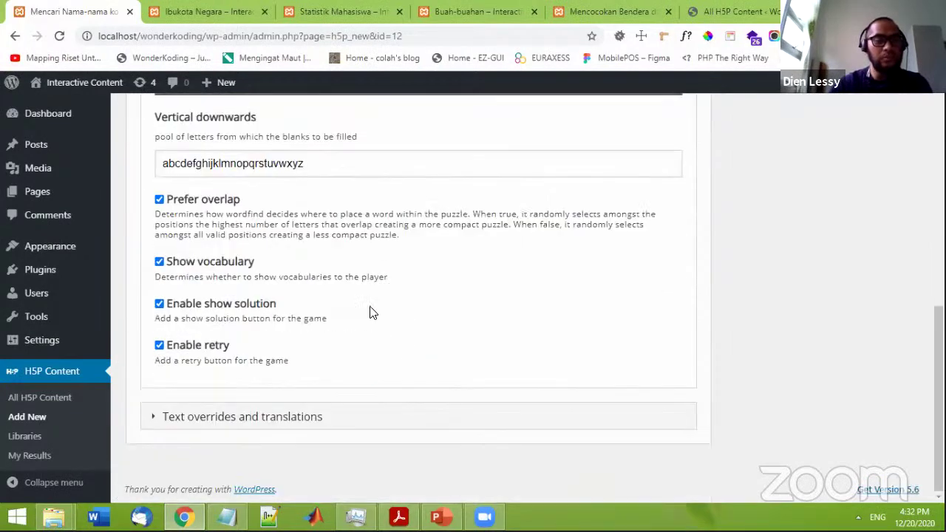
pyautogui.click(159, 303)
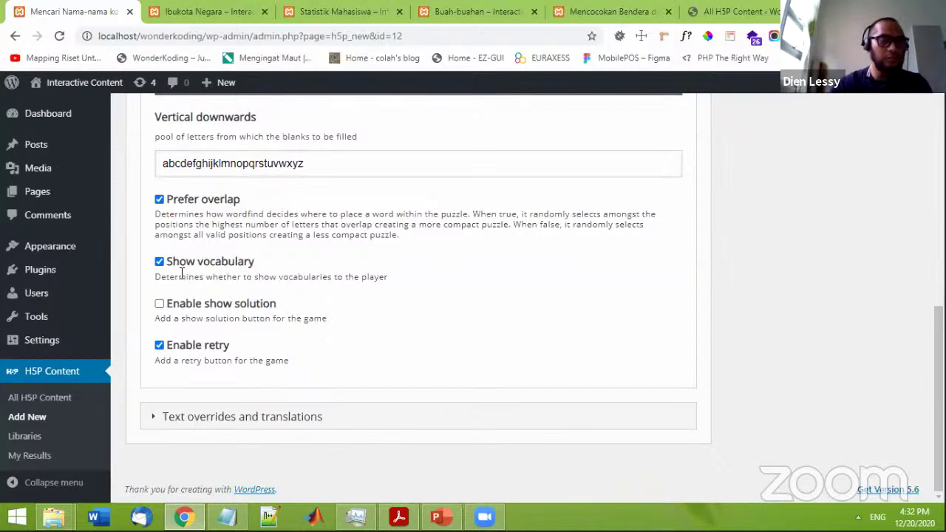
pyautogui.click(159, 261)
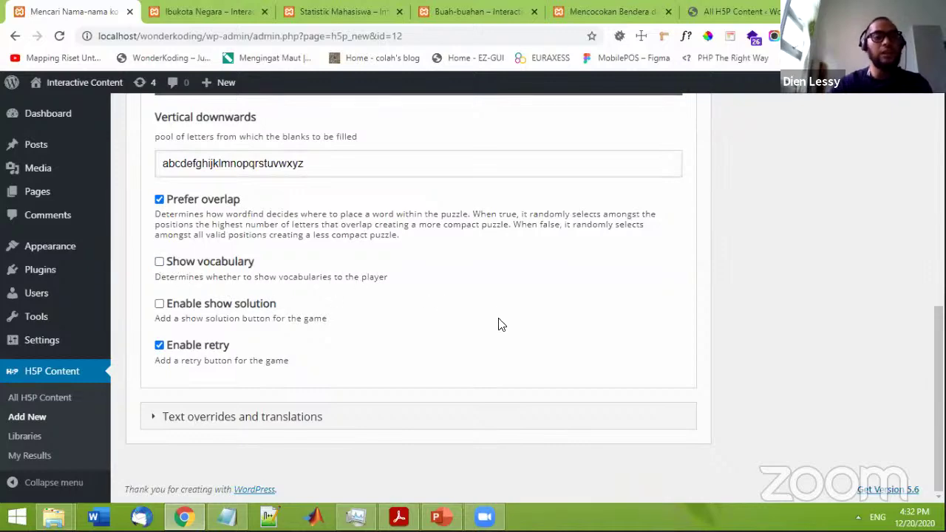
# - Update the "Mencari Nama-nama kota" game and check the regenerated puzzle from grid to Check button
pyautogui.scroll(5, 654, 398)
pyautogui.scroll(2, 631, 392)
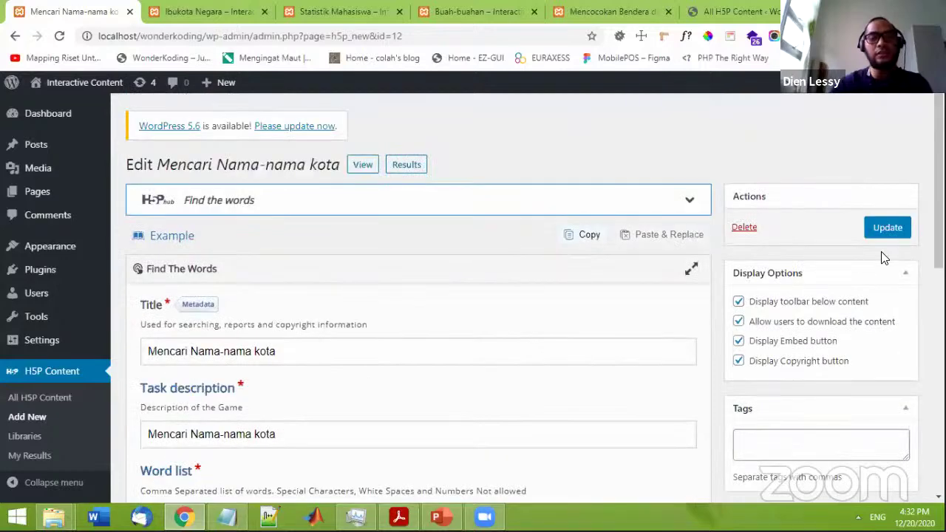
pyautogui.click(887, 229)
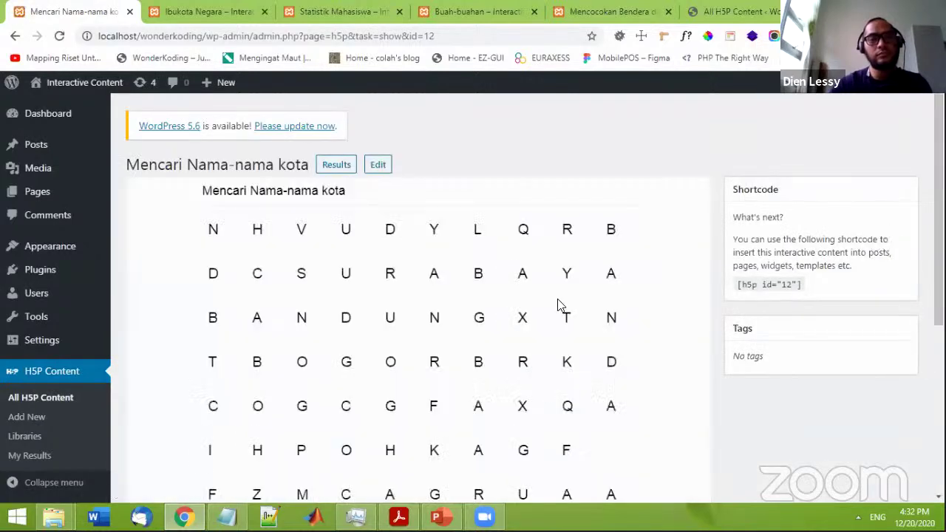
pyautogui.scroll(-4, 428, 384)
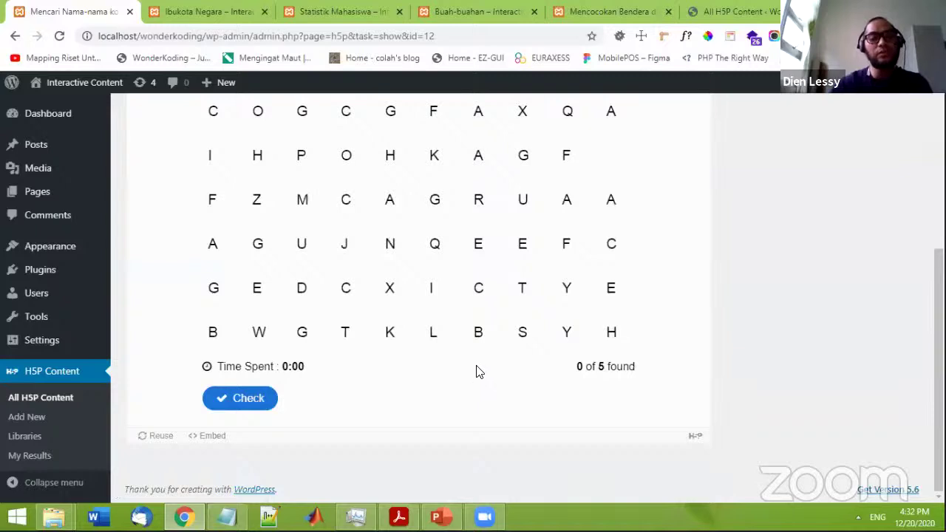
pyautogui.scroll(4, 481, 374)
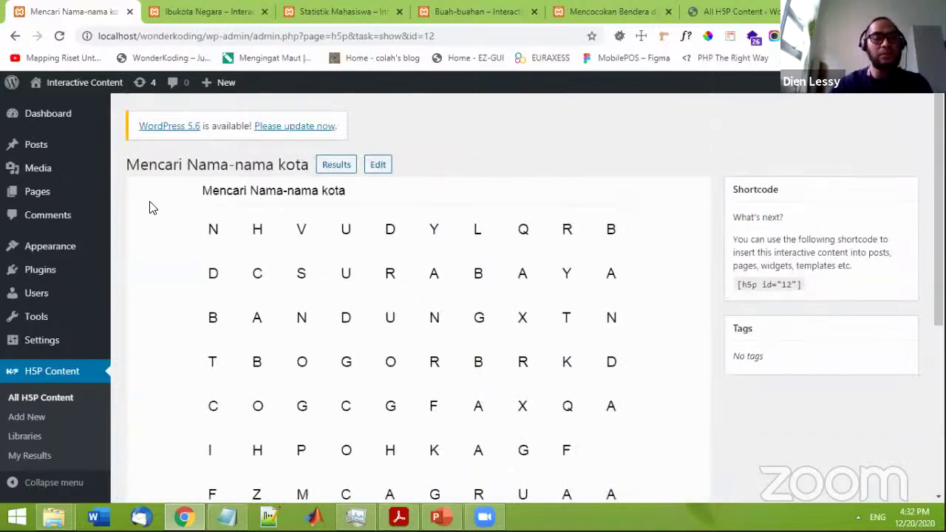
# - Add a new post titled "Mencari nama-nama kota"
pyautogui.click(58, 152)
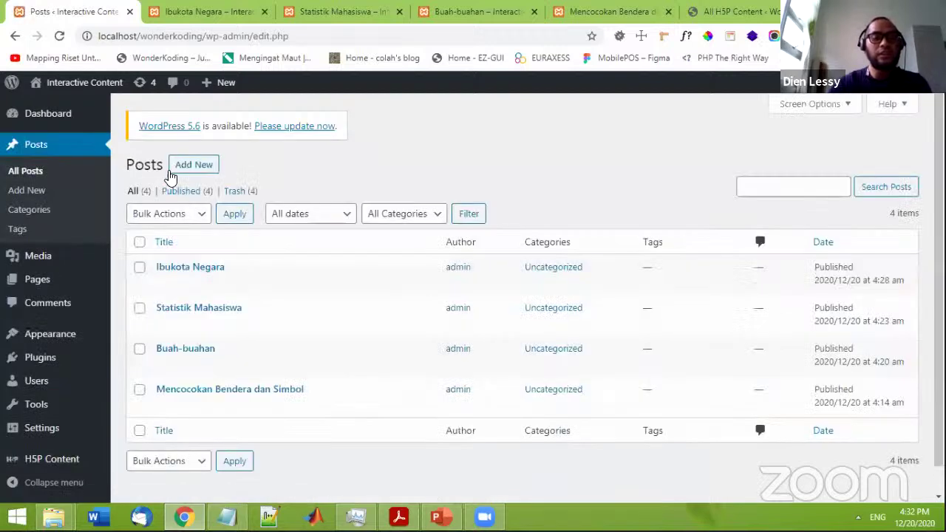
pyautogui.click(193, 173)
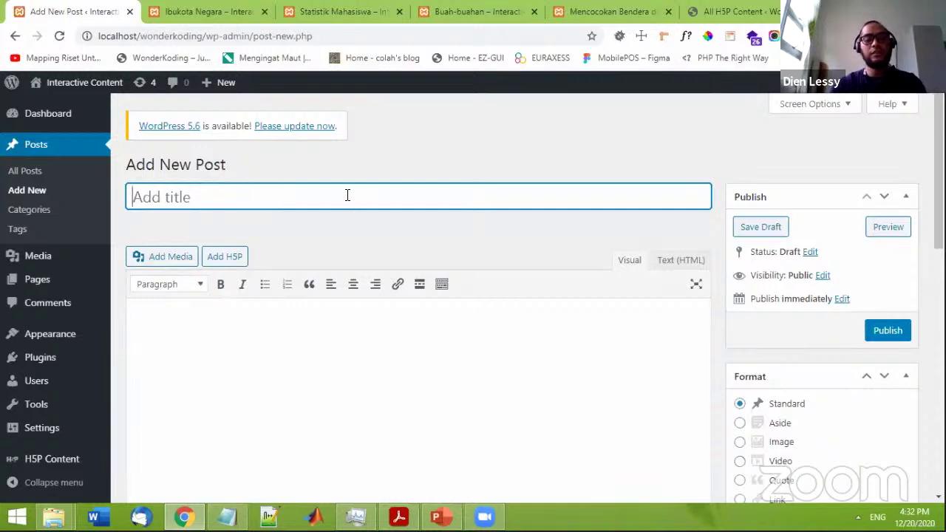
pyautogui.write('Mencar')
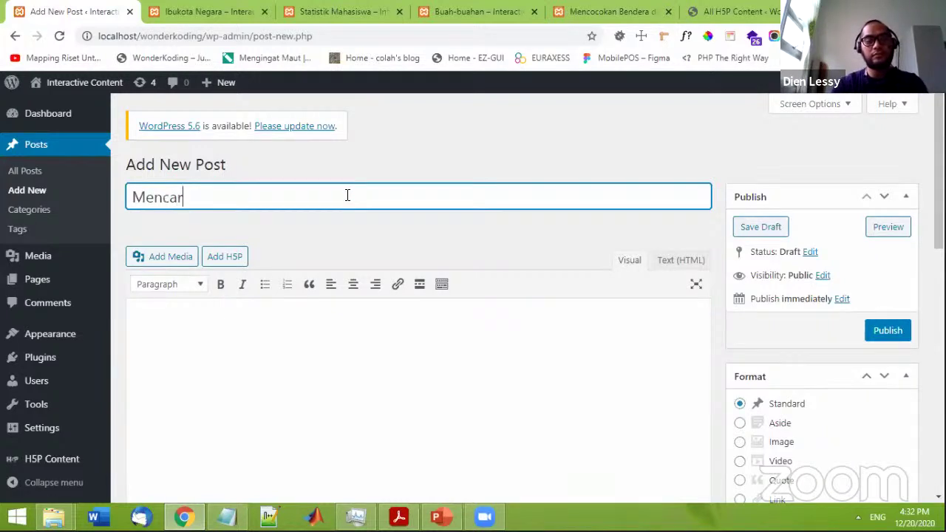
pyautogui.write('i nam')
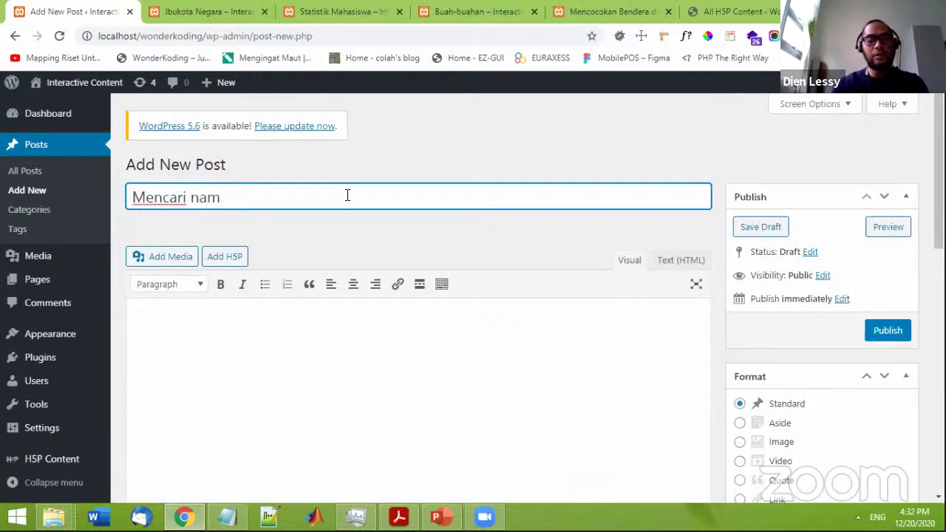
pyautogui.write('a-nama kota')
# - Insert the "Mencari Nama-nama kota" Find The Words content into the post and publish it
pyautogui.scroll(-3, 488, 218)
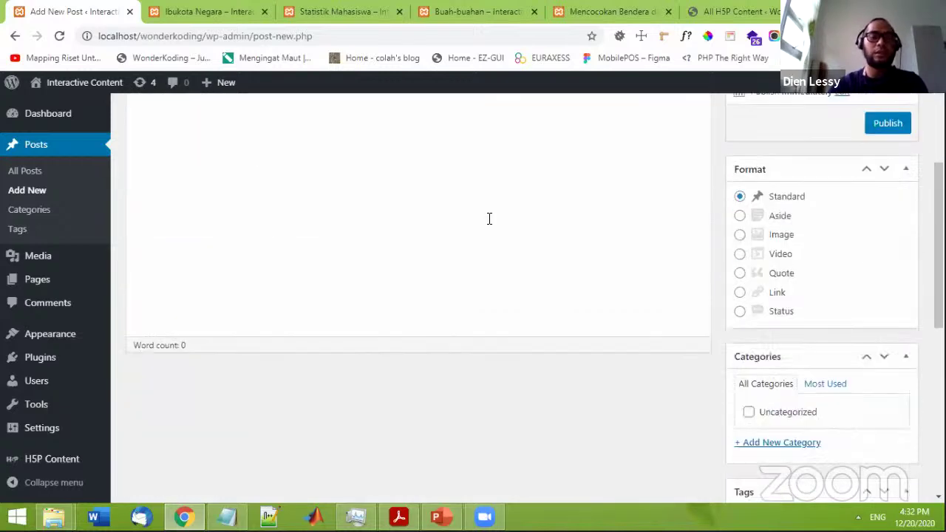
pyautogui.scroll(3, 489, 218)
pyautogui.click(234, 188)
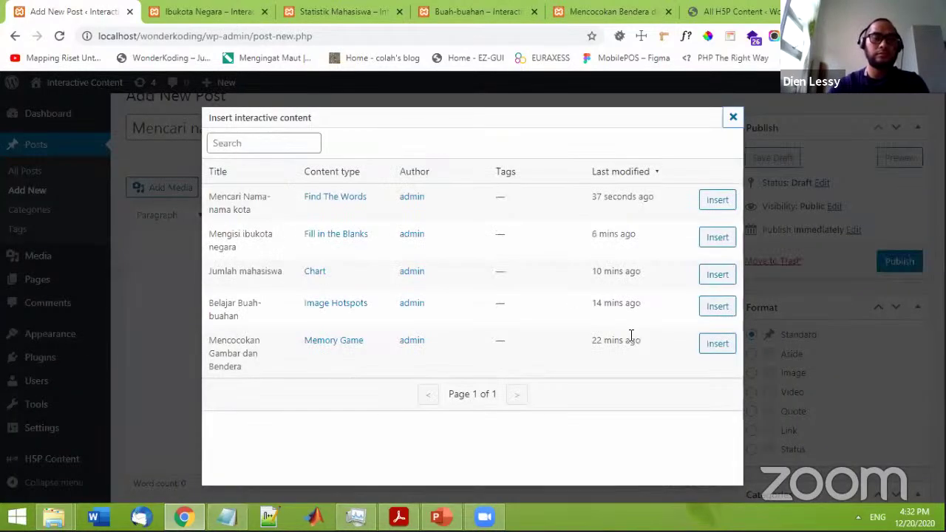
pyautogui.click(714, 200)
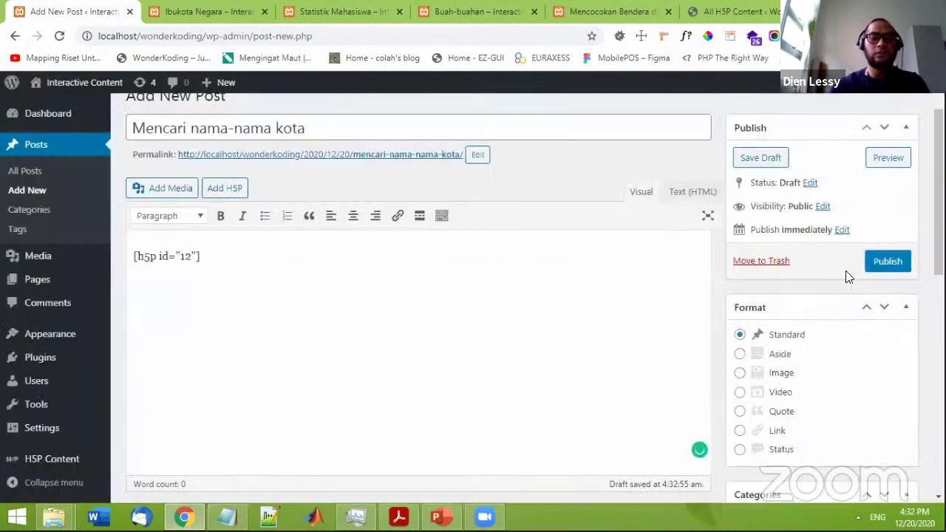
pyautogui.click(875, 262)
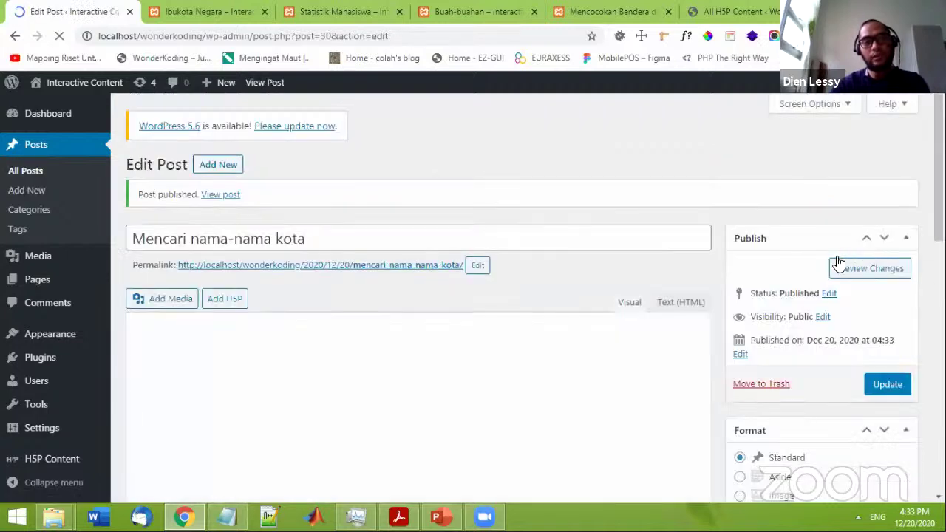
# - Preview the published post and test its puzzle by marking BOGOR backwards in the letter grid
pyautogui.click(856, 275)
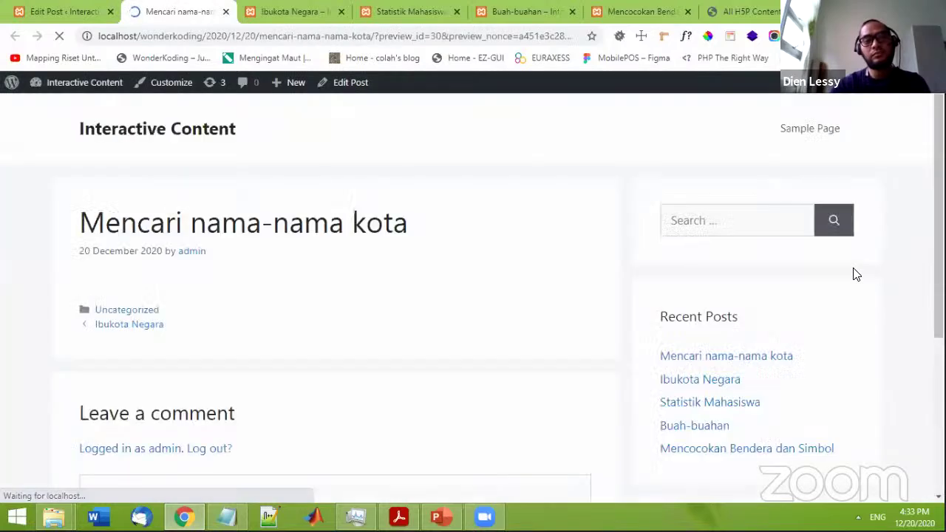
pyautogui.scroll(-5, 378, 312)
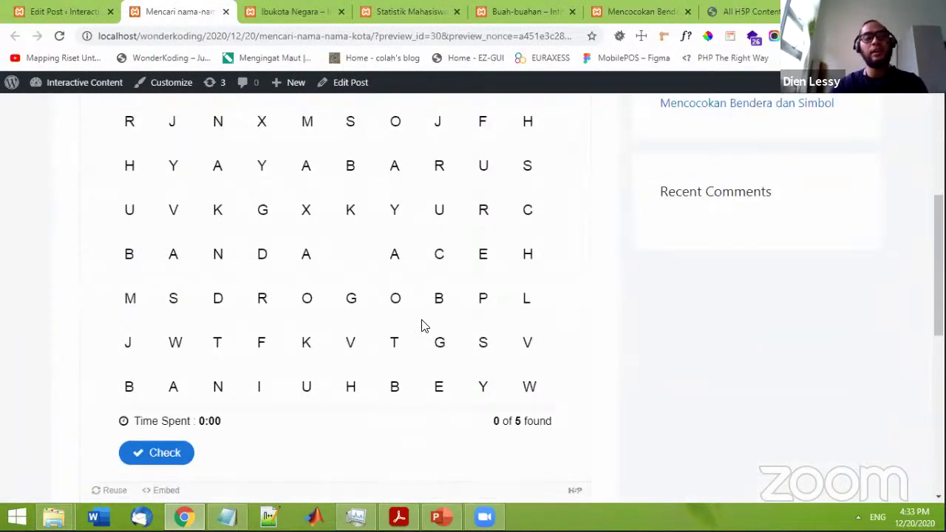
pyautogui.scroll(2, 418, 309)
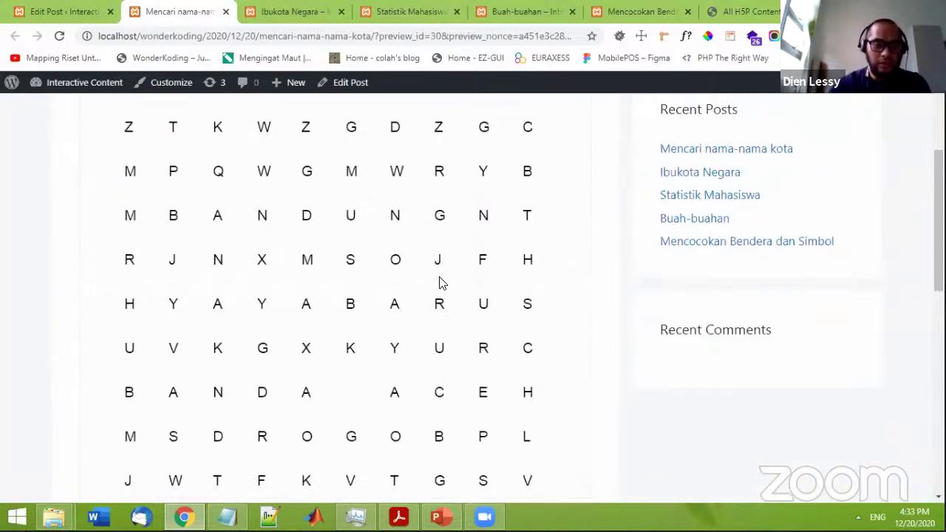
pyautogui.scroll(-3, 423, 274)
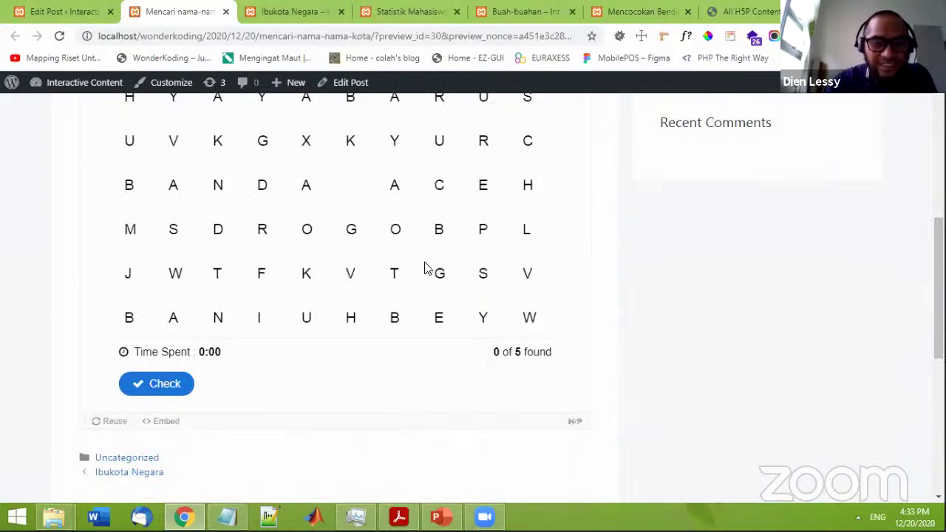
pyautogui.moveTo(441, 237); pyautogui.dragTo(260, 240)
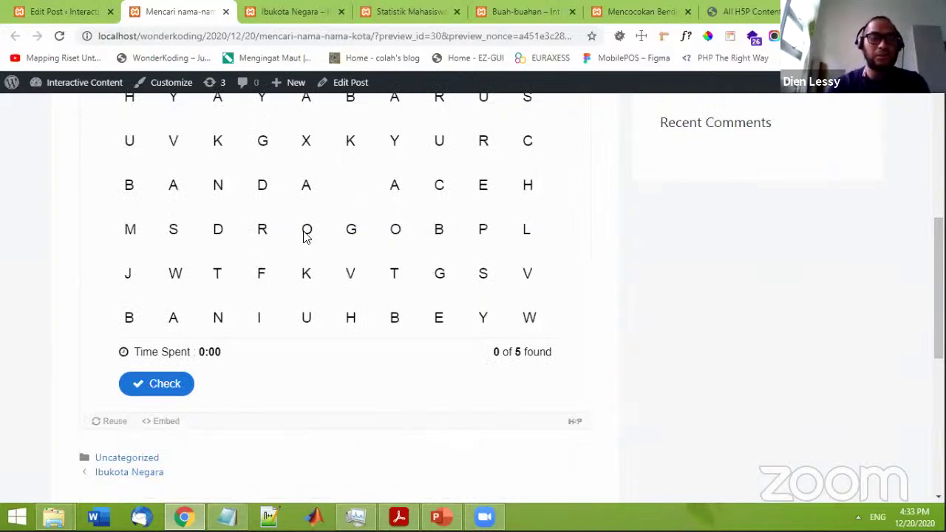
pyautogui.moveTo(433, 230); pyautogui.dragTo(266, 232)
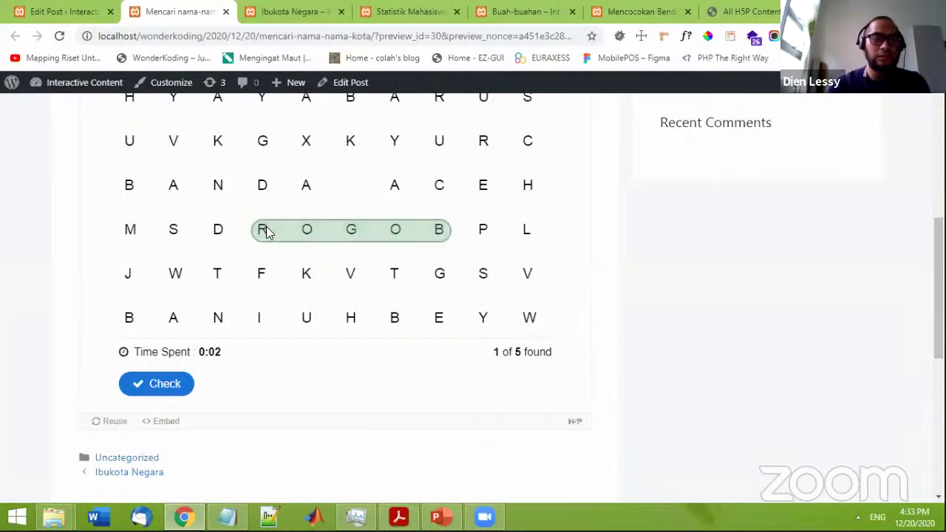
pyautogui.scroll(5, 446, 310)
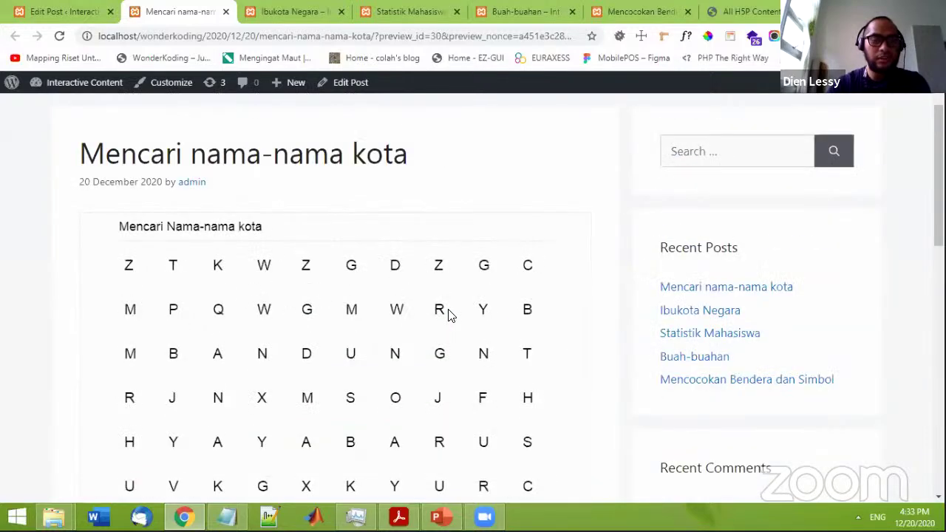
# - Mark BANDUNG in the published word puzzle's letter grid and check the answers
pyautogui.scroll(-2, 448, 314)
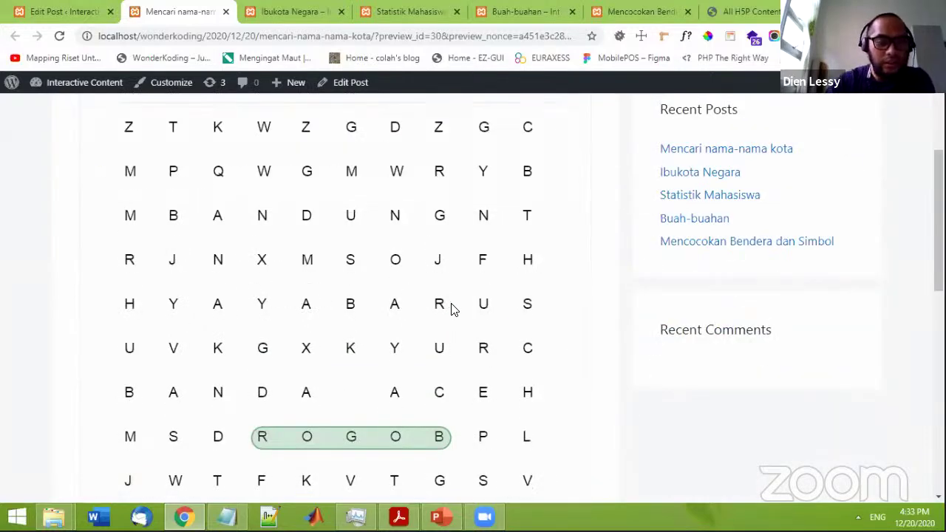
pyautogui.scroll(-2, 452, 309)
pyautogui.scroll(2, 454, 306)
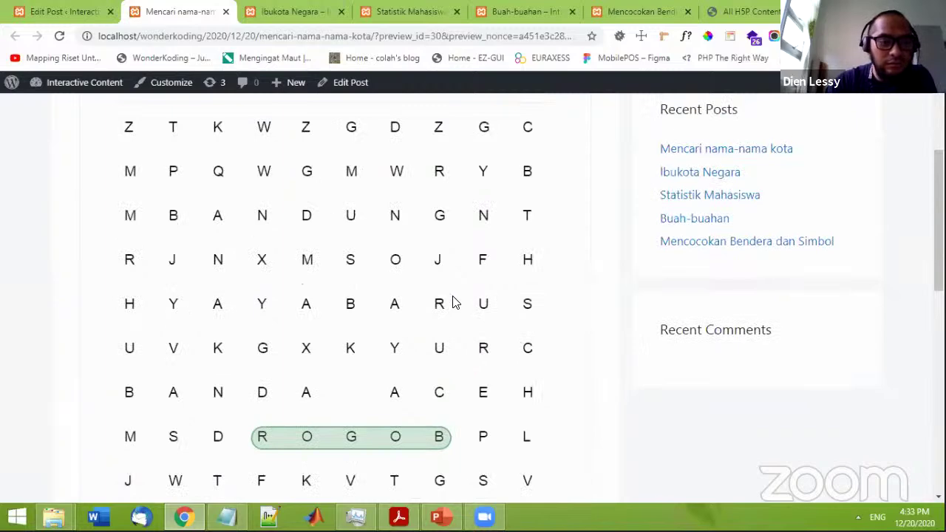
pyautogui.moveTo(166, 219); pyautogui.dragTo(444, 215)
pyautogui.scroll(-4, 380, 281)
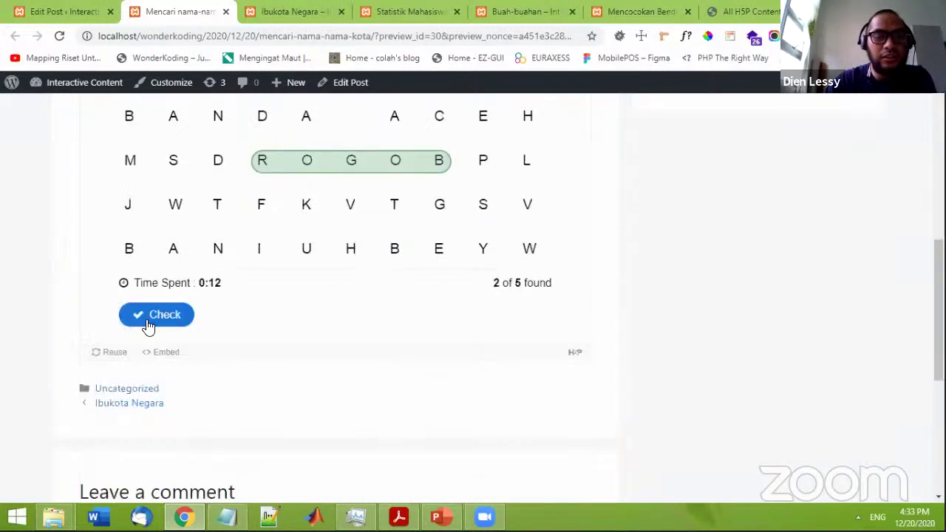
pyautogui.click(148, 318)
pyautogui.scroll(3, 407, 358)
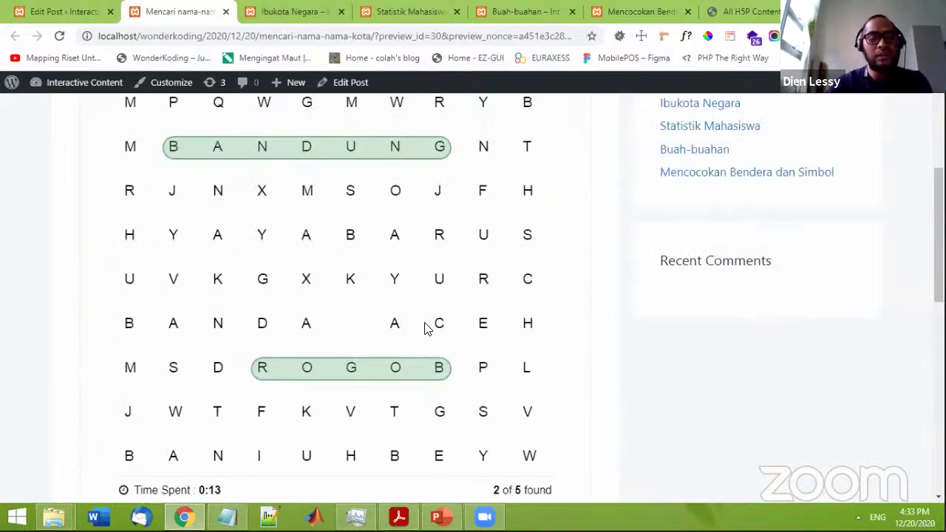
pyautogui.scroll(3, 427, 327)
# - Return to the WordPress admin, start a new H5P content item and examine the available content types
pyautogui.click(59, 6)
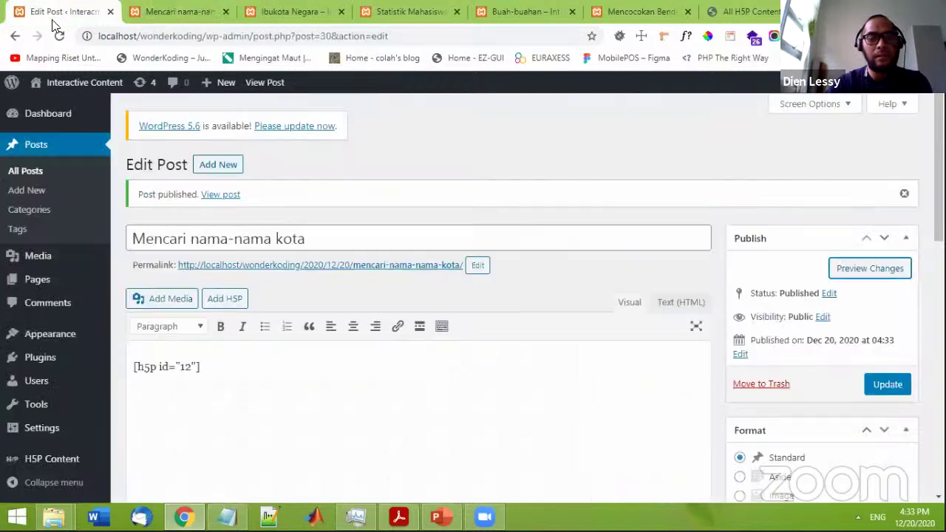
pyautogui.scroll(-3, 74, 401)
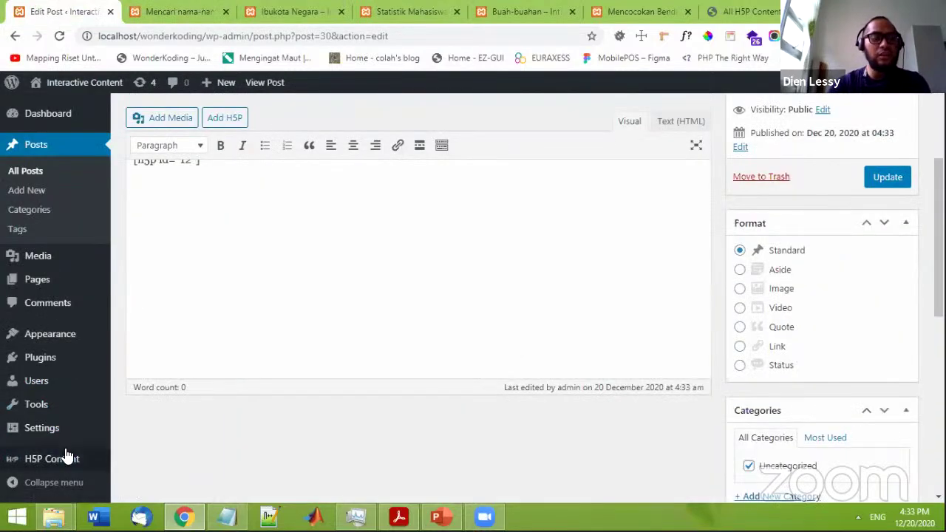
pyautogui.click(84, 452)
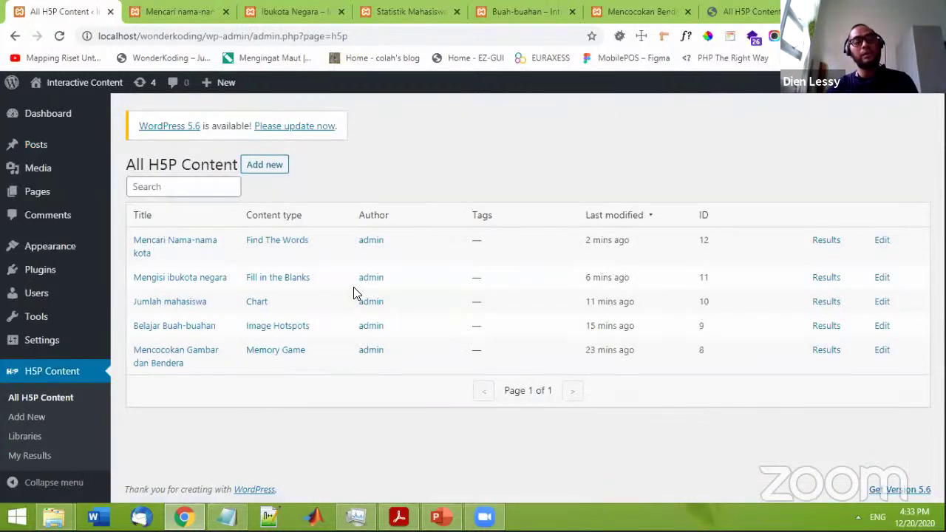
pyautogui.click(267, 170)
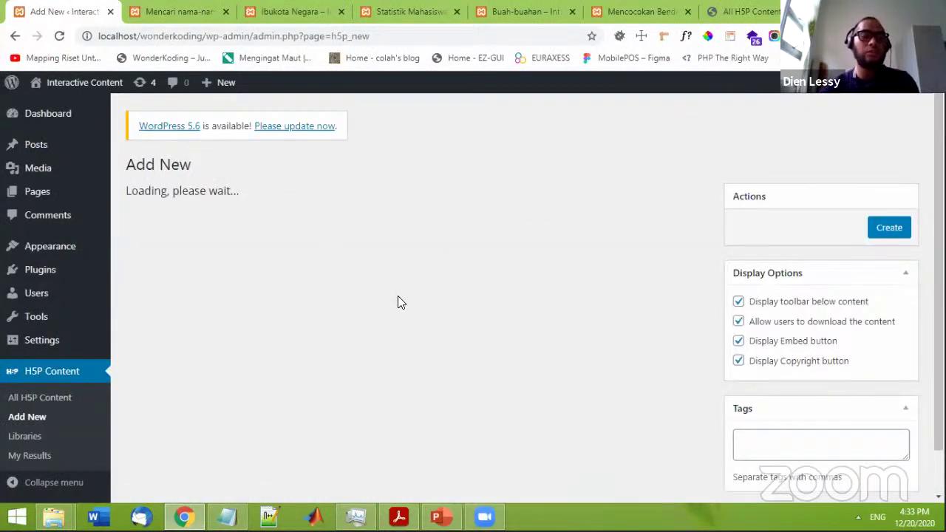
pyautogui.scroll(-4, 443, 355)
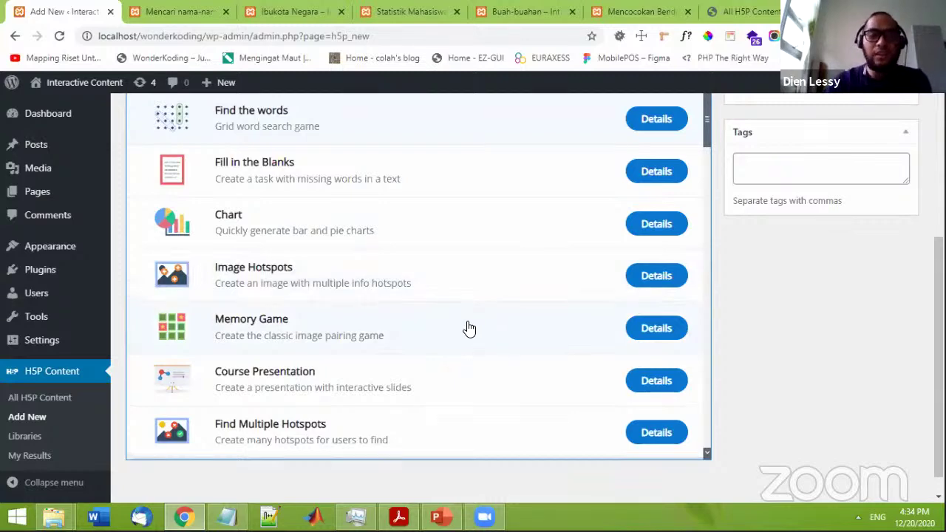
pyautogui.scroll(2, 468, 326)
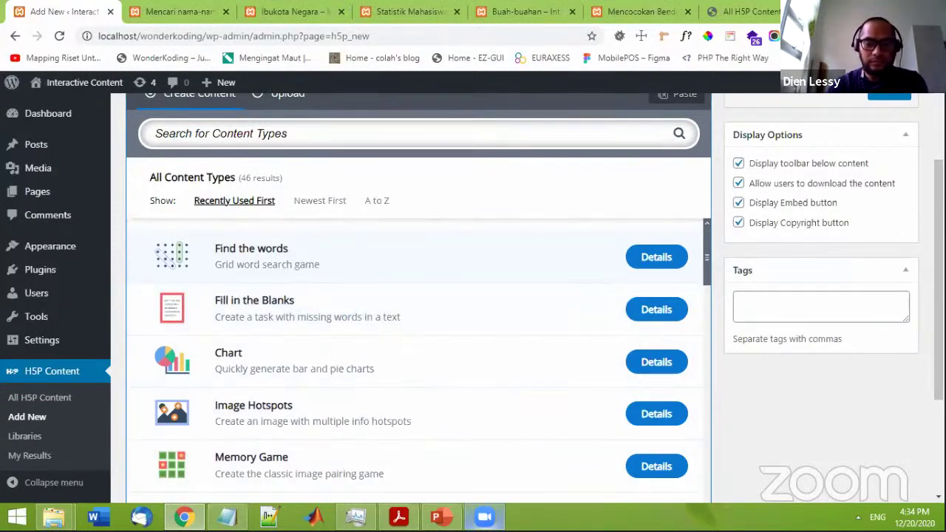
pyautogui.click(484, 517)
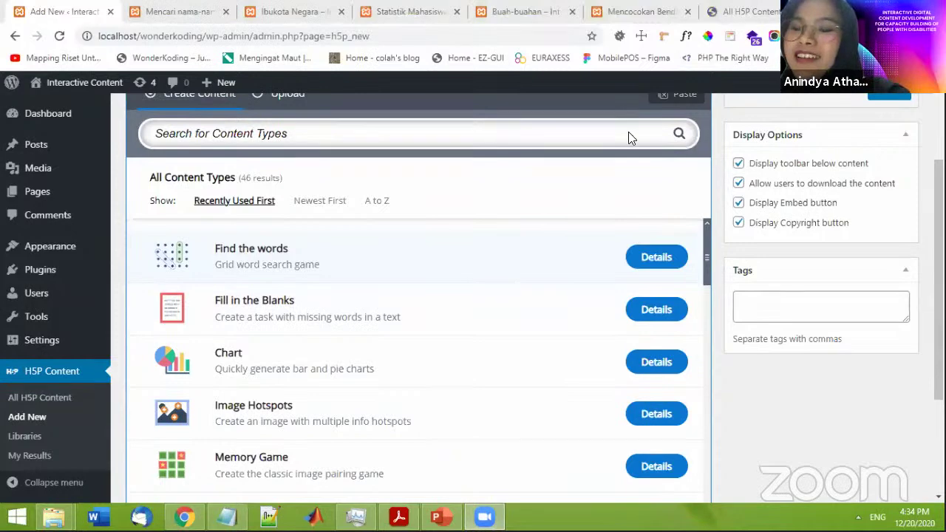
pyautogui.moveTo(903, 127)
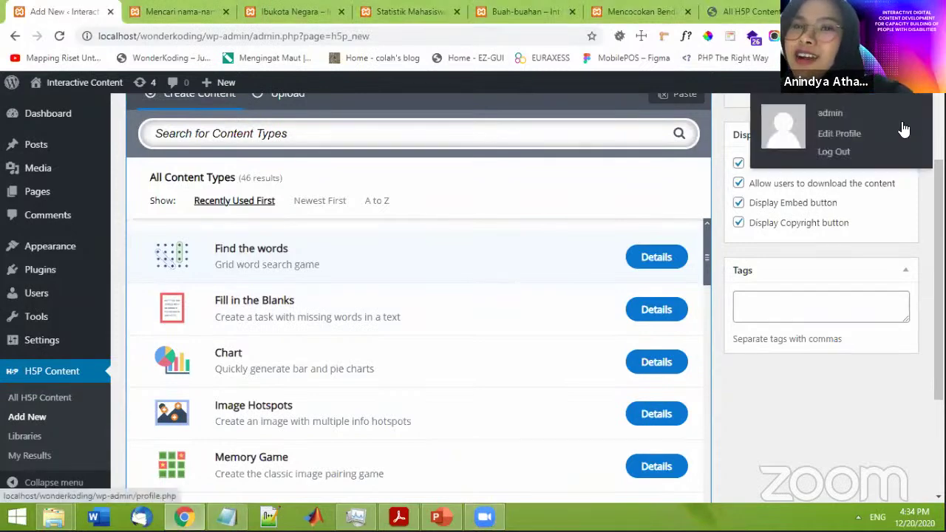